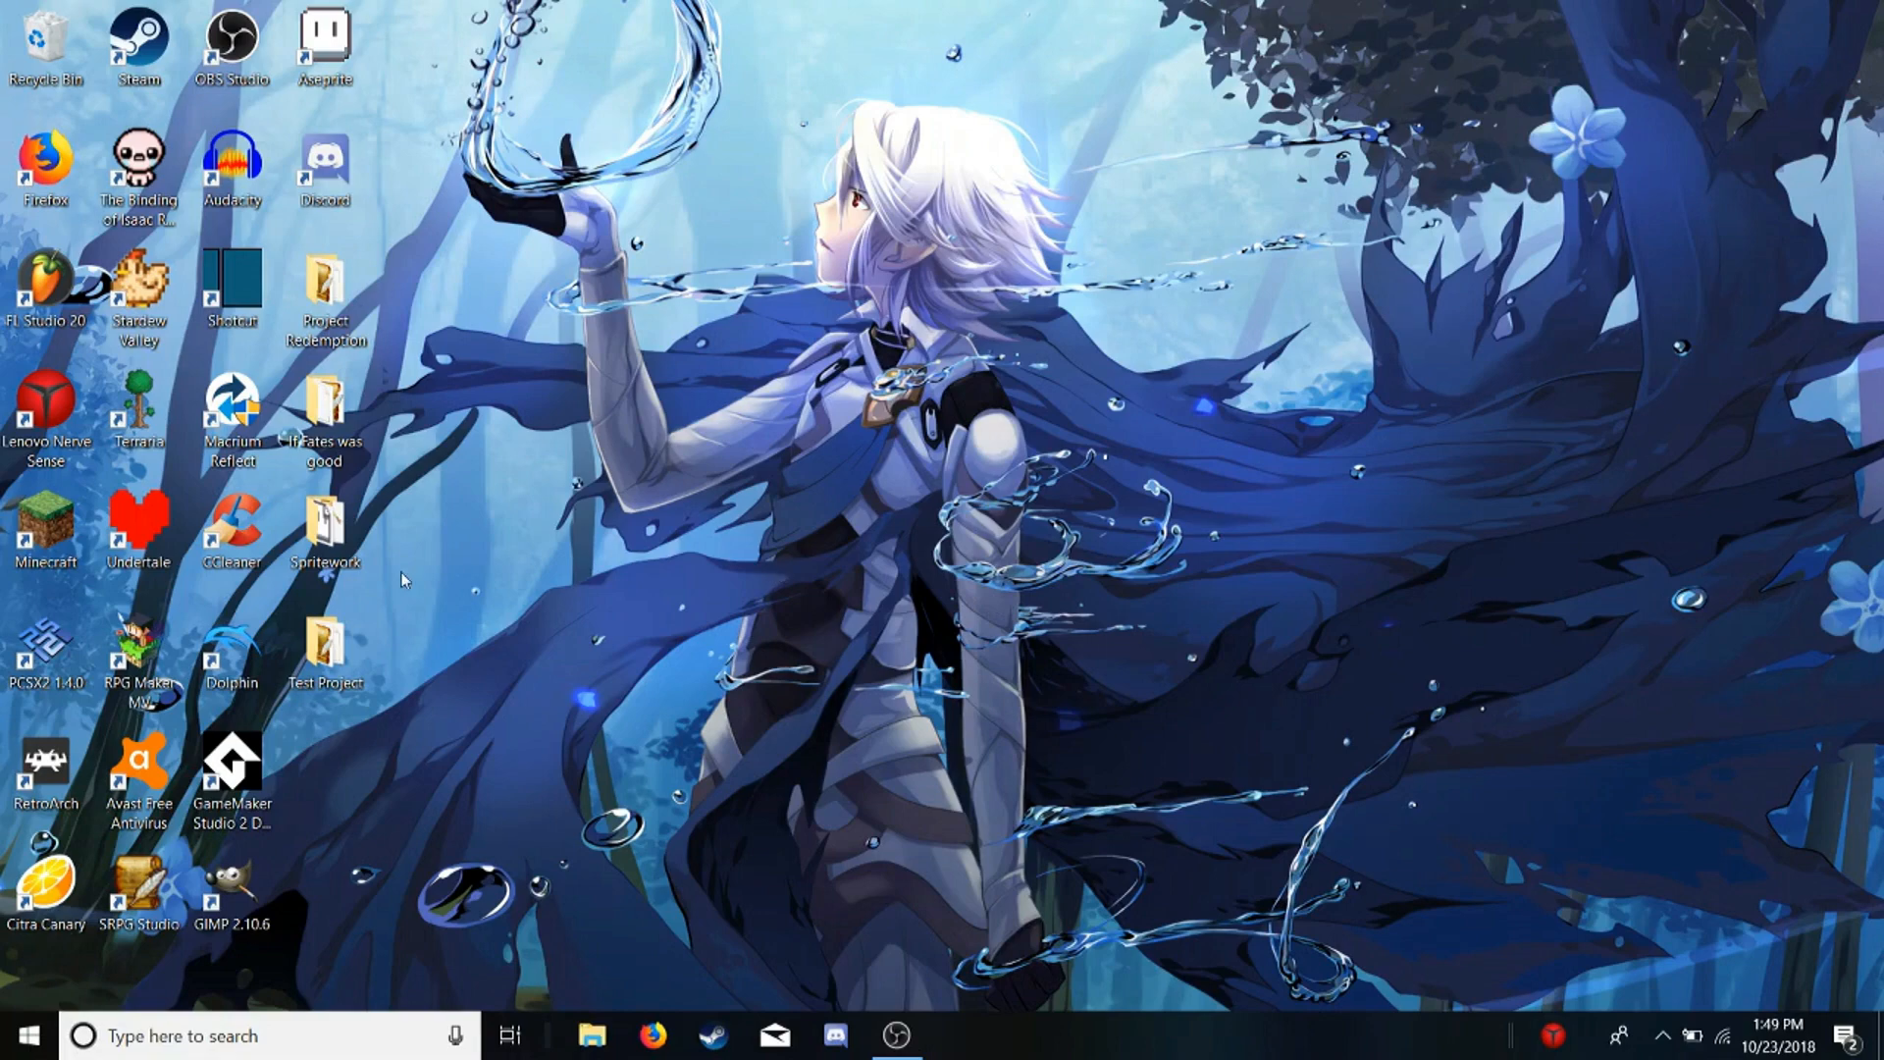
Open the Test Project file from the Test Project desktop folder in SRPG Studio and close the folder window
double_click(329, 643)
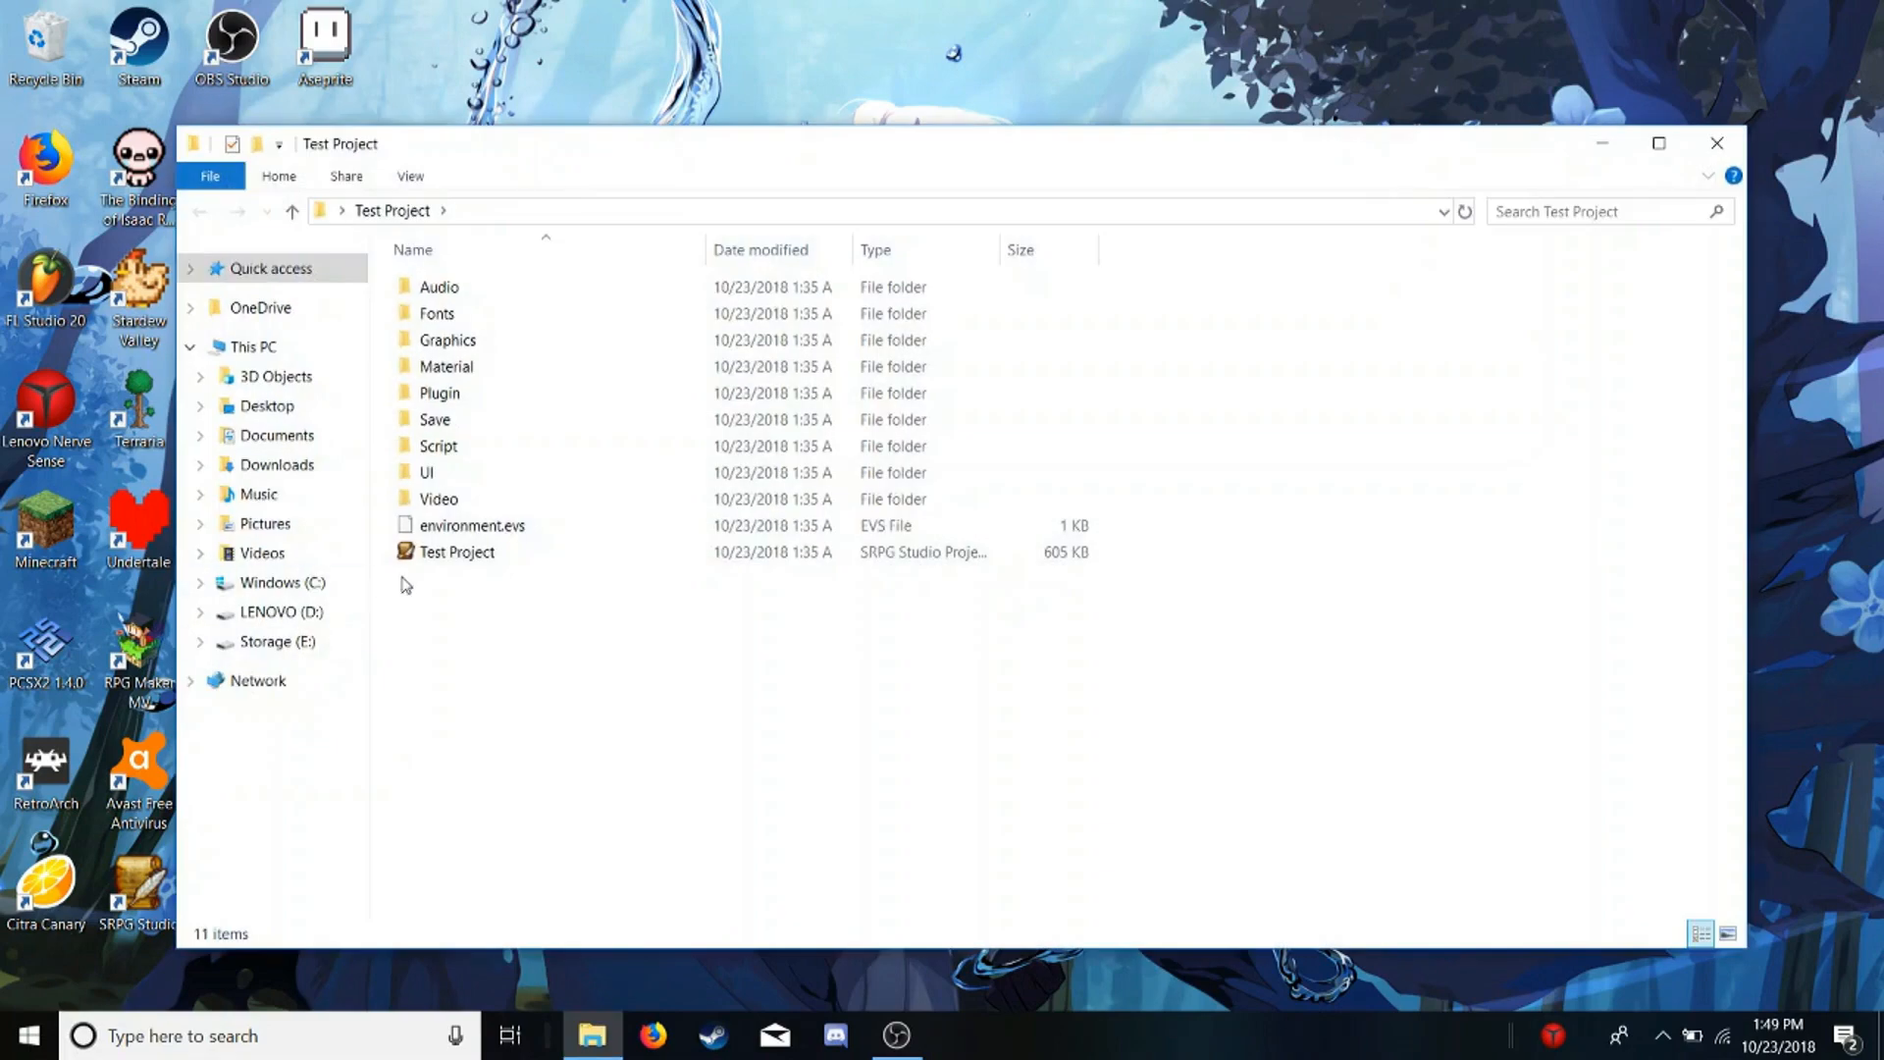
left_click(429, 560)
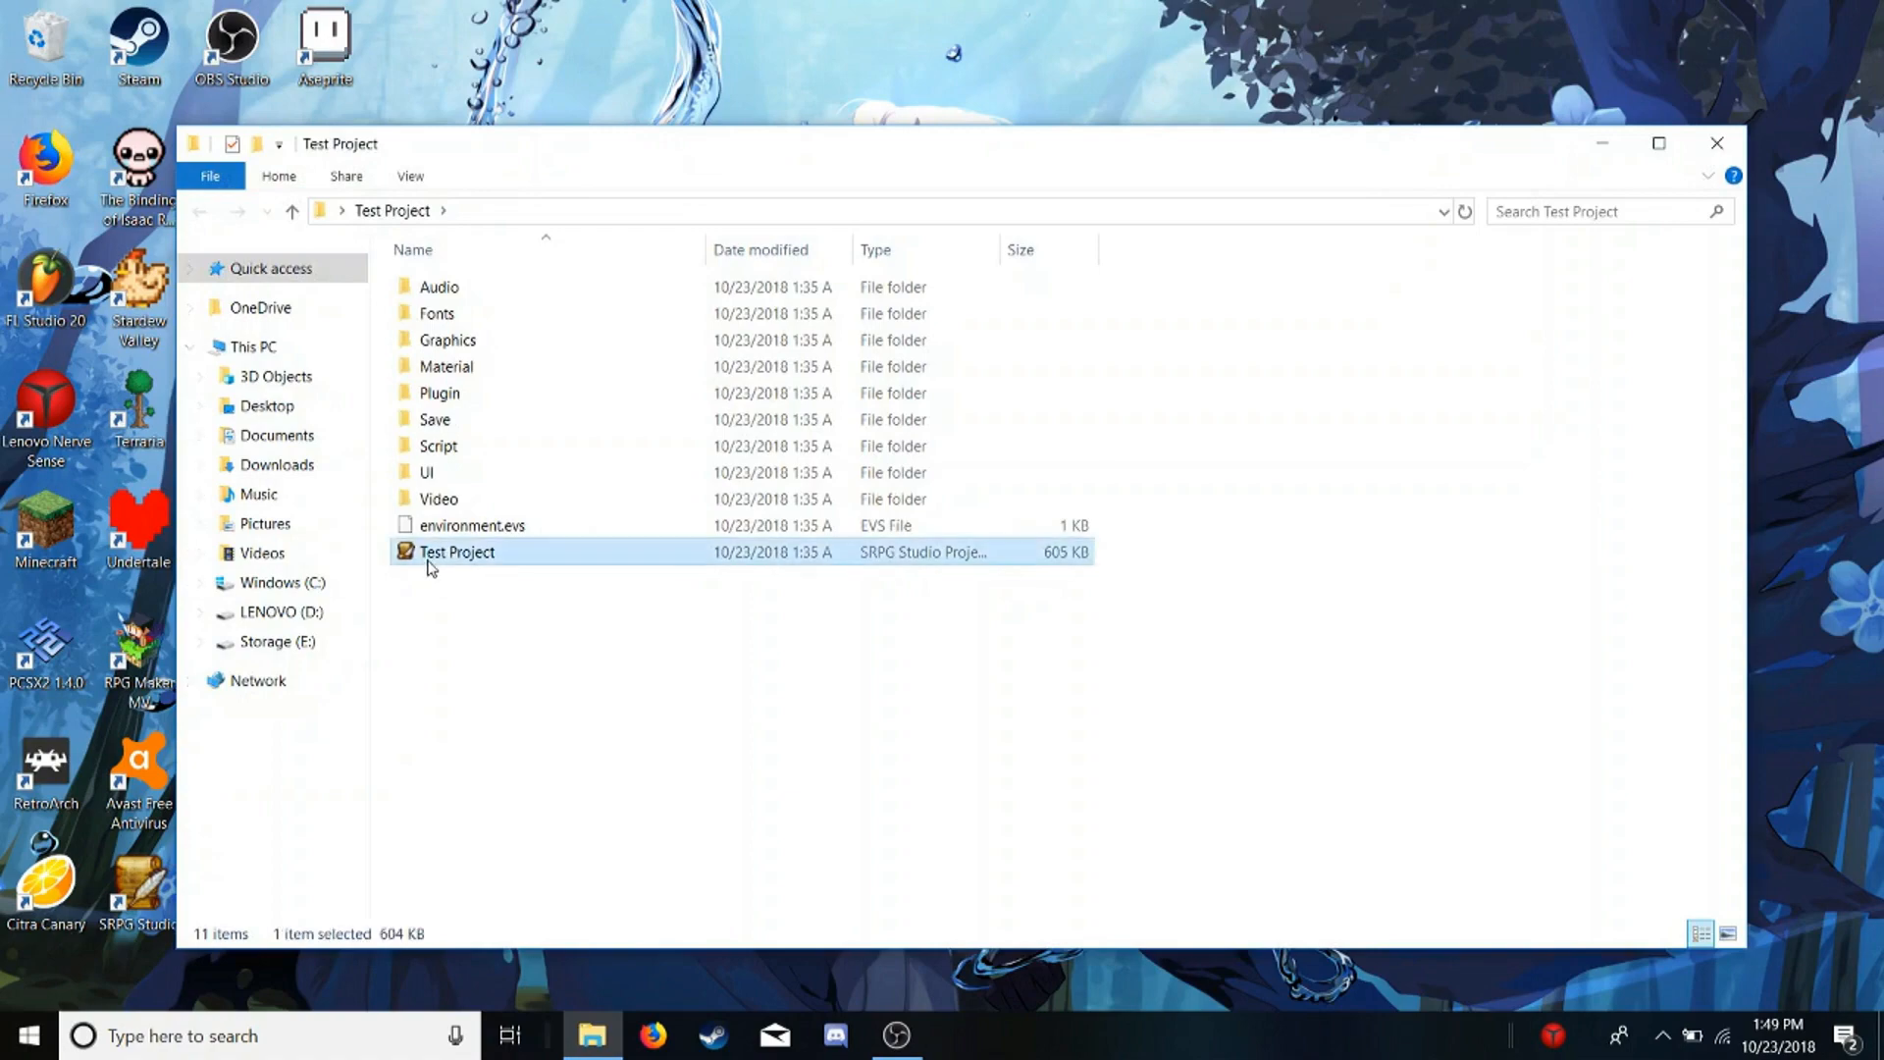
left_click(1734, 155)
left_click(1409, 47)
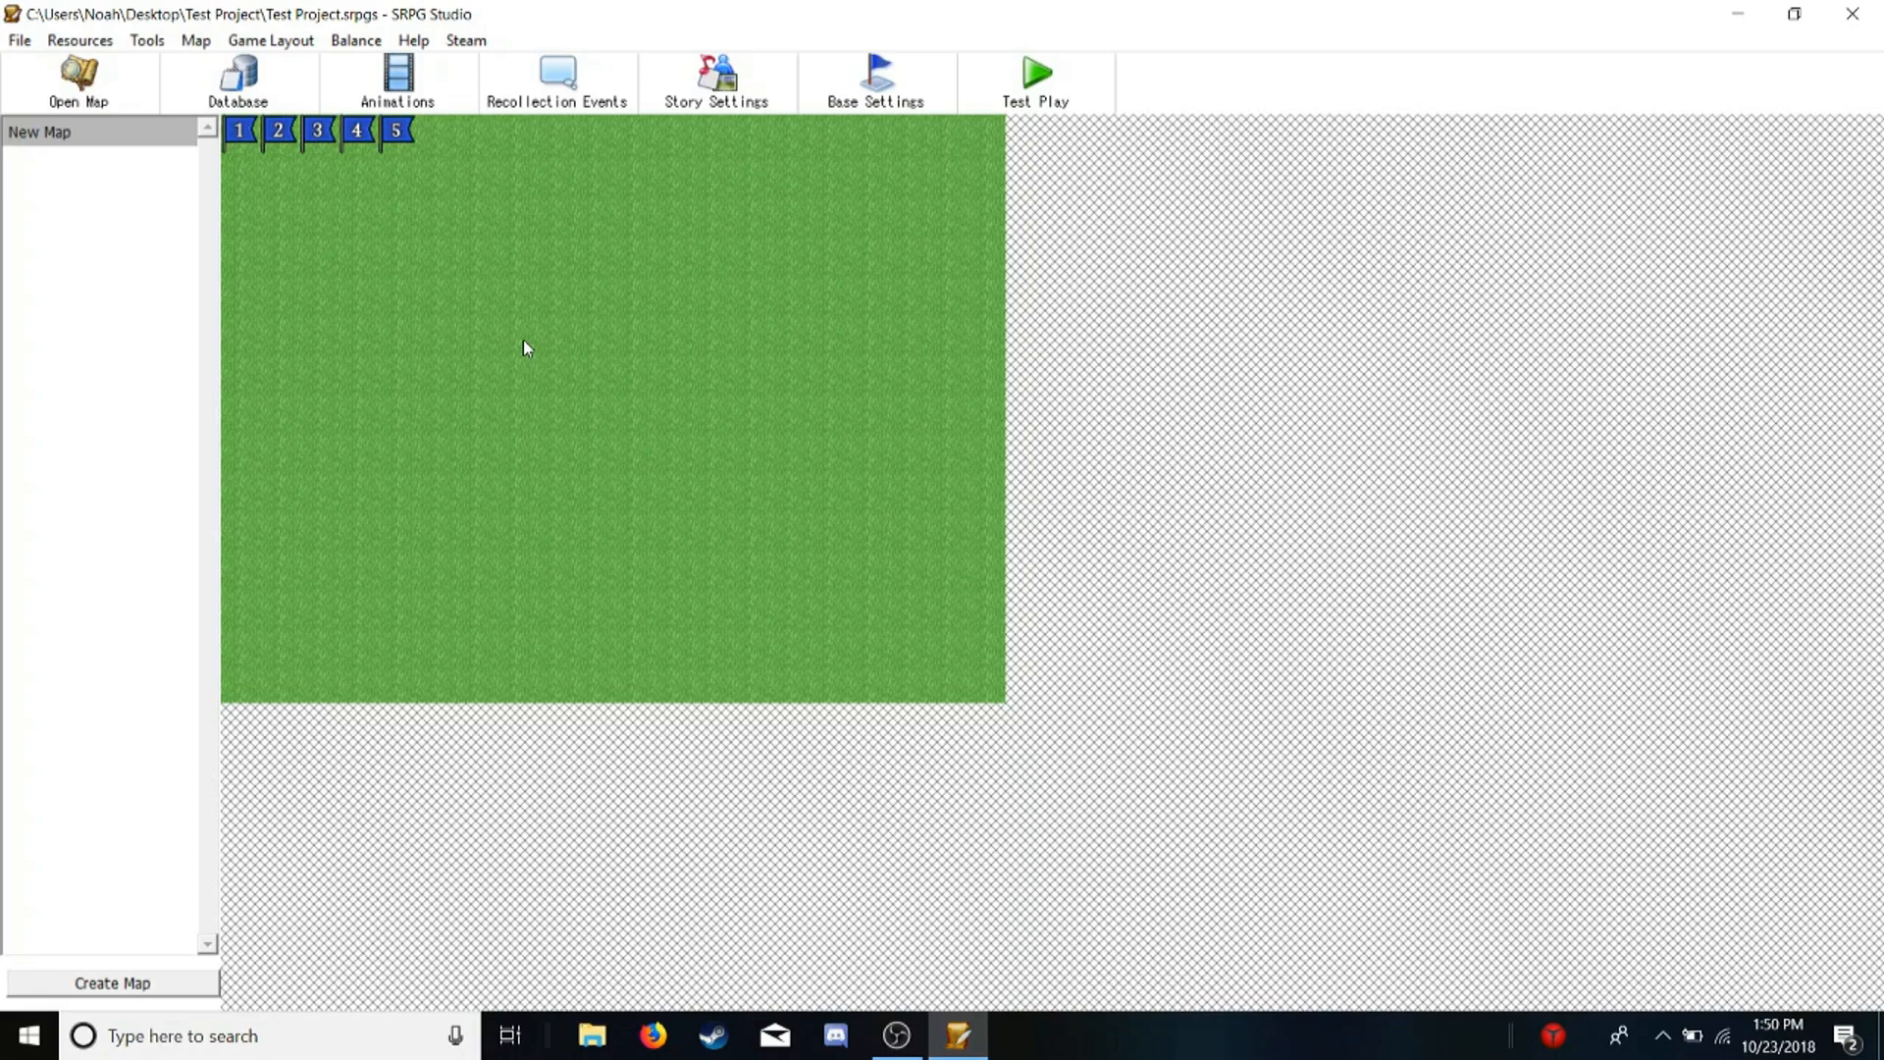
Create an original motion in the animations editor with the Lord (M) graphic and the Sword weapon silhouette
left_click(397, 78)
left_click(437, 147)
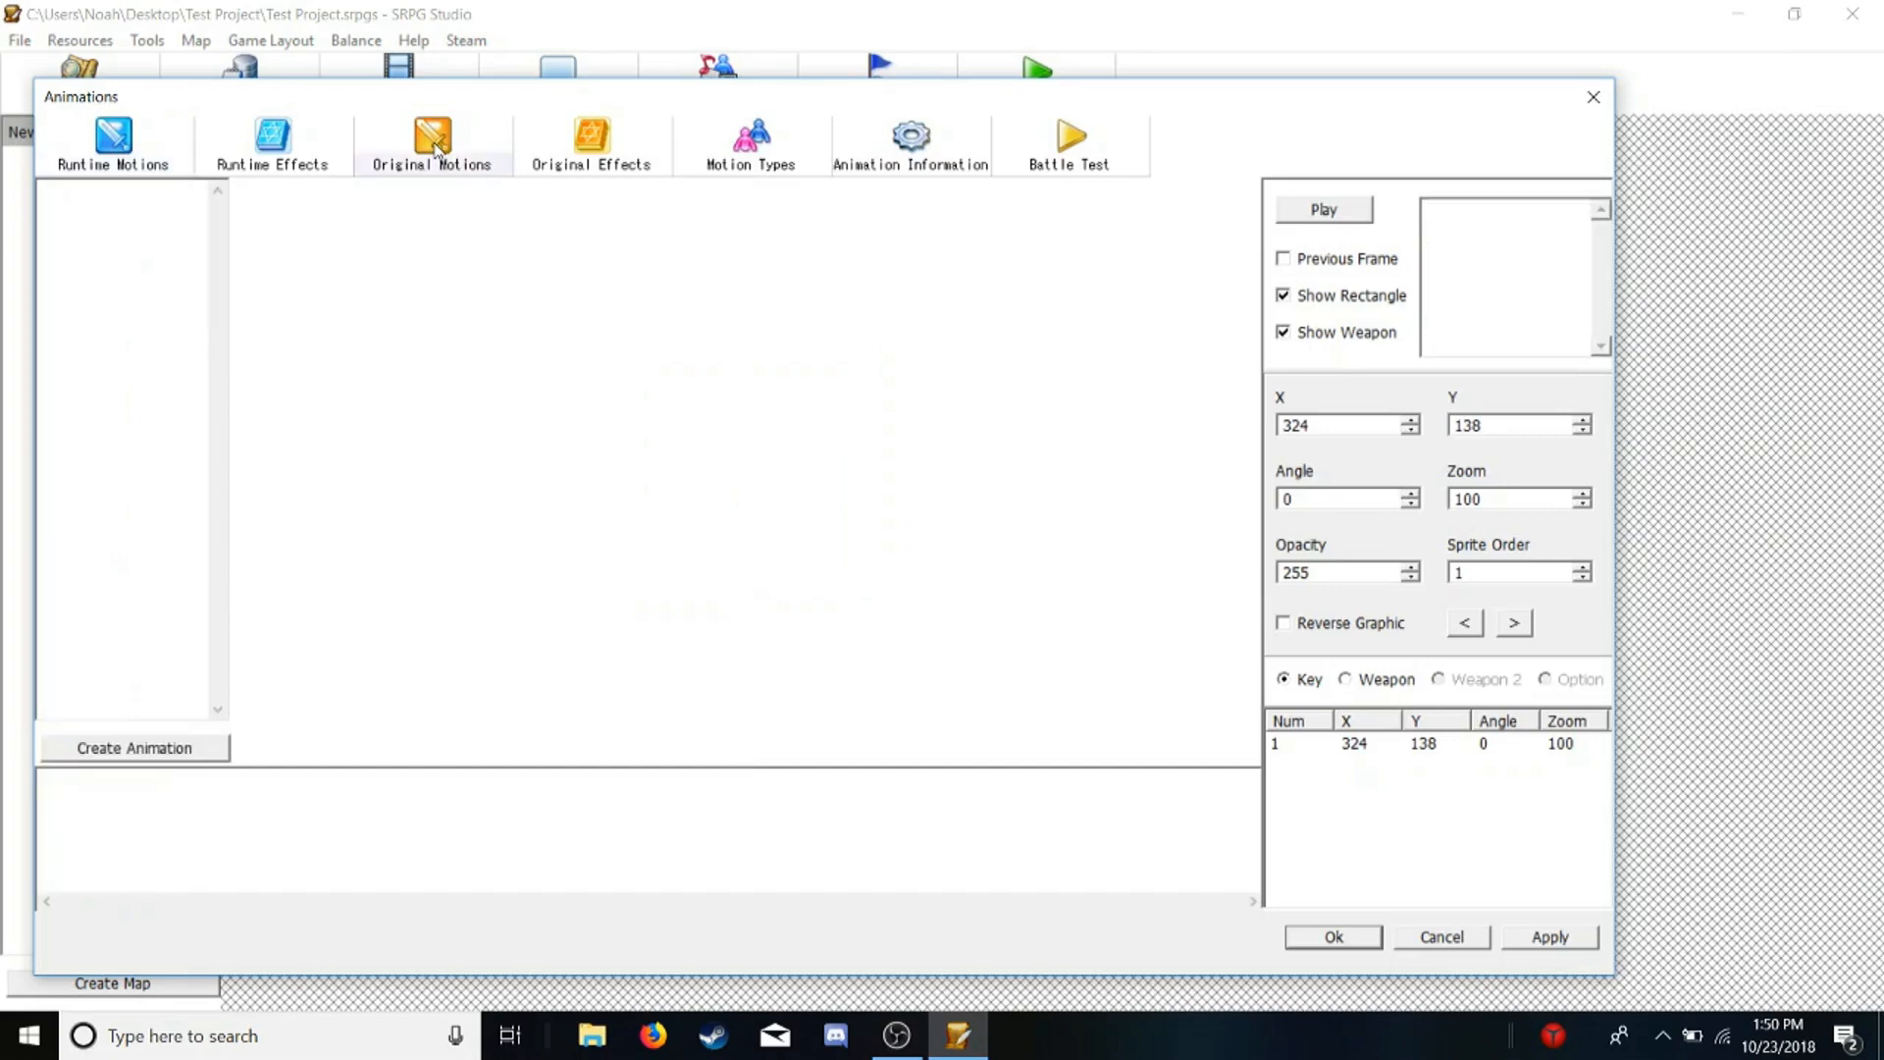
left_click(218, 751)
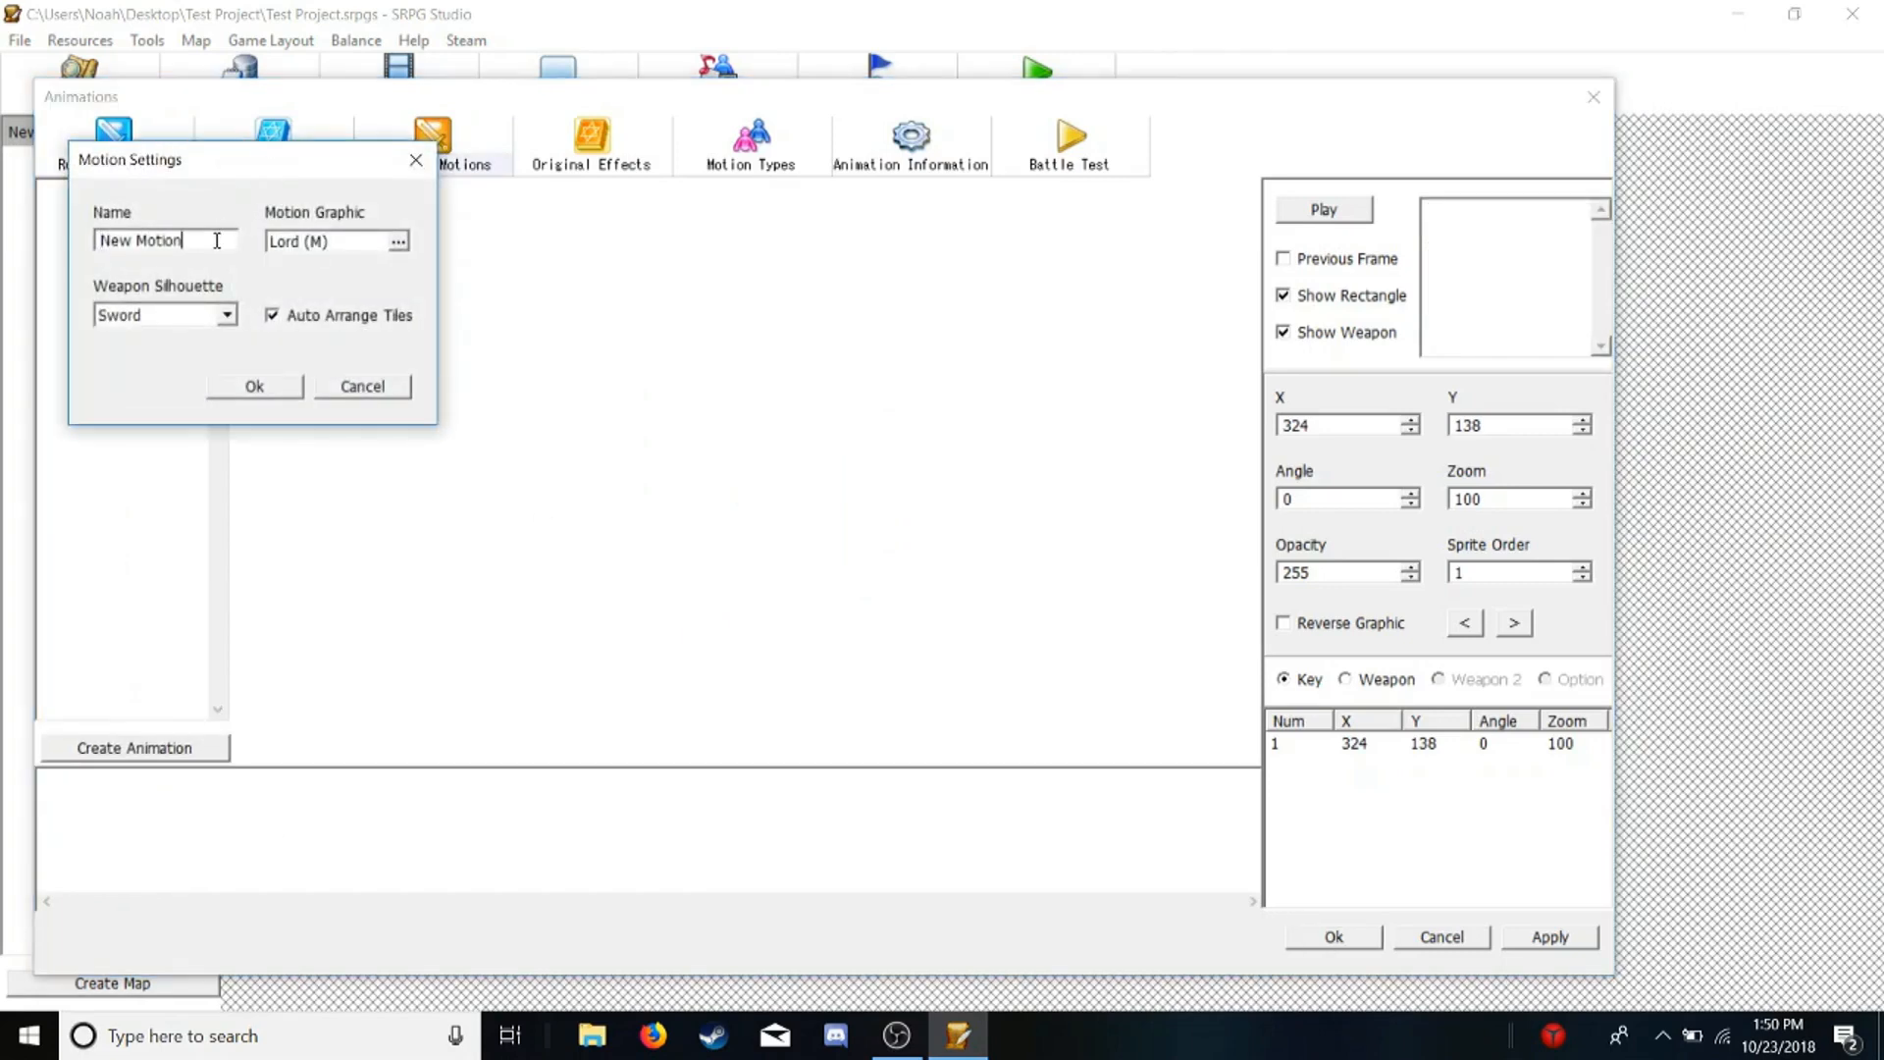
left_click(227, 315)
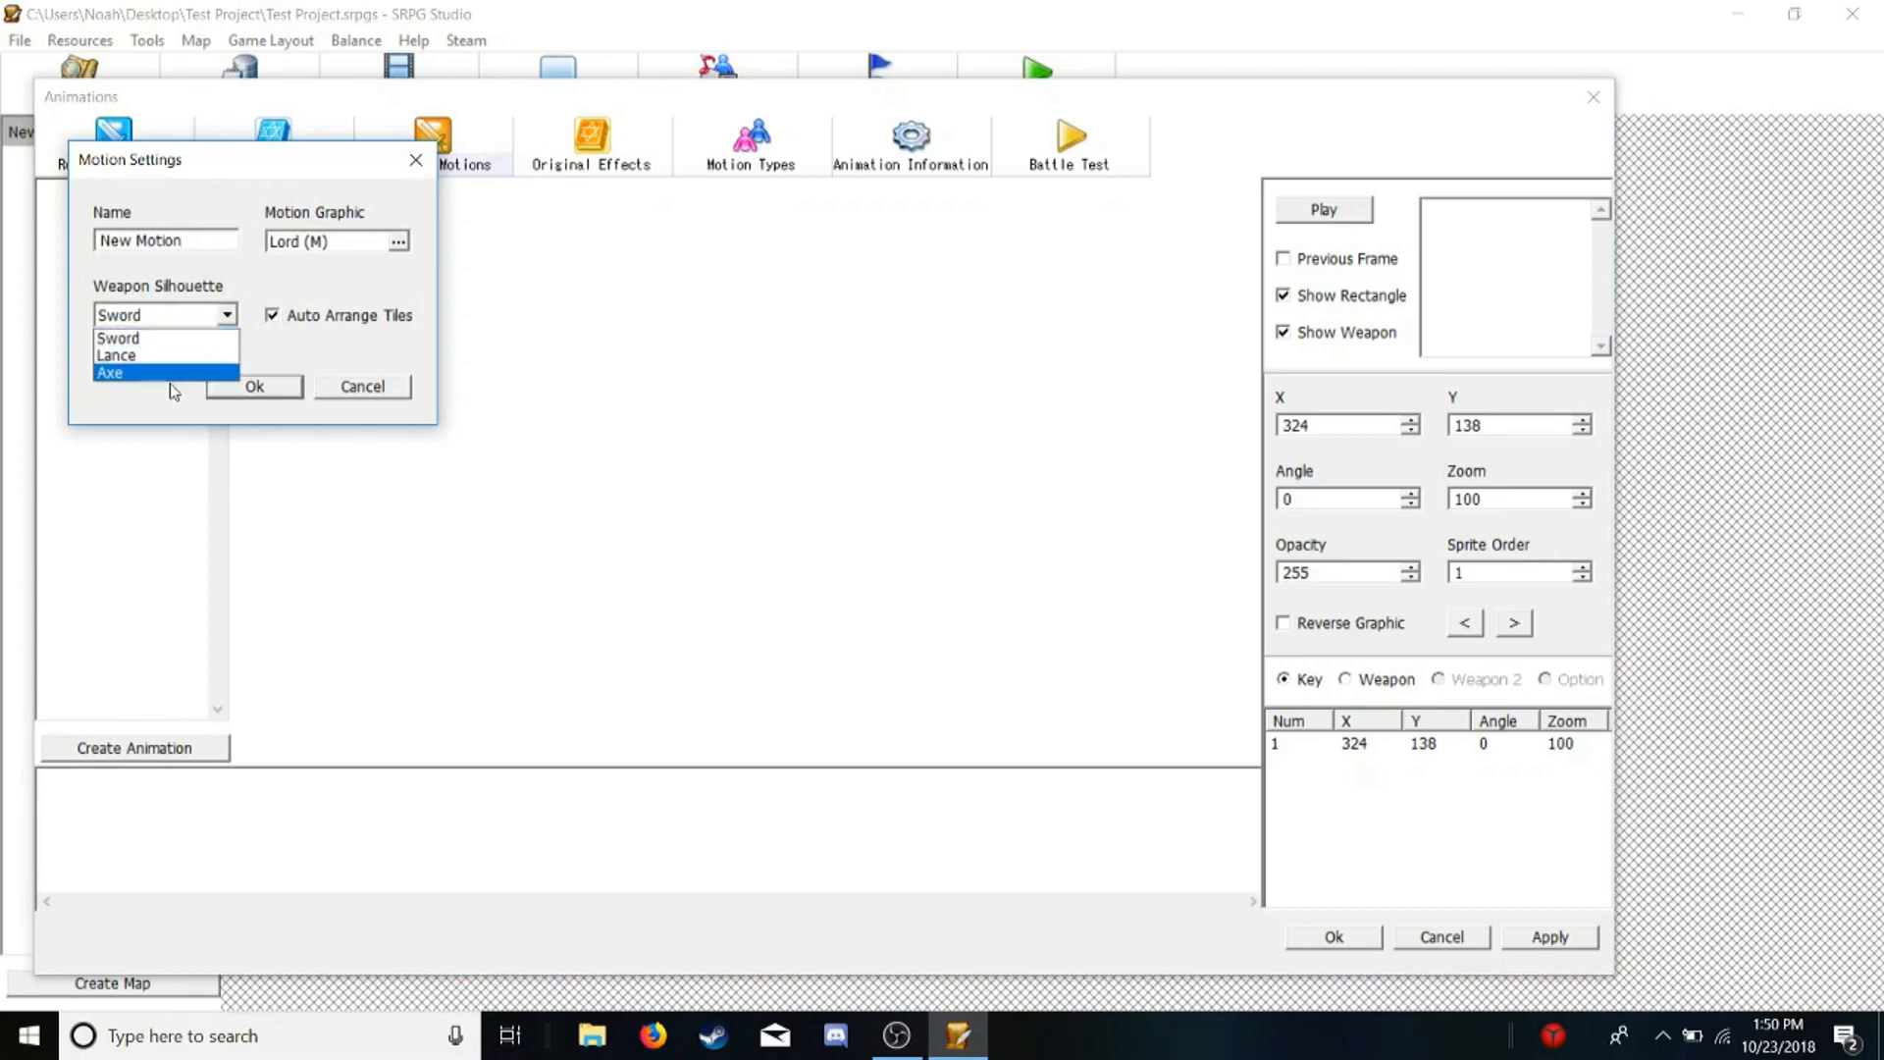
left_click(182, 338)
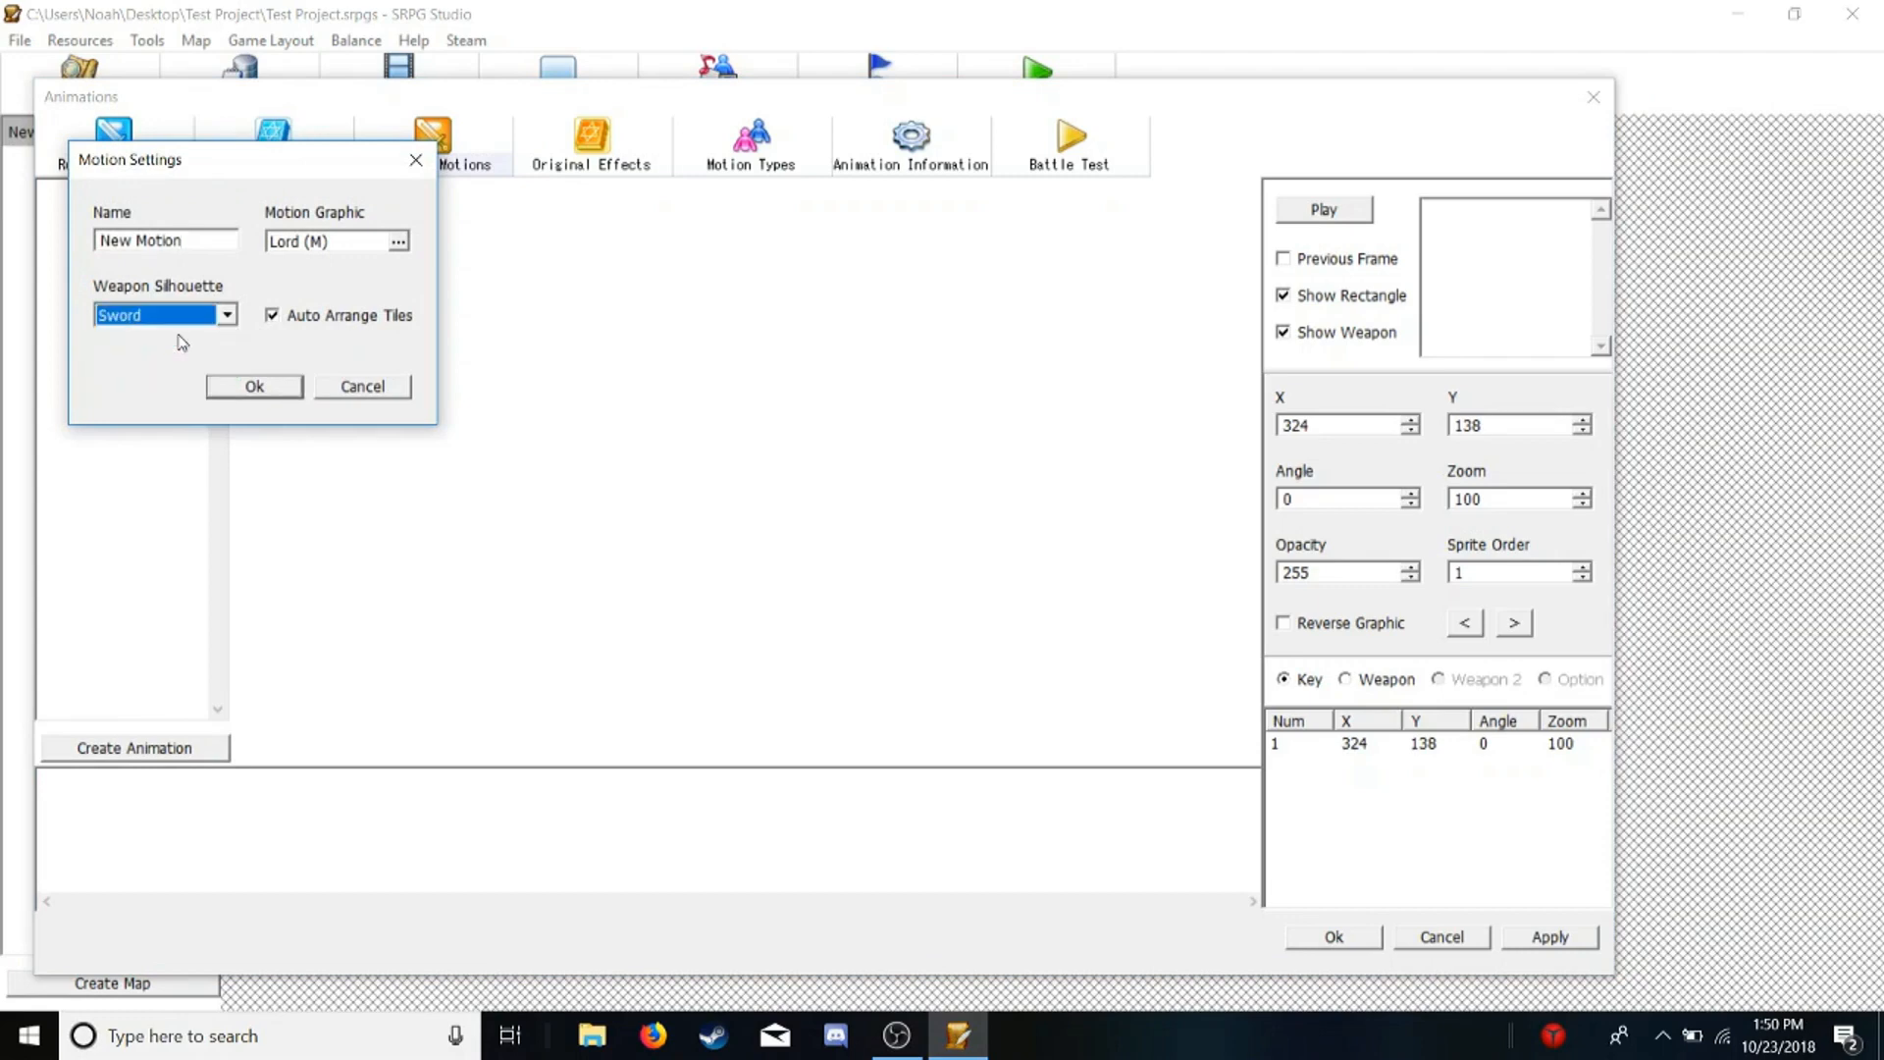
left_click(398, 244)
left_click_drag(338, 294, 389, 173)
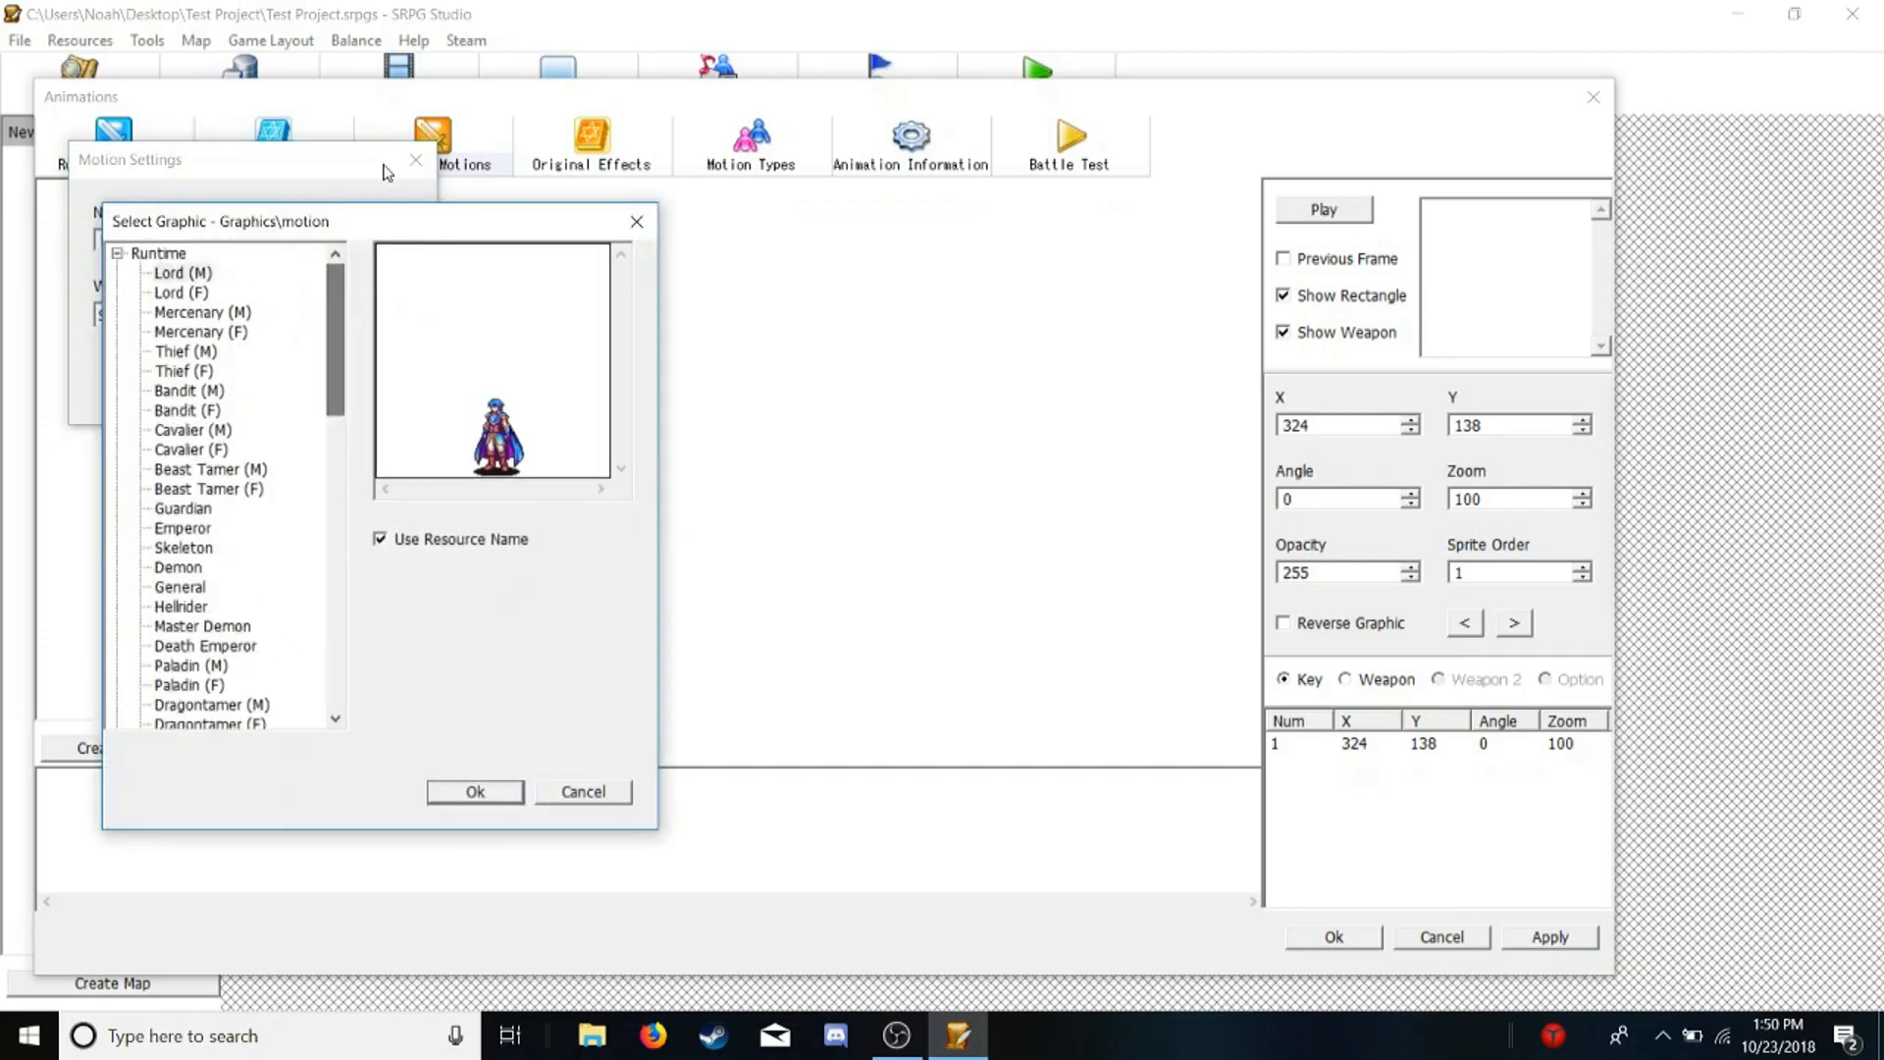
left_click(471, 792)
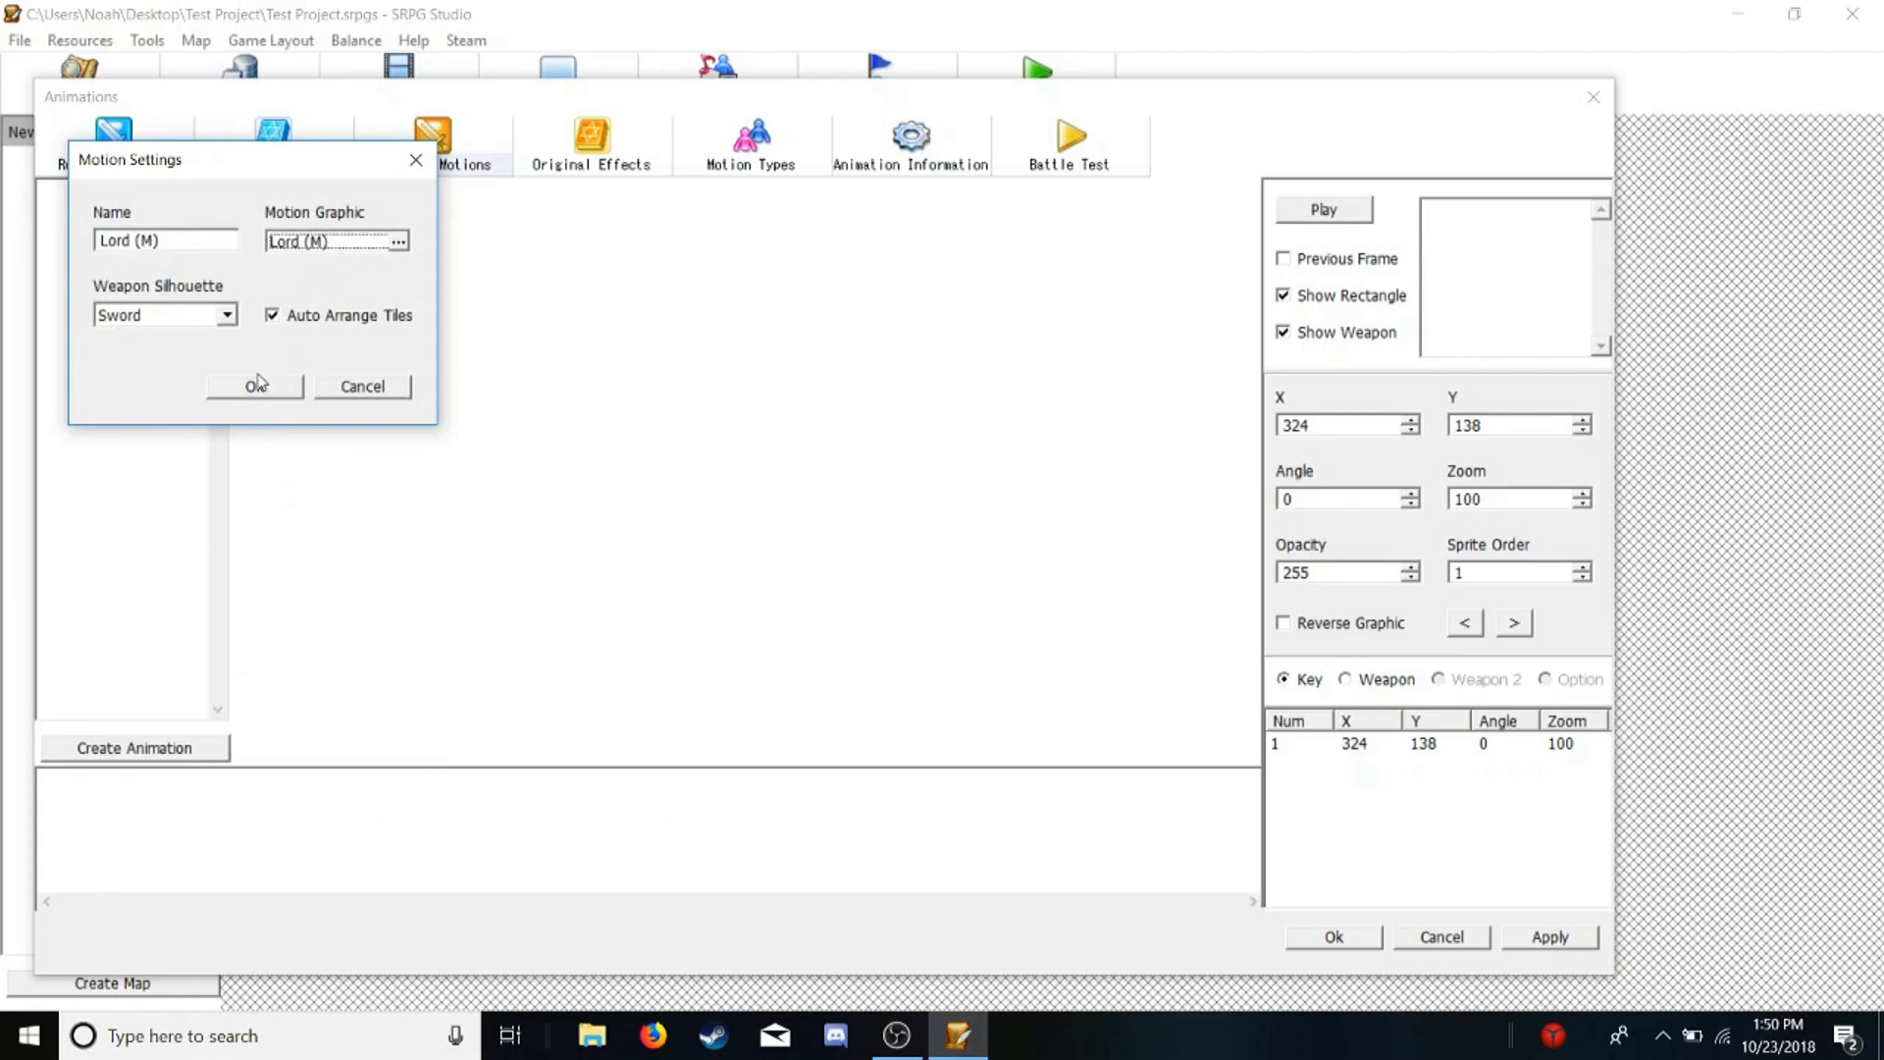
left_click(257, 385)
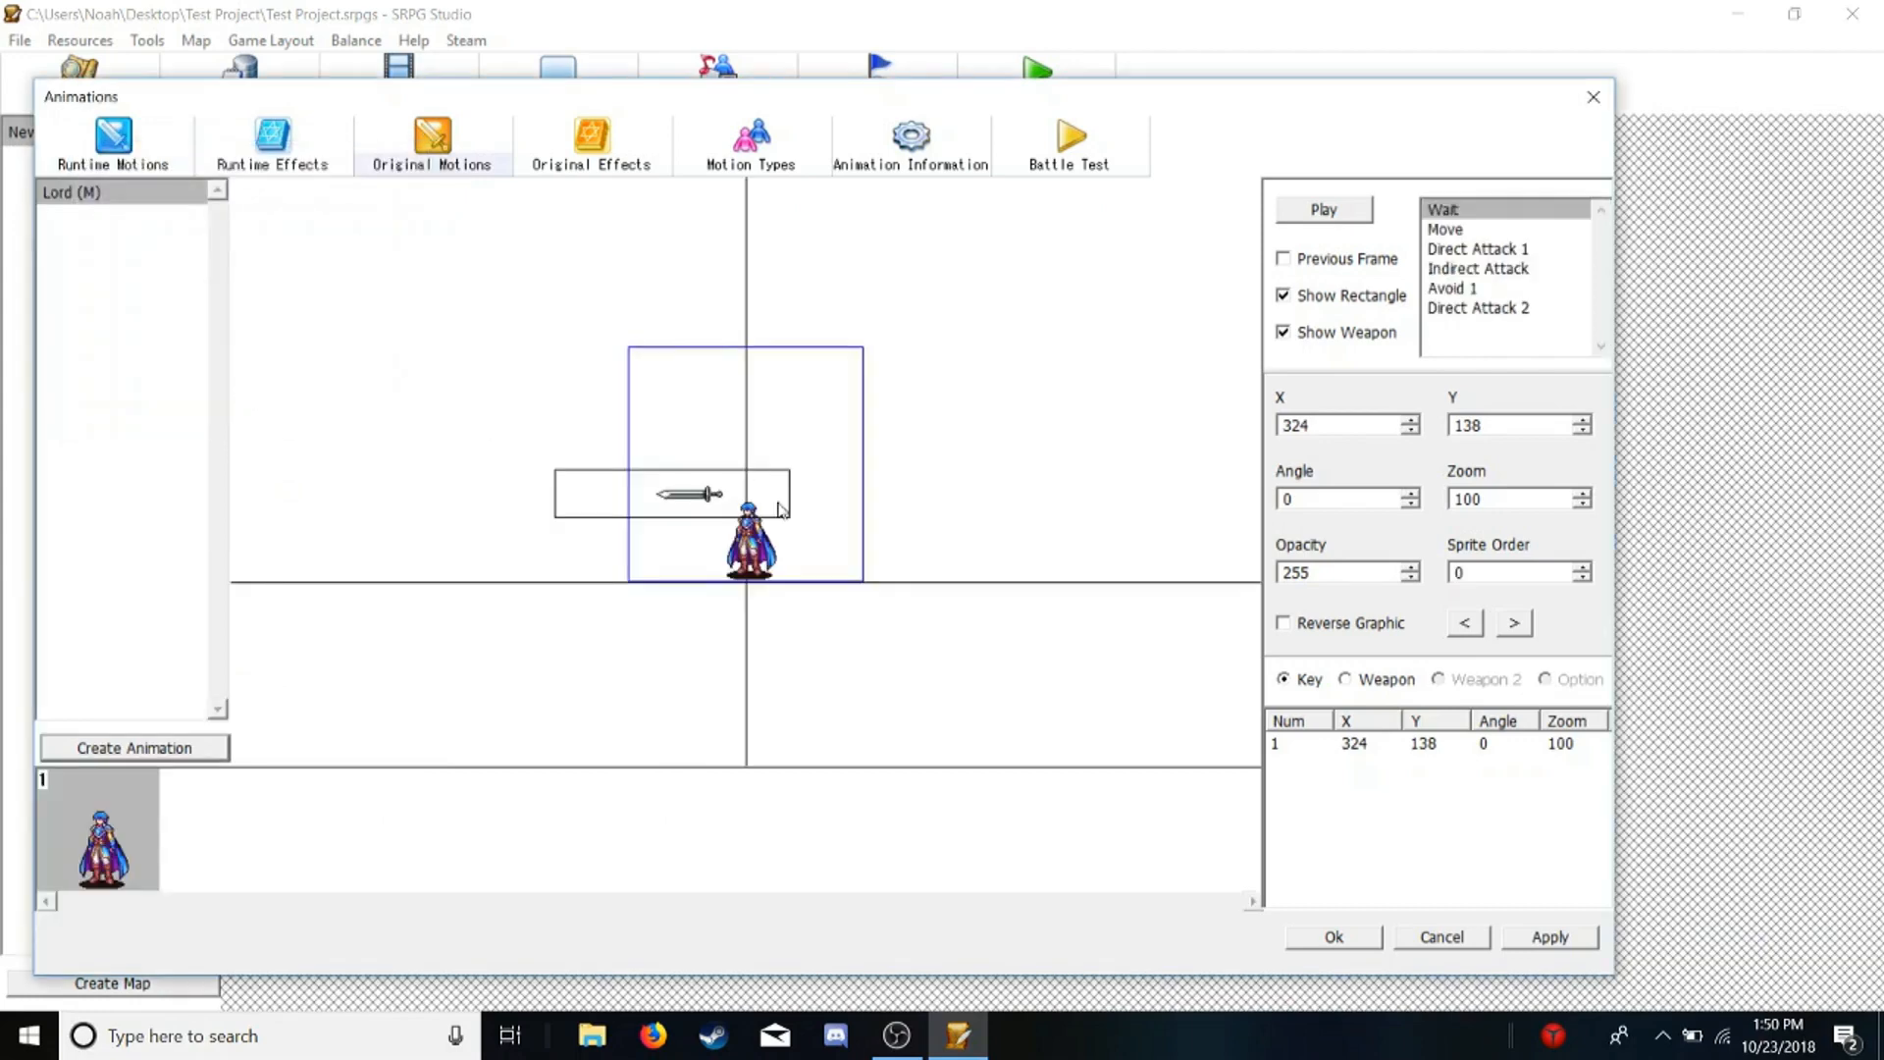
In the Wait frame, shift the lord sprite to about X 321 and place the sword over him at about X 300, Y 274
left_click_drag(704, 501, 630, 509)
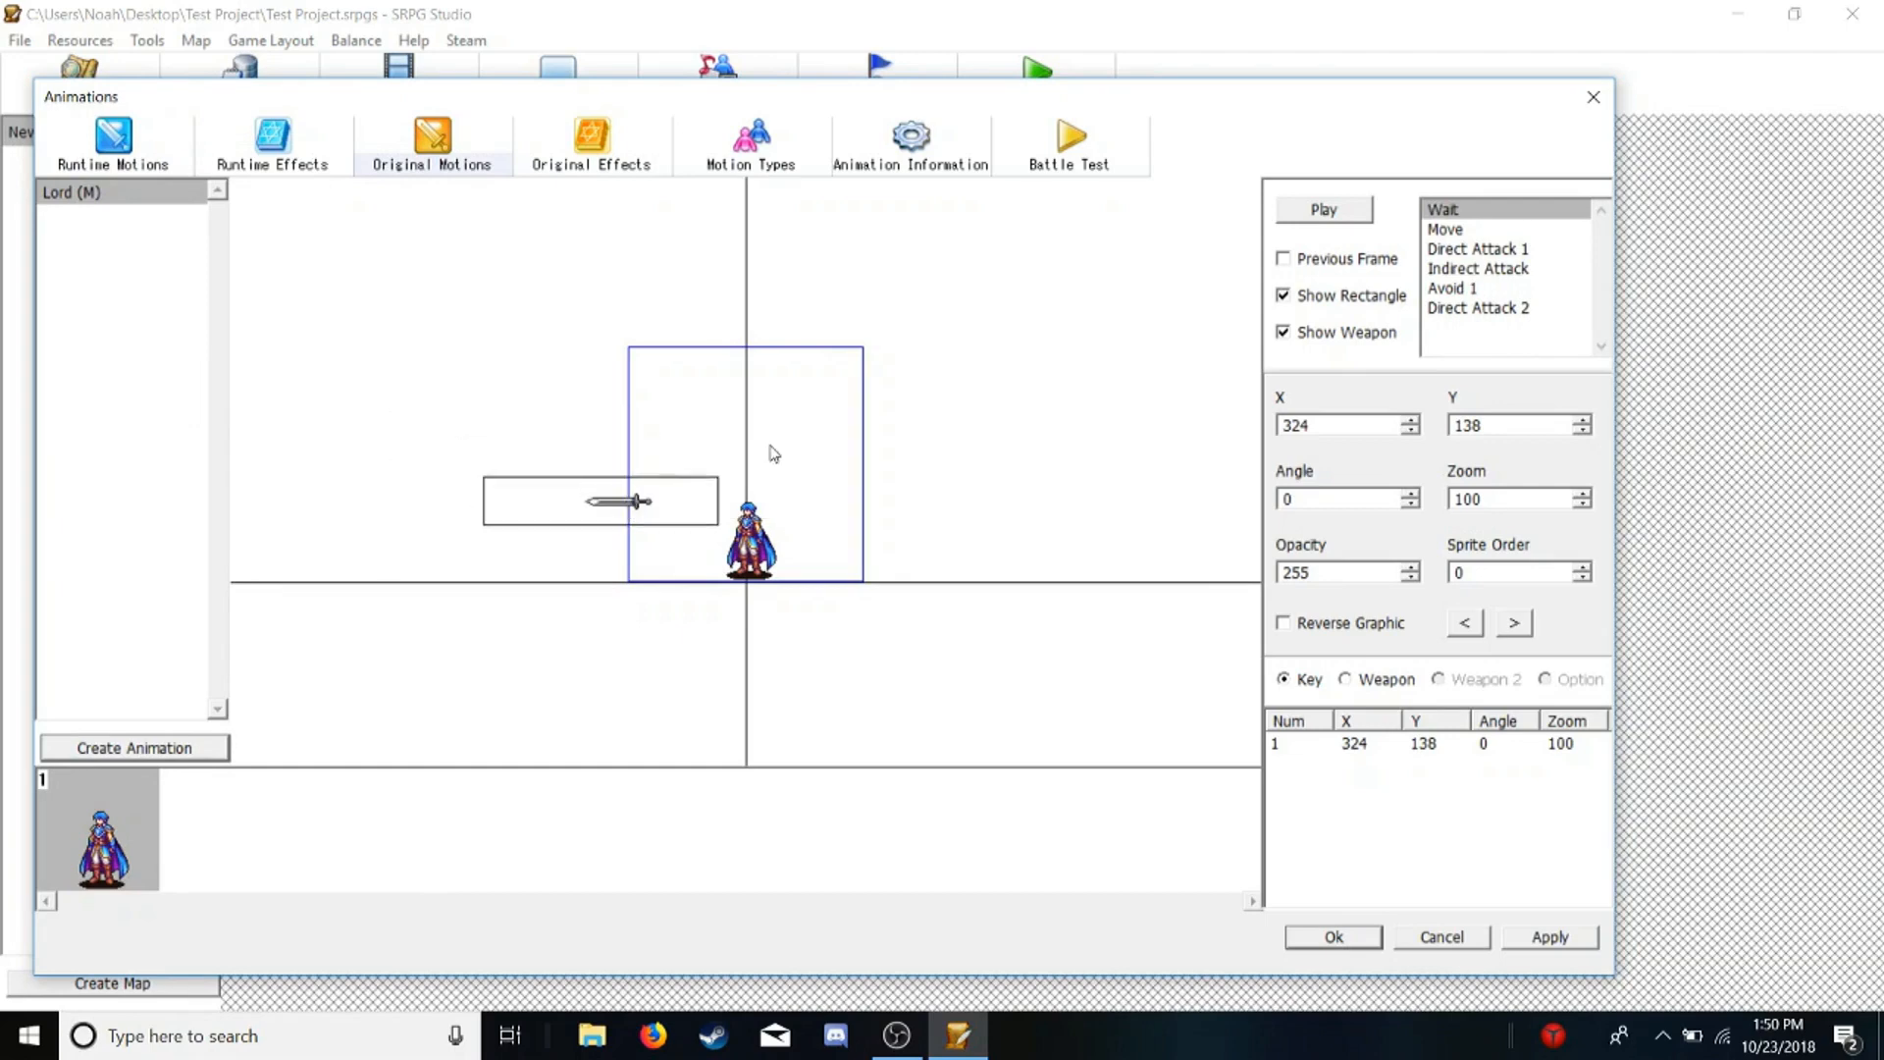
mouse_move(775, 454)
left_mouse_down()
mouse_move(652, 392)
mouse_move(760, 479)
left_mouse_up()
left_click_drag(593, 501, 720, 540)
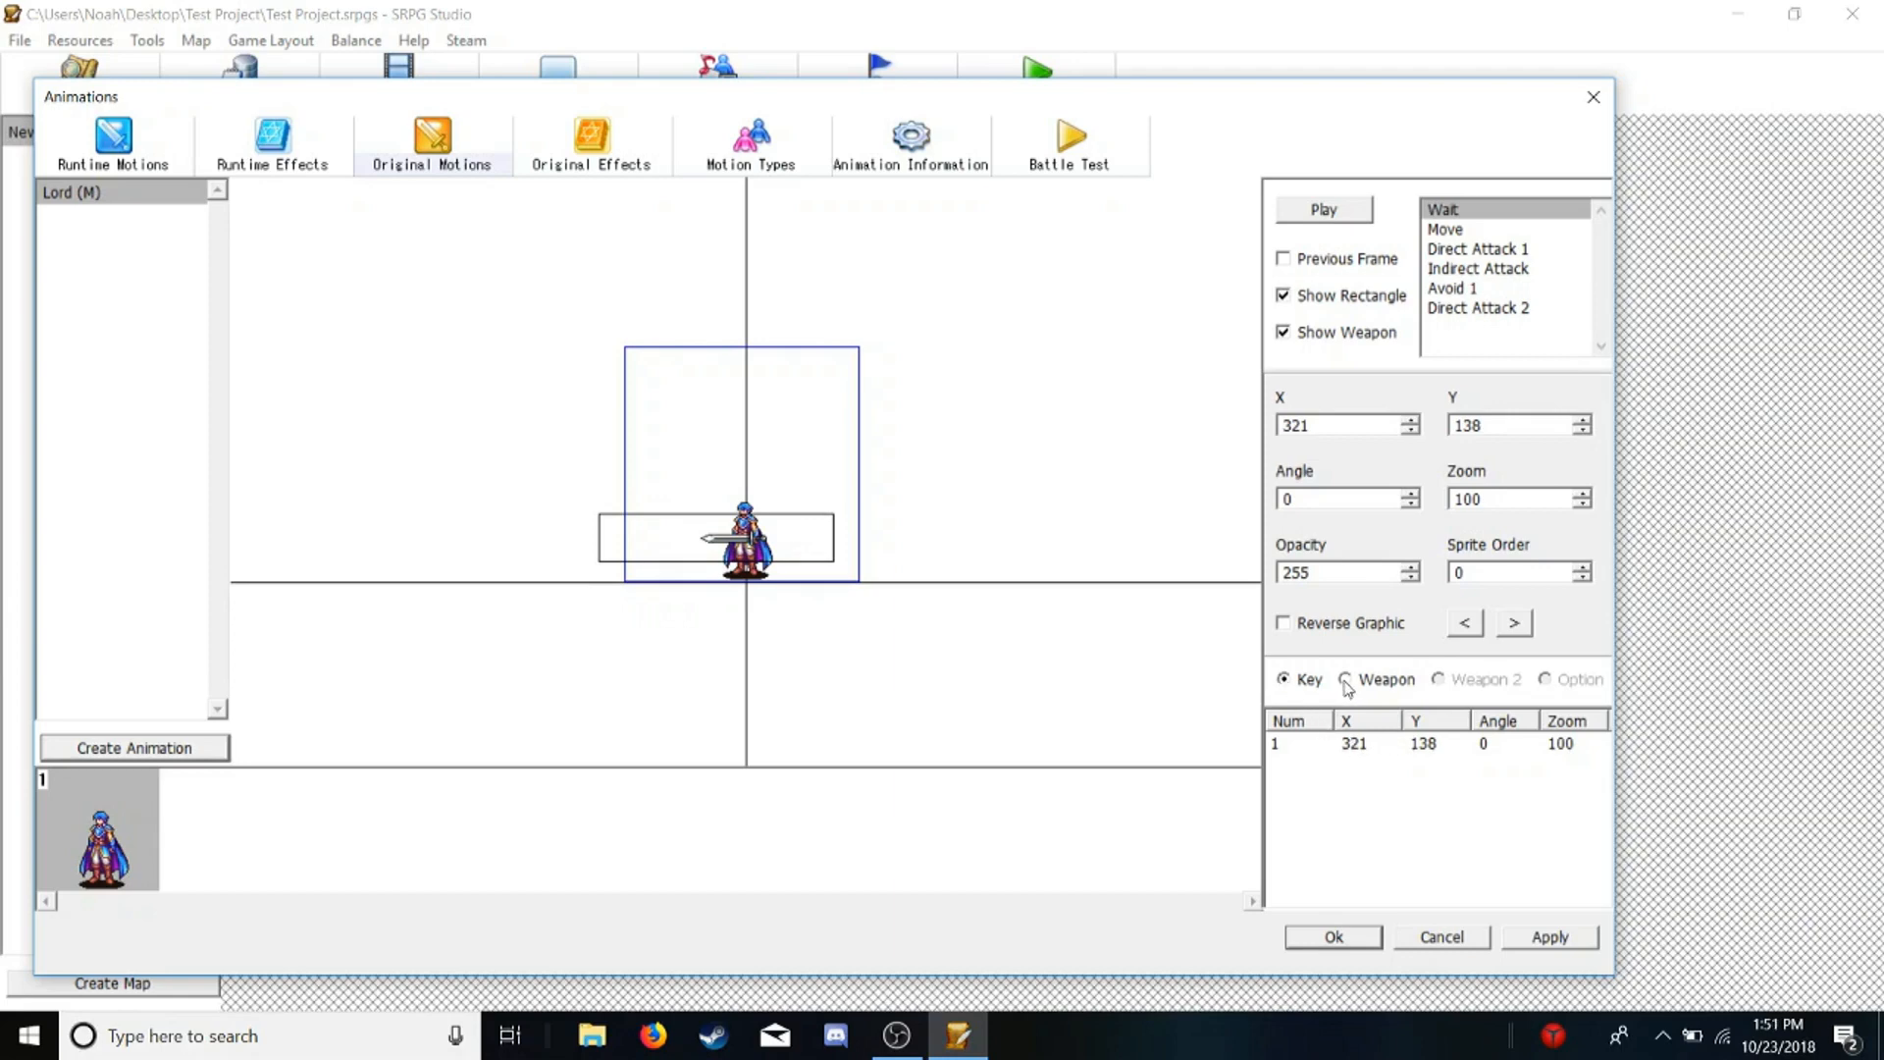
Try lowering the weapon's sprite order in the Wait frame and return it to 1
left_click(1347, 681)
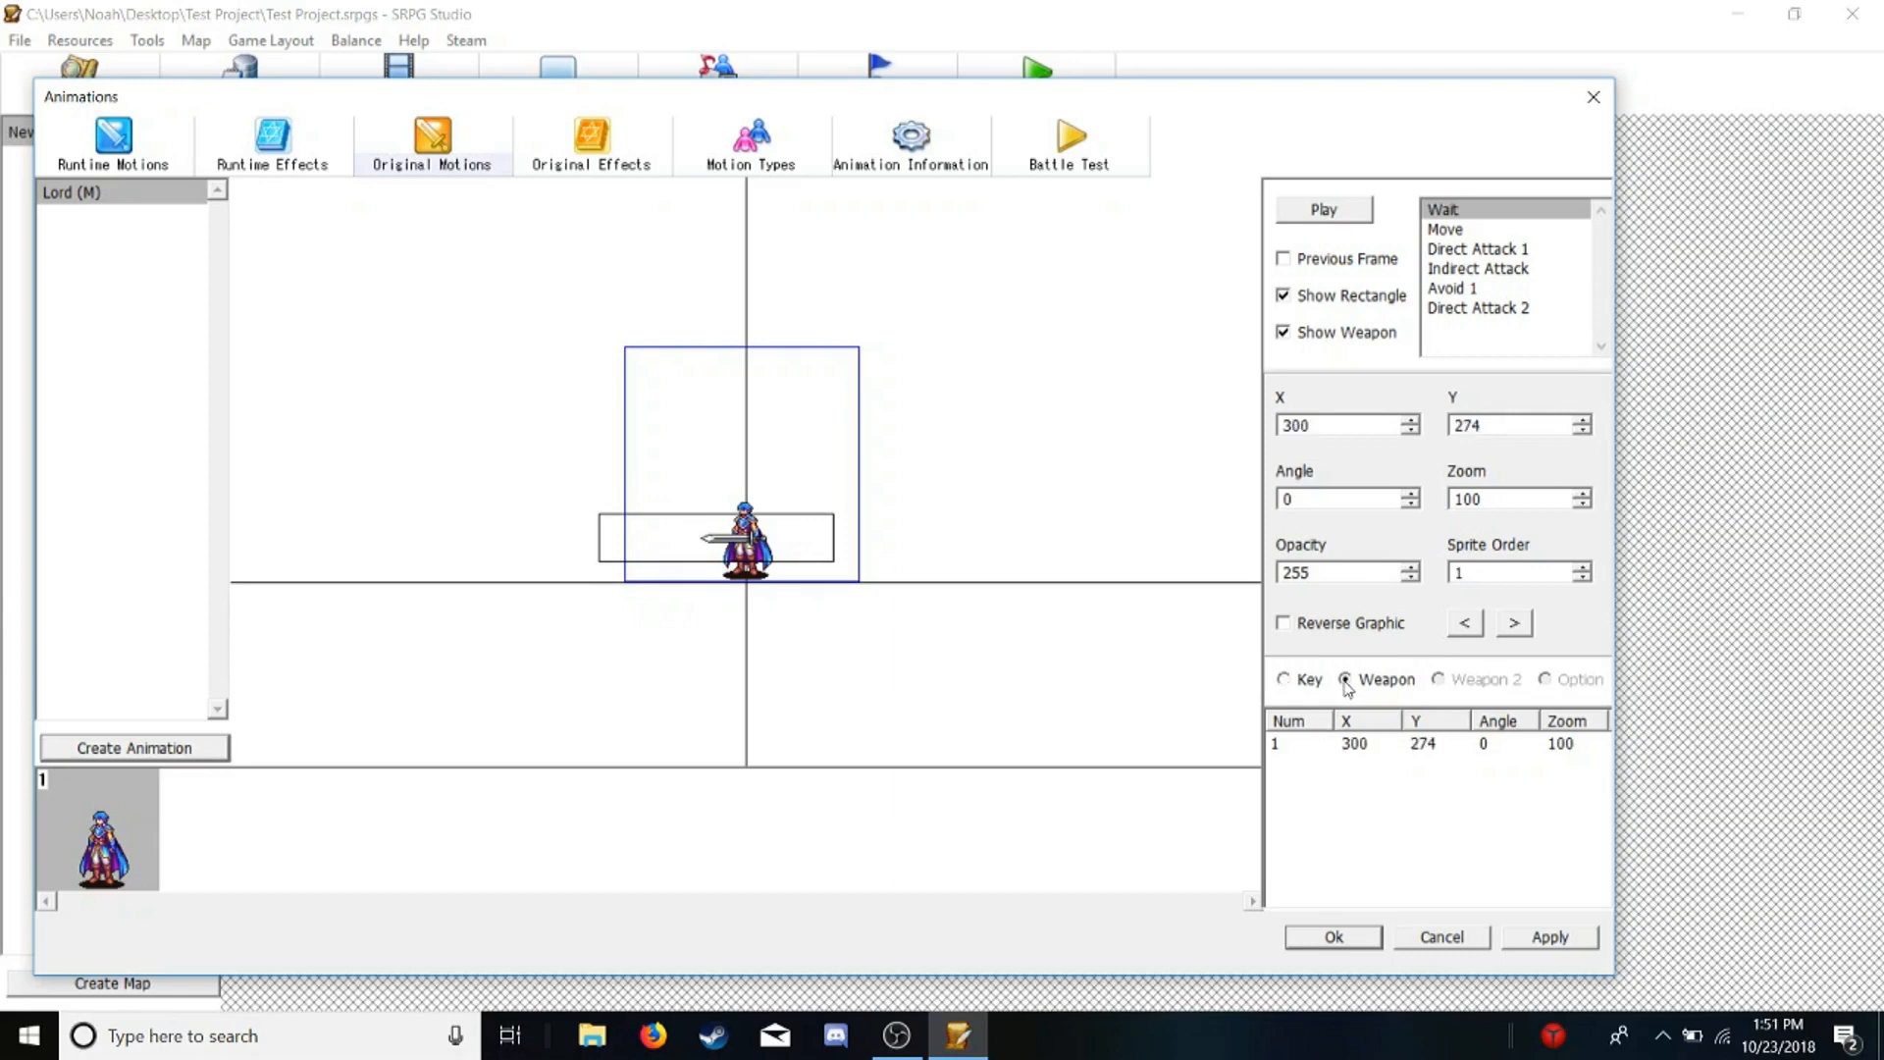
left_click(1581, 578)
left_click(1584, 567)
left_click(1286, 679)
Reverse the weapon graphic and move the sword to the lord's other hand at about X 367, Y 276
left_click(1344, 680)
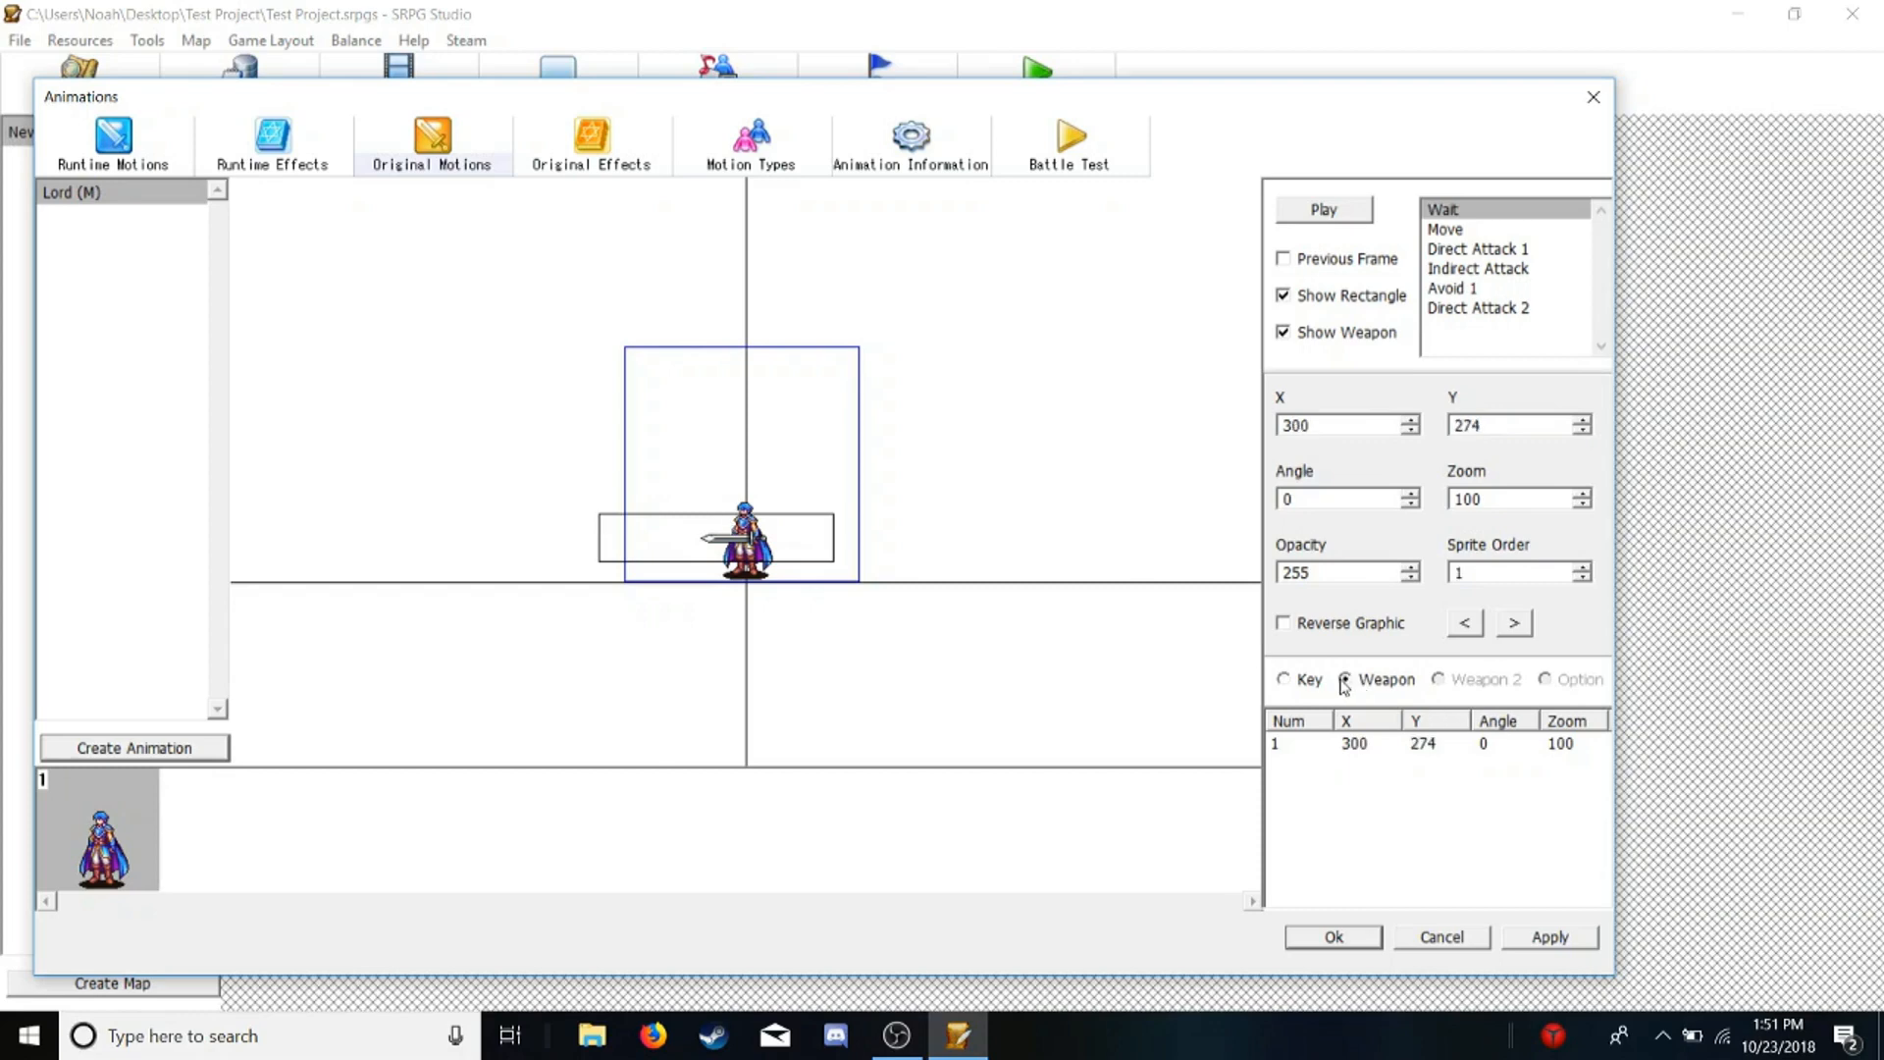
left_click(1284, 623)
left_click_drag(693, 527, 785, 547)
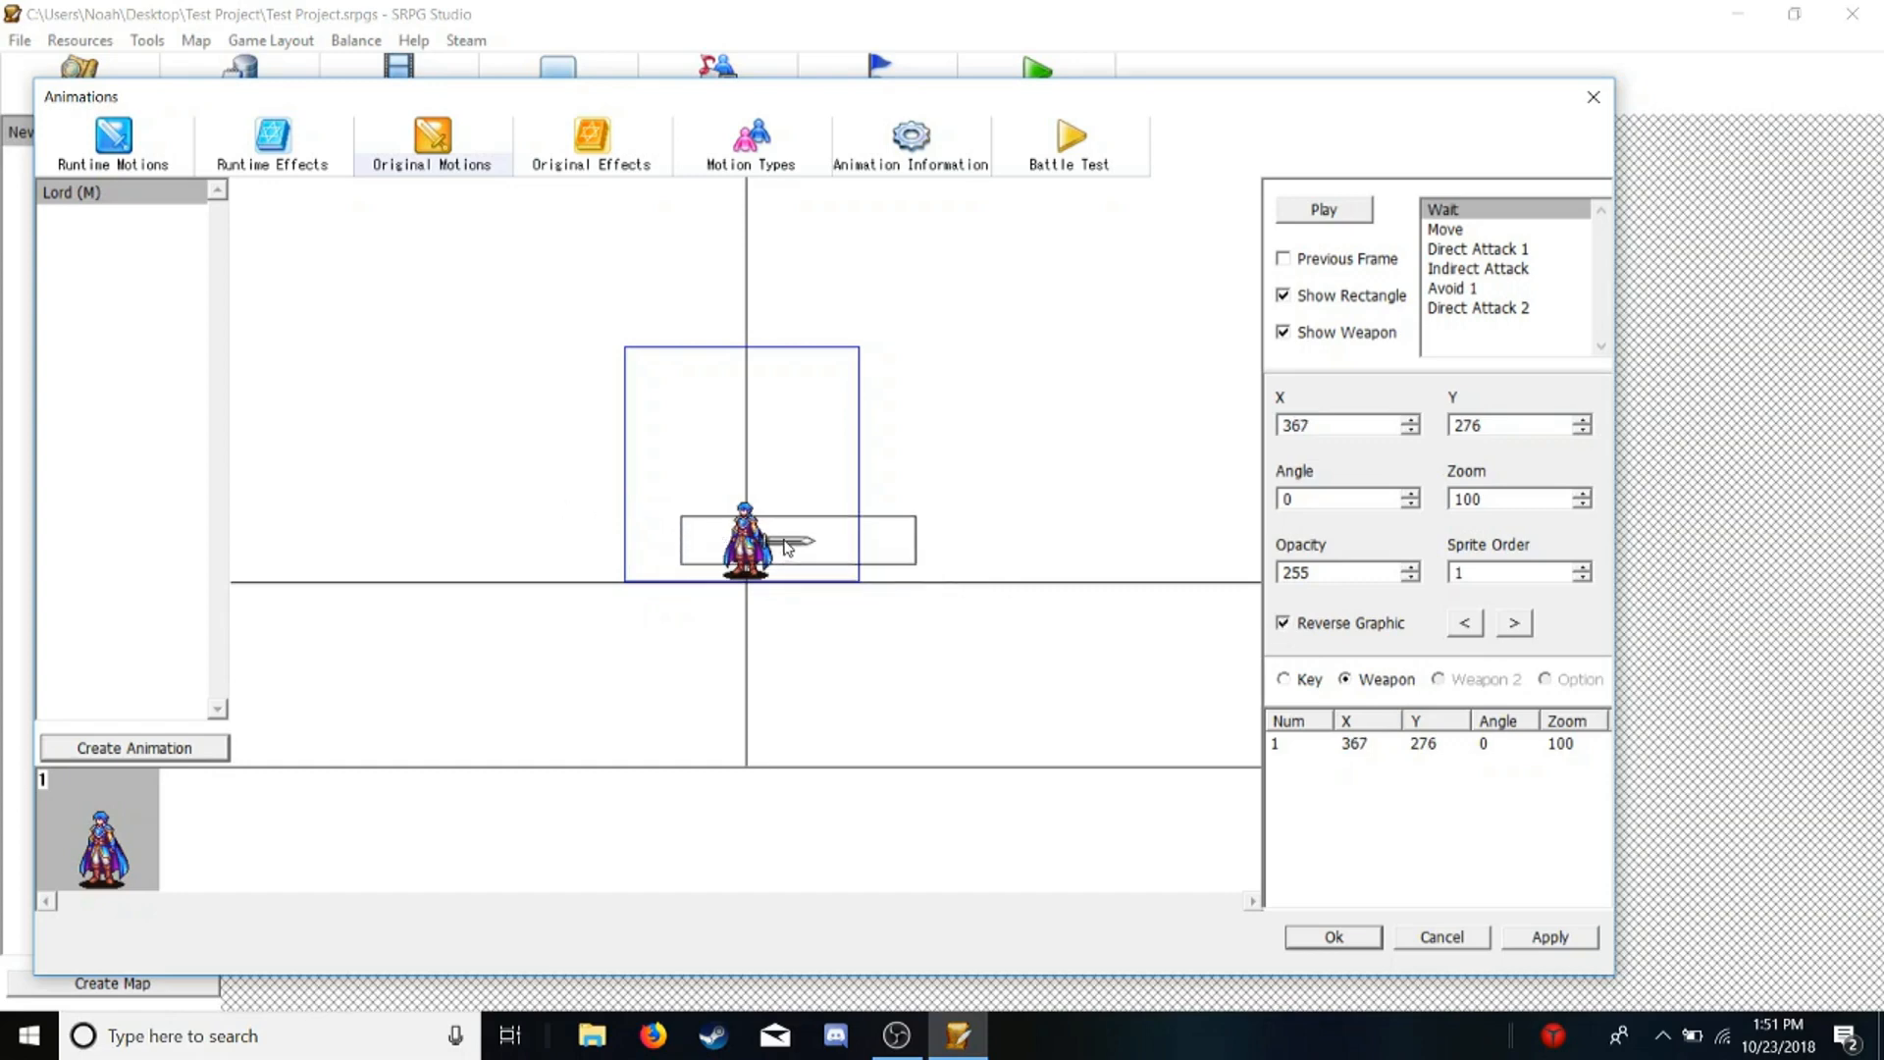
Try rotating the sword by raising the weapon's angle in small increments
left_click(1286, 680)
left_click(1345, 679)
left_click(1406, 491)
left_click(1405, 490)
left_click(1406, 490)
left_click(1405, 491)
left_click(1406, 491)
left_click(1410, 491)
left_click(1410, 490)
left_click(1409, 491)
left_click(1409, 491)
left_click(1410, 490)
left_click(1410, 491)
Set the weapon's angle to 360 and lower it to 335 to tilt the sword the opposite way
left_click(1341, 505)
key("BackSpace")
key("BackSpace")
type("360")
left_click(1410, 504)
left_click(1410, 505)
left_click(1411, 504)
left_click(1410, 505)
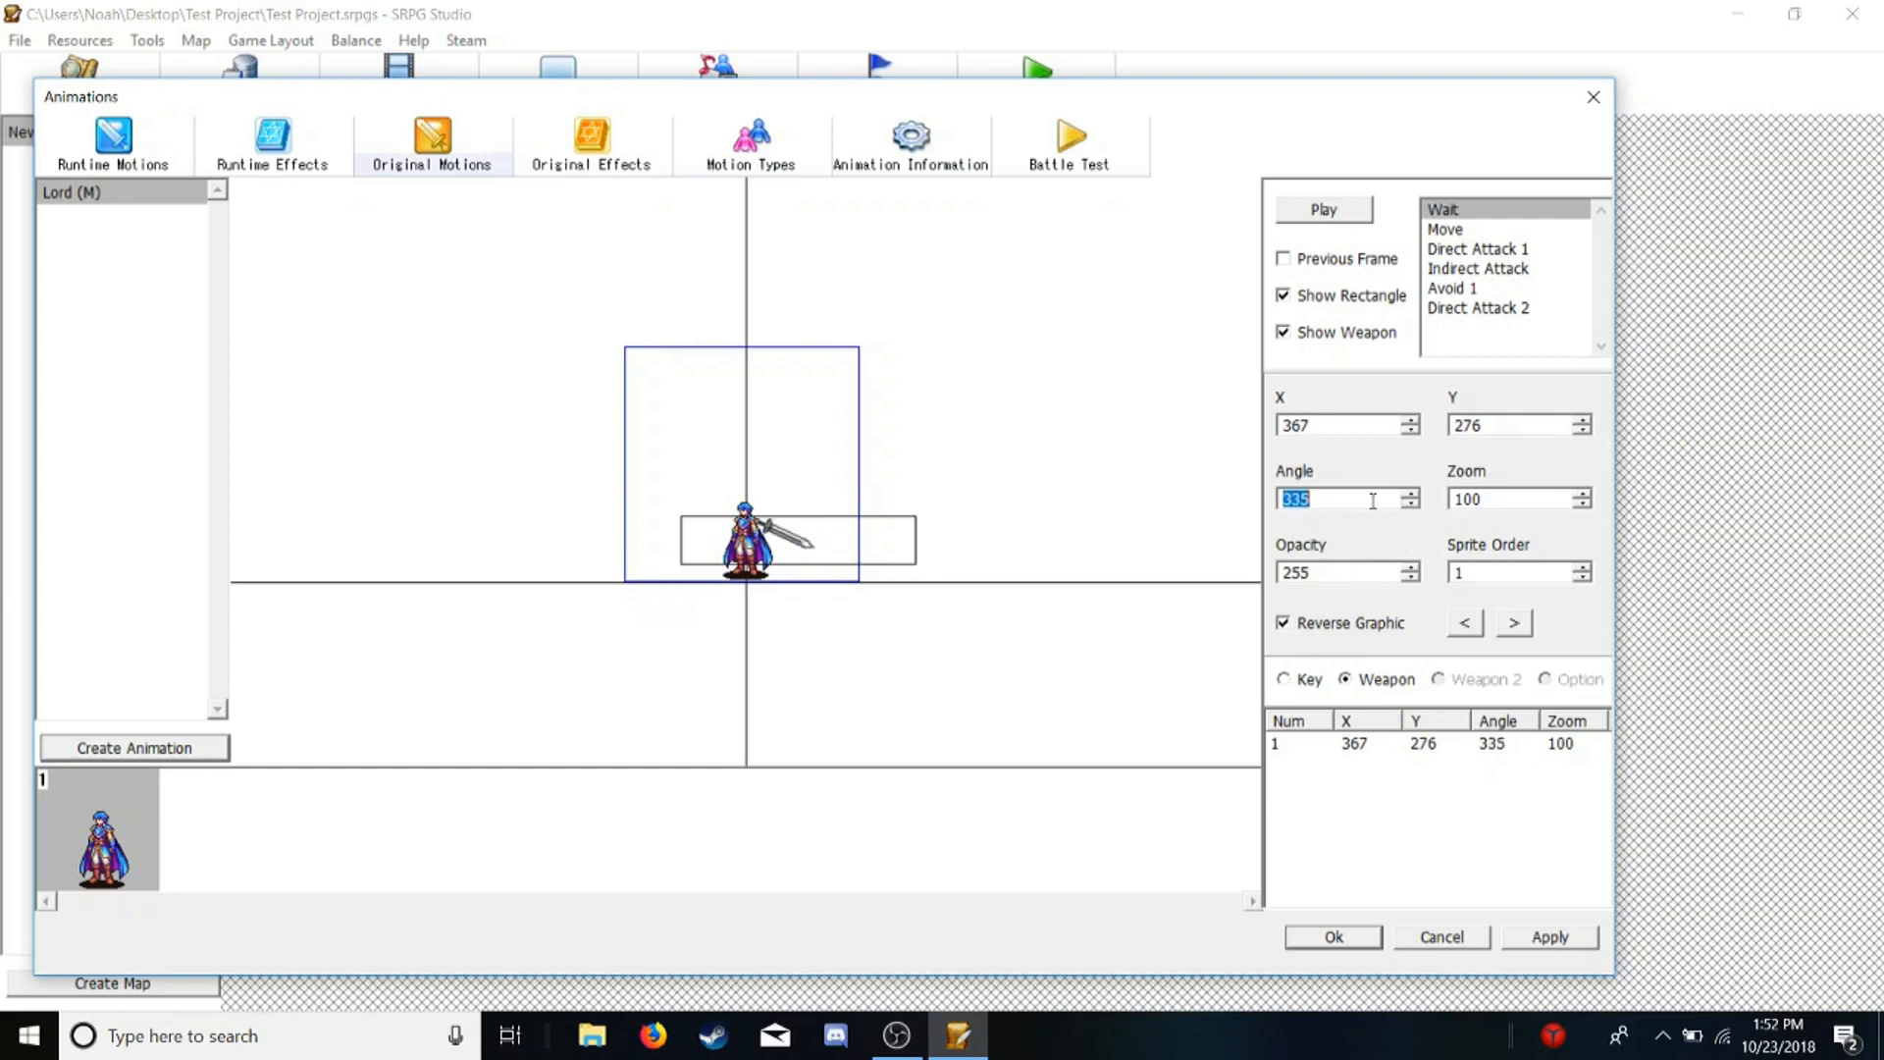
Reset the weapon's angle to 0, try raising it to 55, and return it to 0
key("BackSpace")
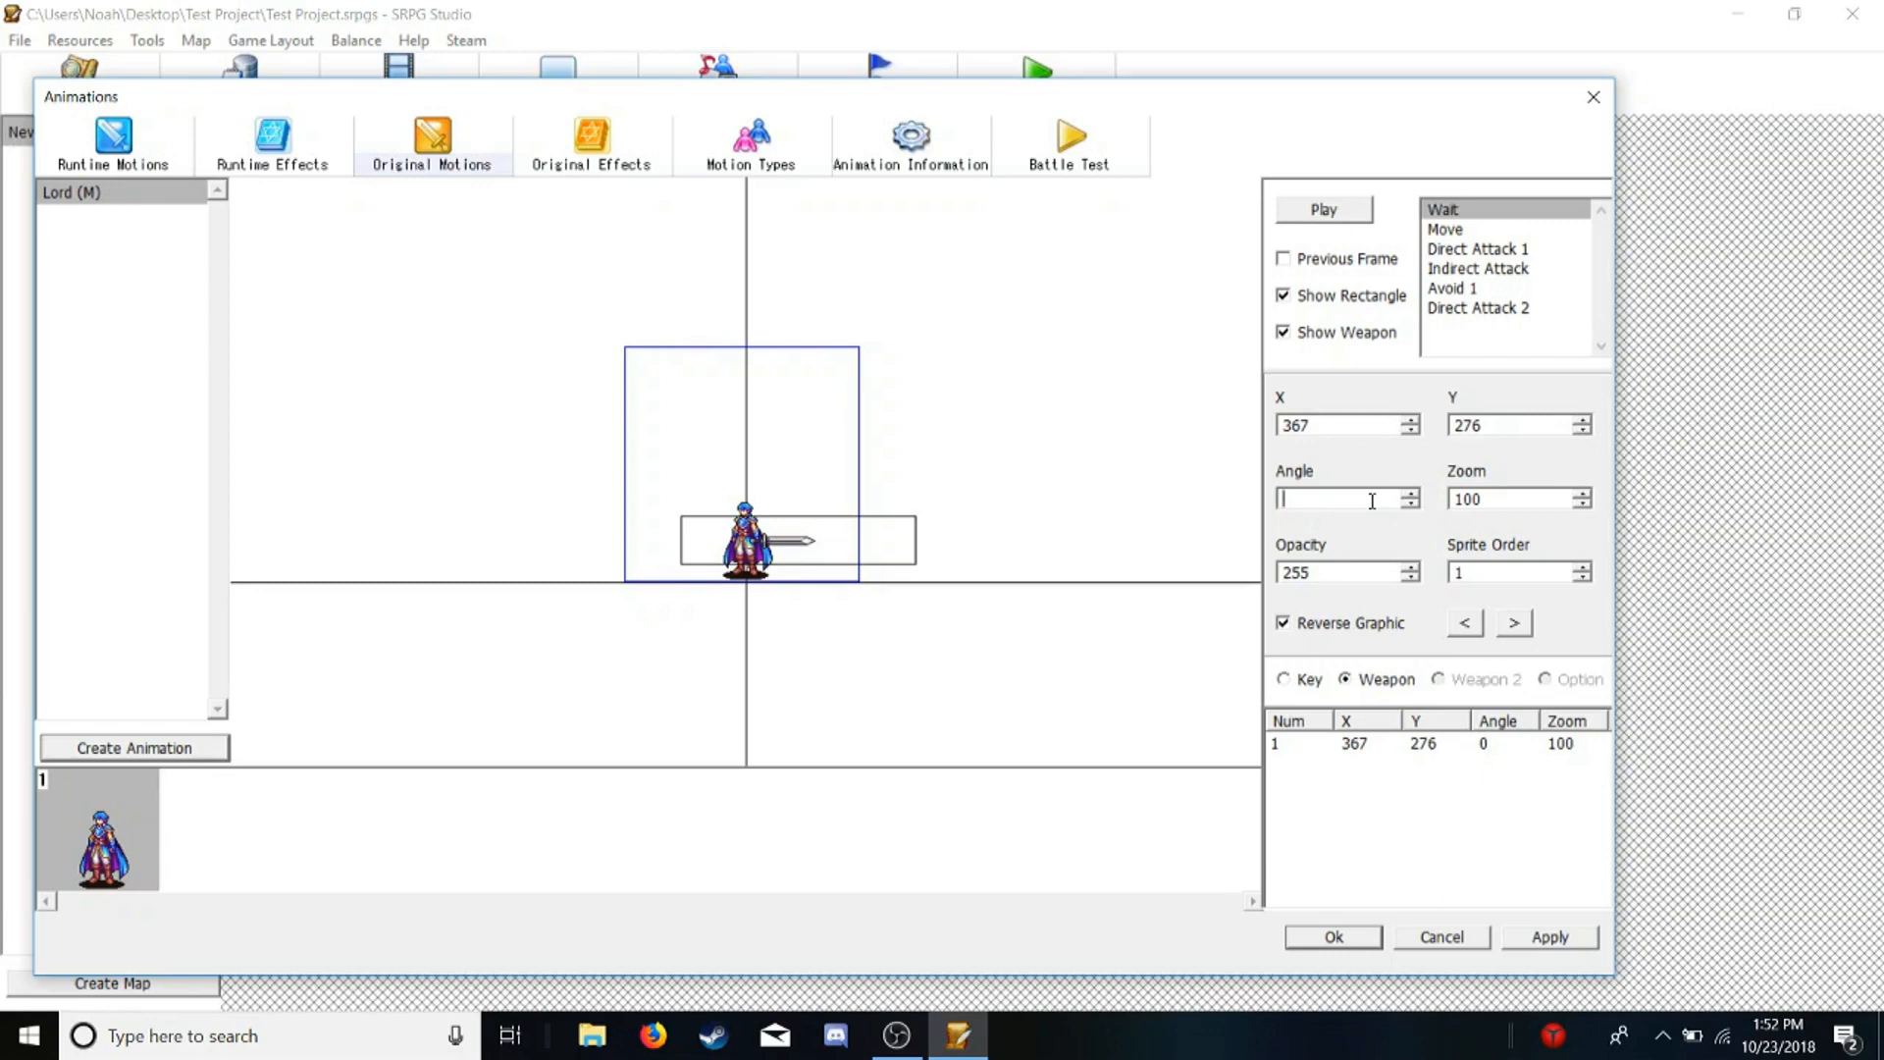
type("0")
left_click(1411, 494)
left_click(1410, 495)
key("BackSpace")
left_click(1408, 493)
left_click(1411, 495)
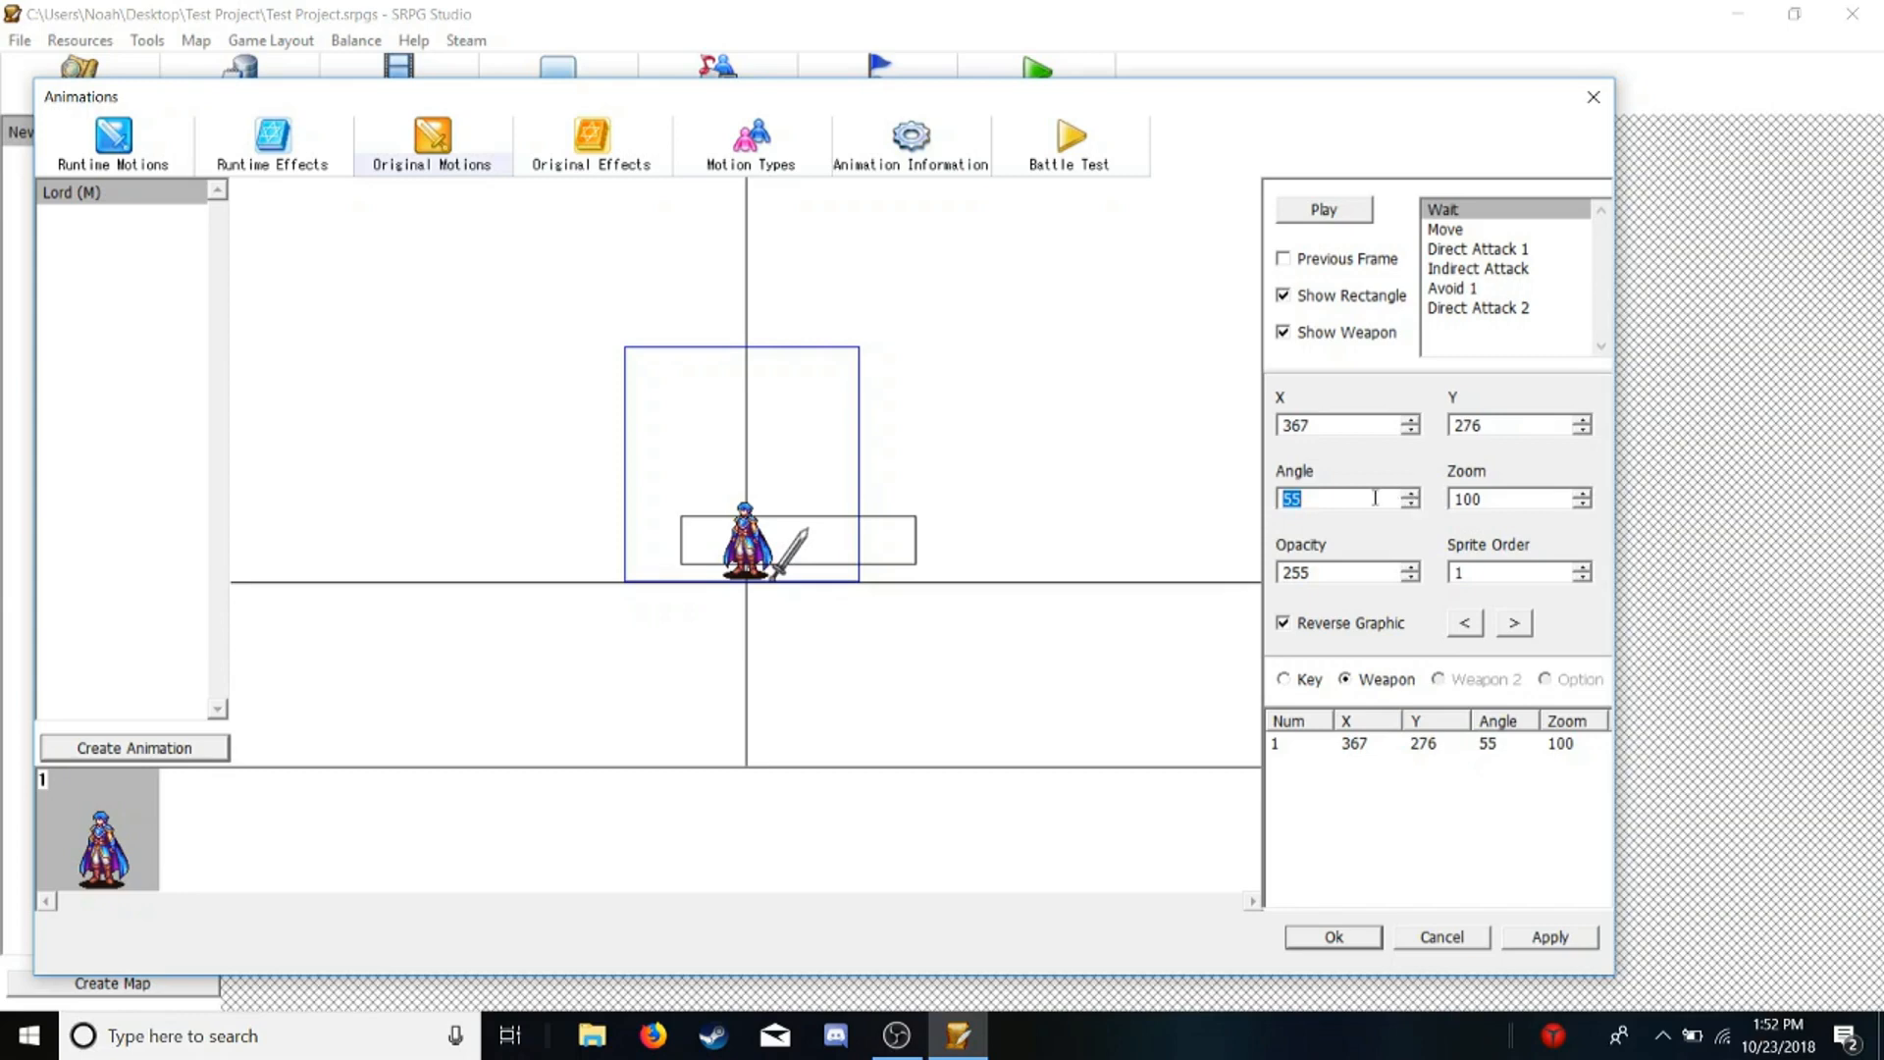
left_click(1375, 497)
key("BackSpace")
key("BackSpace")
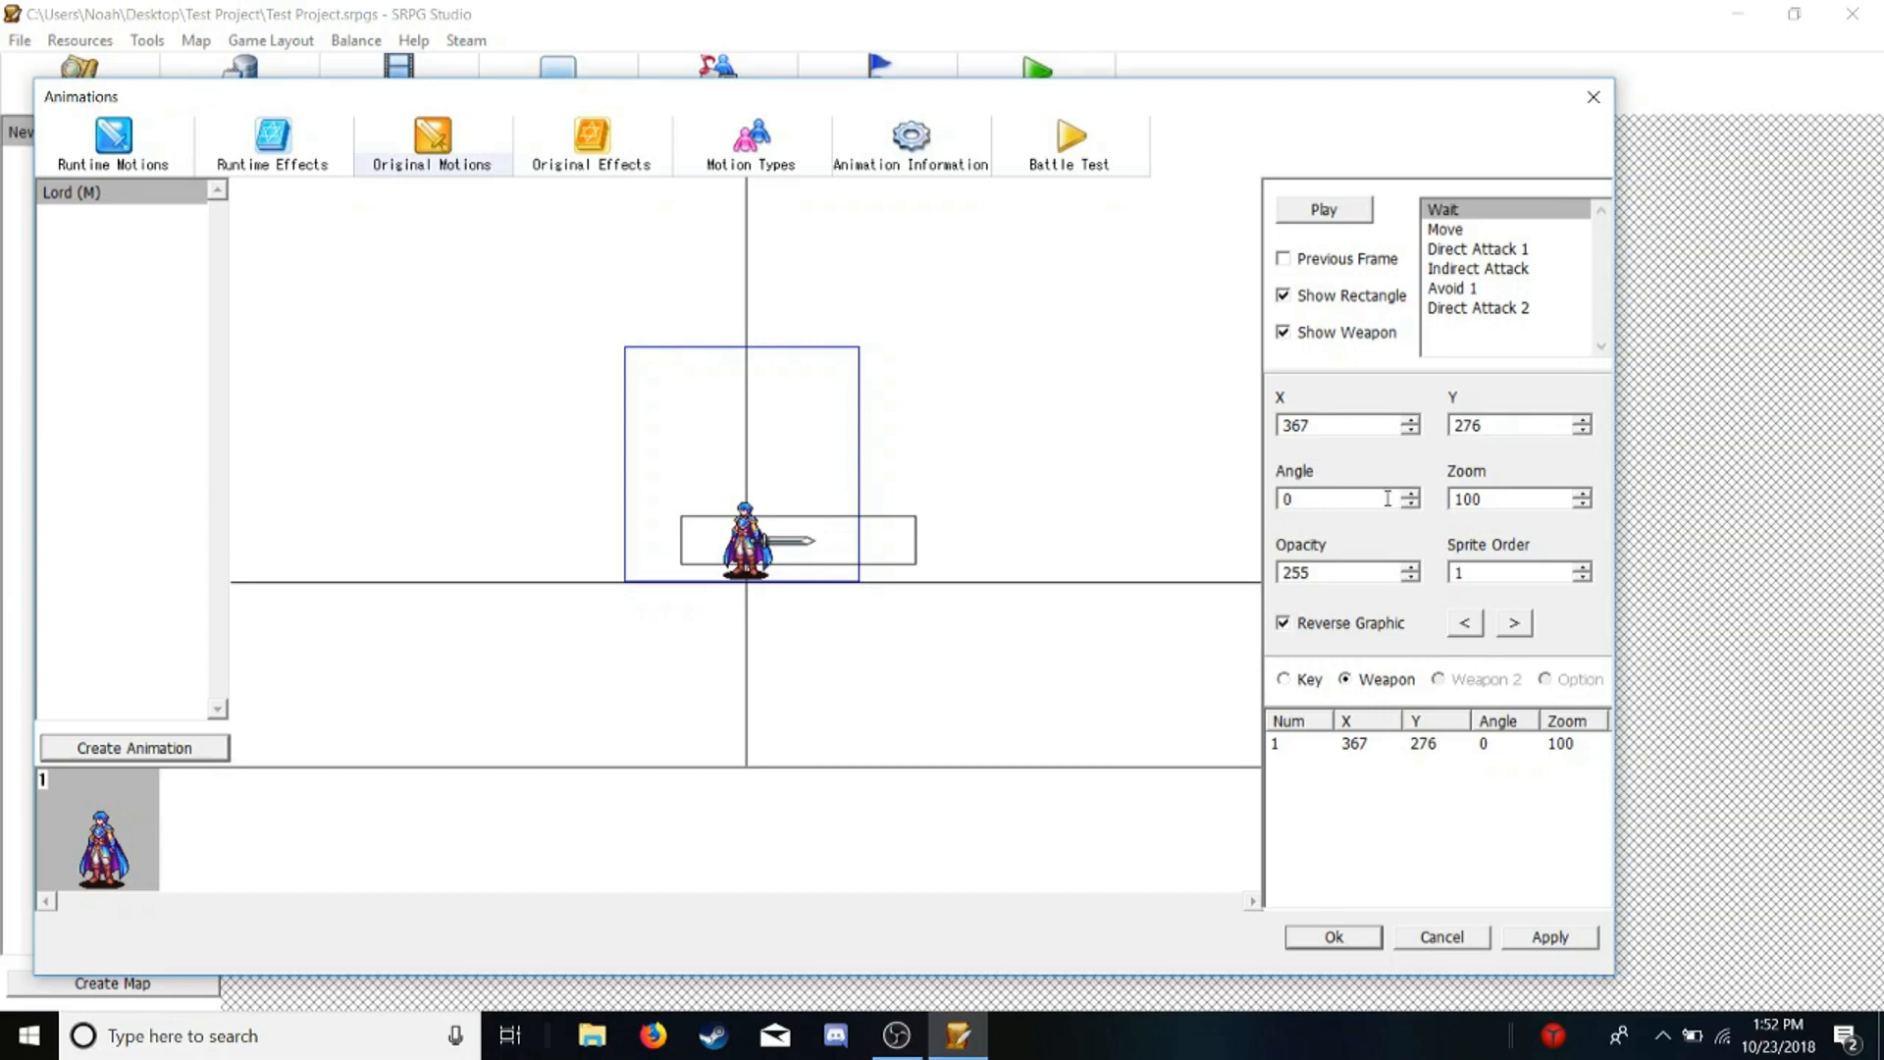
Try enlarging the sword to a zoom of 103 and shrinking it to 96
left_click(1582, 493)
left_click(1582, 495)
left_click(1583, 494)
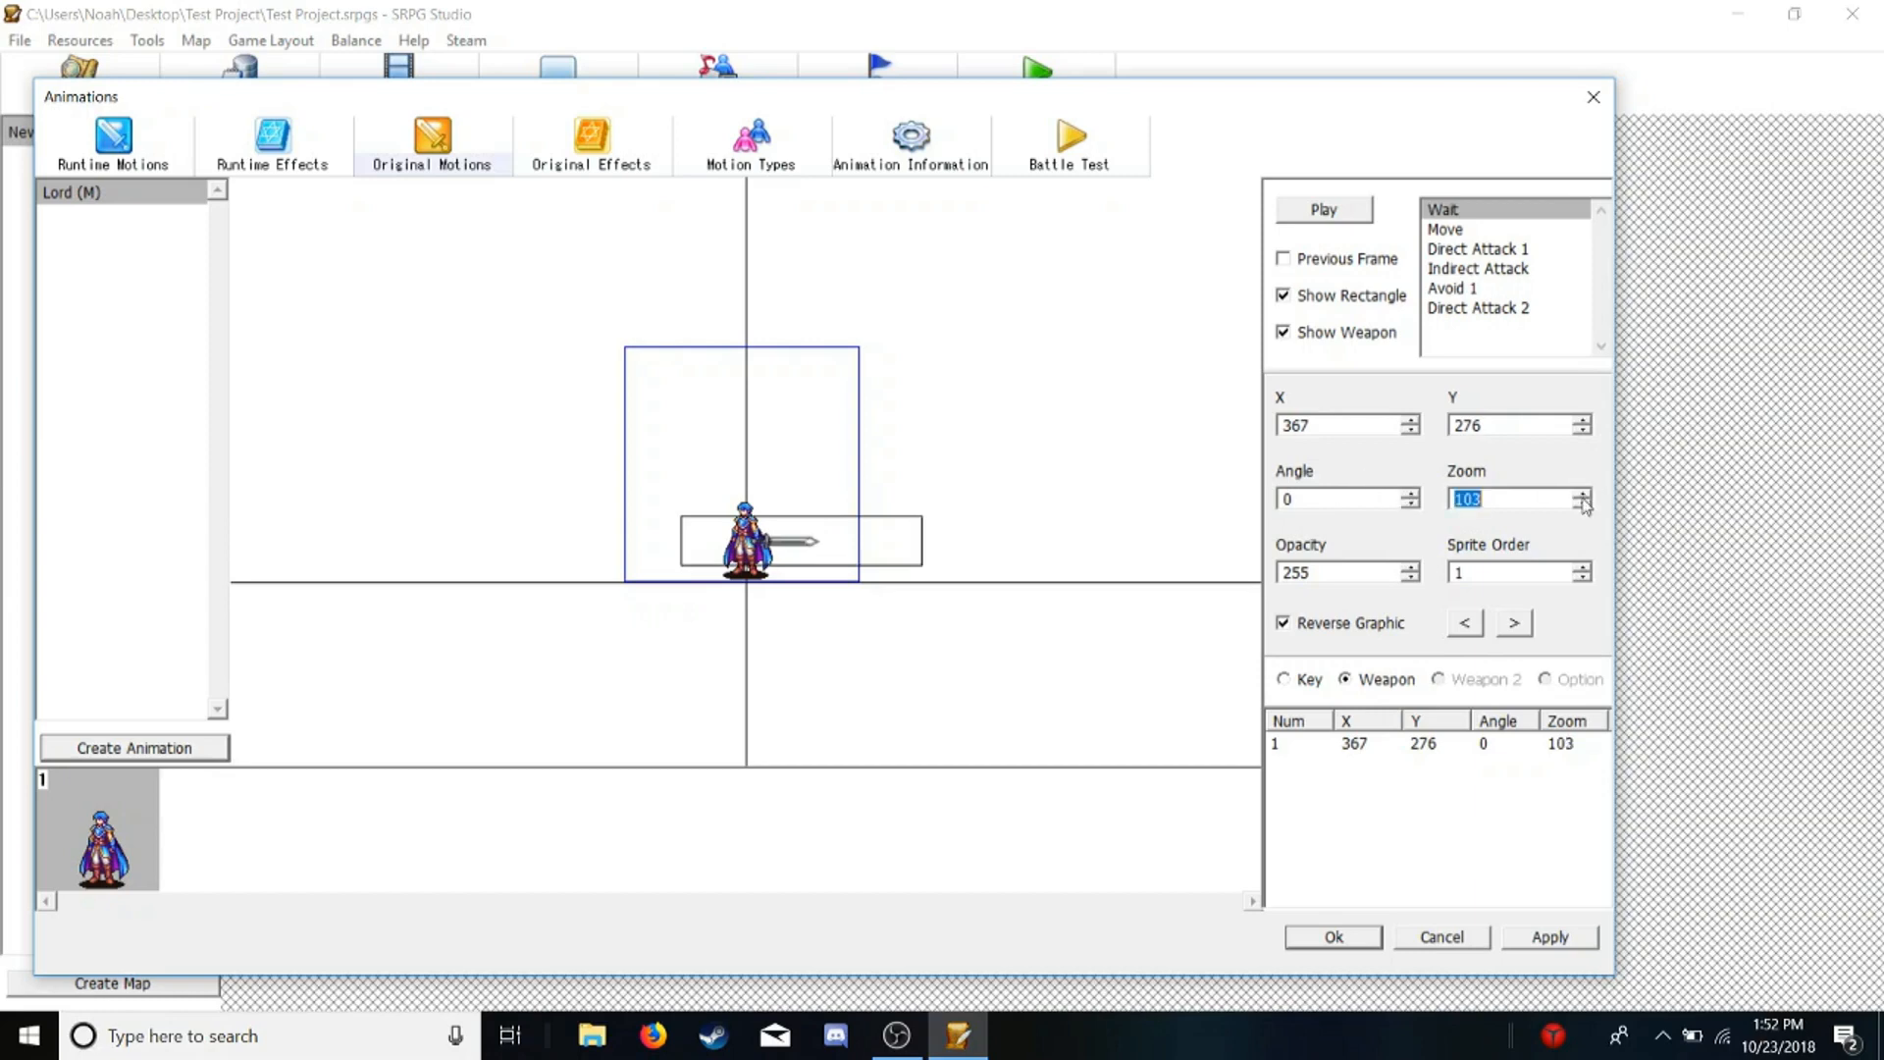
left_click(1582, 503)
left_click(1582, 504)
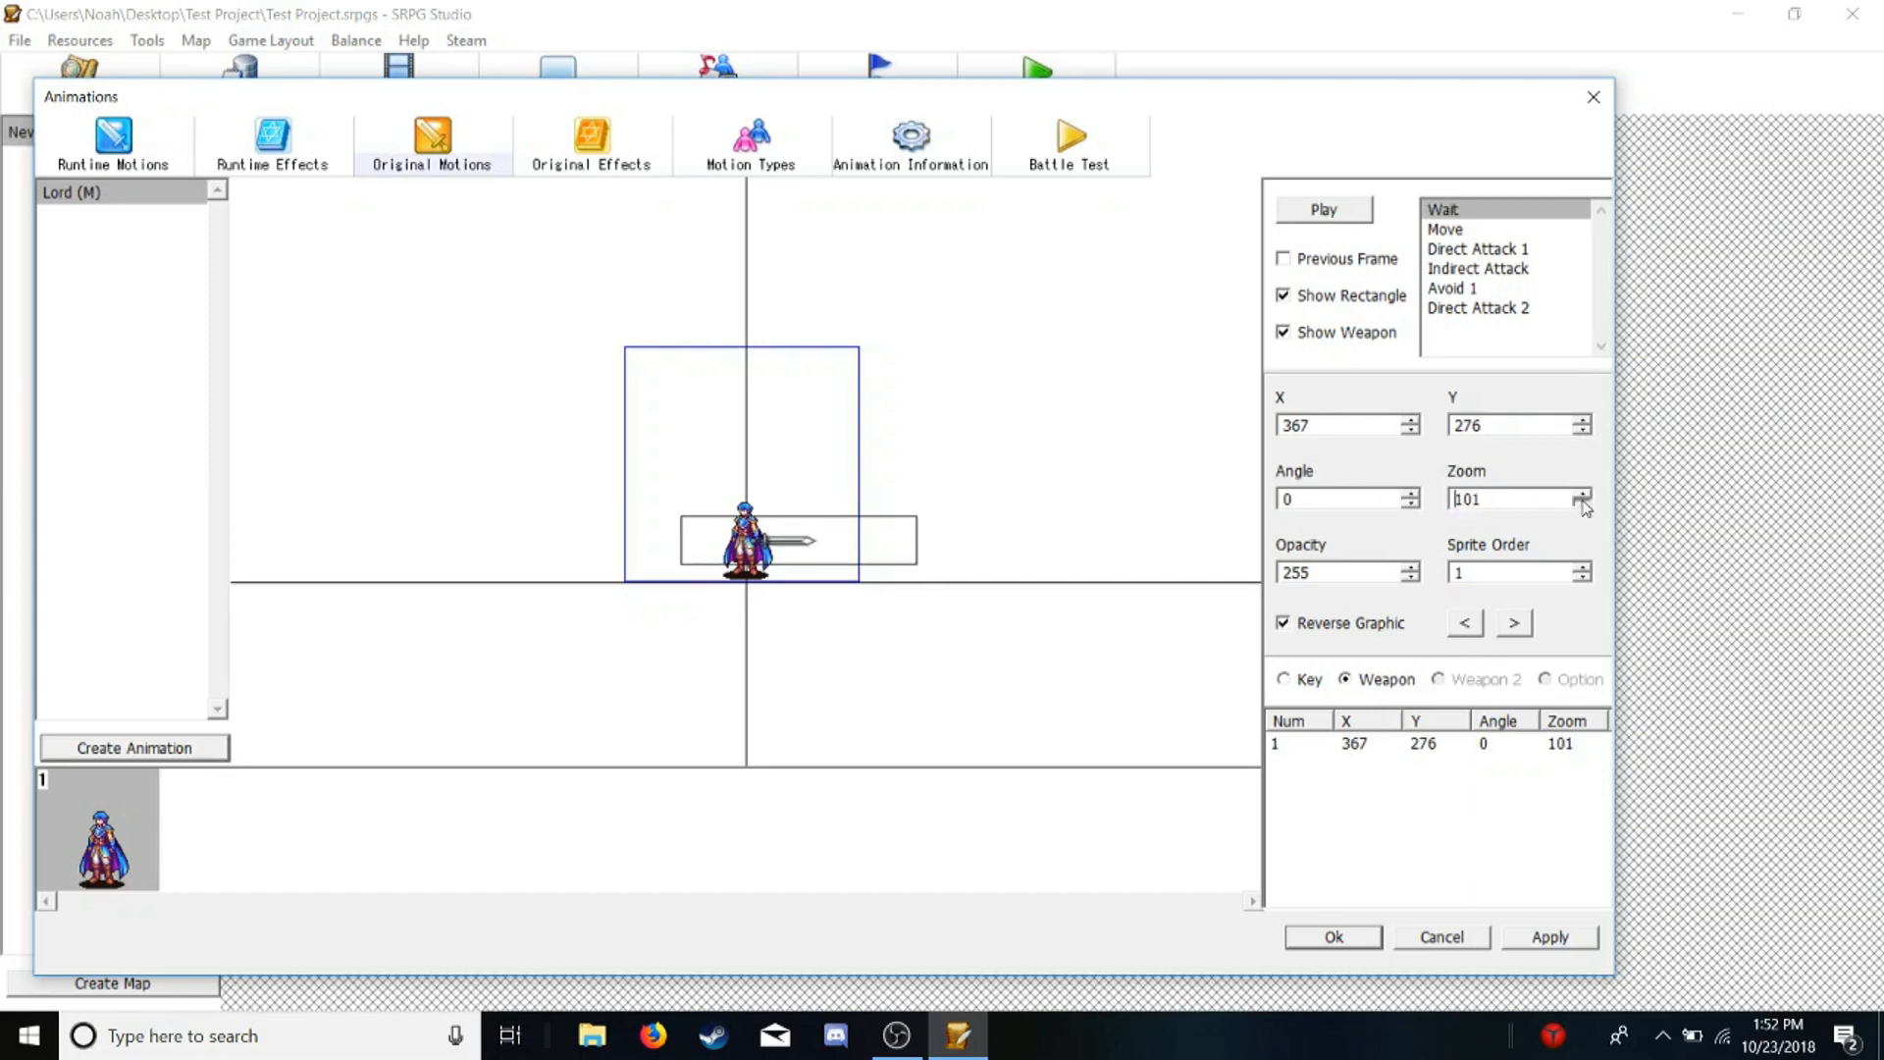
left_click(1583, 504)
left_click(1582, 503)
left_click(1582, 504)
left_click(1582, 503)
left_click(1582, 503)
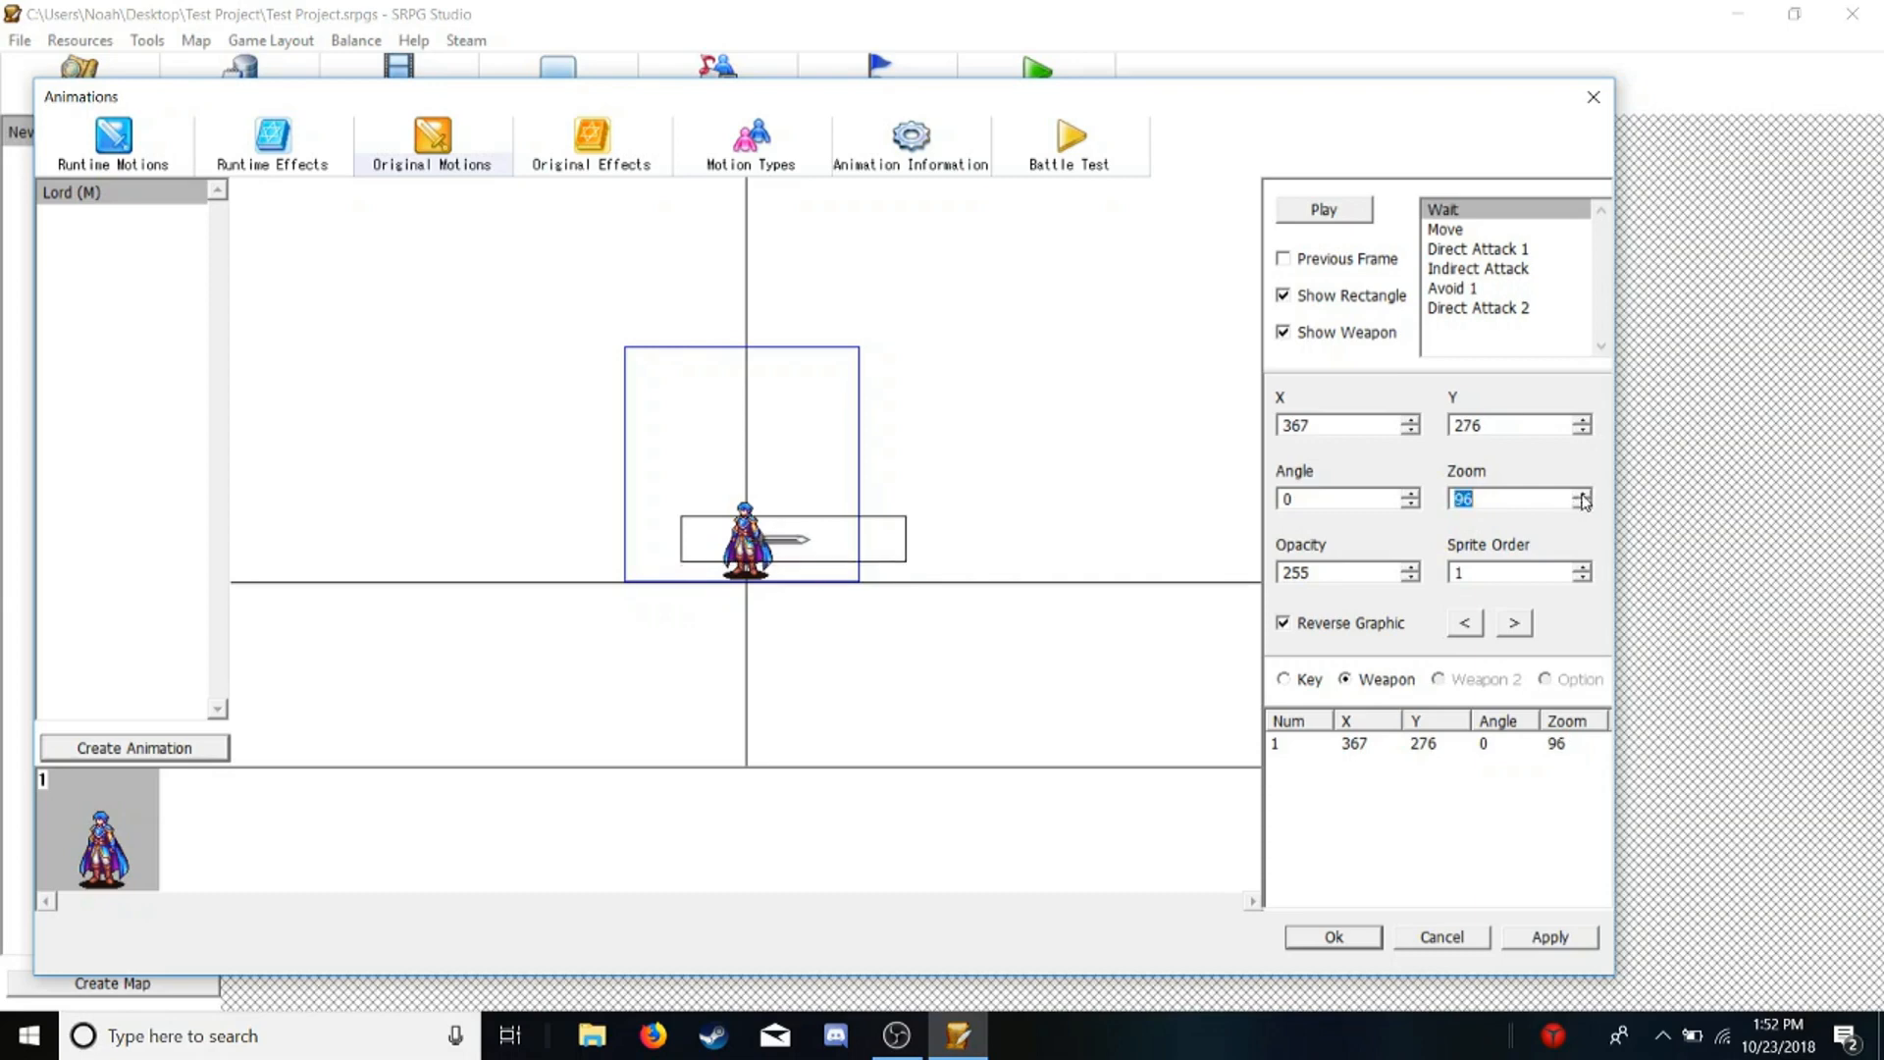
Raise the weapon's zoom to 108 and set it back to 100
left_click(1582, 494)
left_click(1582, 495)
left_click(1582, 495)
left_click(1582, 495)
left_click(1582, 495)
left_click(1583, 494)
left_click(1582, 495)
left_click(1582, 495)
left_click(1582, 495)
left_click(1583, 495)
left_click(1582, 495)
left_click(1582, 494)
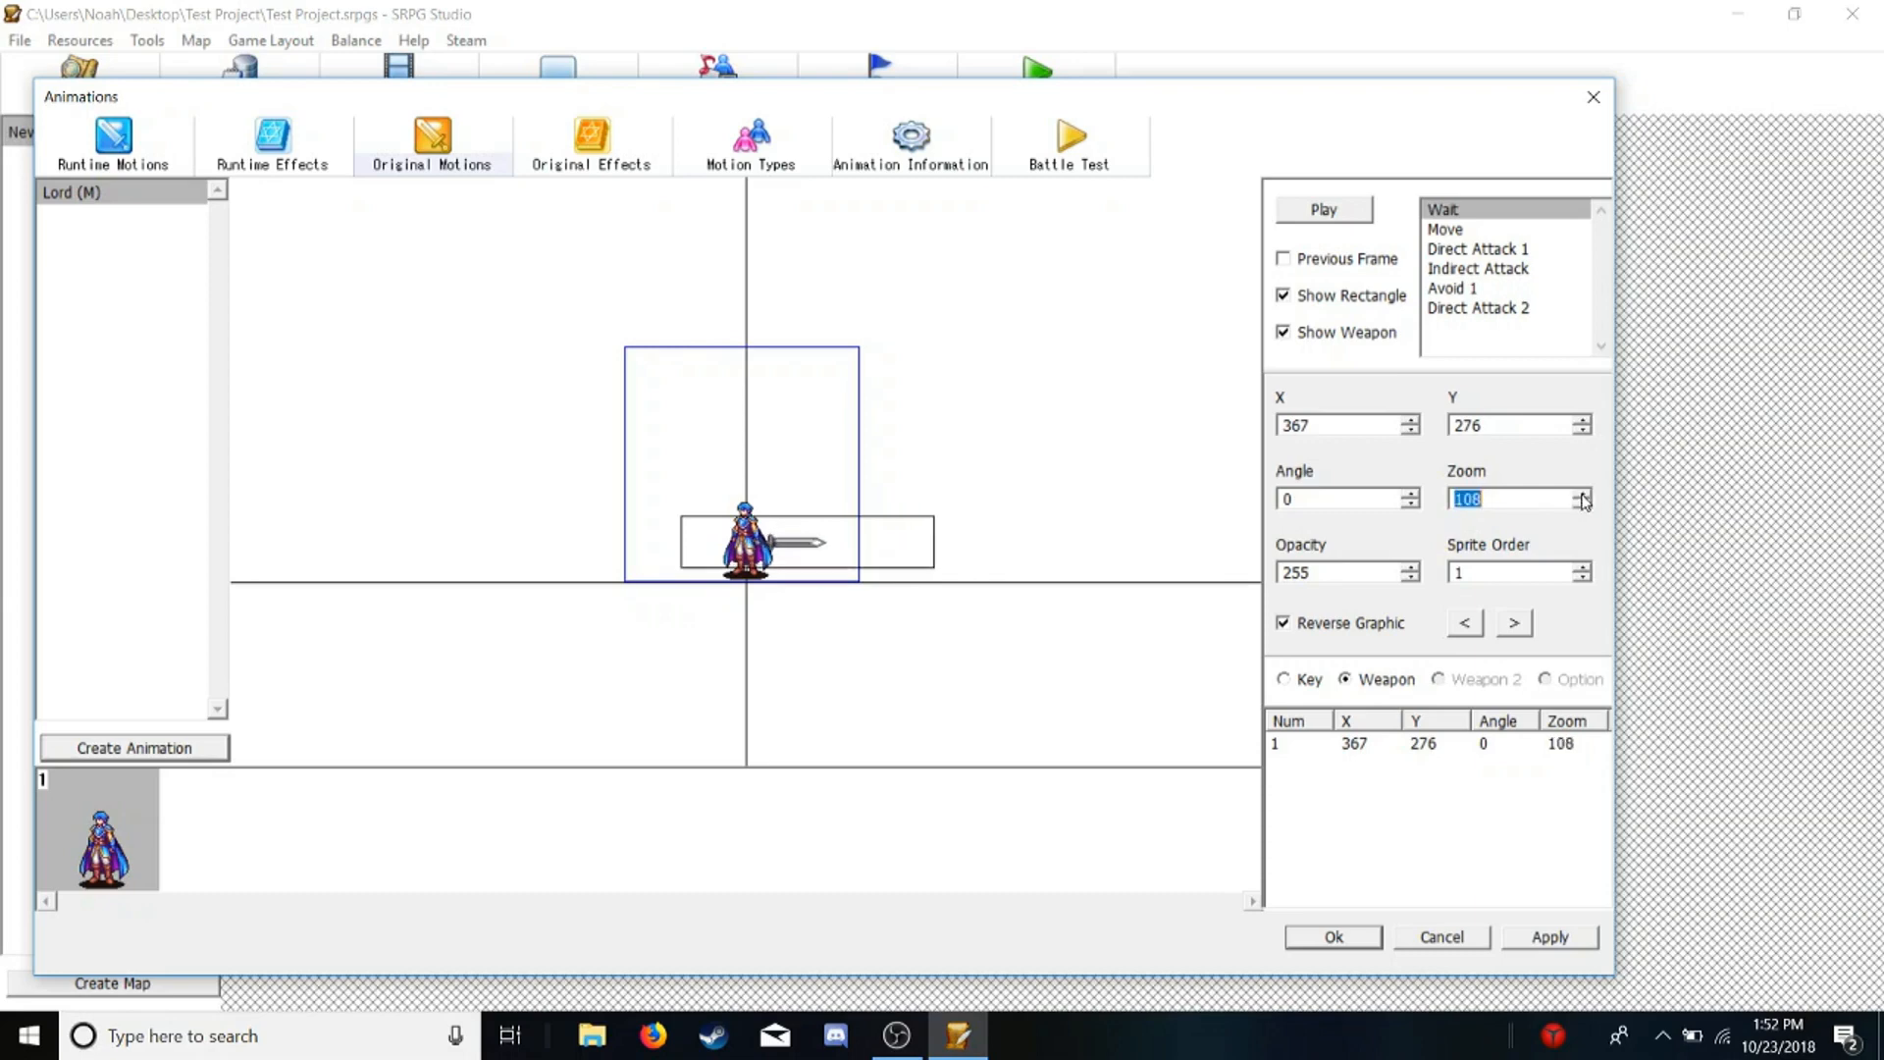
left_click(1540, 503)
key("BackSpace")
key("BackSpace")
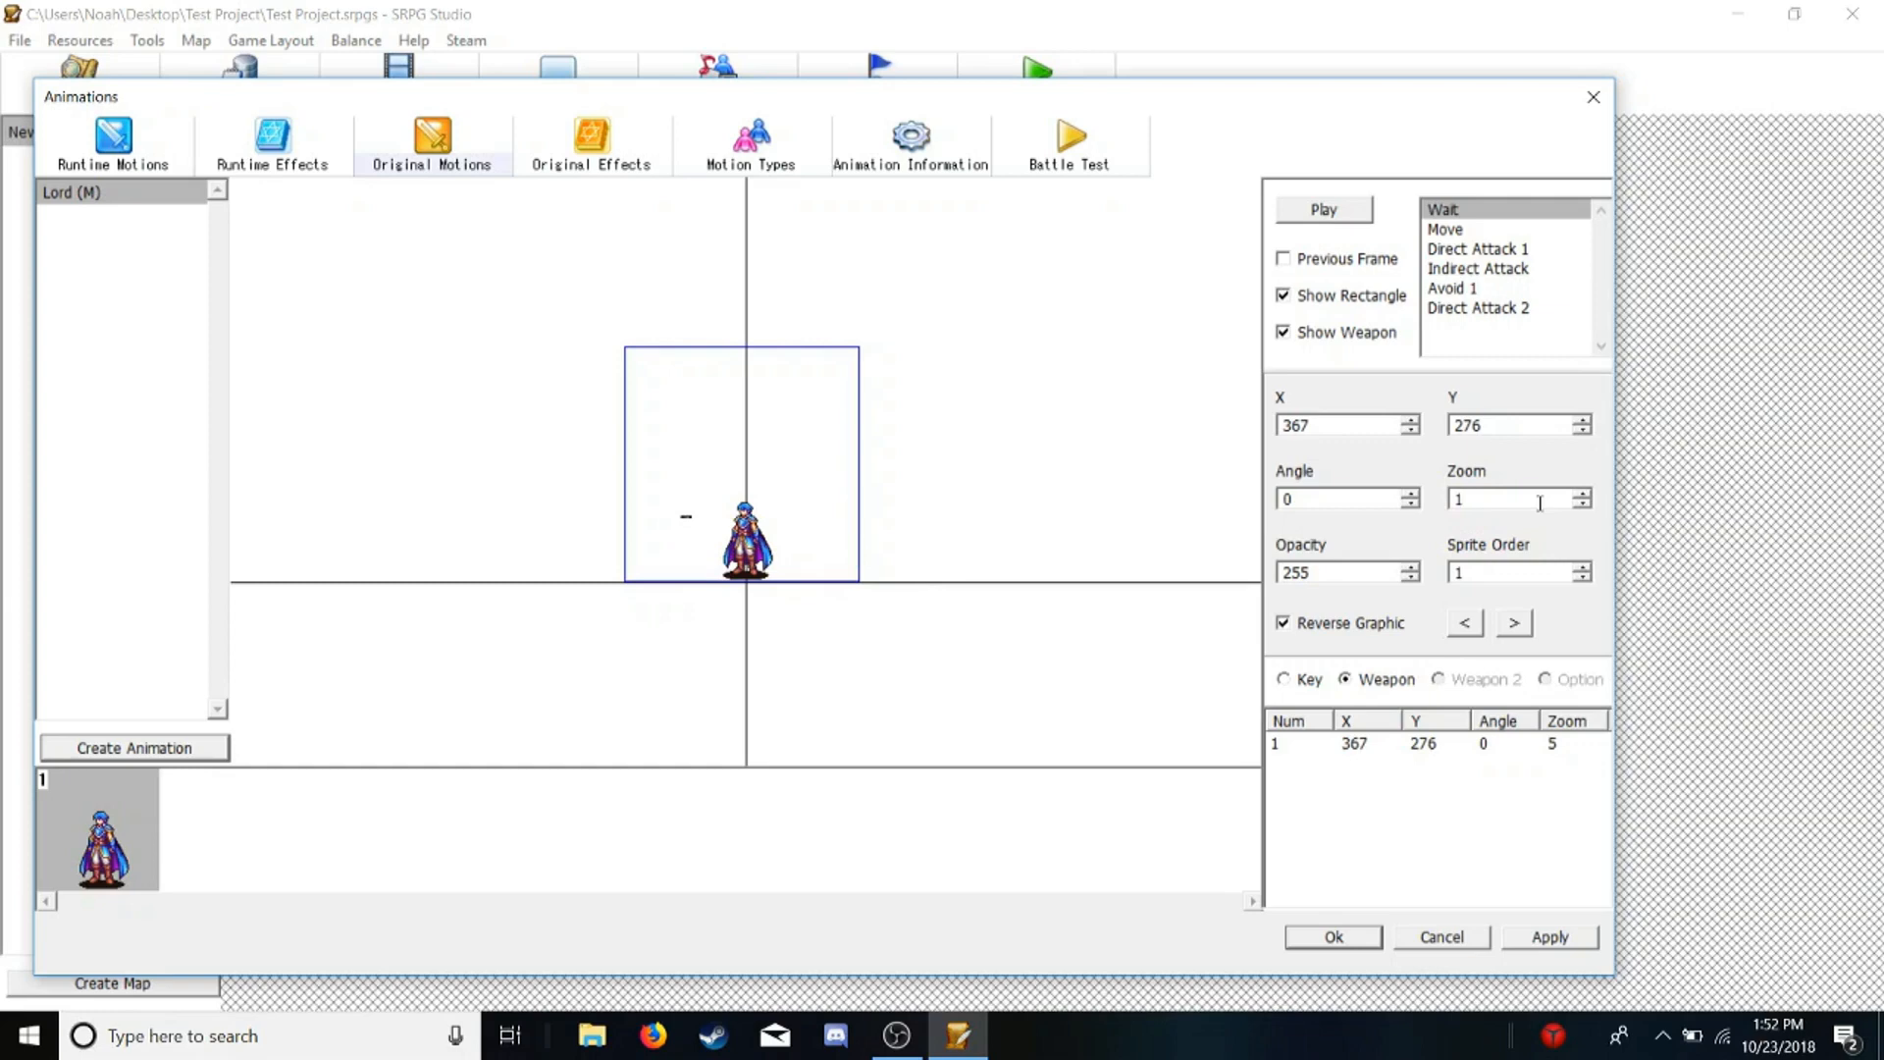
type("00")
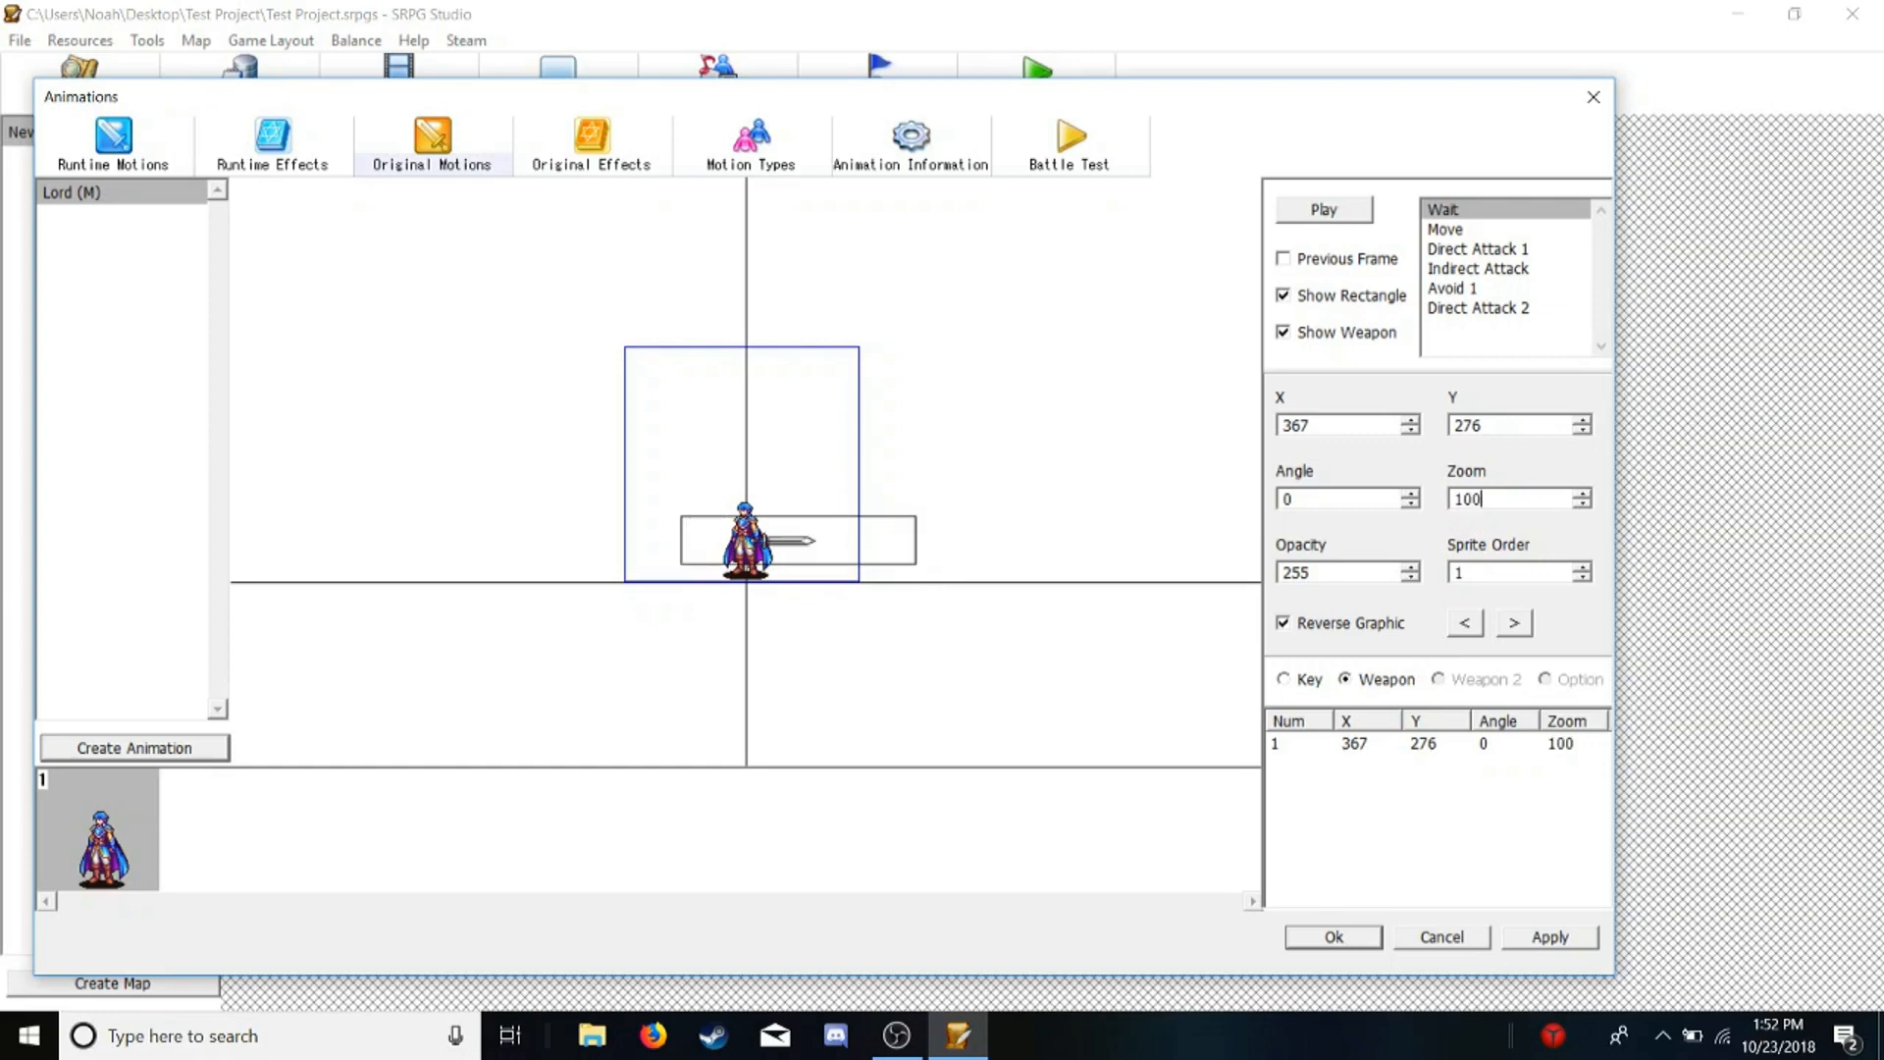
Try lowering the weapon's opacity and raise it back to 255
left_click(1410, 579)
left_click(1410, 579)
left_click(1411, 579)
left_click(1411, 579)
left_click(1410, 579)
left_click(1410, 579)
left_click(1411, 580)
left_click(1411, 579)
left_click(1410, 579)
left_click(1410, 568)
left_click(1411, 568)
left_click(1411, 567)
left_click(1411, 567)
left_click(1410, 568)
left_click(1411, 567)
left_click(1410, 568)
Adjust the weapon's position in the Wait frame to X 365, Y 275
left_click(1410, 420)
left_click_drag(1411, 422, 1410, 422)
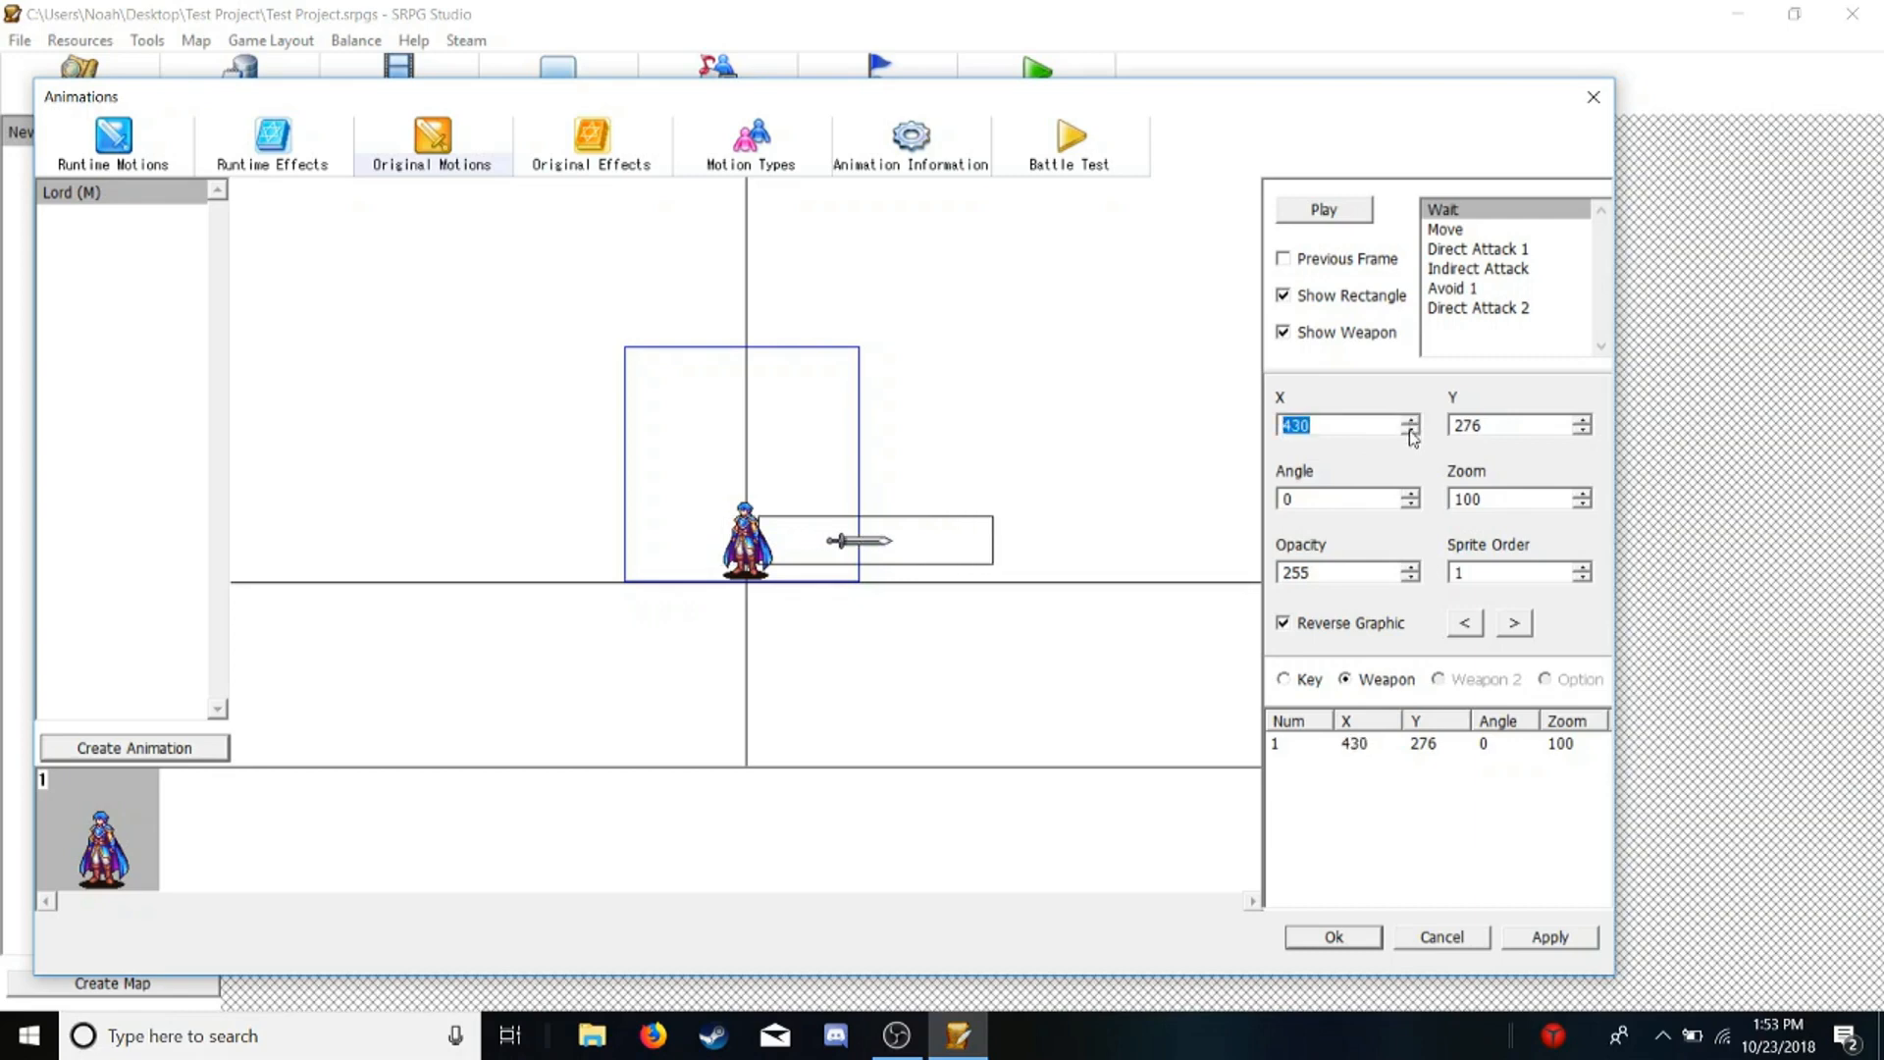
left_click(1410, 431)
left_click(1412, 434)
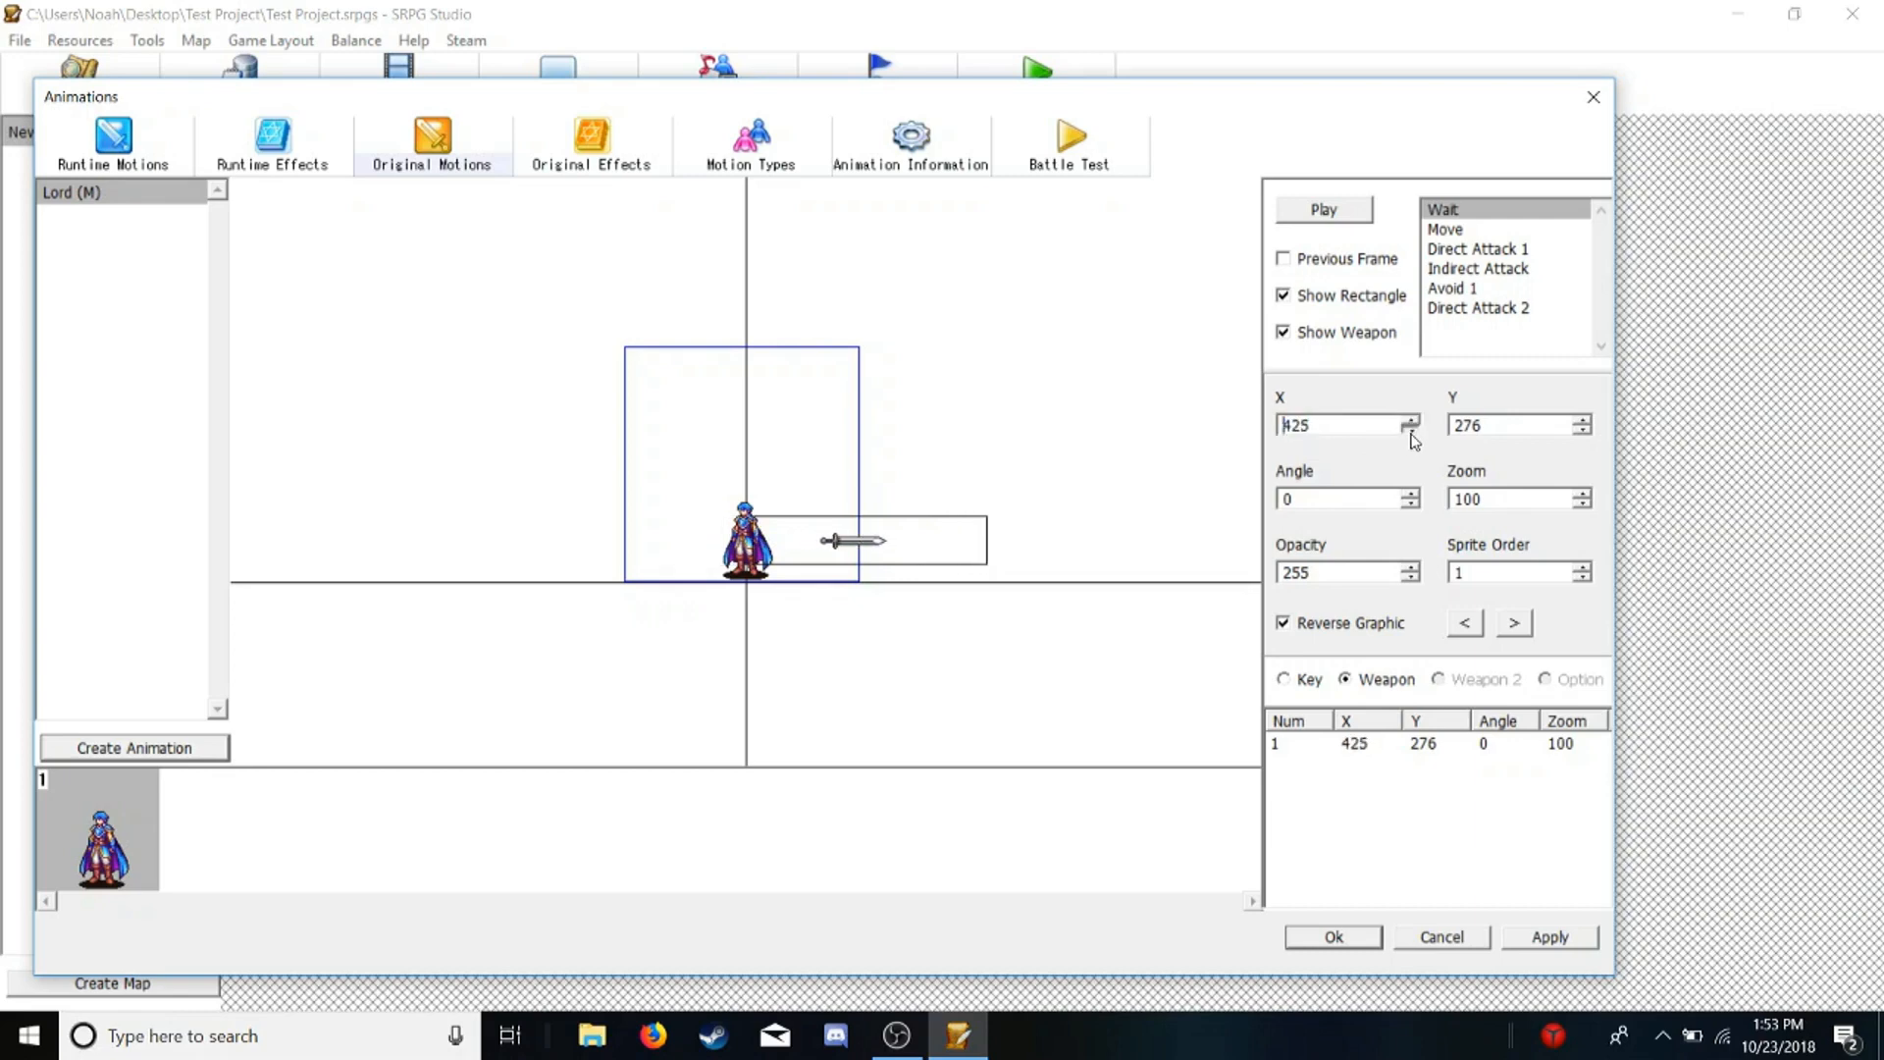
left_click_drag(1411, 434, 1411, 434)
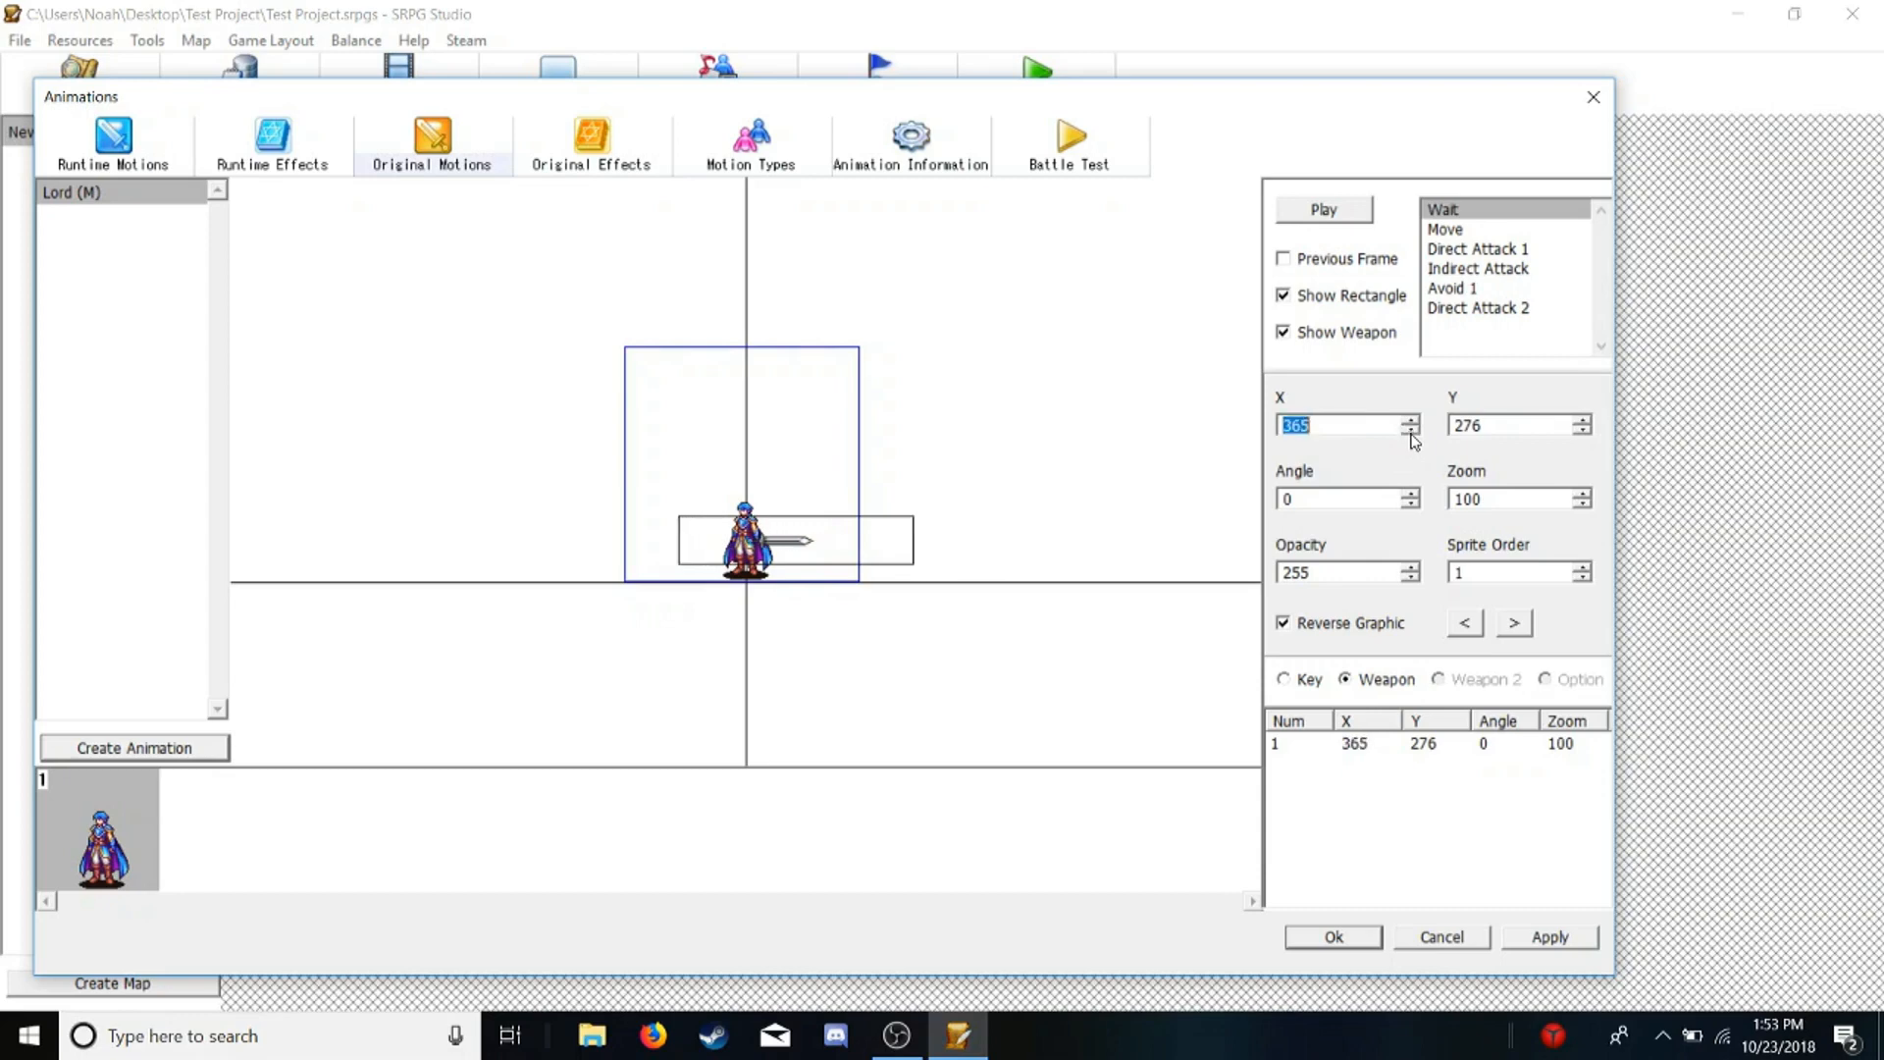
left_click(1589, 423)
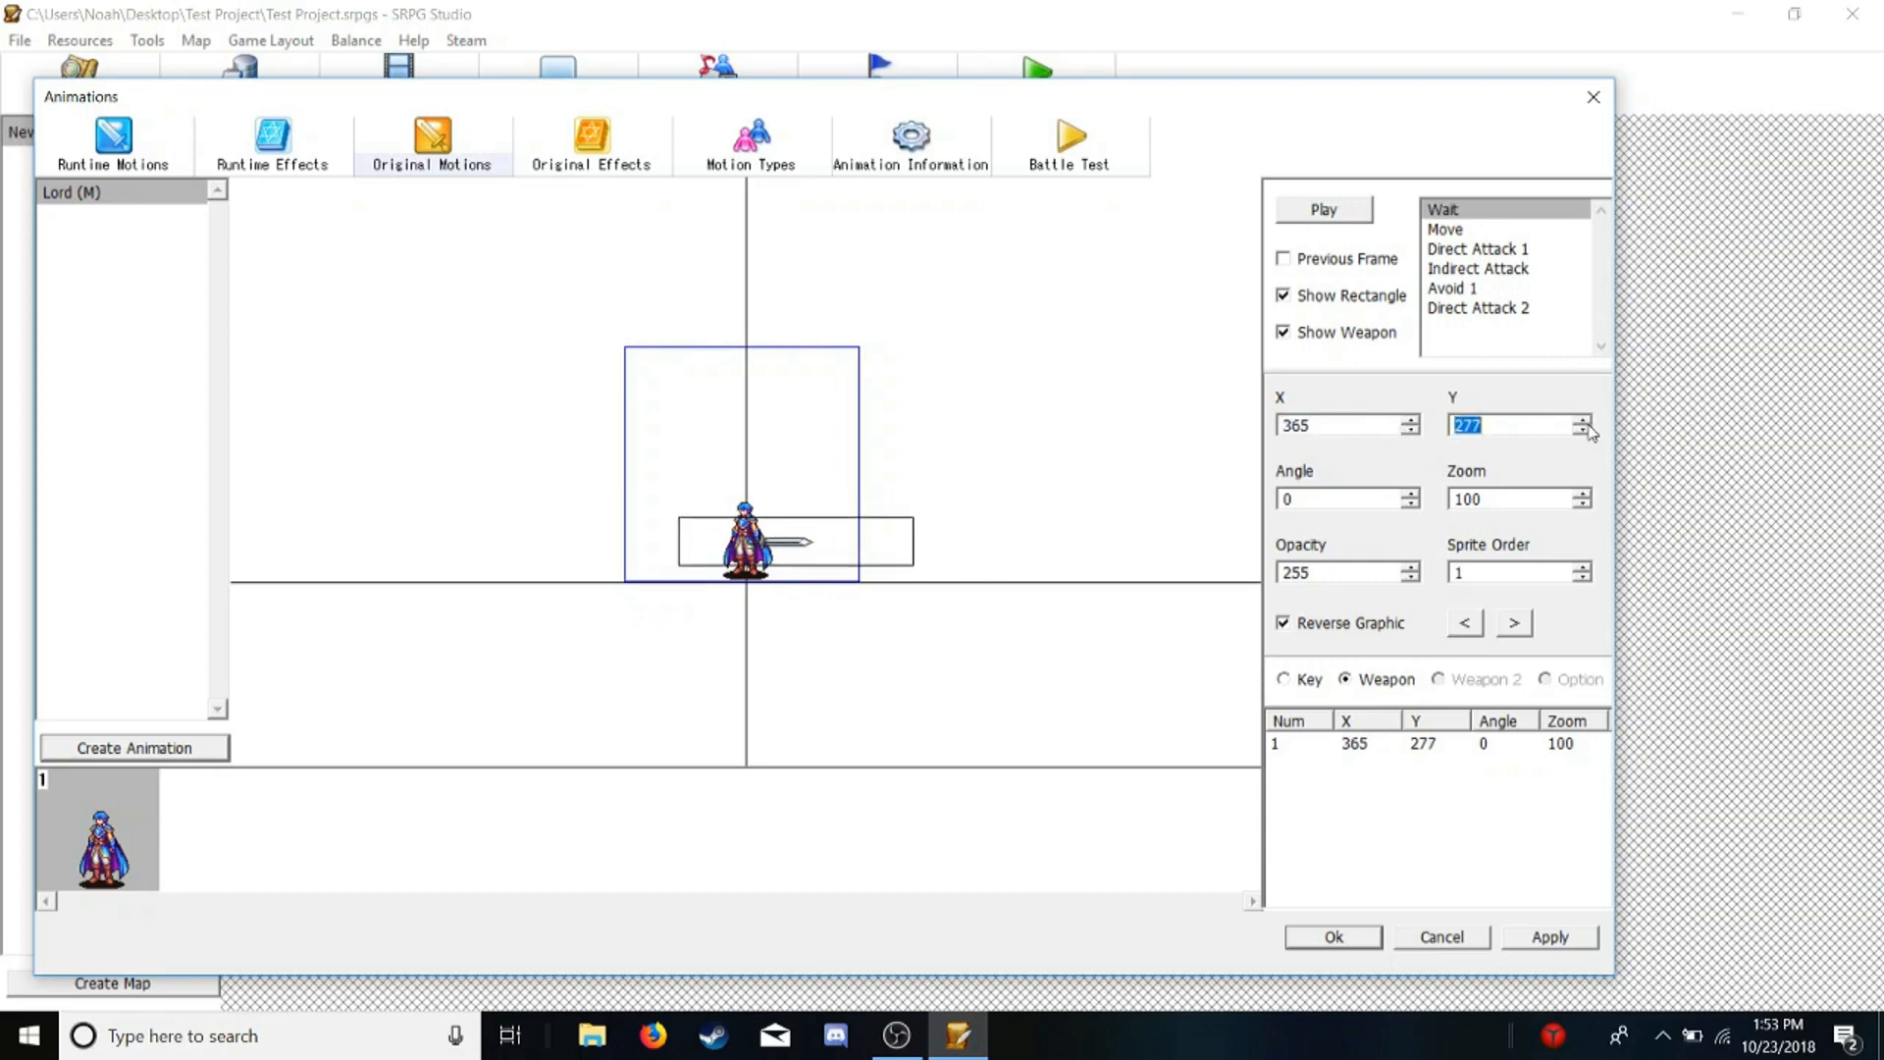
left_click_drag(1587, 424, 1579, 438)
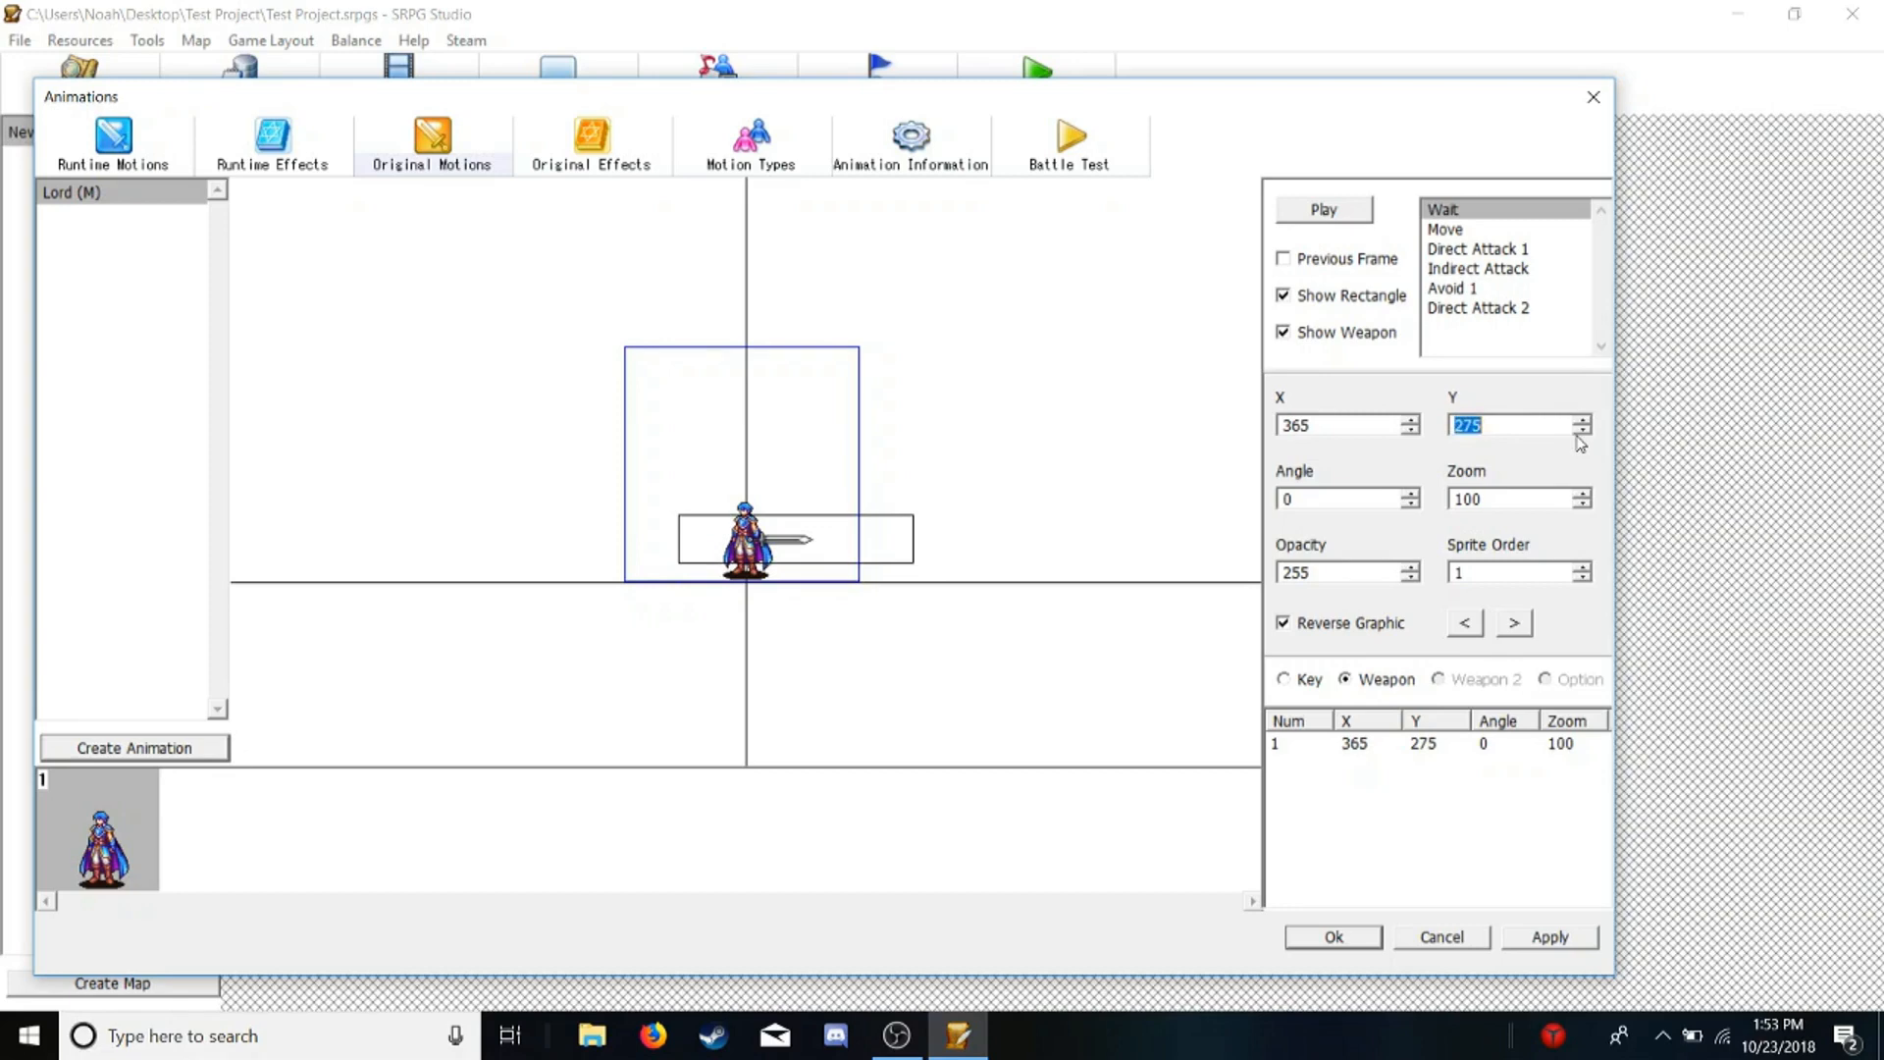
Show the Move motion and inspect the weapon's sprite properties and available sprite commands for its first frame
left_click(1449, 230)
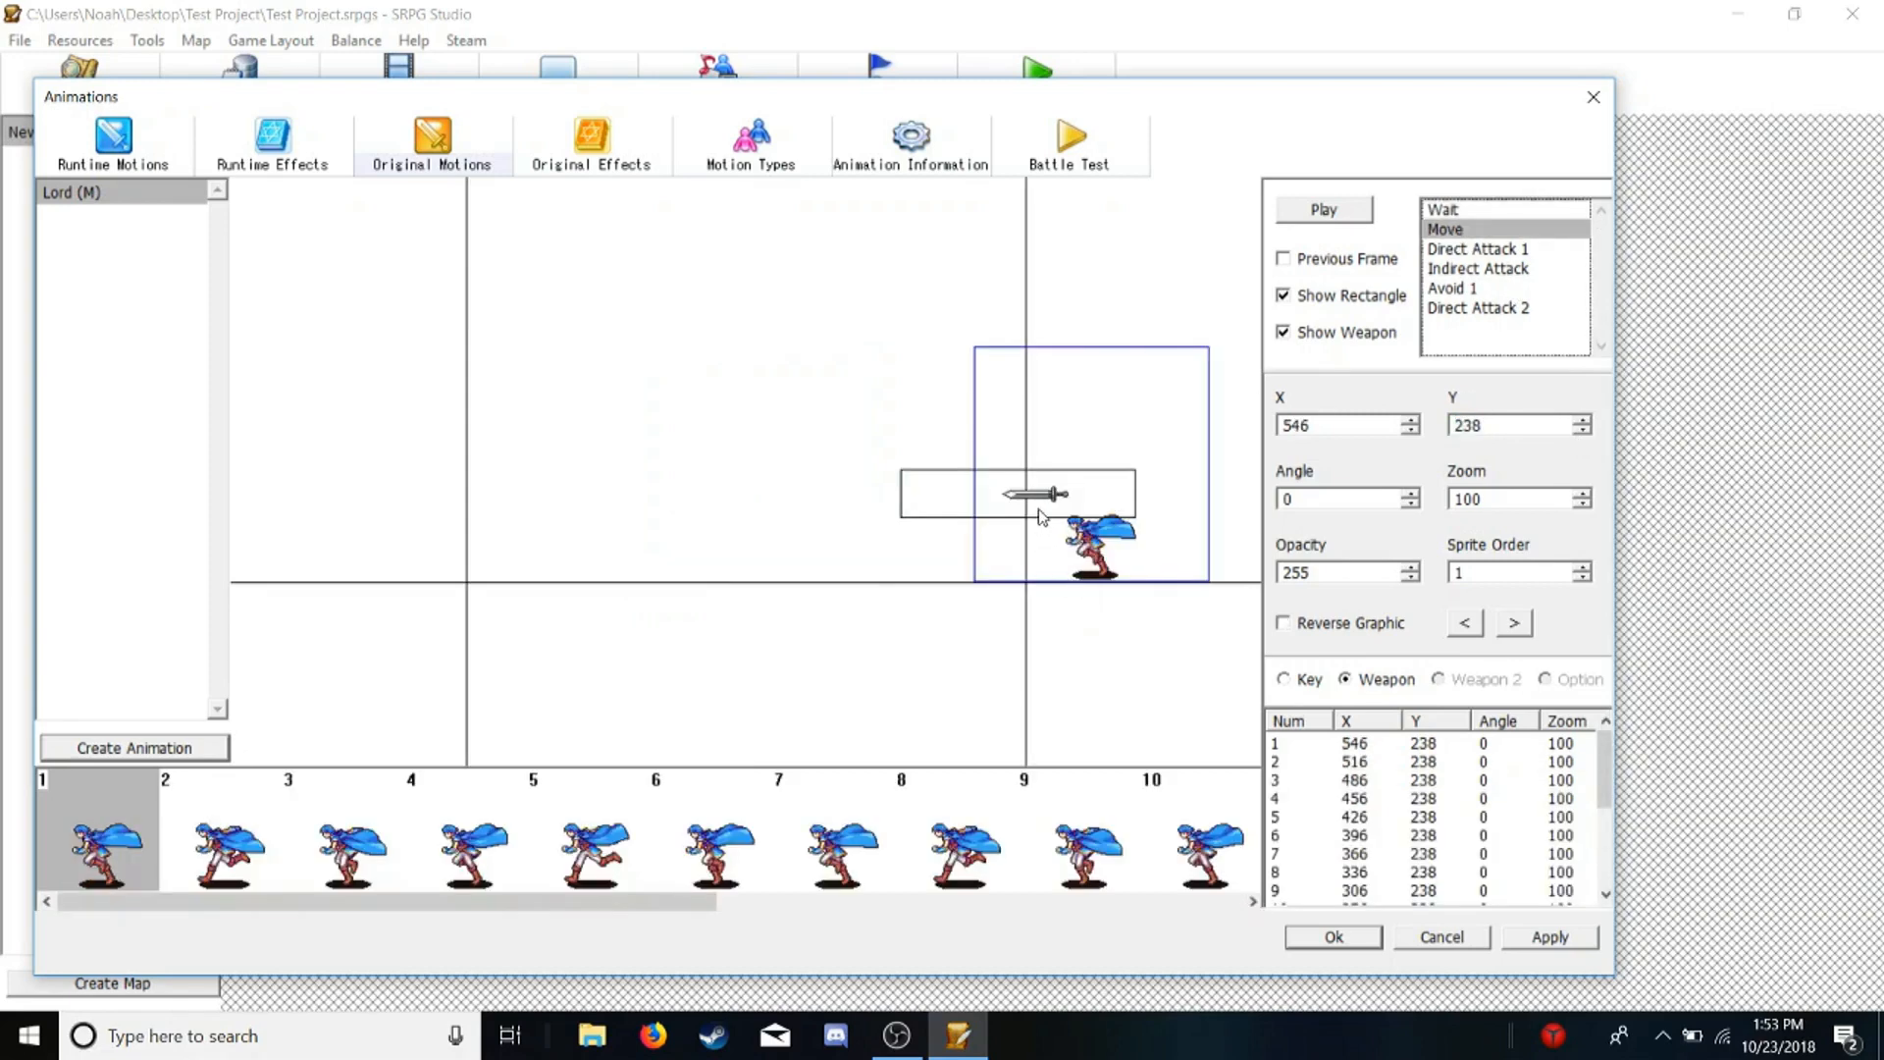
left_click(1039, 491)
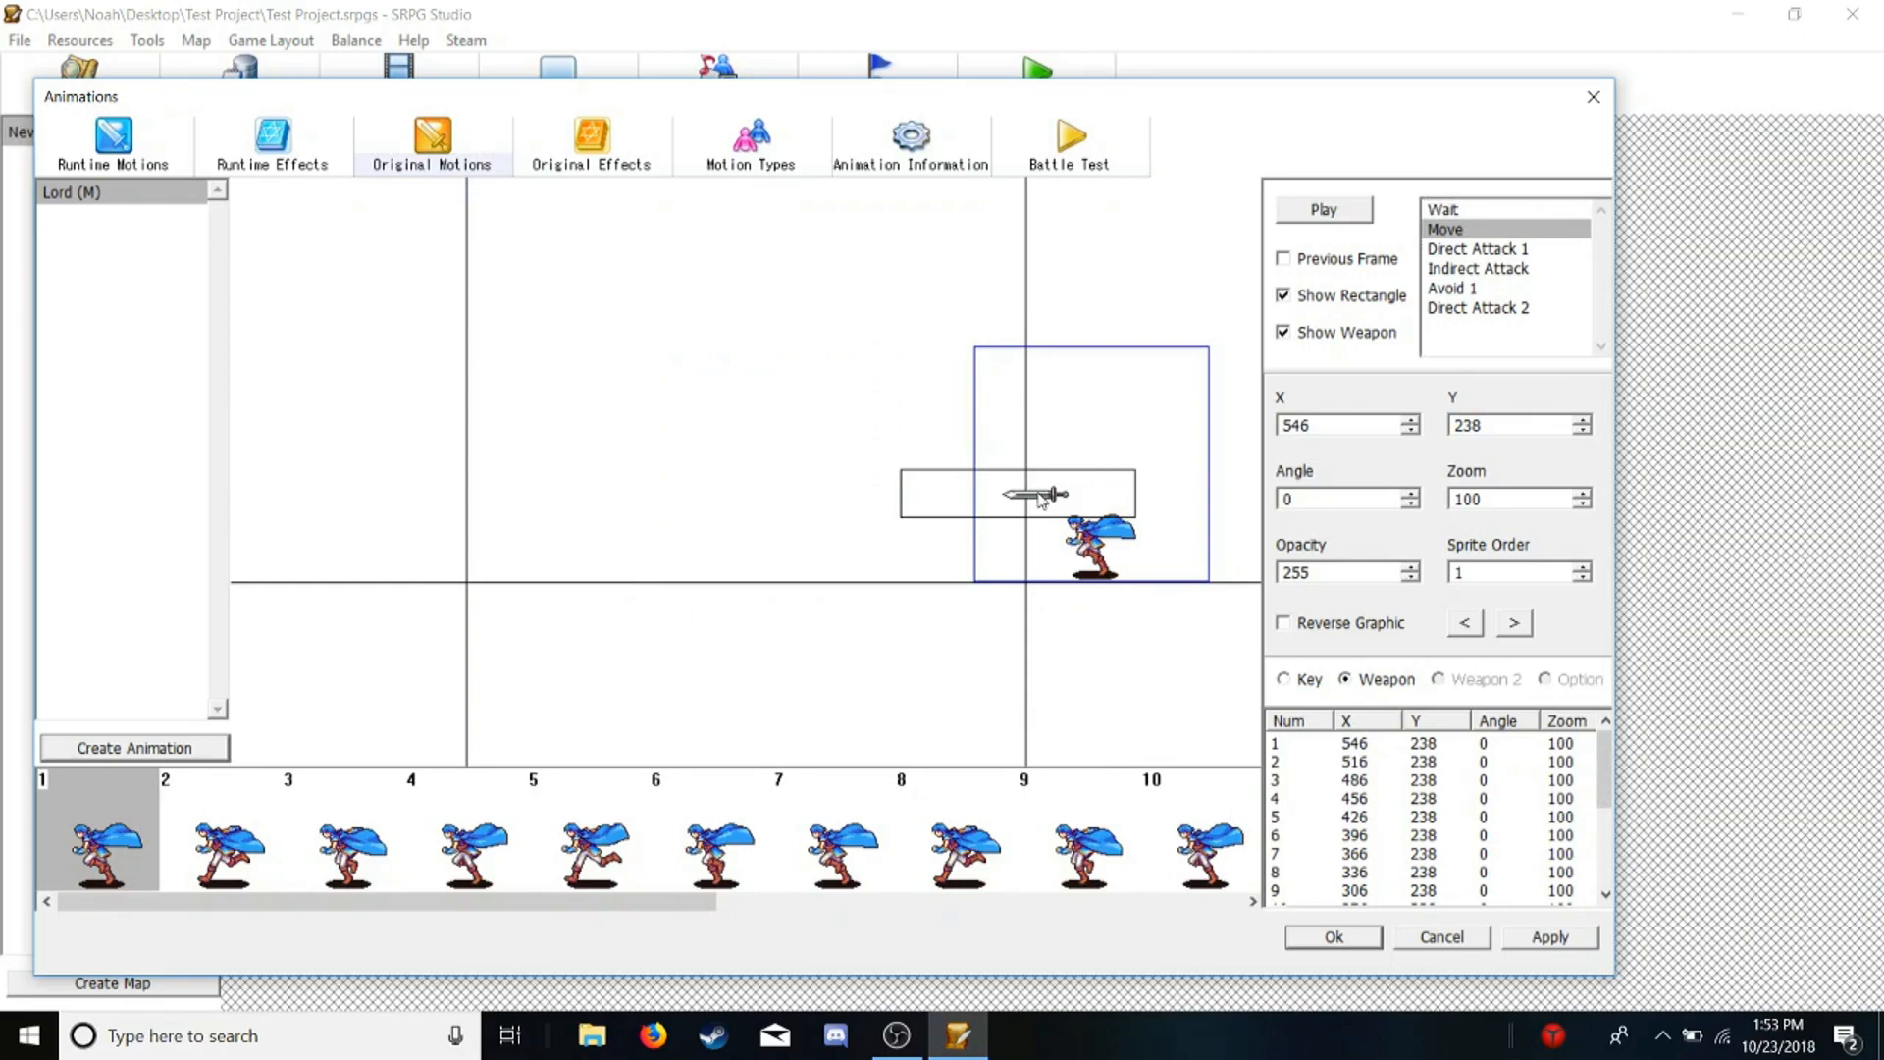
double_click(1042, 498)
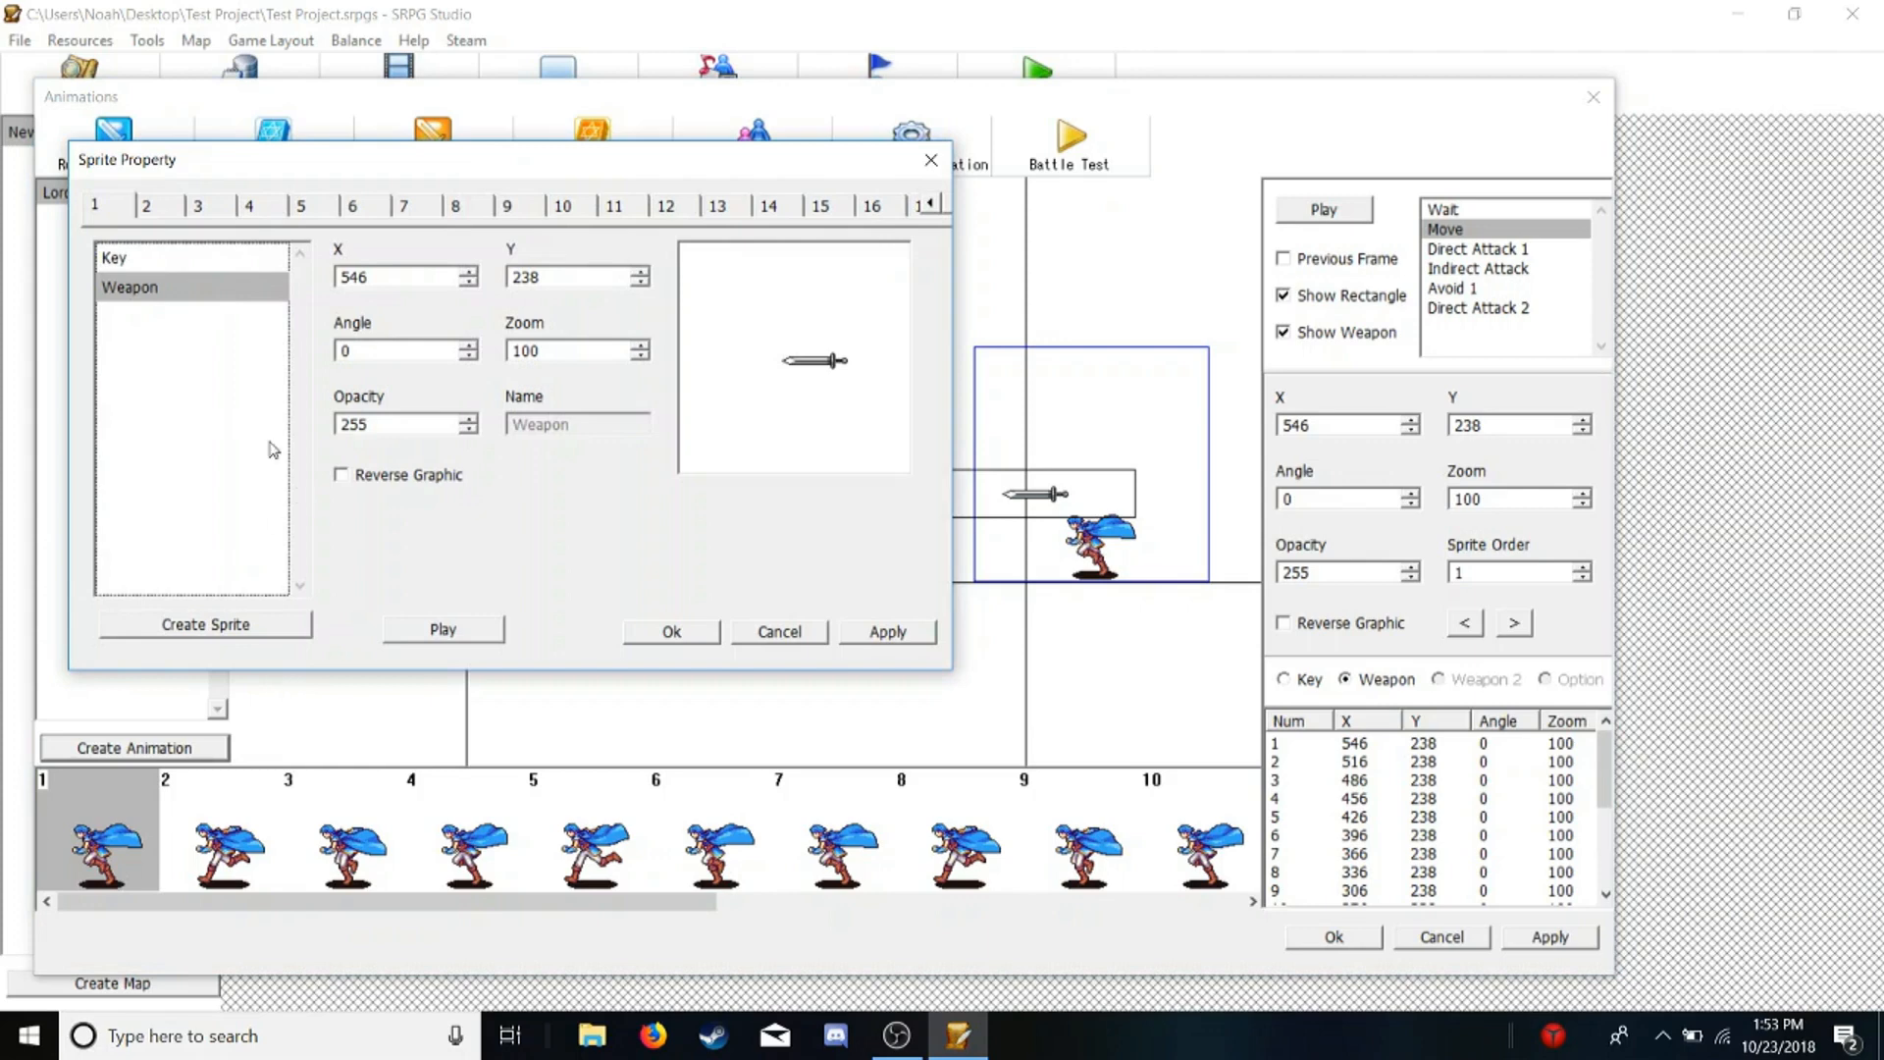
right_click(211, 297)
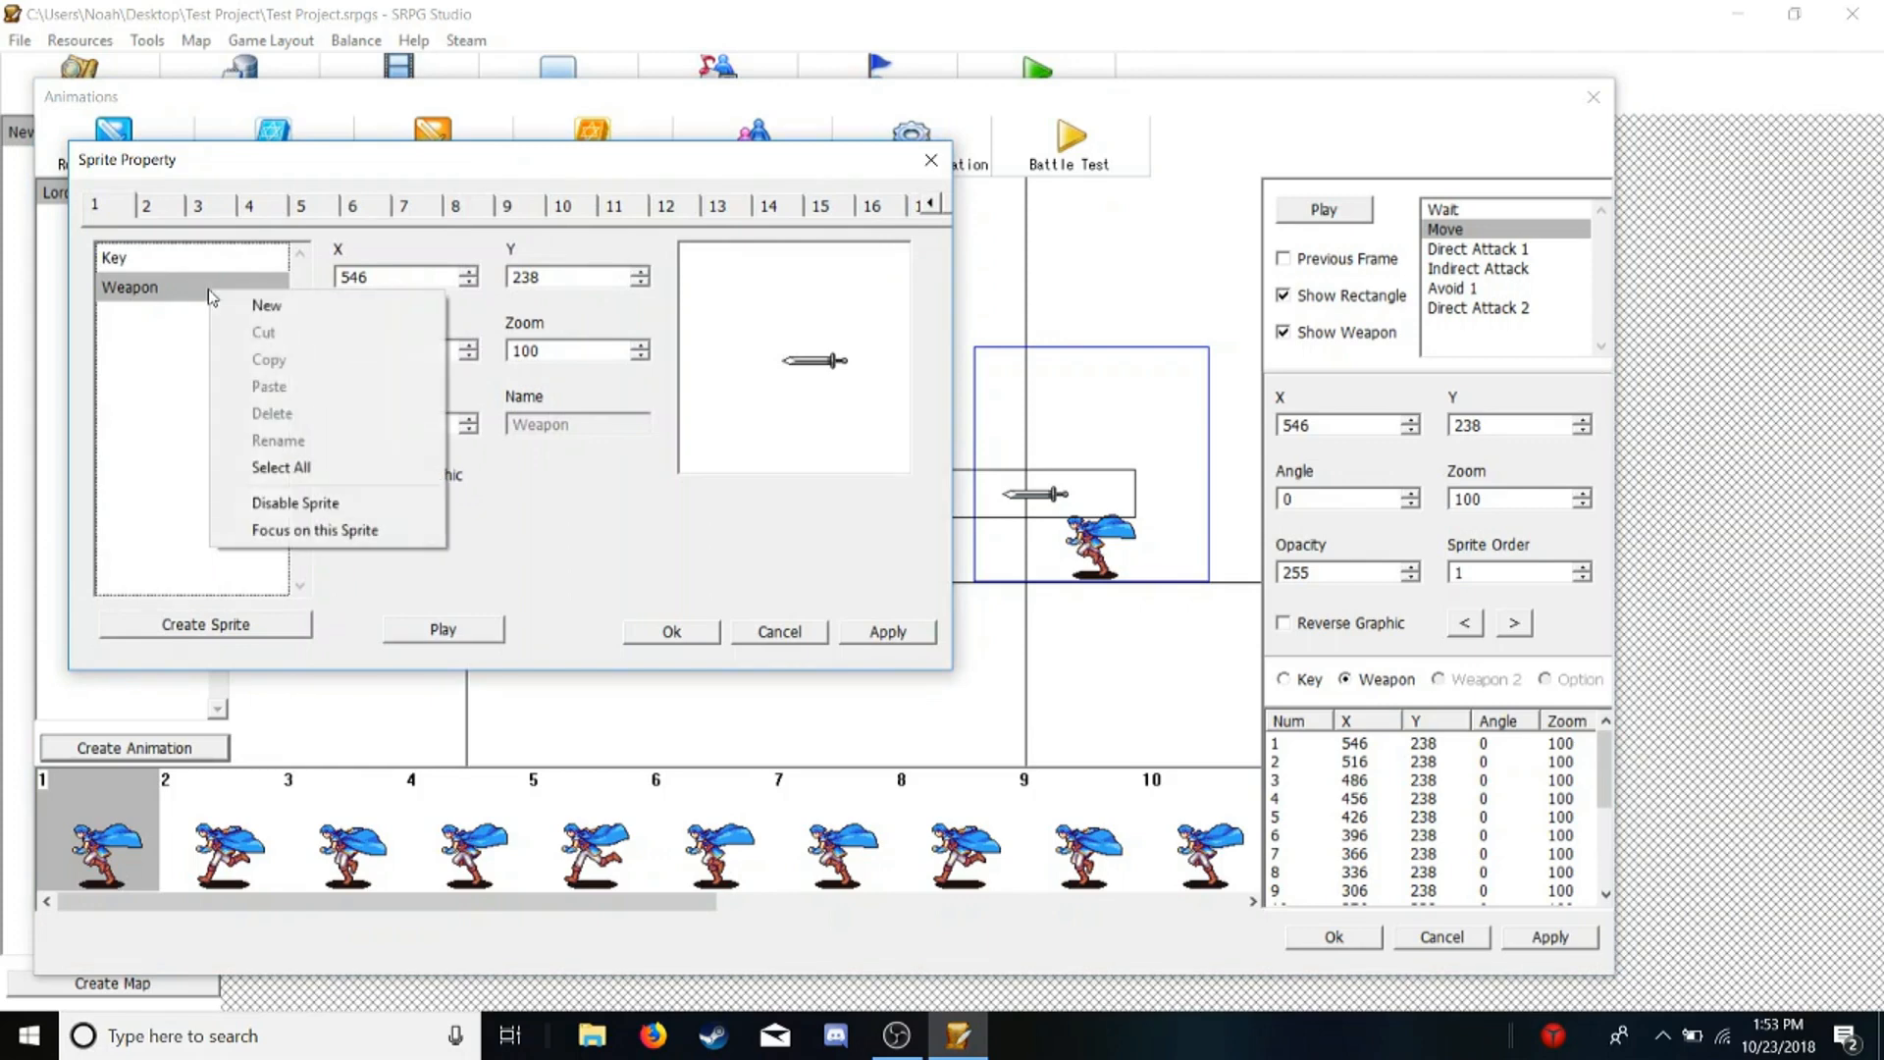
left_click(931, 160)
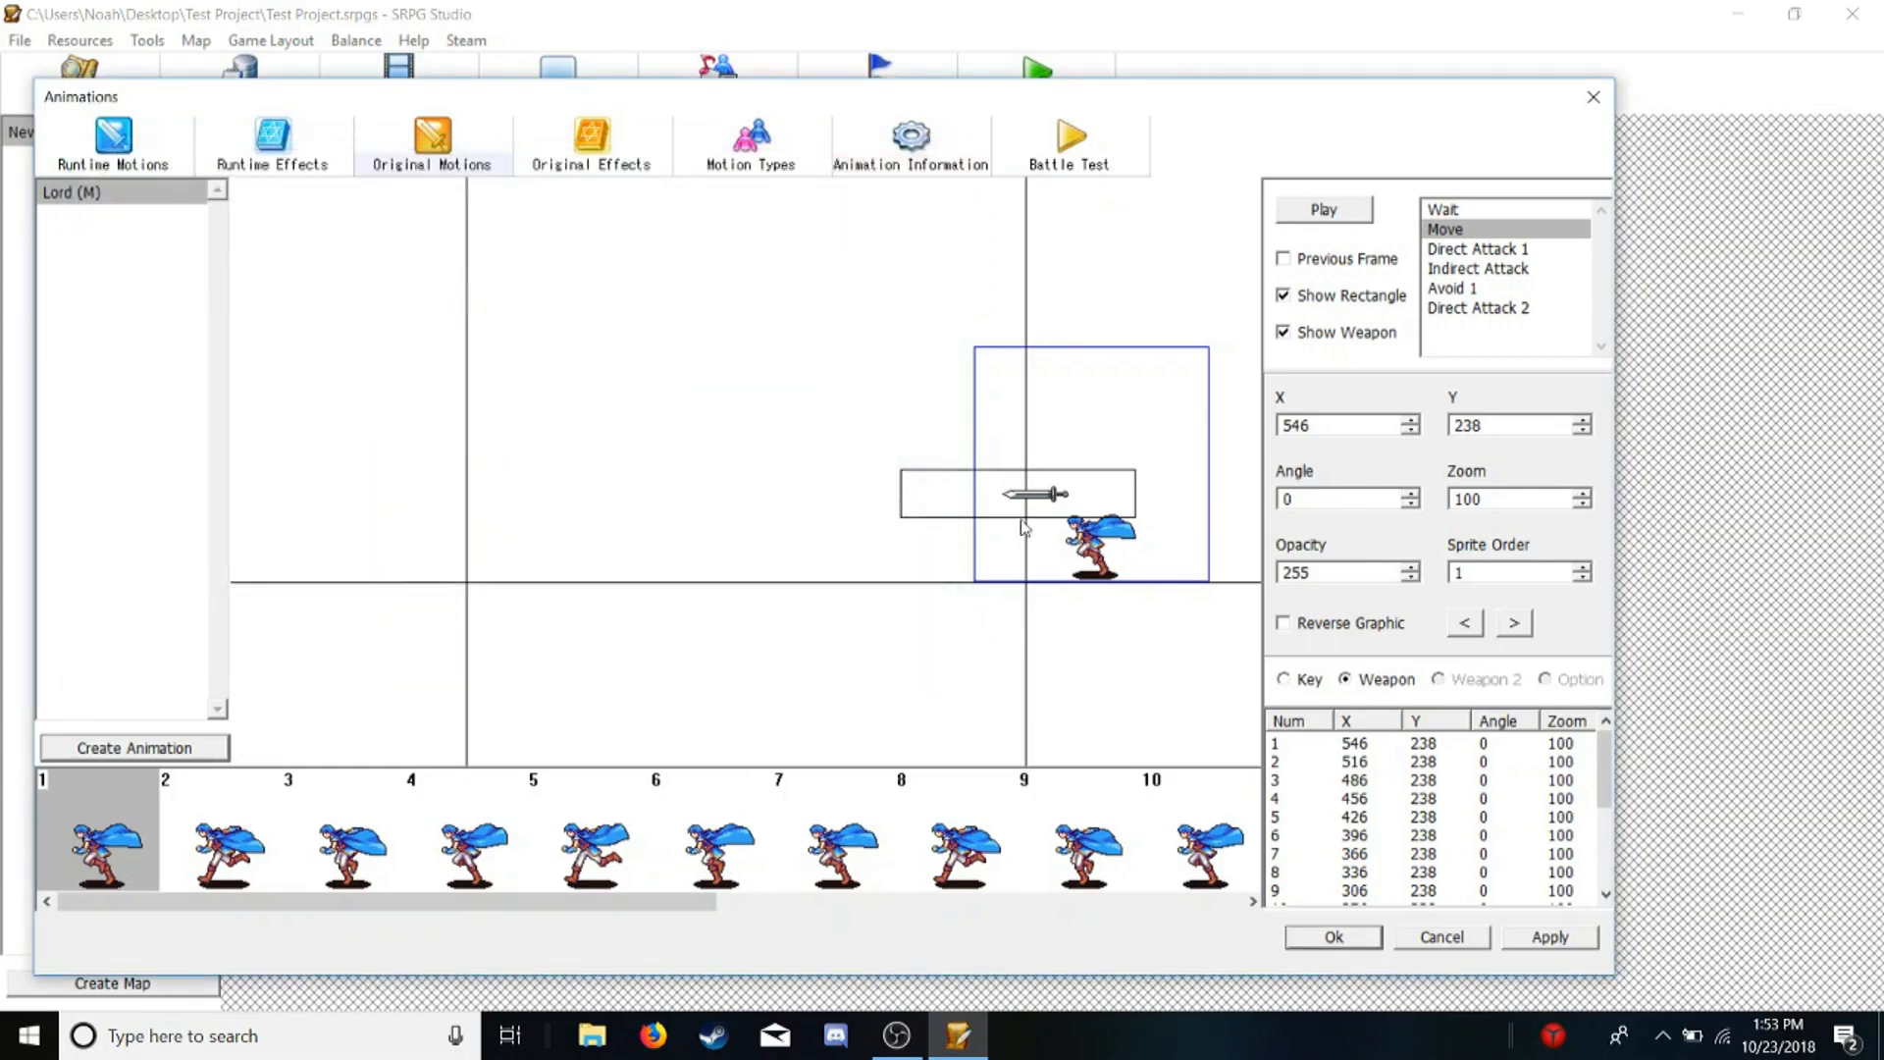
Disable the weapon sprite in the first frame of the Move motion and compare that frame with the second one
right_click(1024, 498)
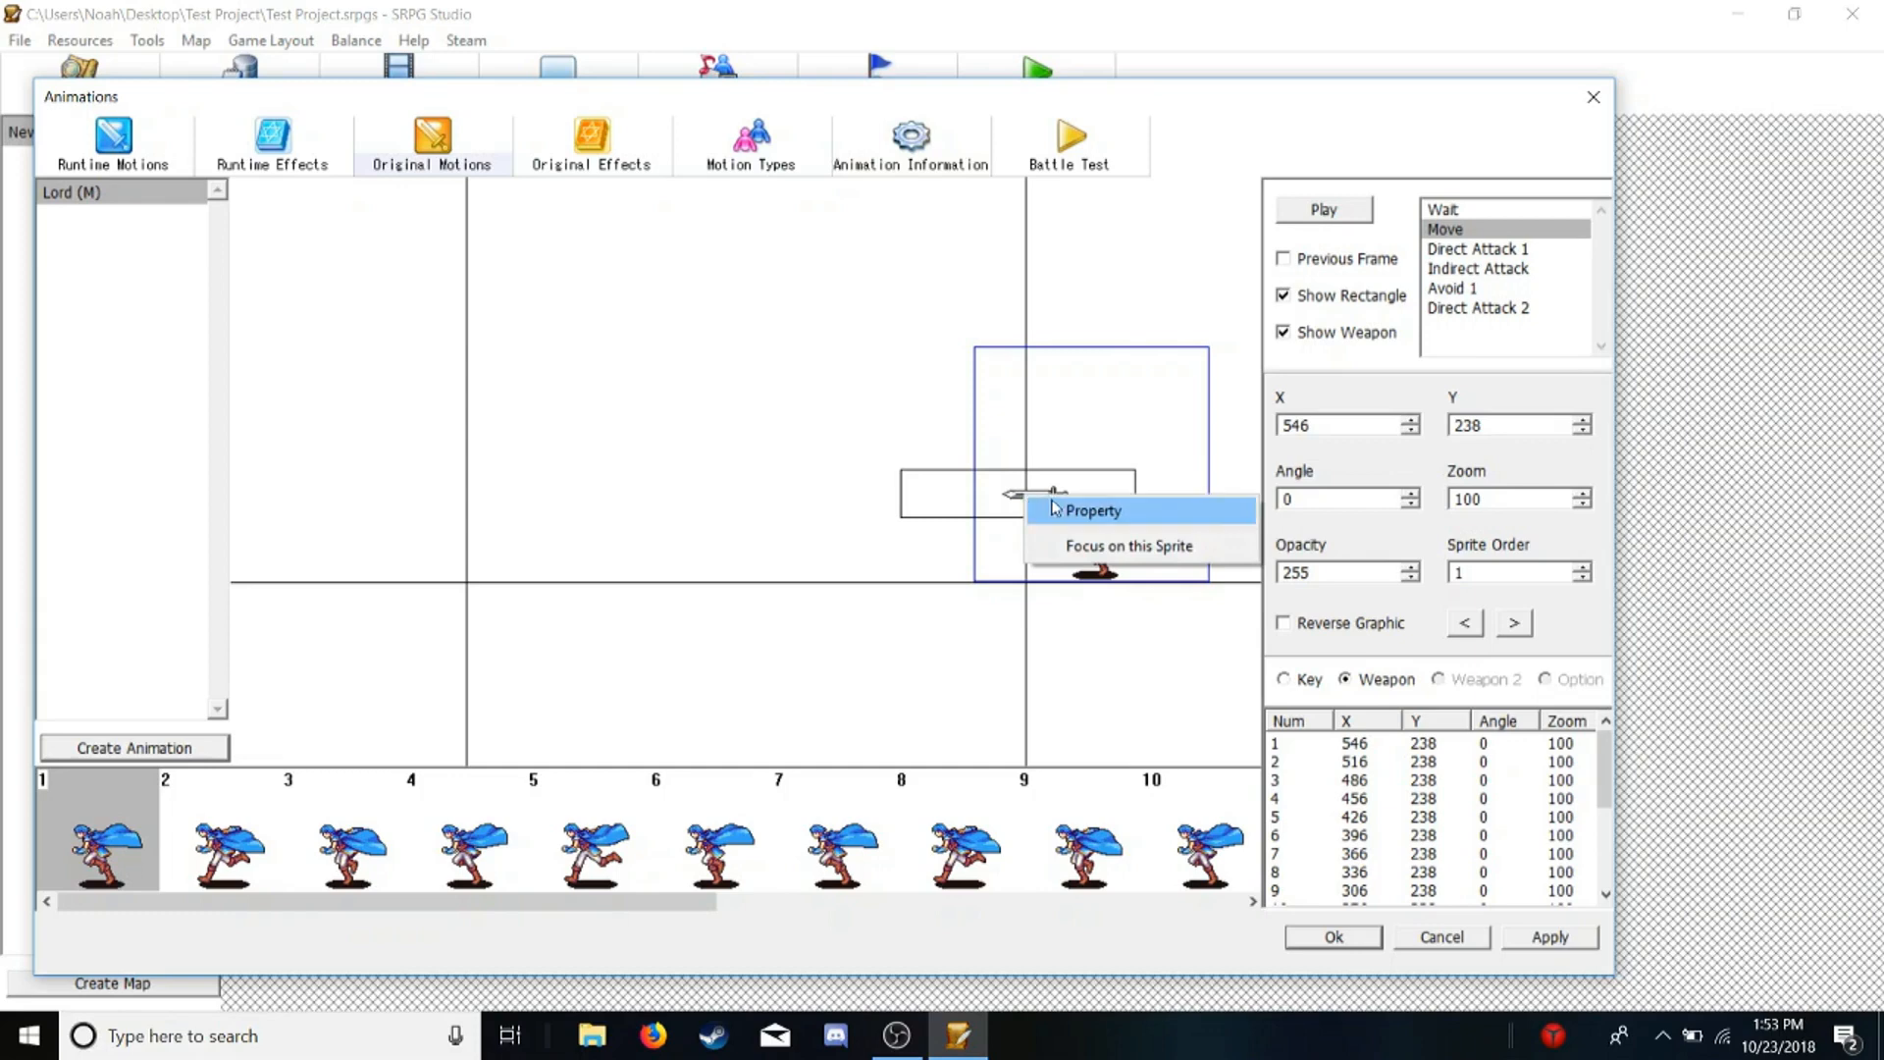
left_click(1093, 510)
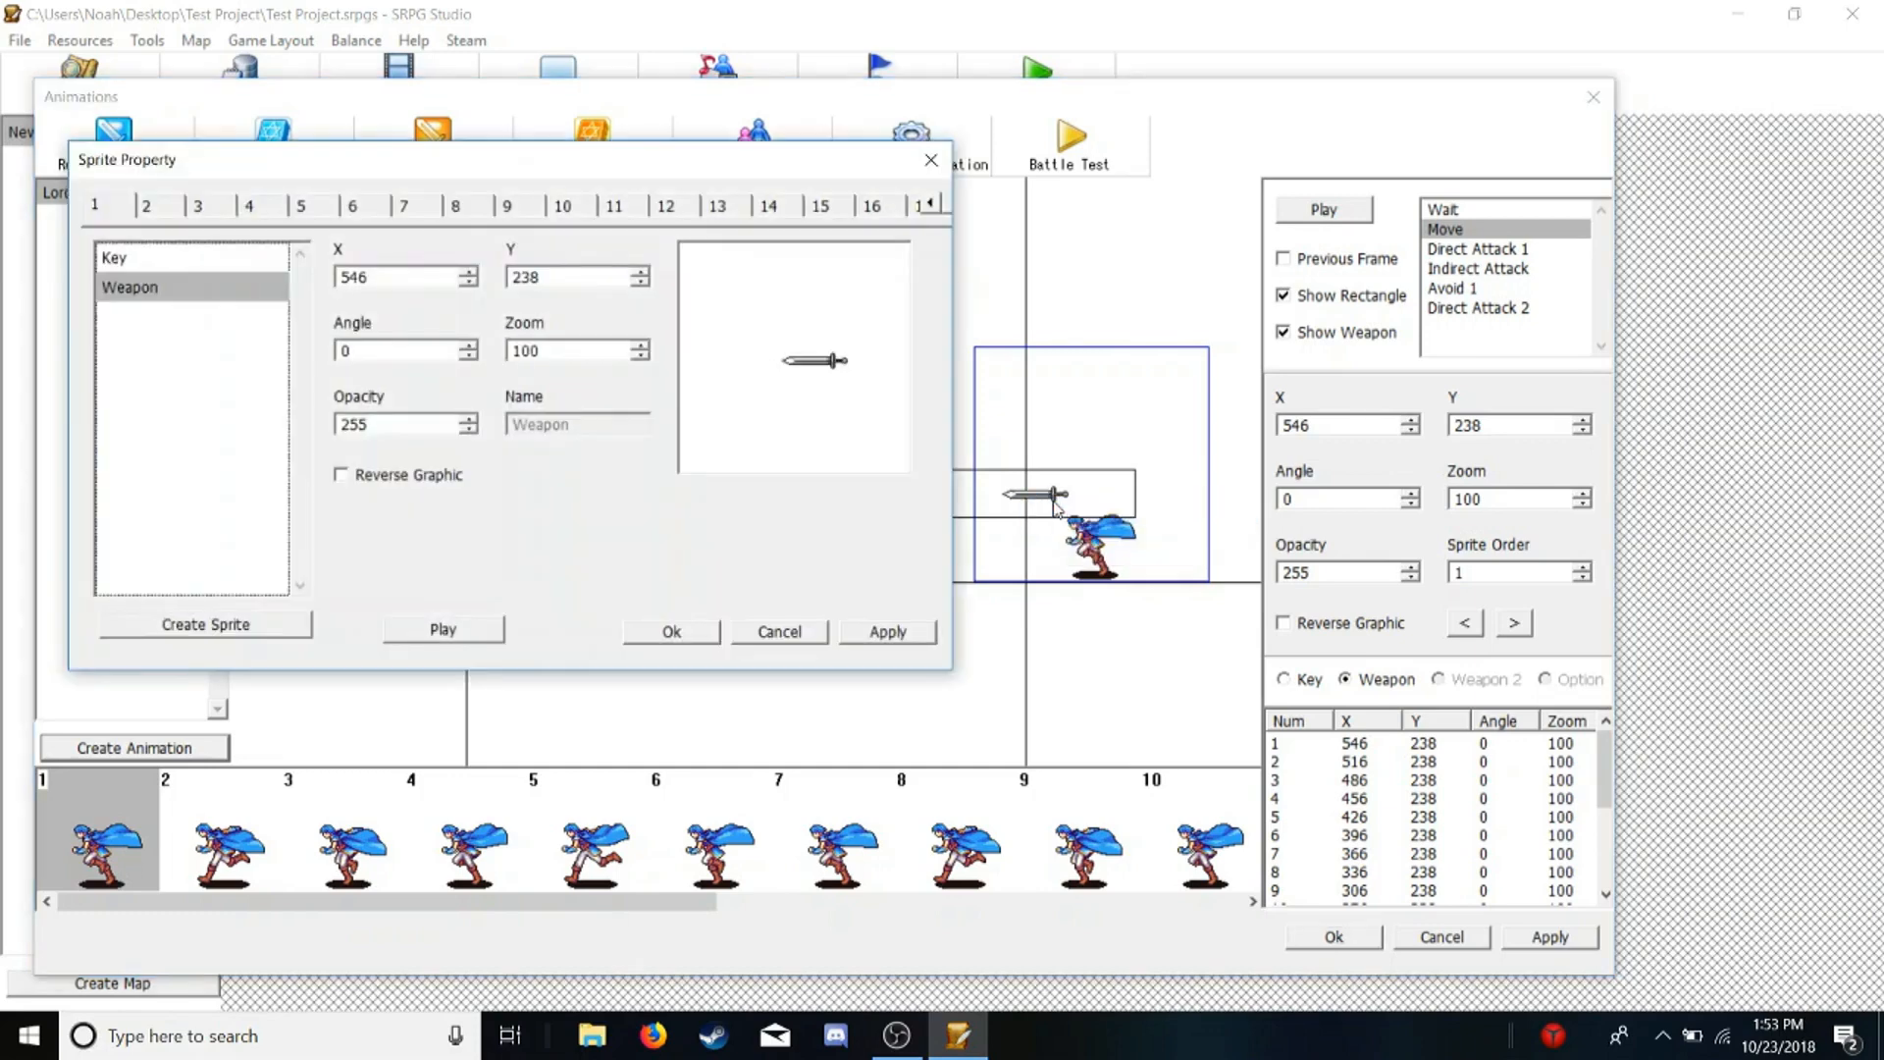
right_click(127, 293)
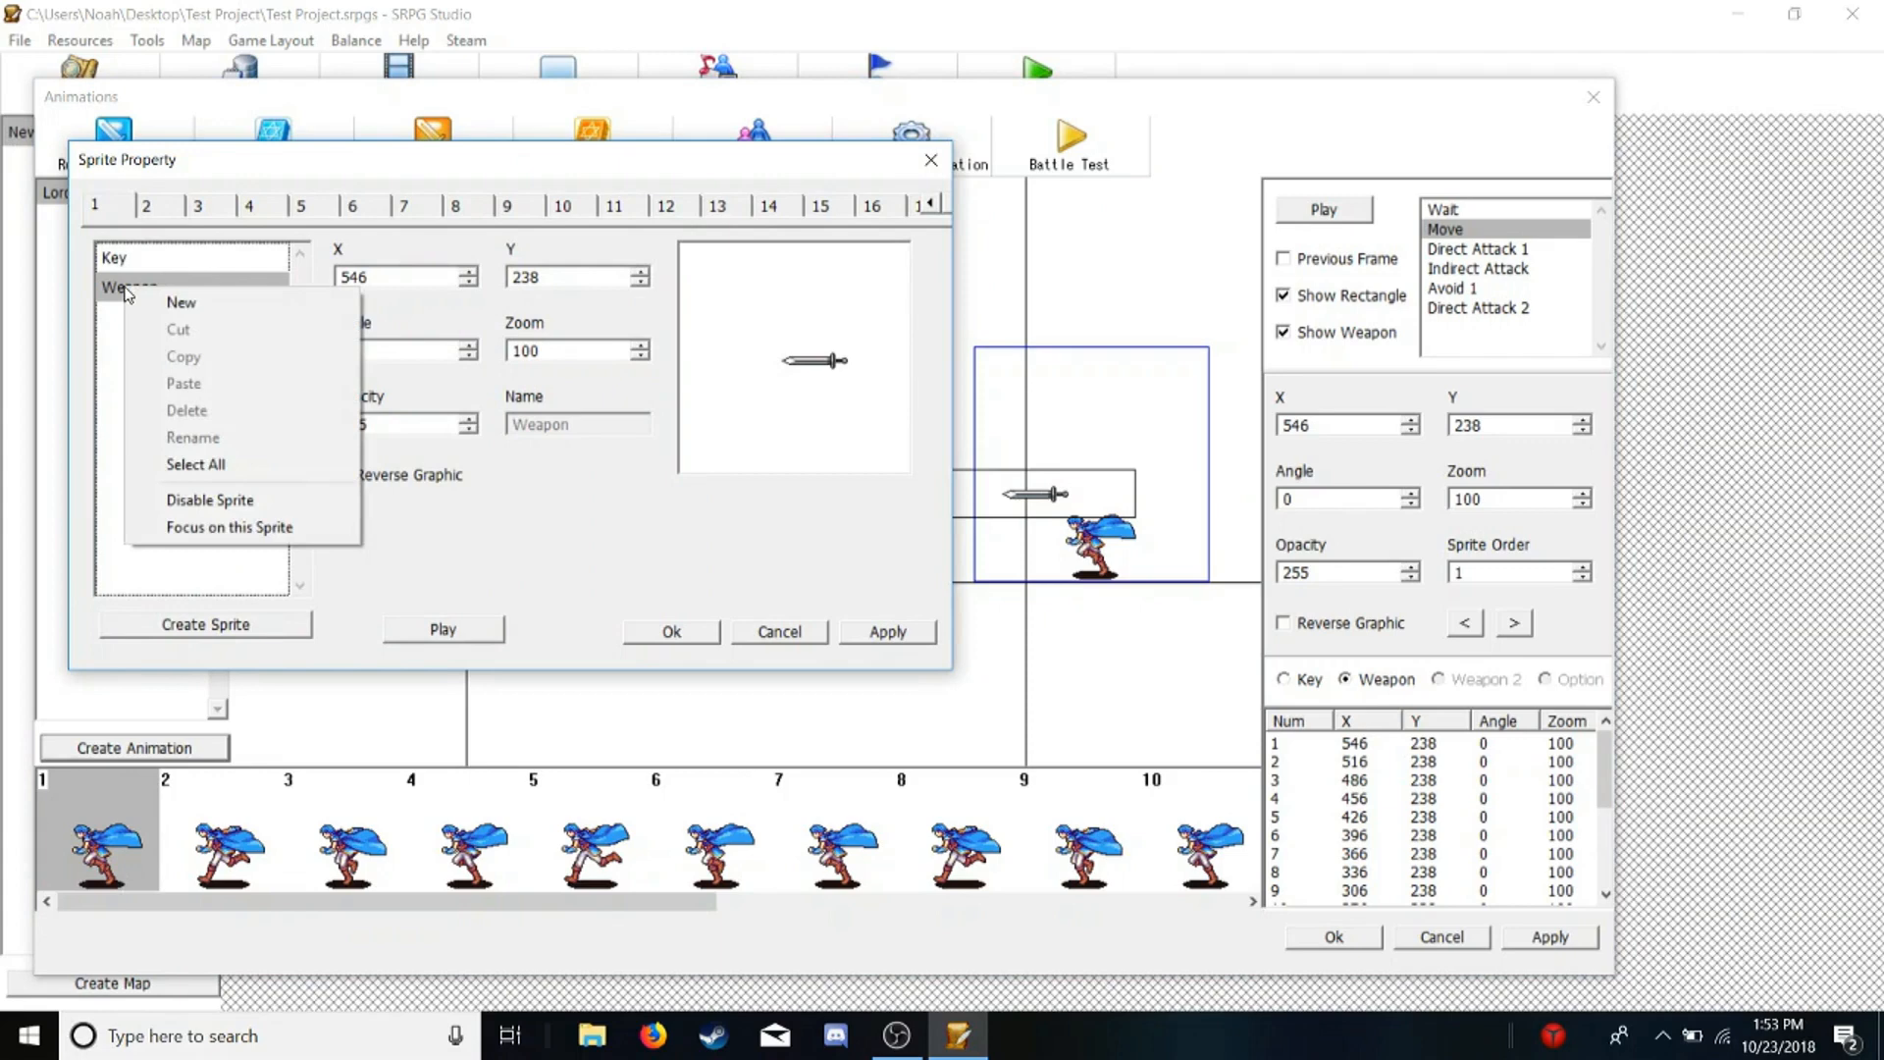
left_click(226, 501)
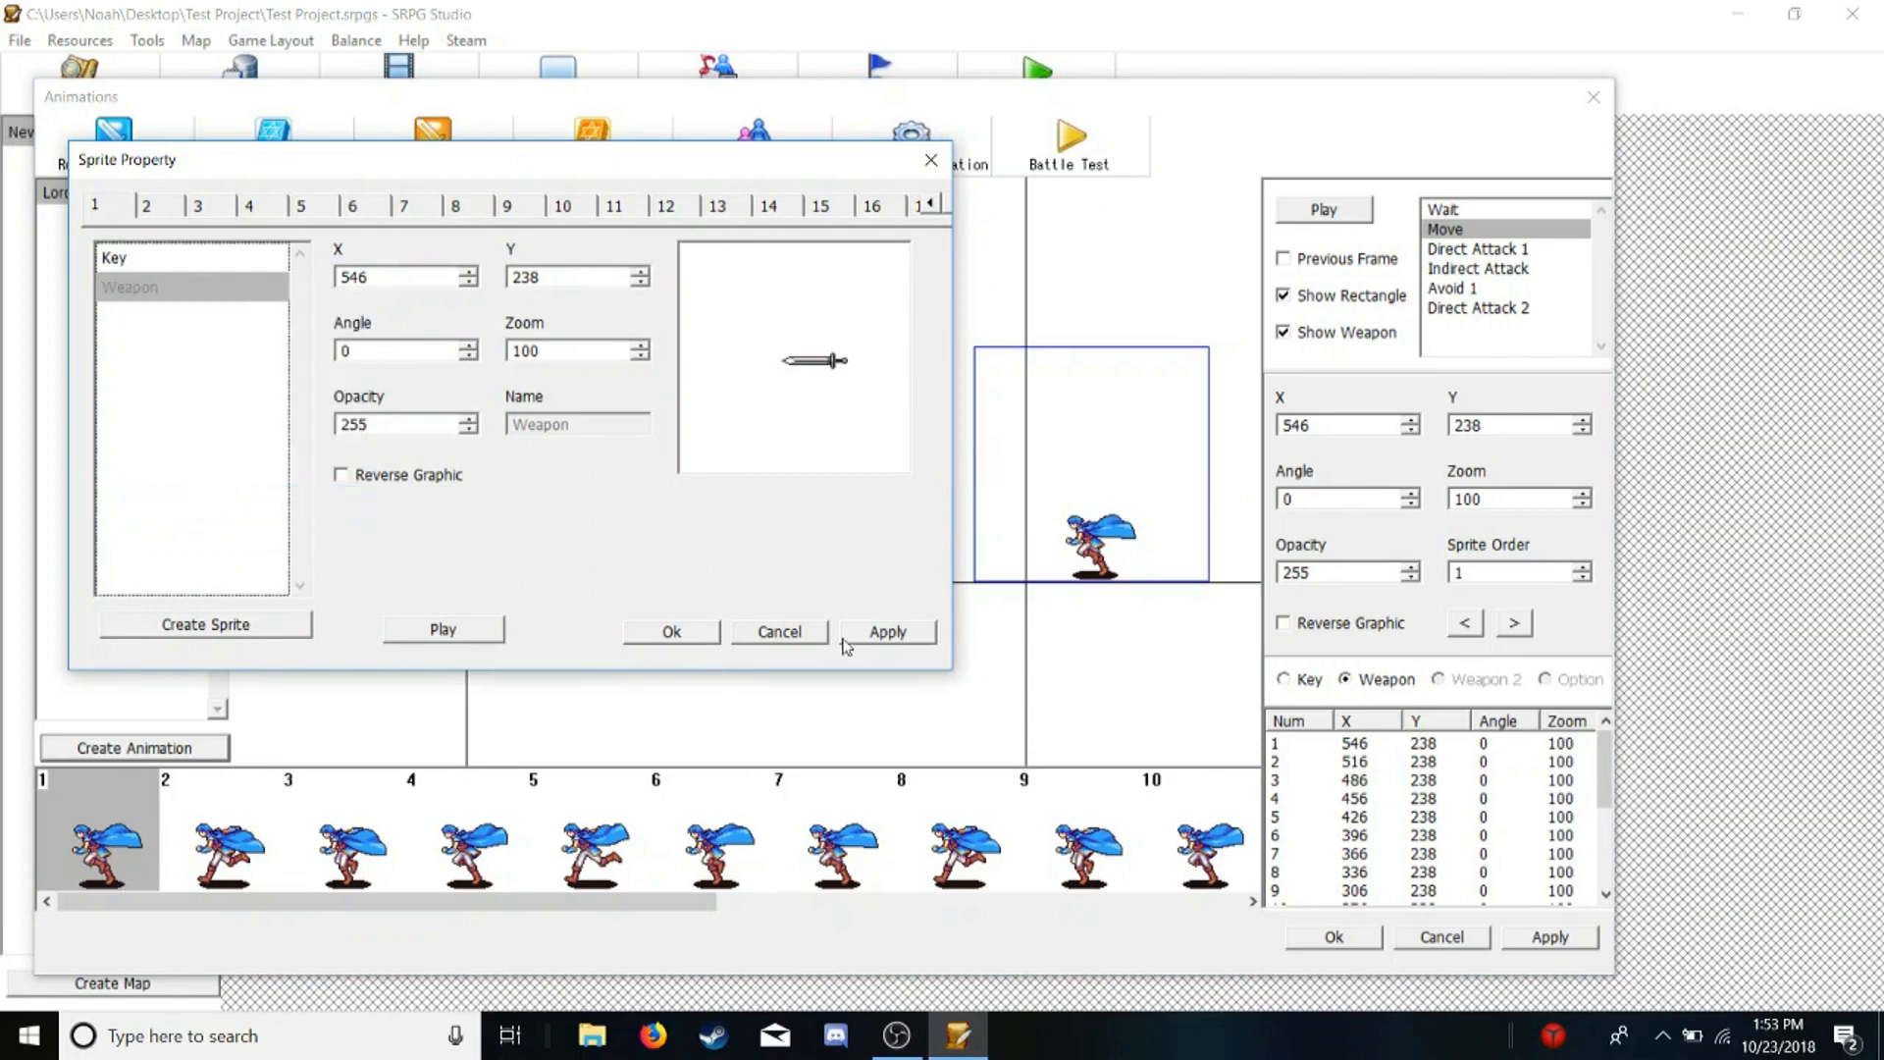
left_click(877, 638)
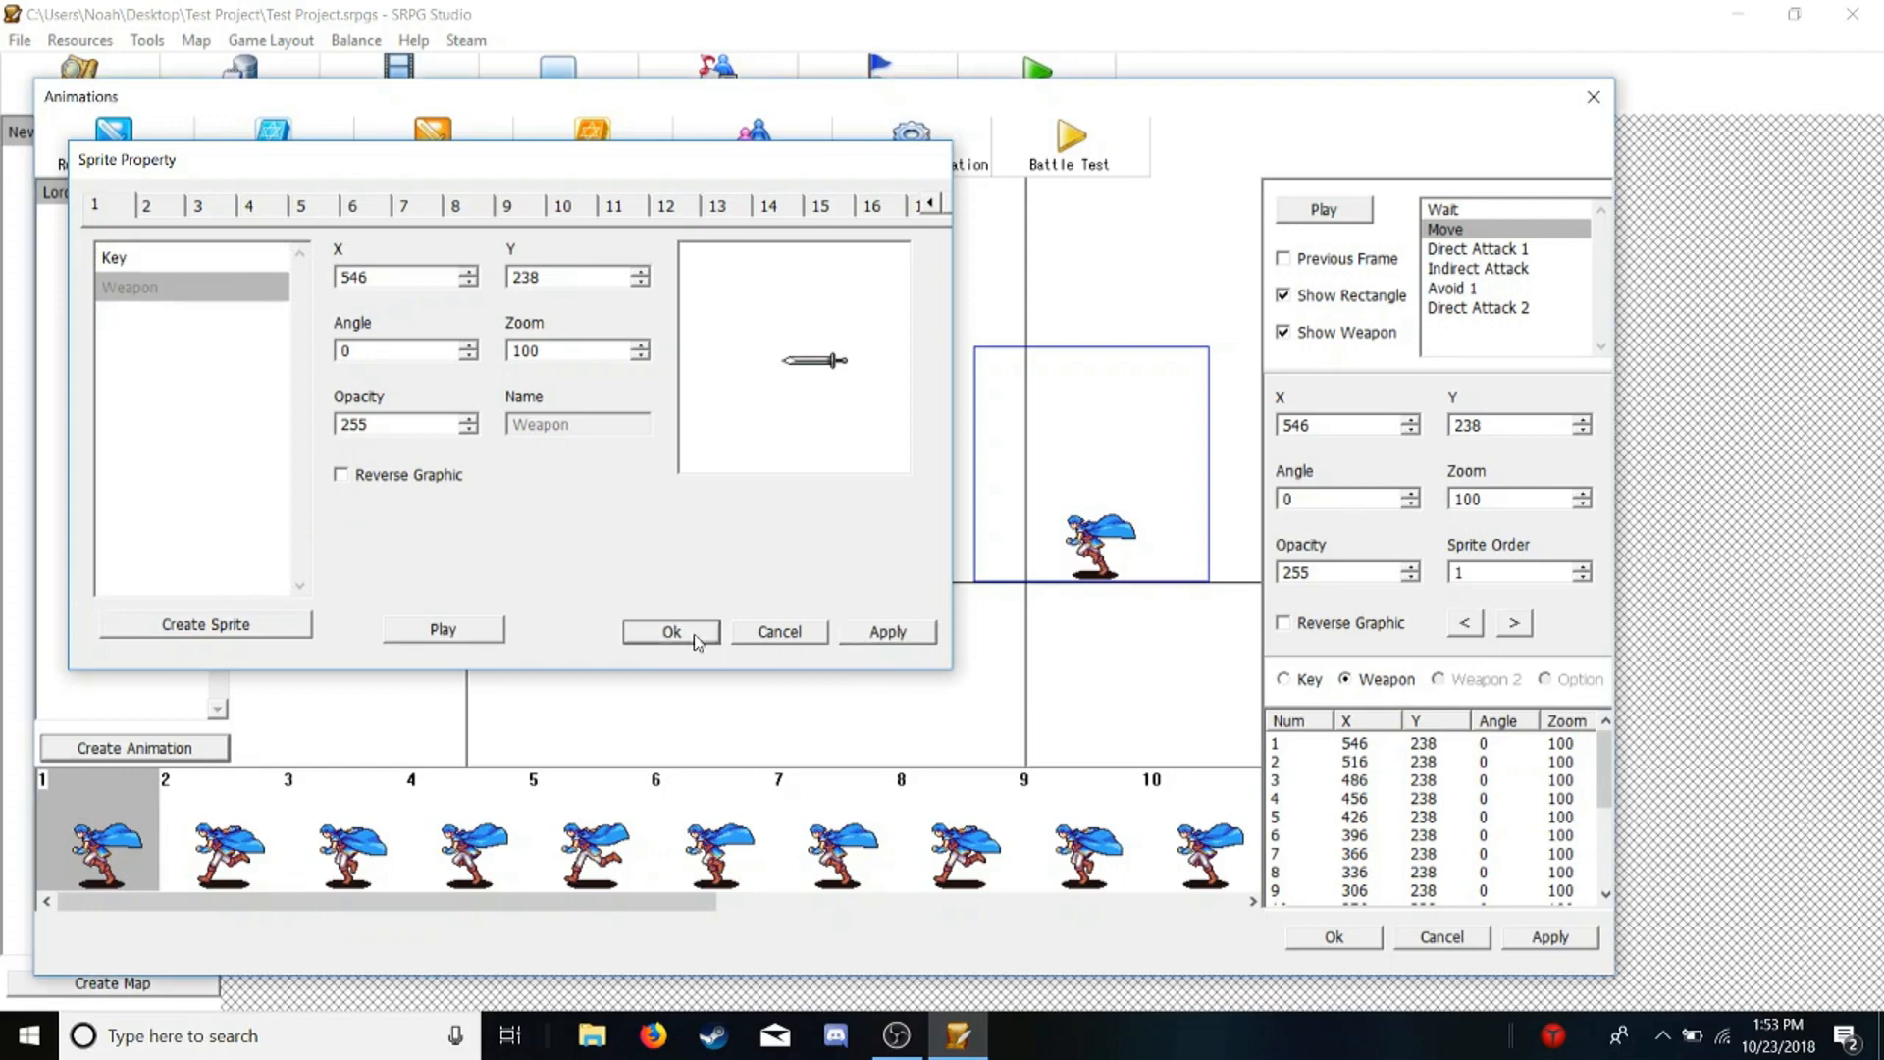
left_click(671, 632)
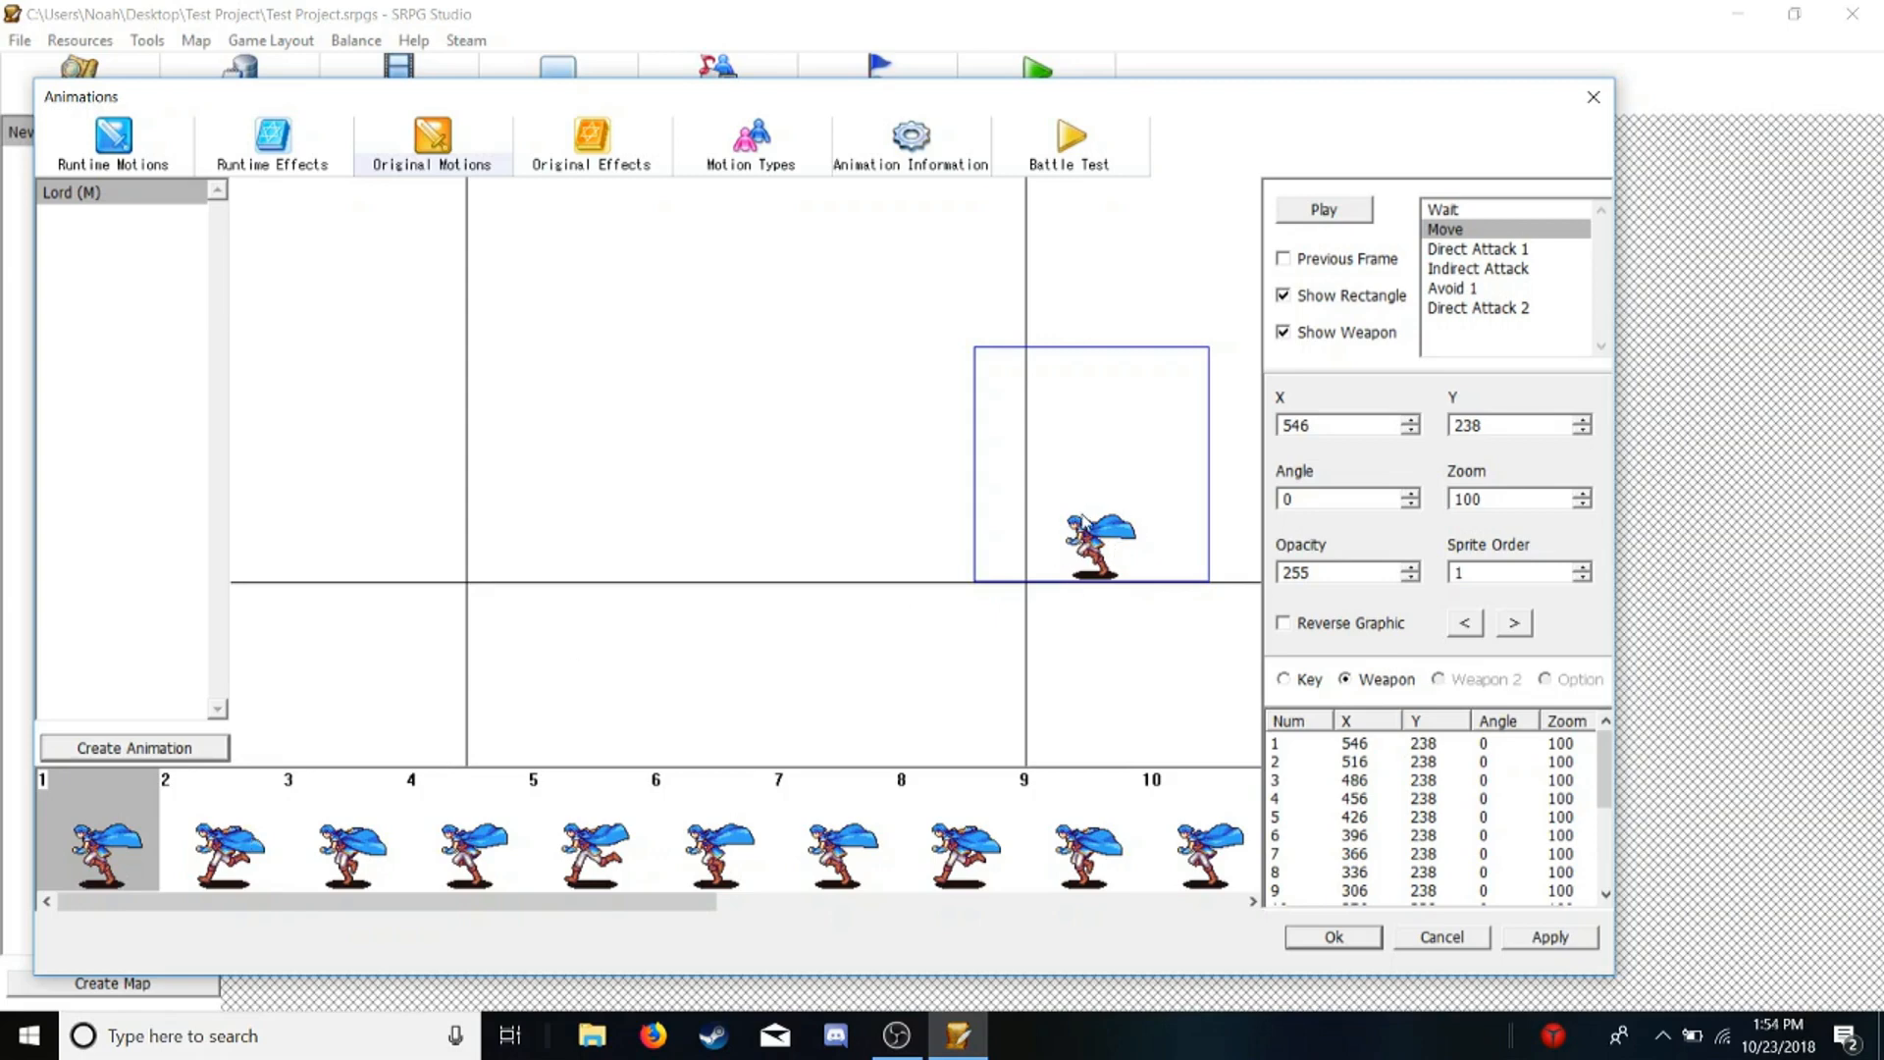
left_click(199, 827)
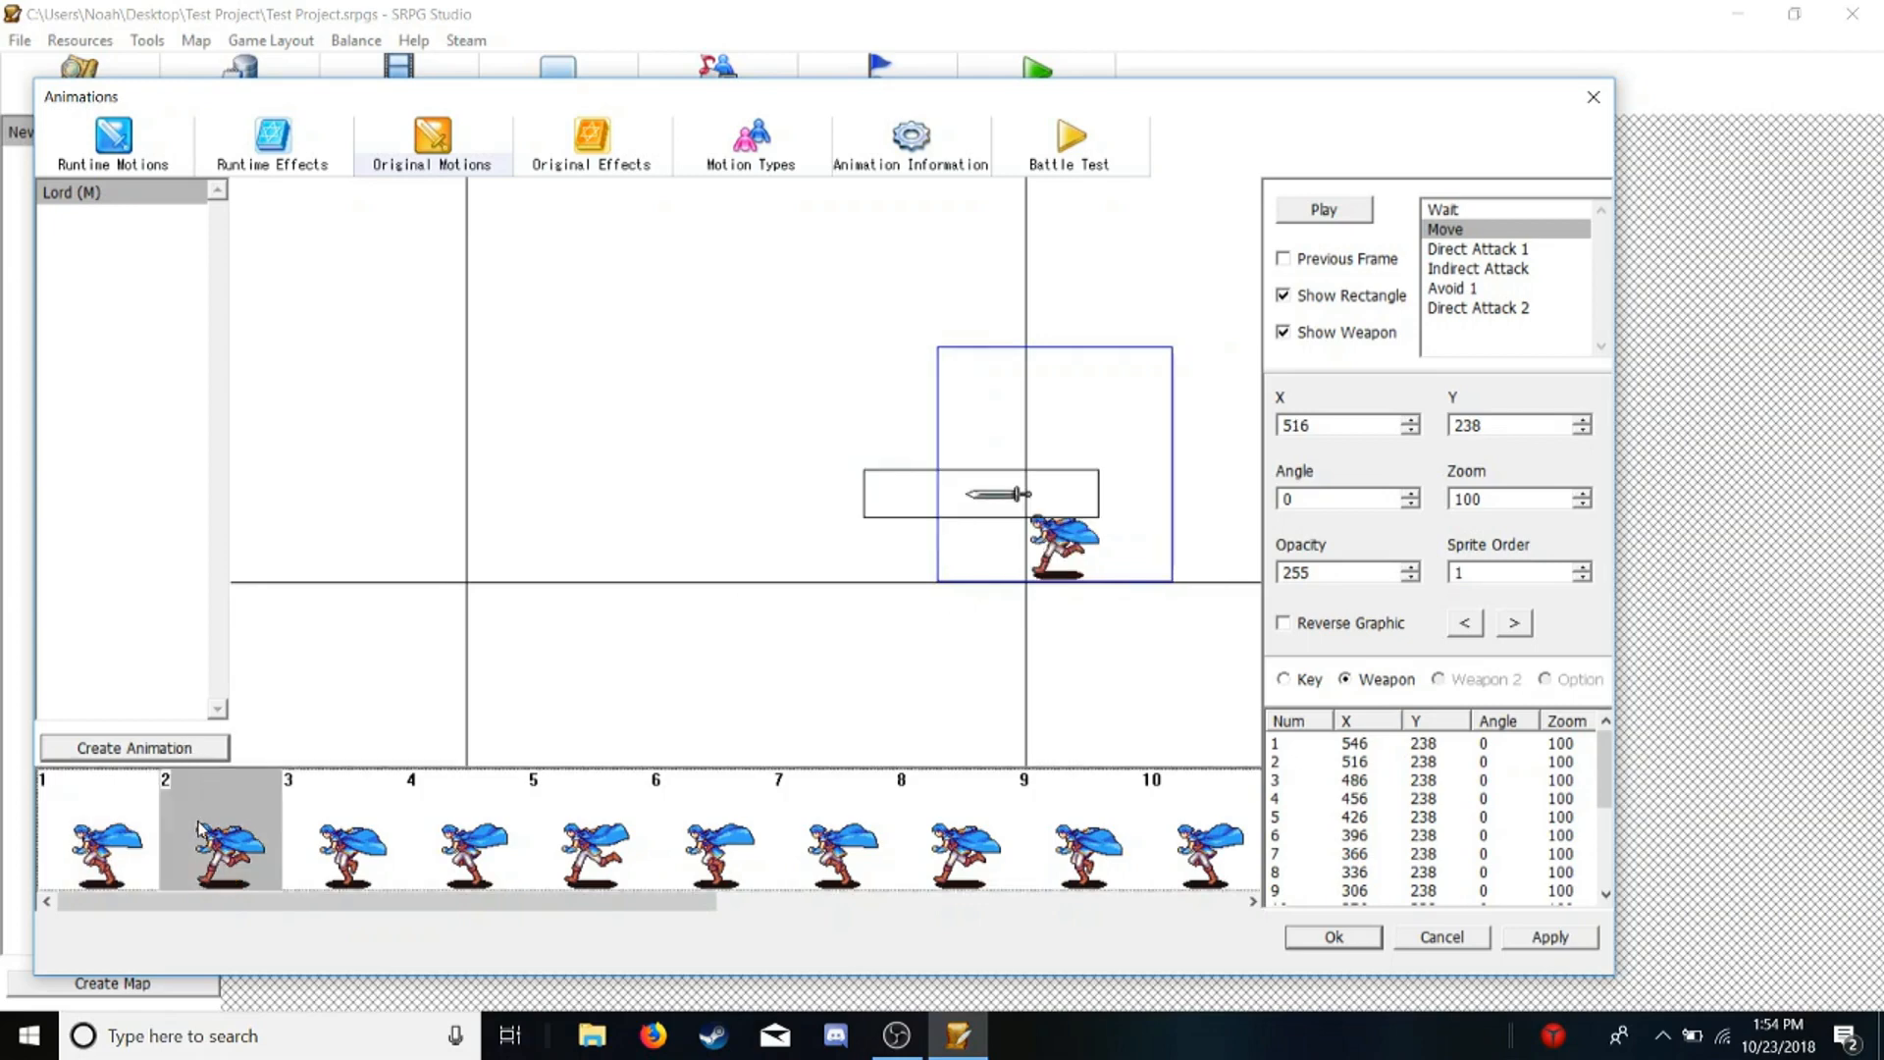
left_click(88, 846)
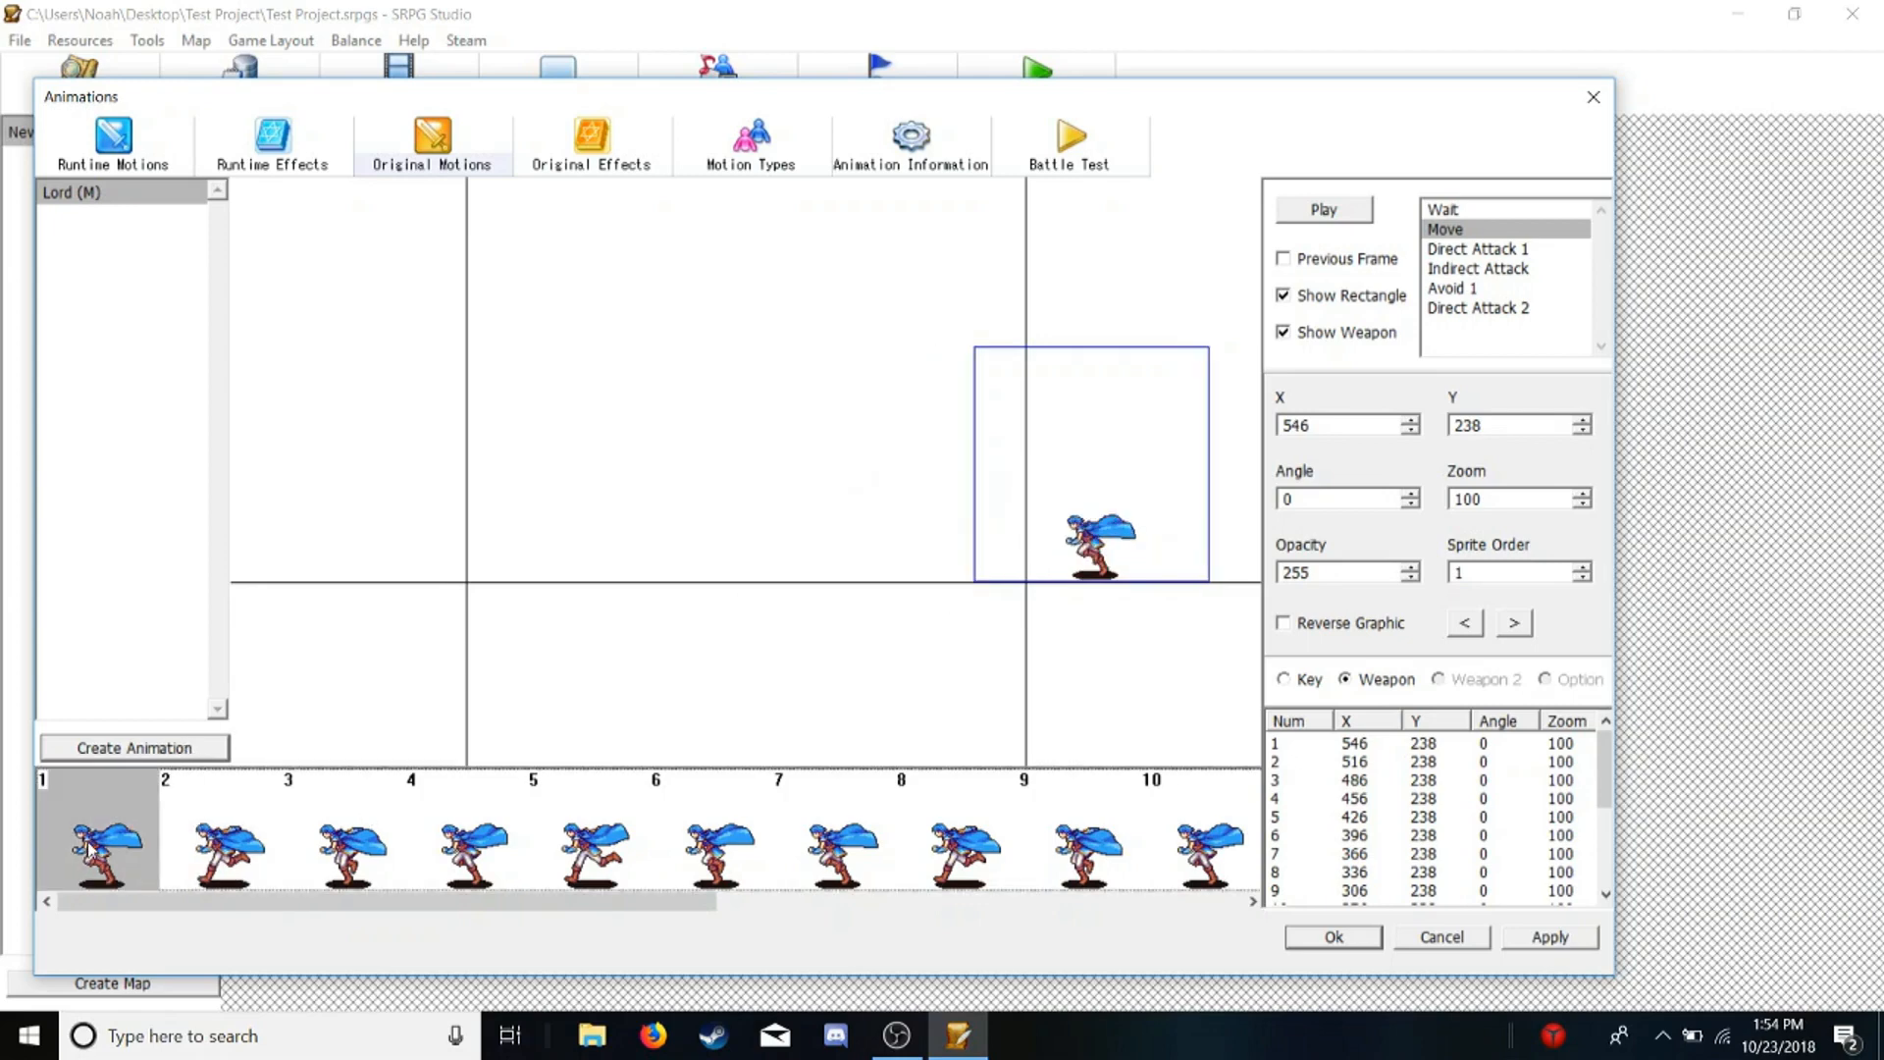
Try raising the character sprite above the ground line in the Move motion's frames 5 to 8
left_click(224, 838)
left_click(355, 837)
left_click(468, 842)
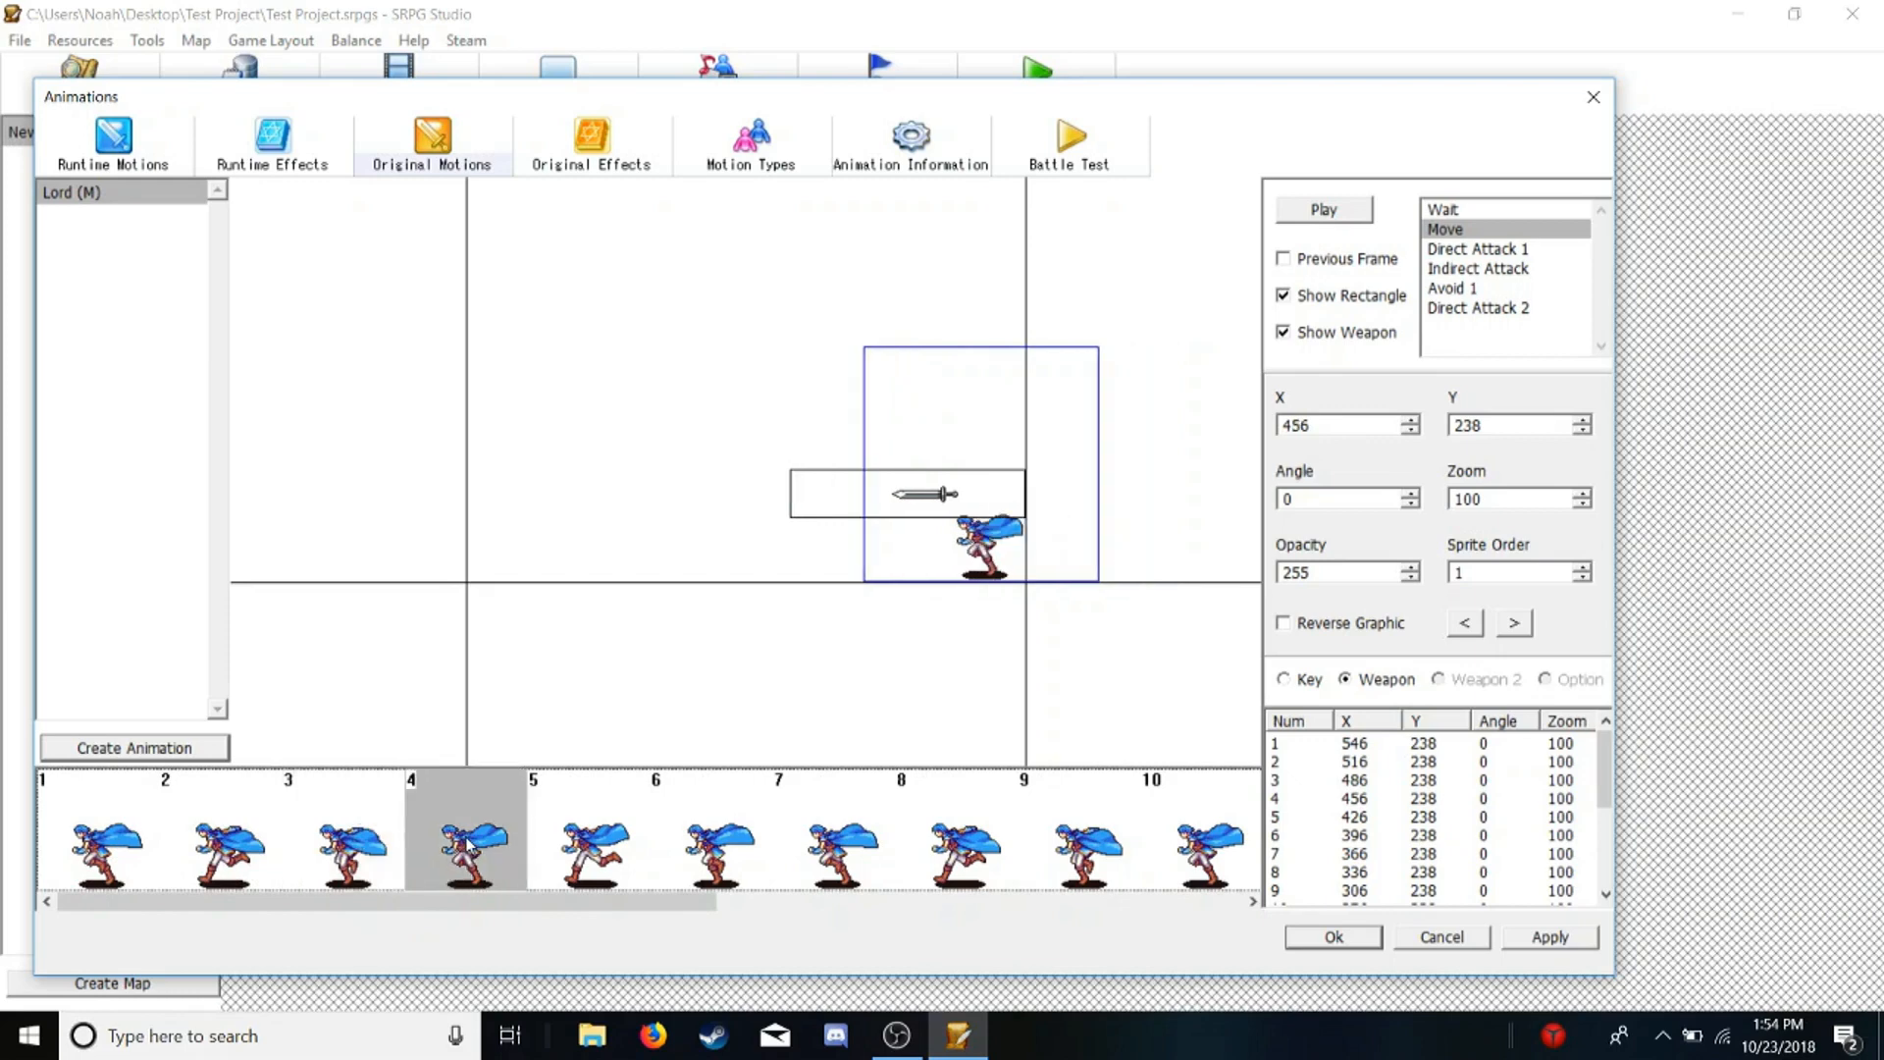
left_click(586, 836)
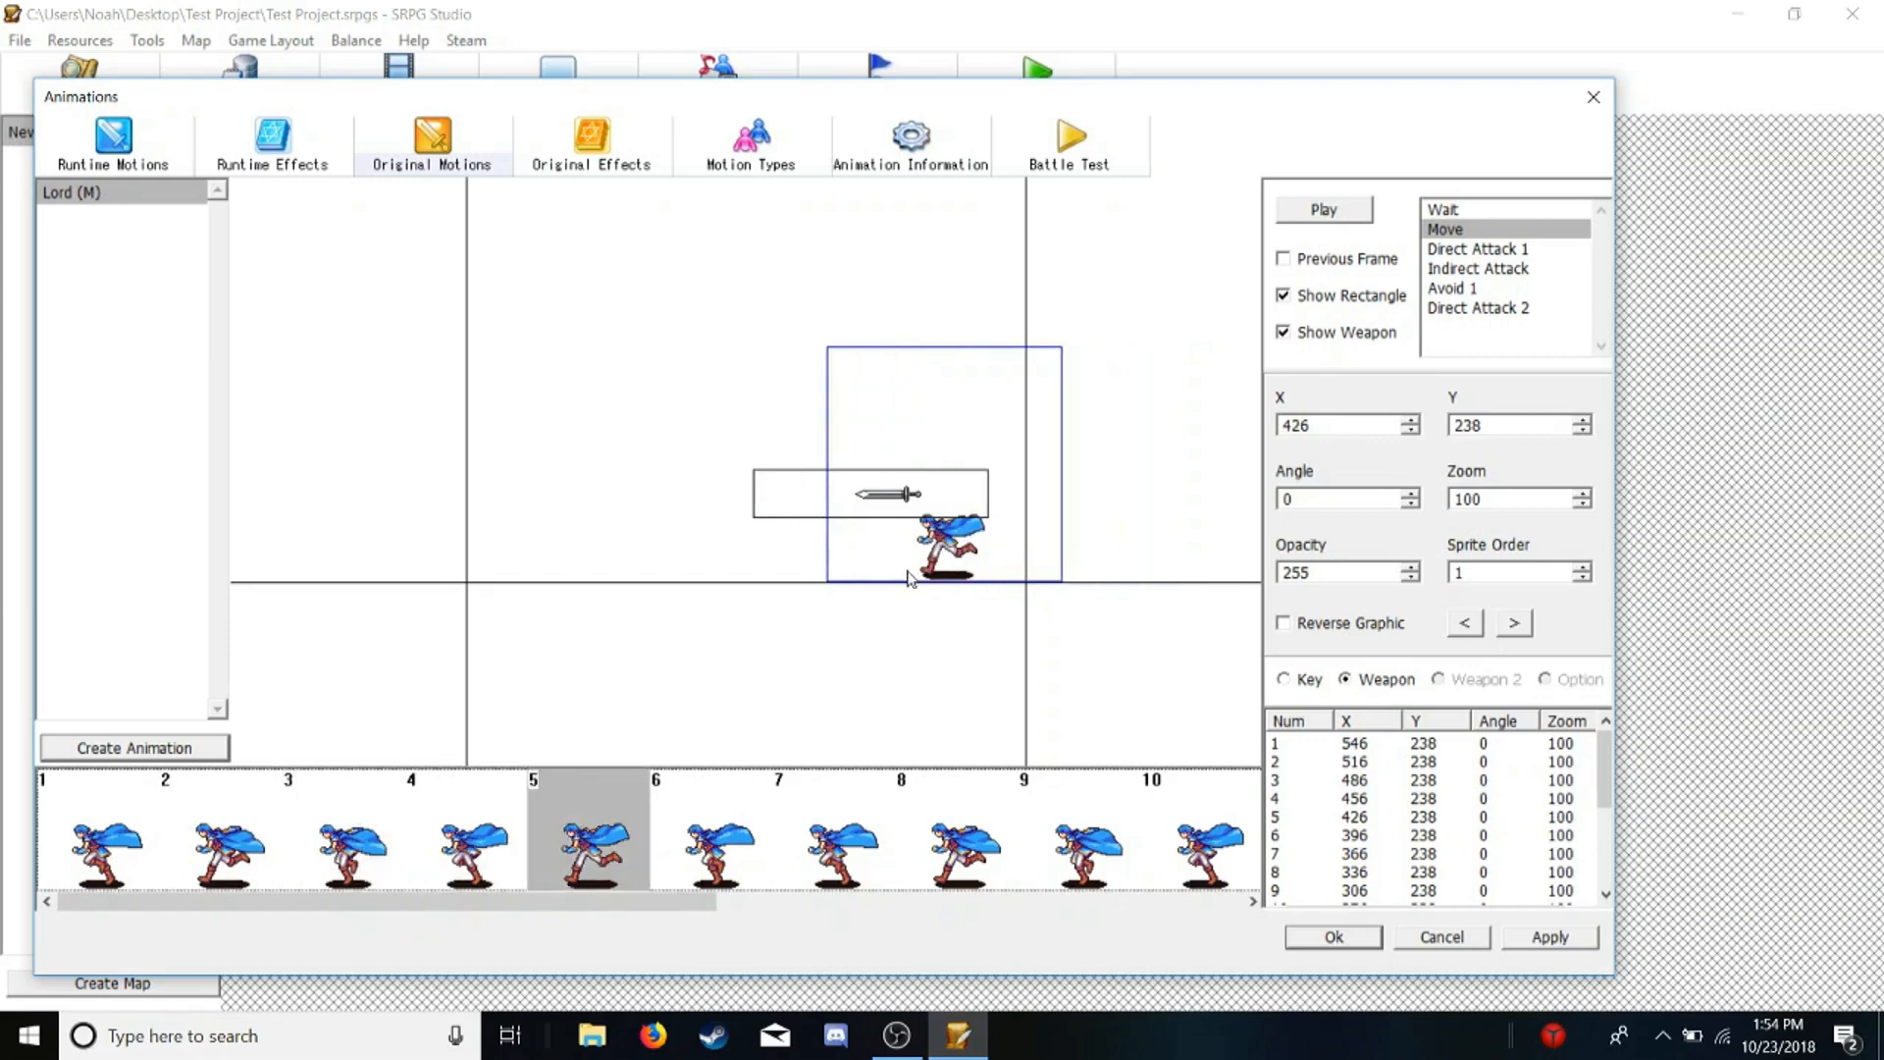
left_click_drag(935, 561, 855, 444)
left_click(705, 820)
left_click(864, 863)
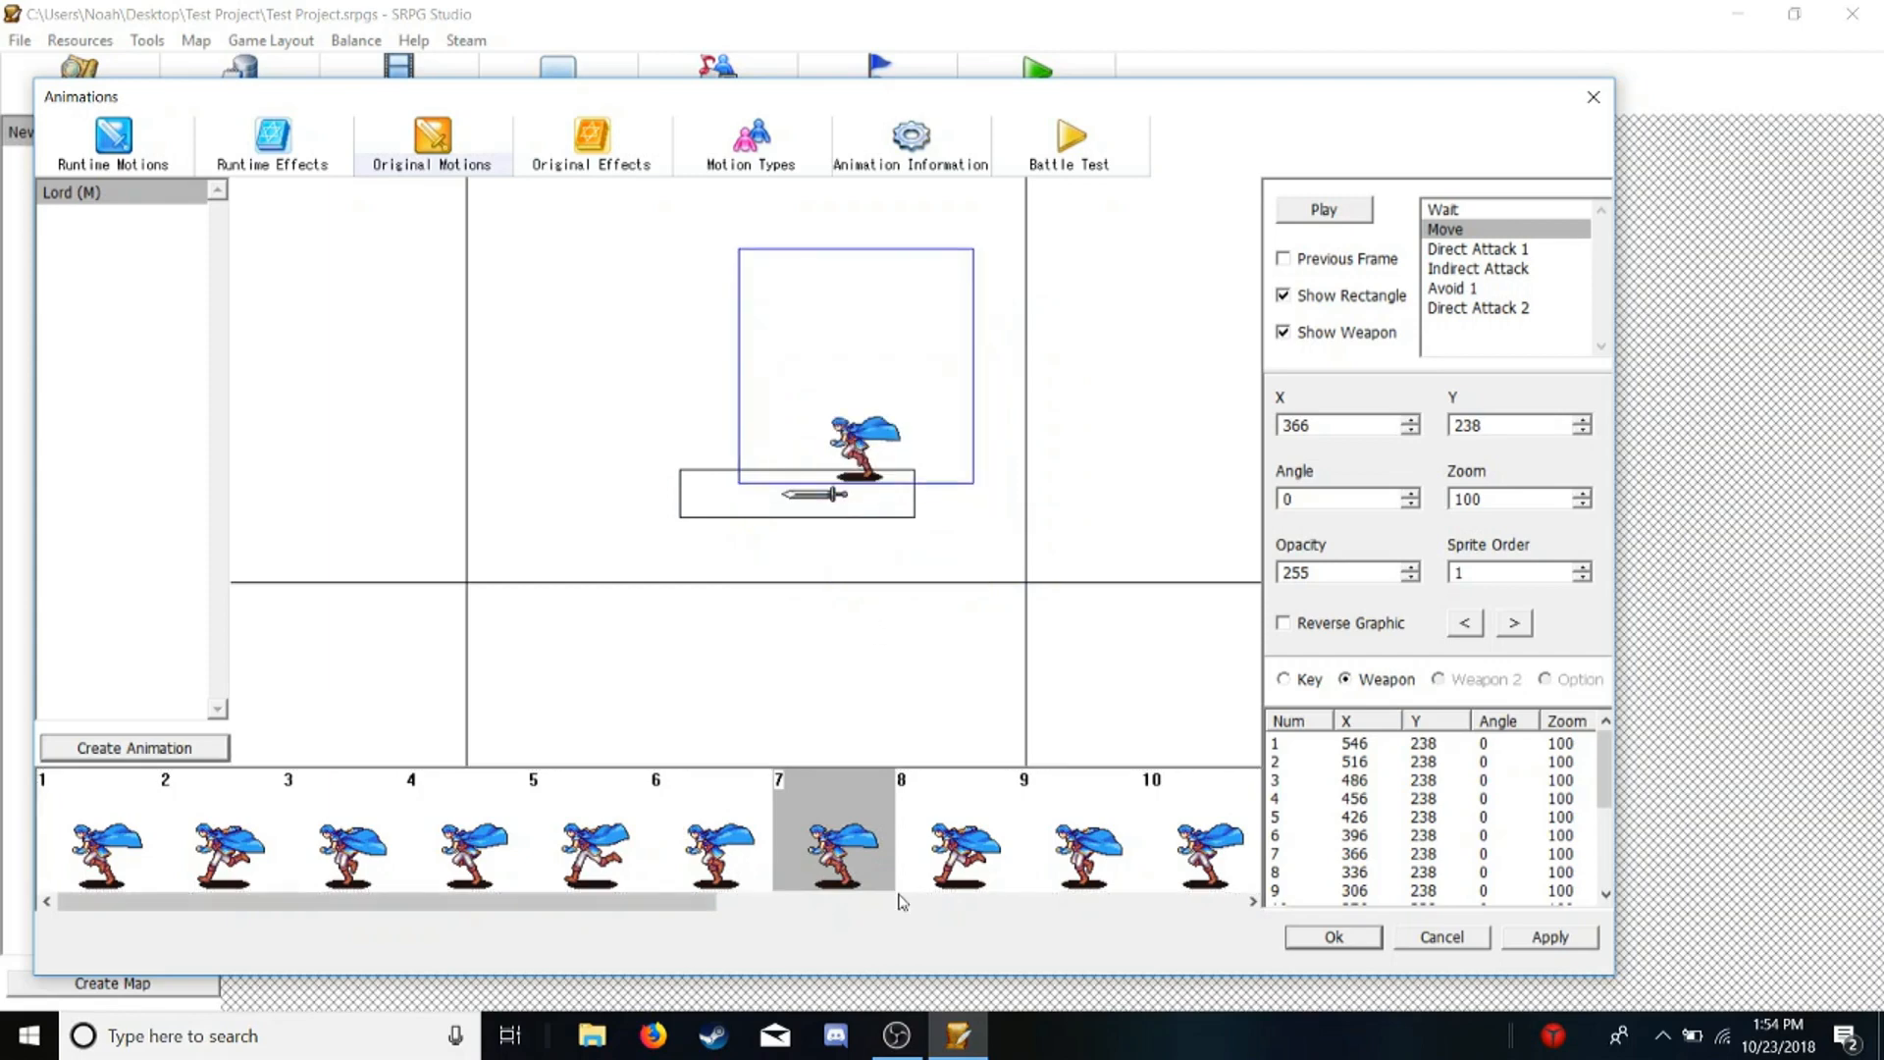
left_click(928, 863)
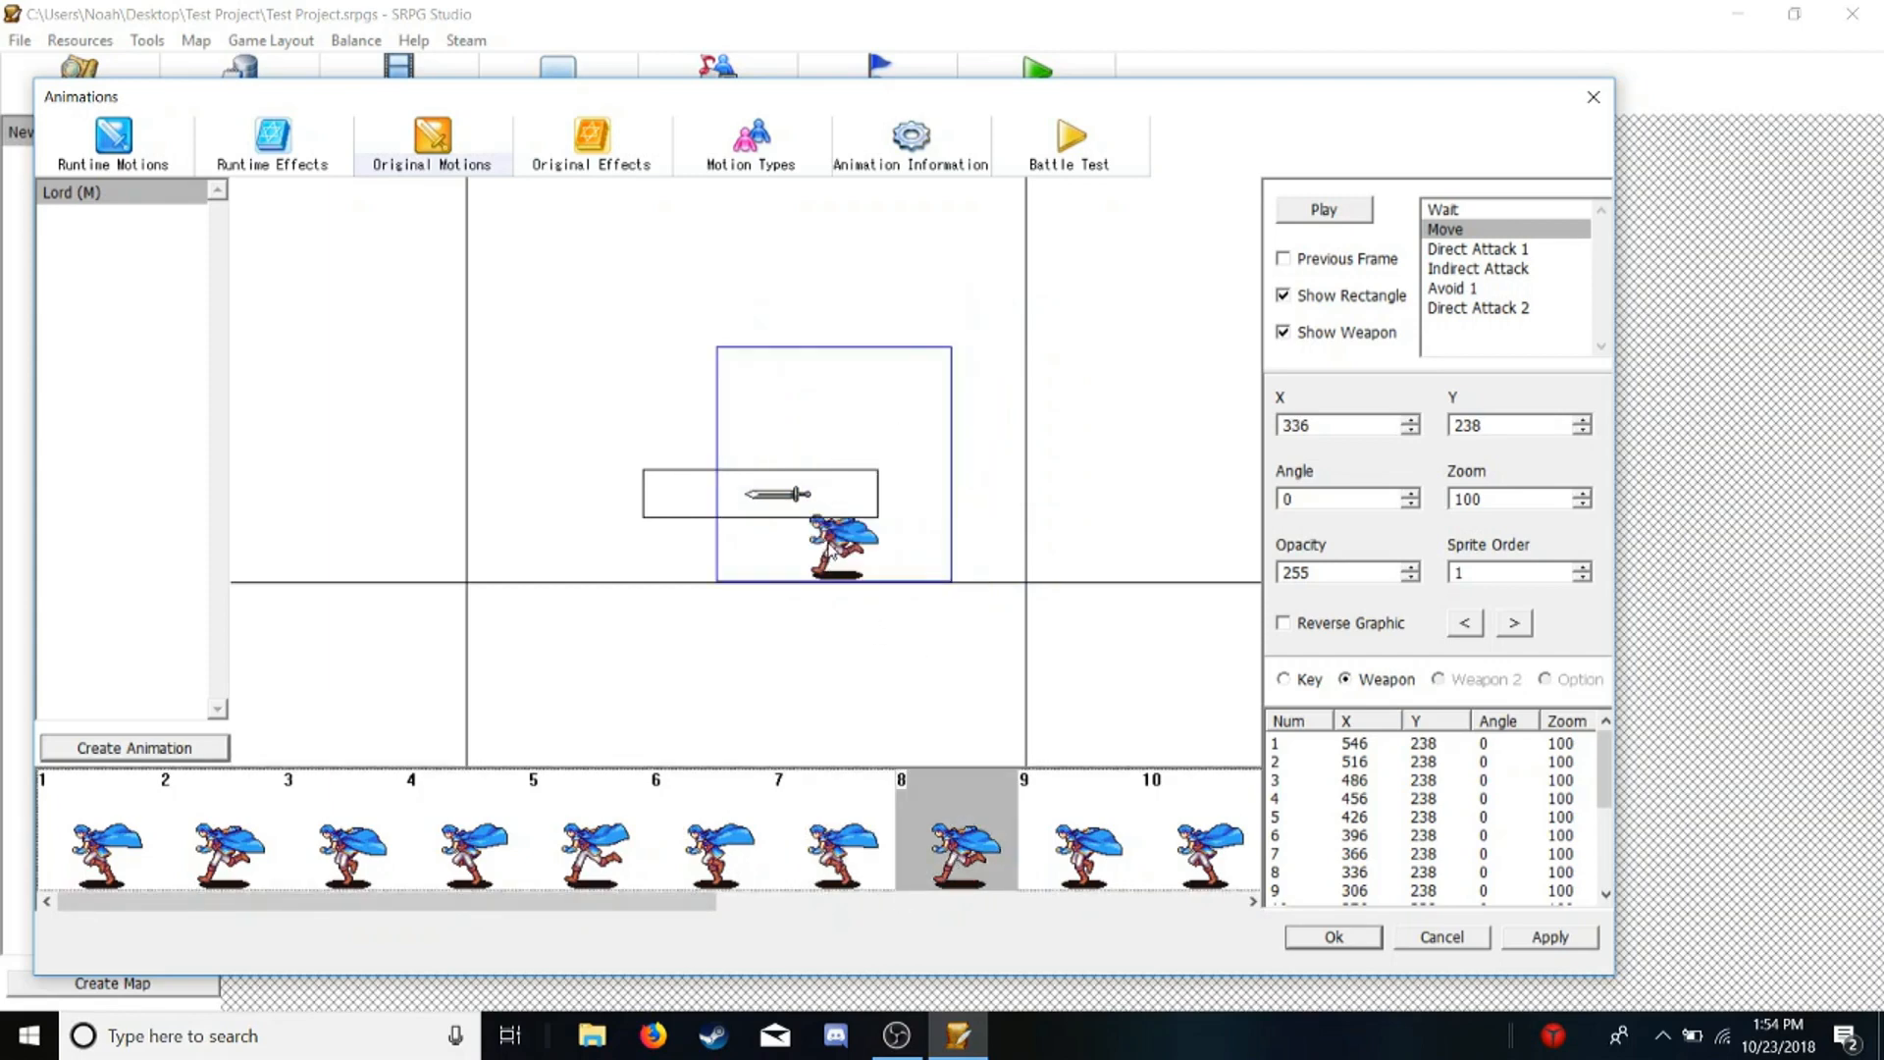
left_click_drag(832, 551, 812, 447)
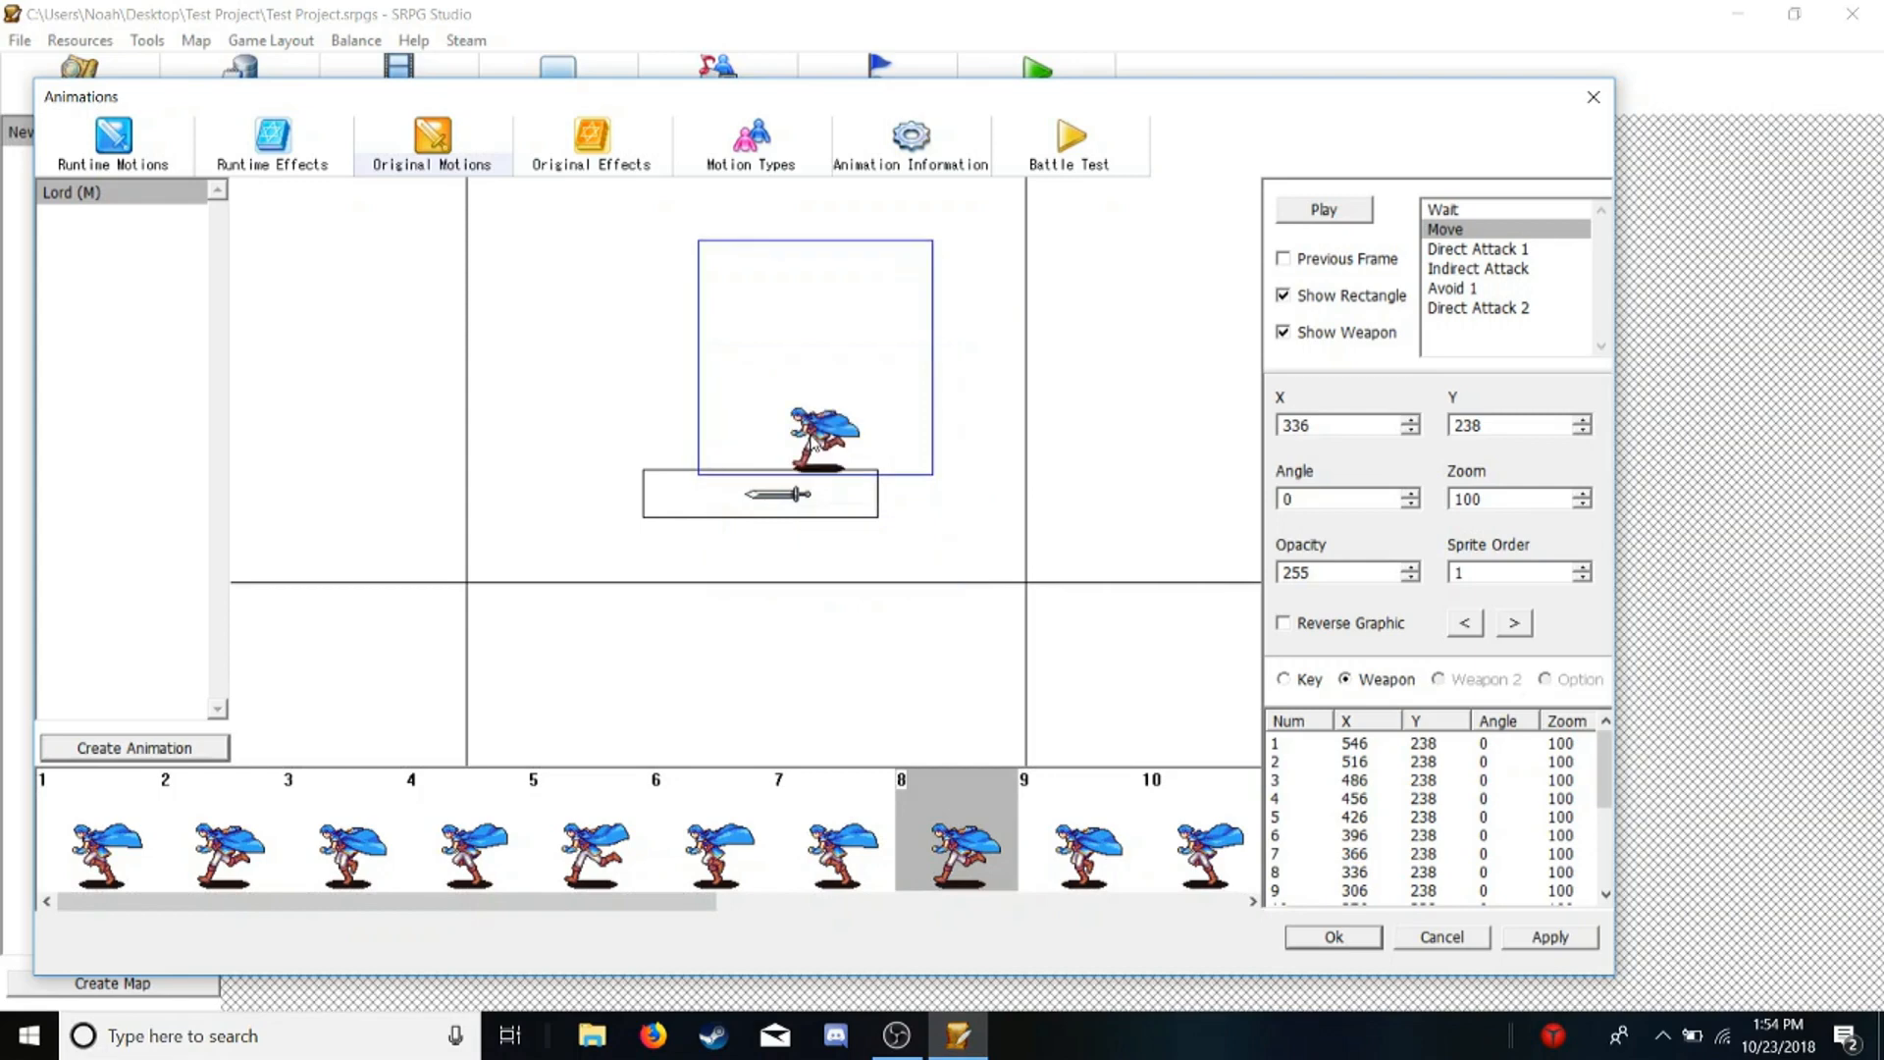
Try raising the character sprite above the ground line in the Move motion's frames 9 to 11
left_click(1113, 860)
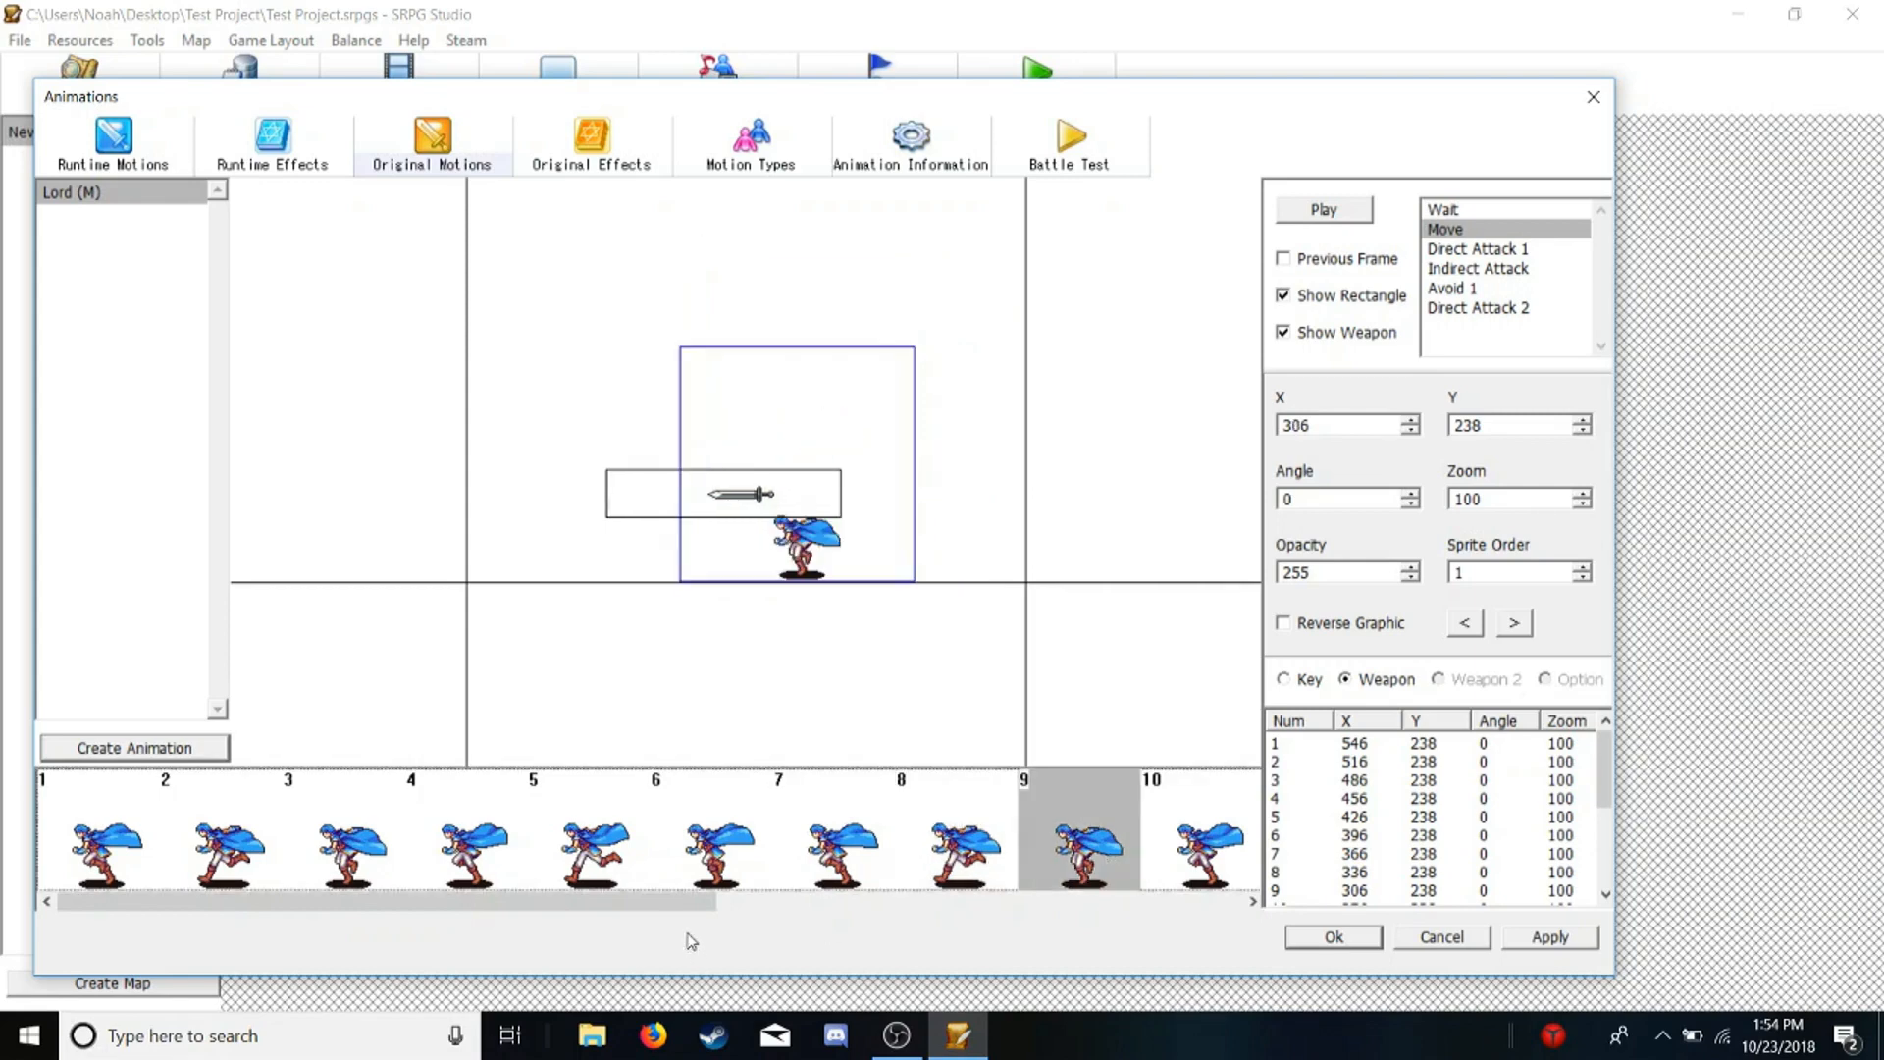
left_click_drag(670, 898, 802, 898)
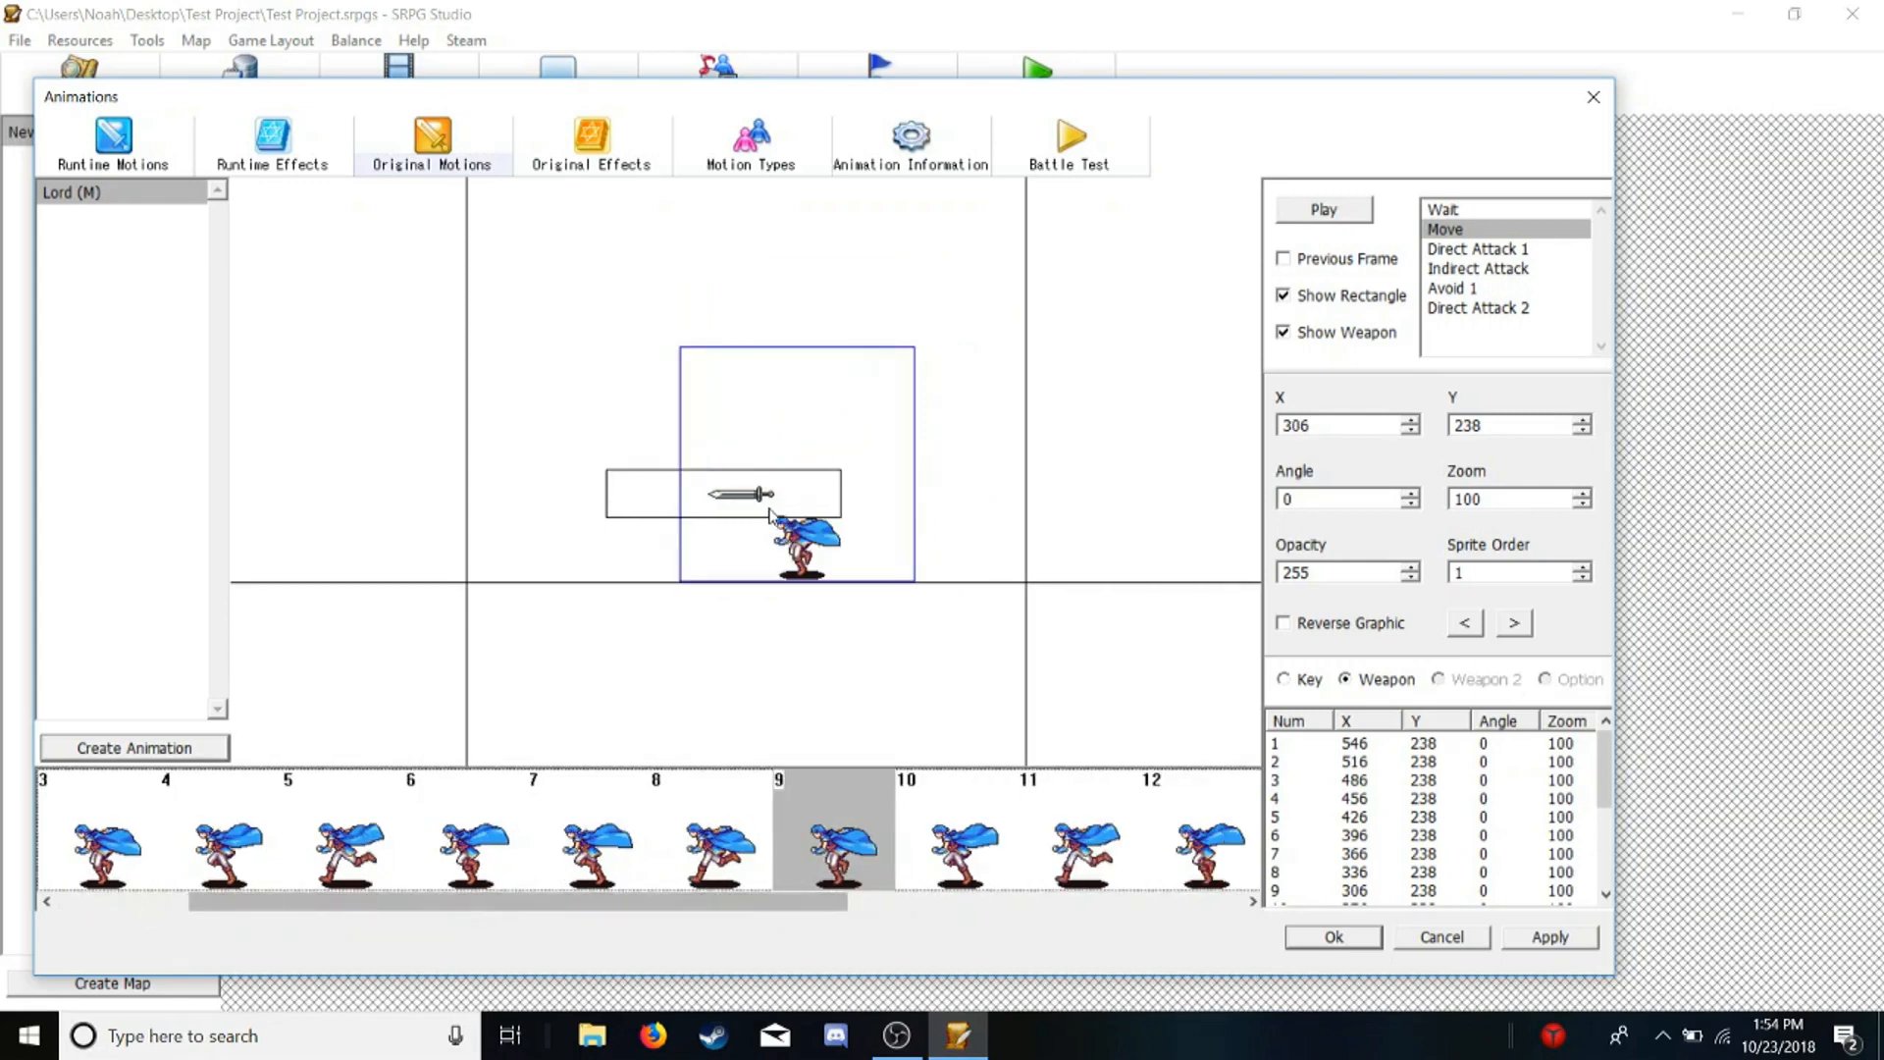
left_click_drag(773, 515, 764, 463)
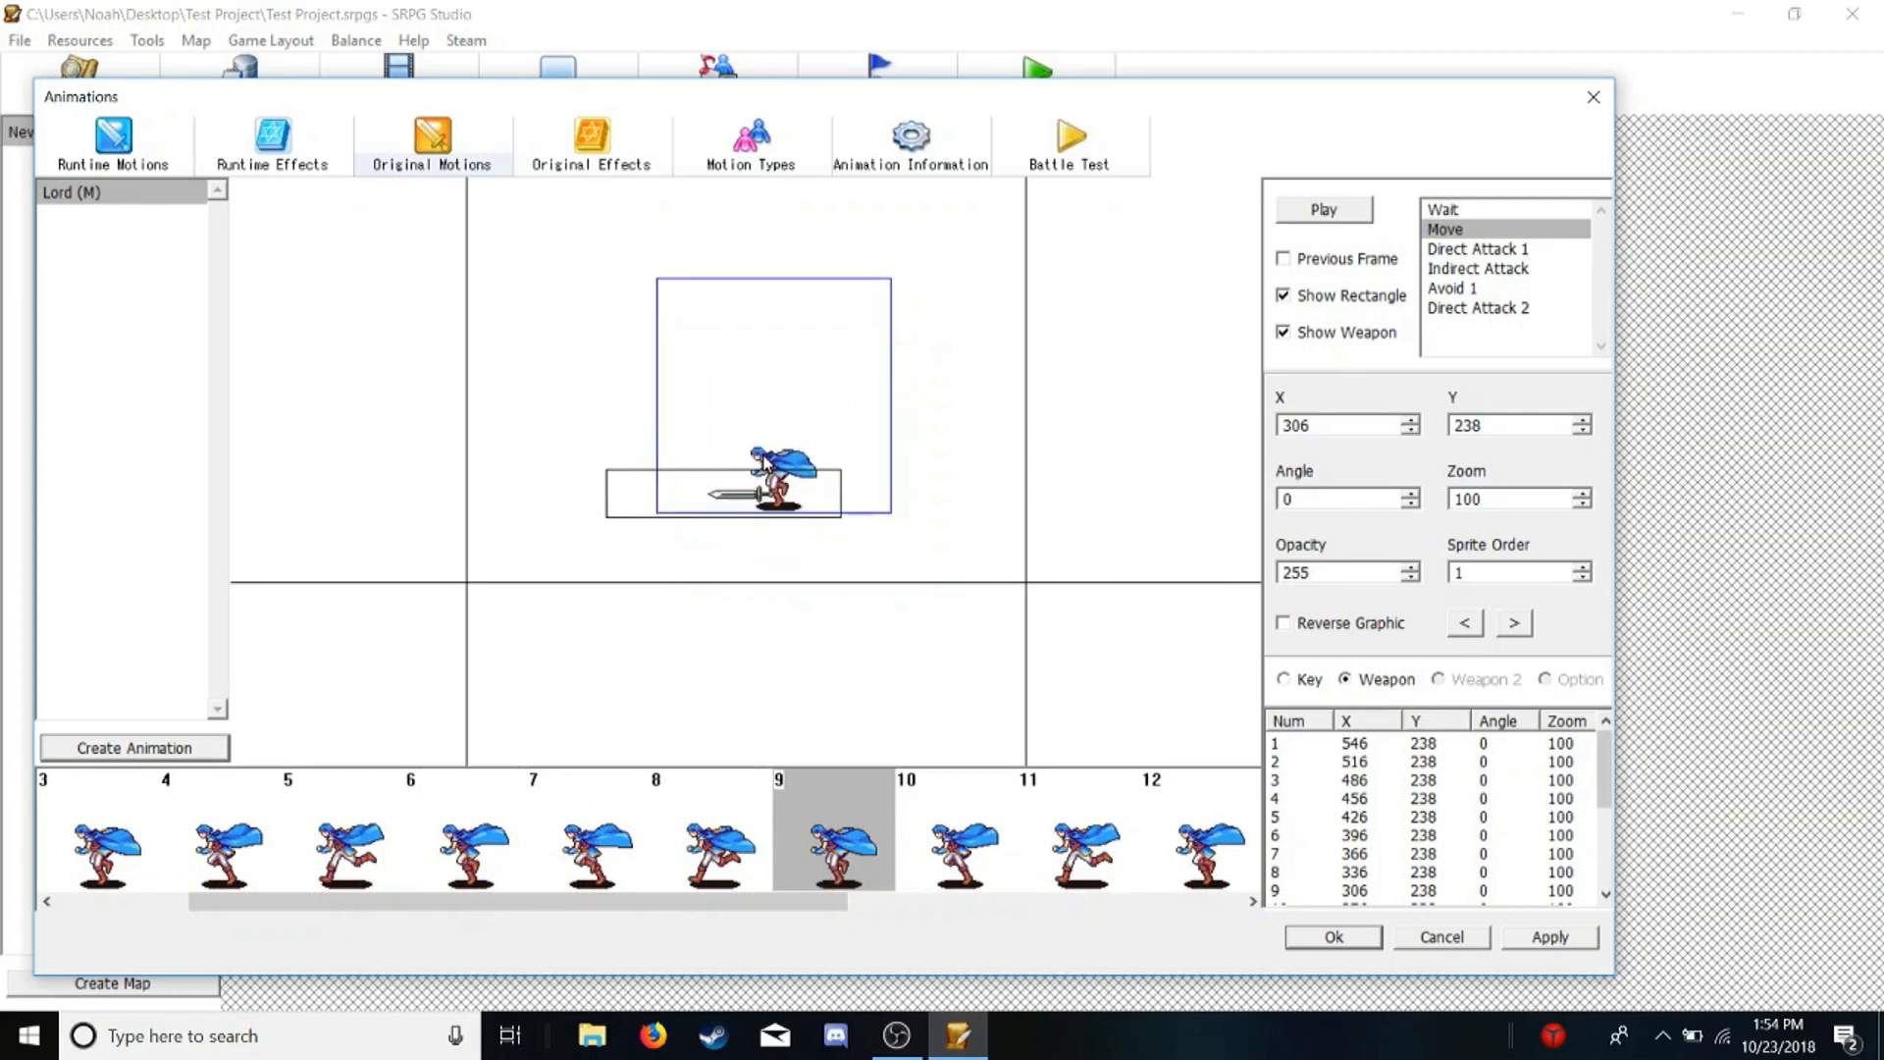
left_click(952, 821)
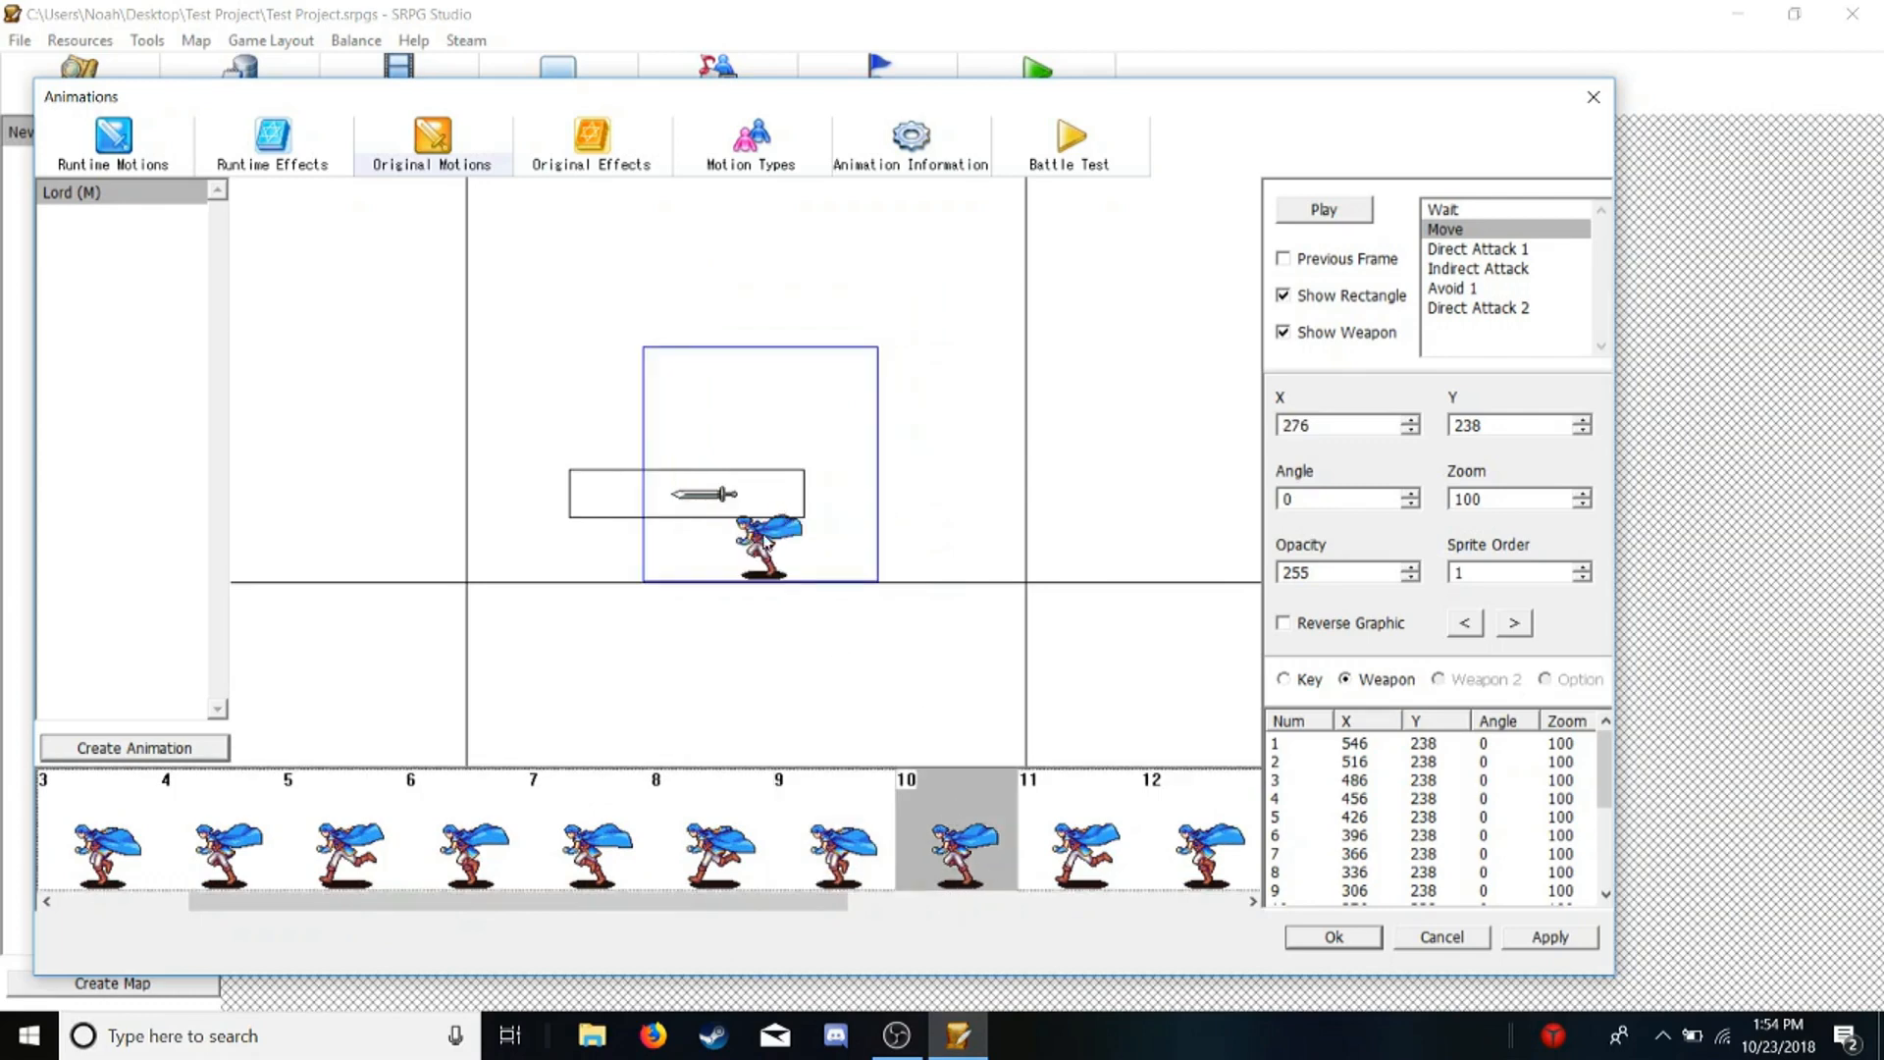
left_click_drag(768, 543, 763, 447)
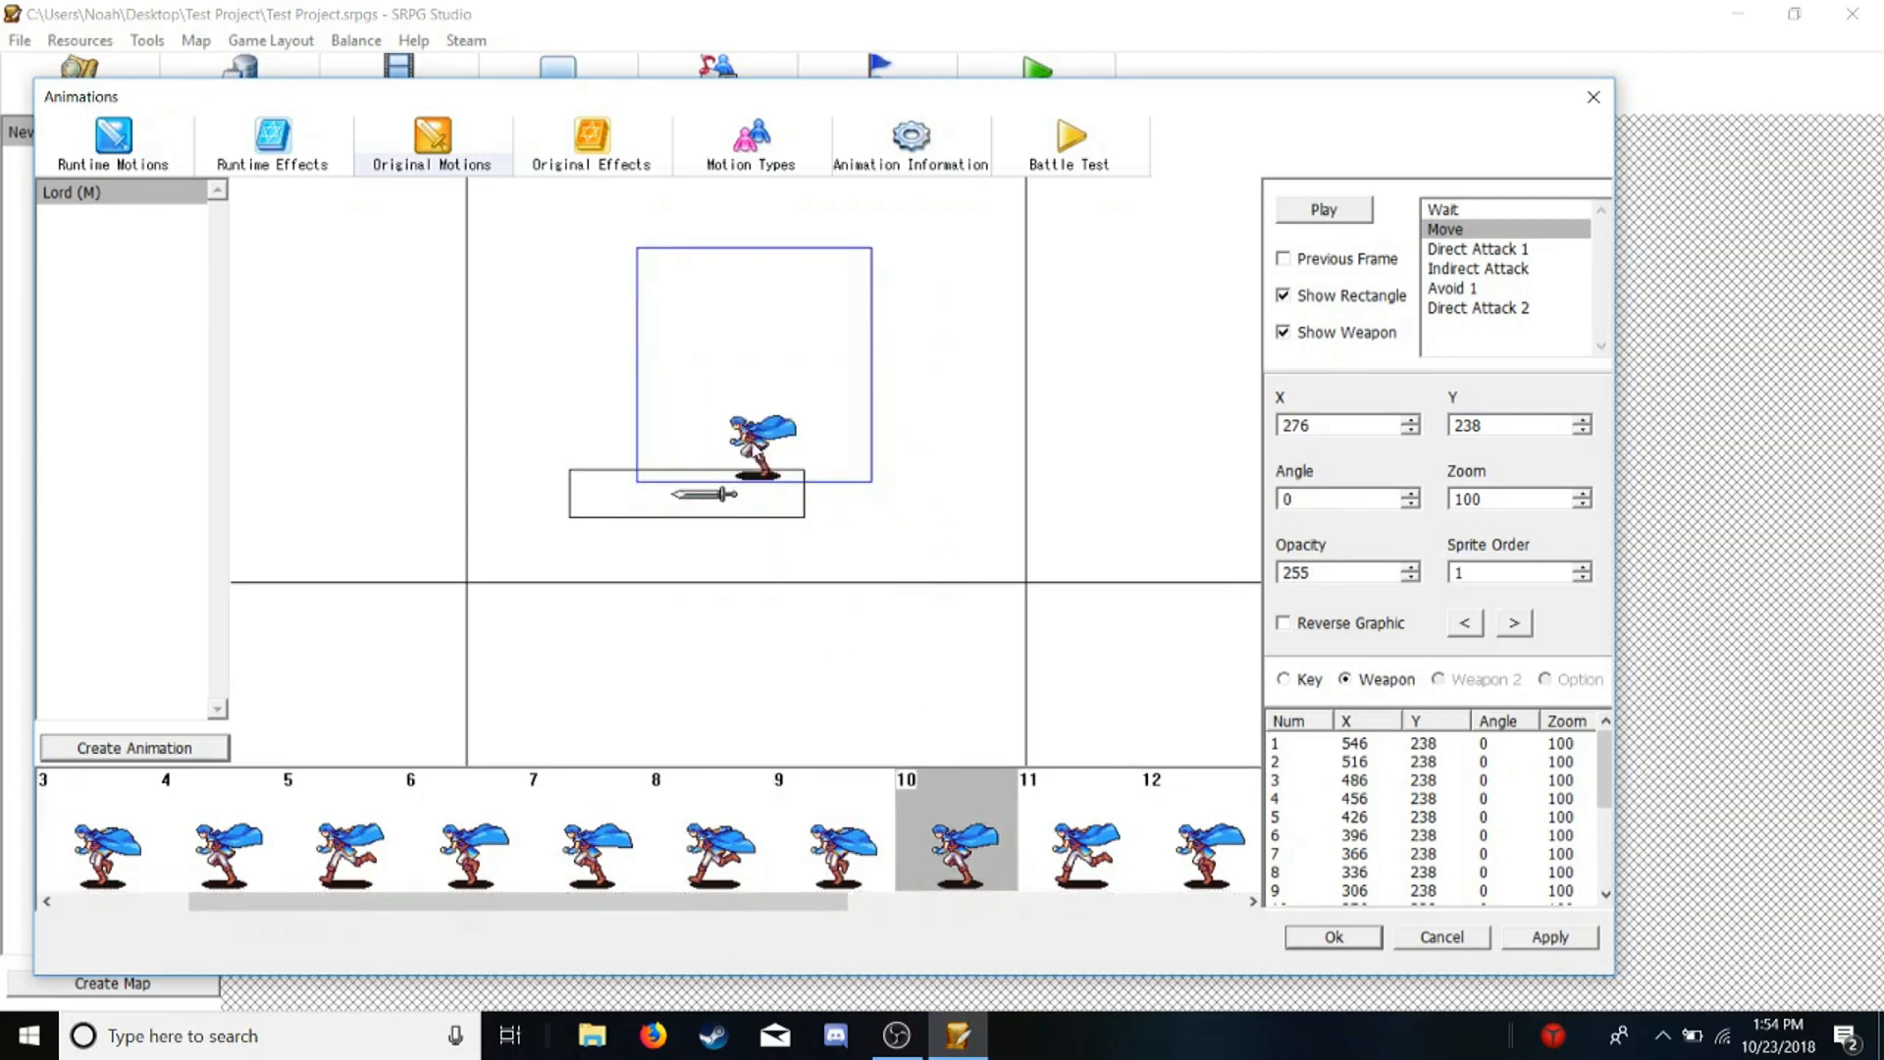
left_click(1076, 856)
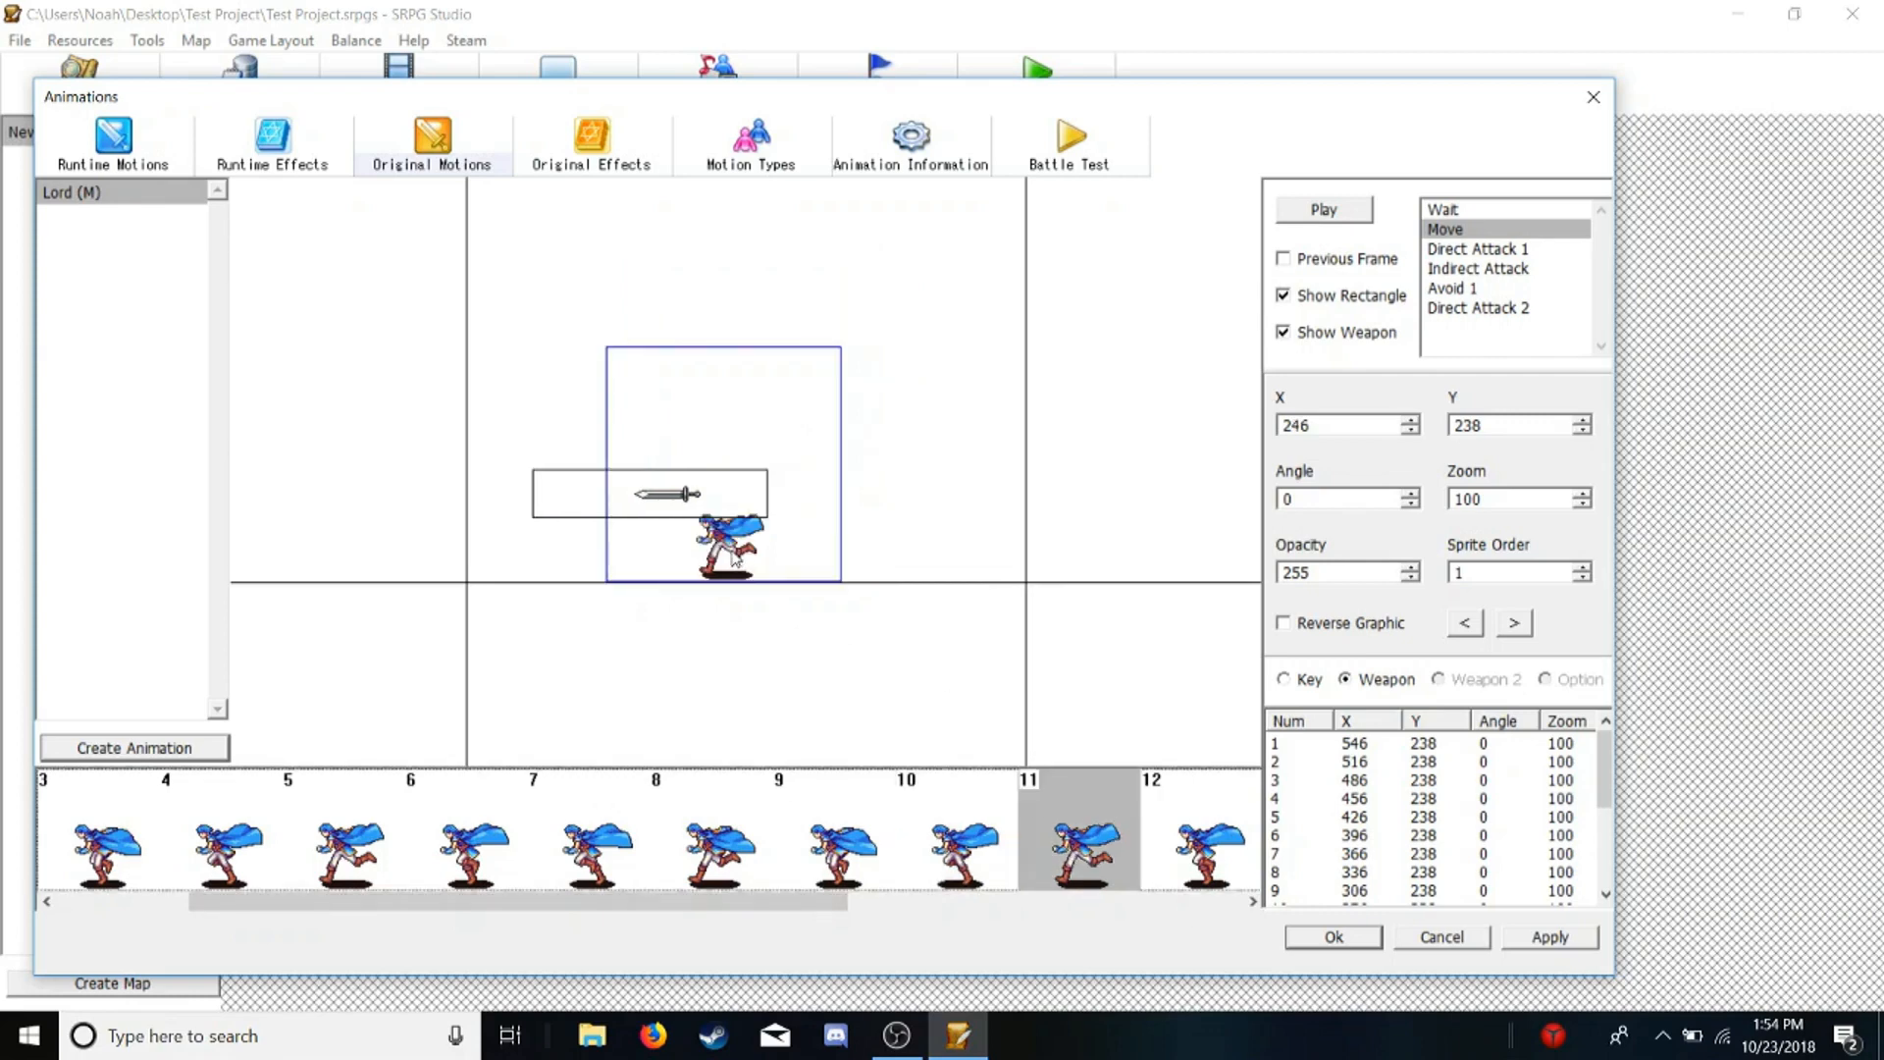
left_click_drag(735, 559, 731, 502)
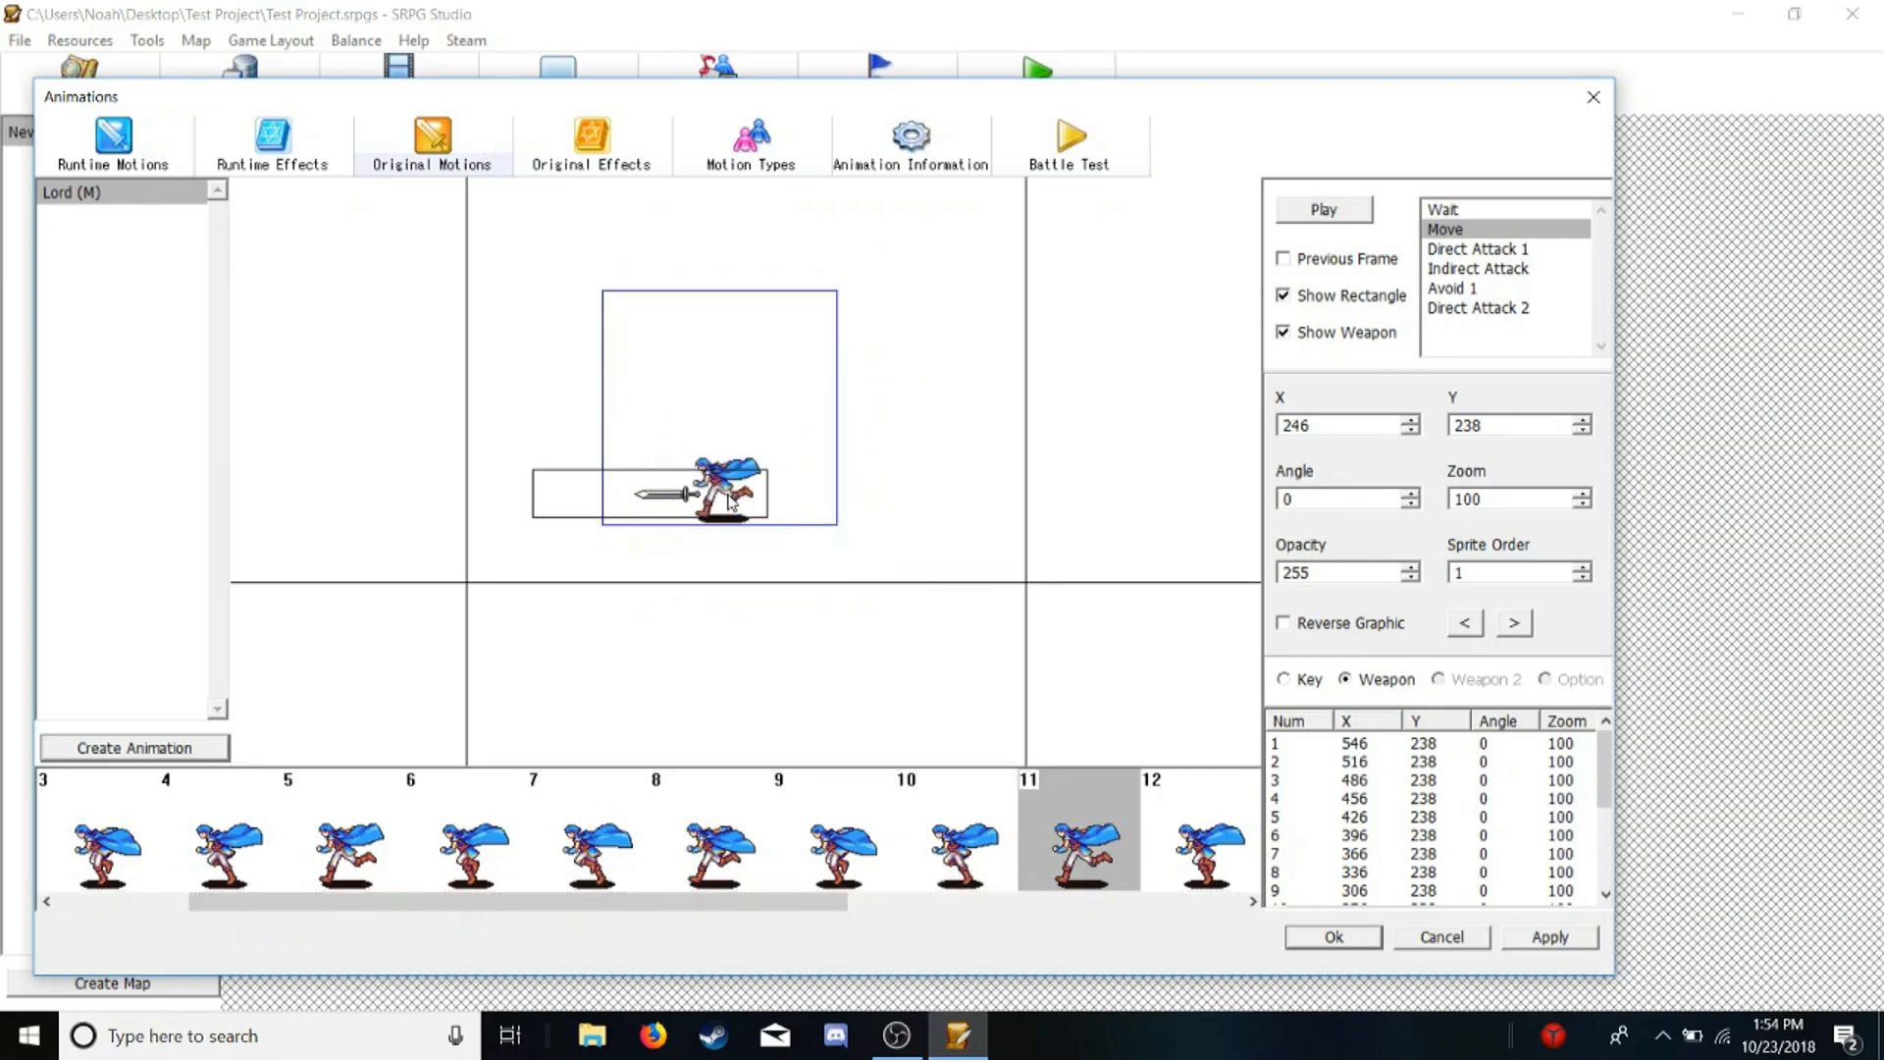
Raise the character sprite slightly in the Move motion's frames 12 and 13 and play the motion
left_click(1170, 818)
left_click_drag(690, 539, 677, 488)
left_click_drag(682, 896, 900, 896)
left_click(940, 821)
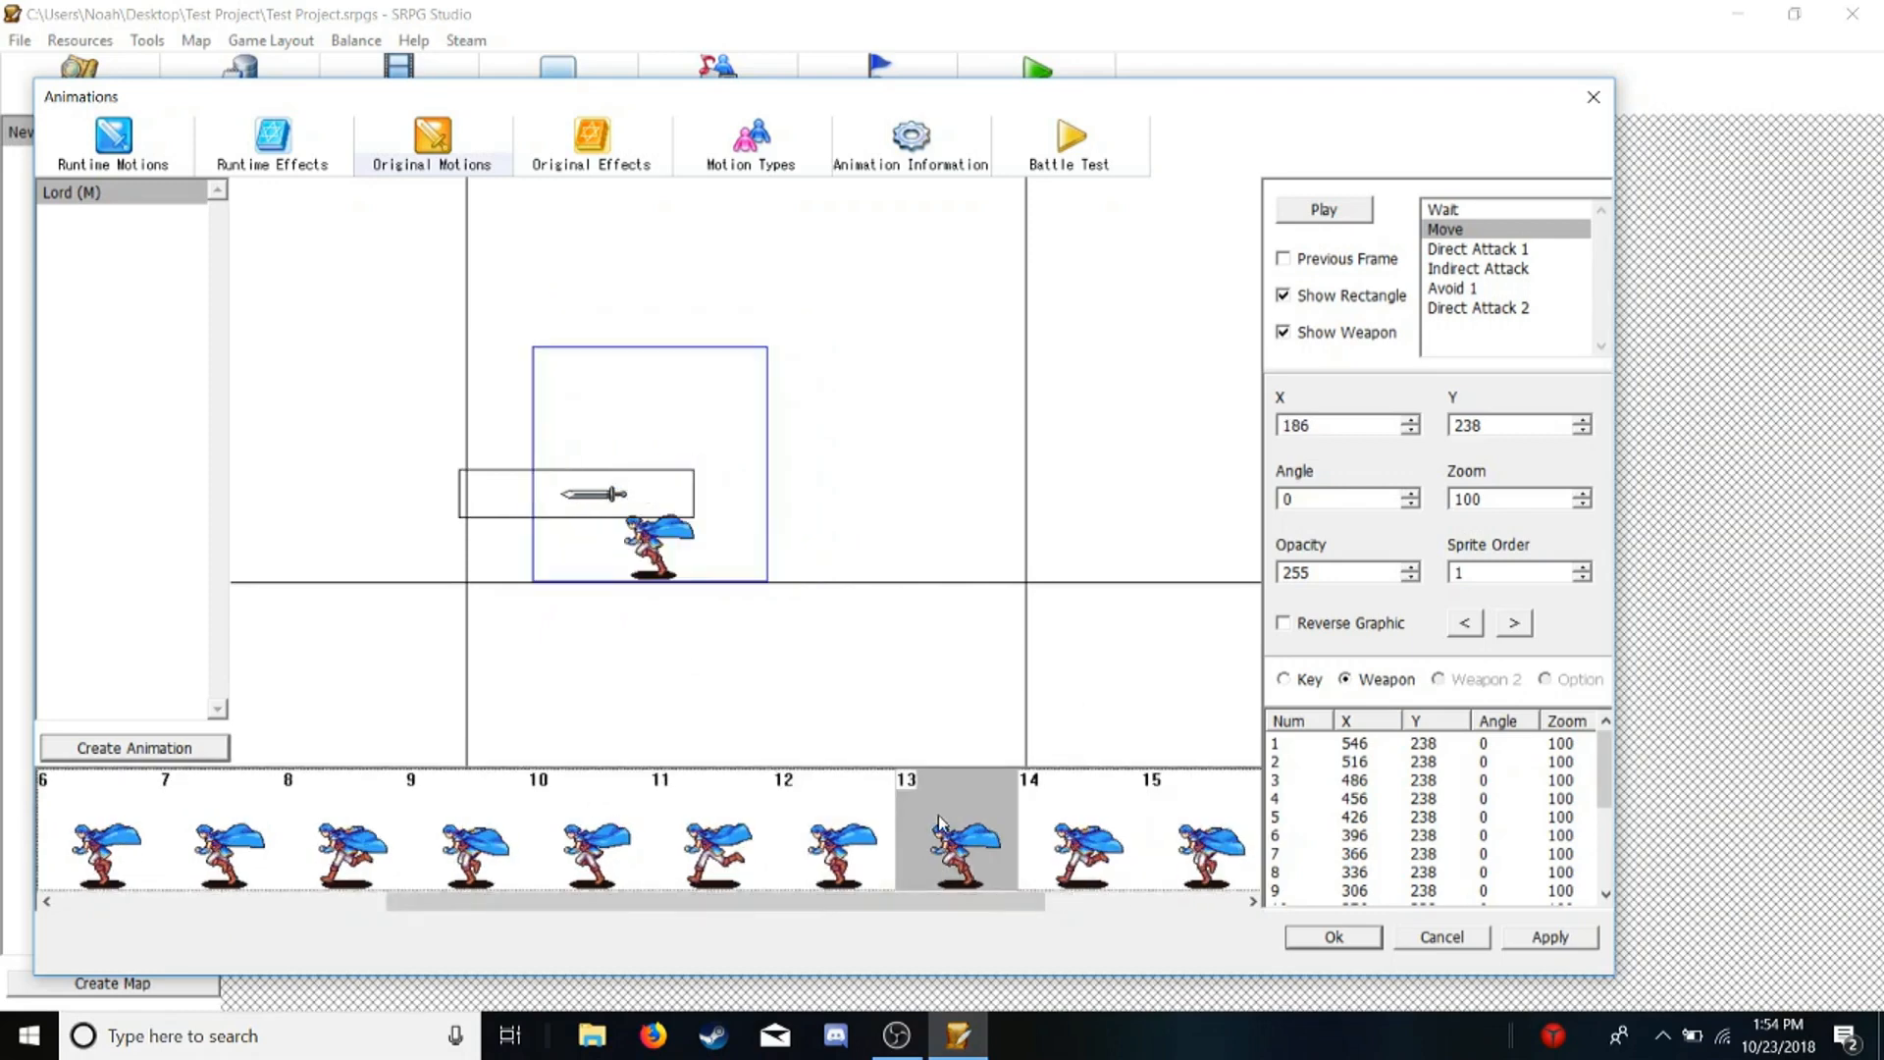
left_click_drag(644, 552, 639, 524)
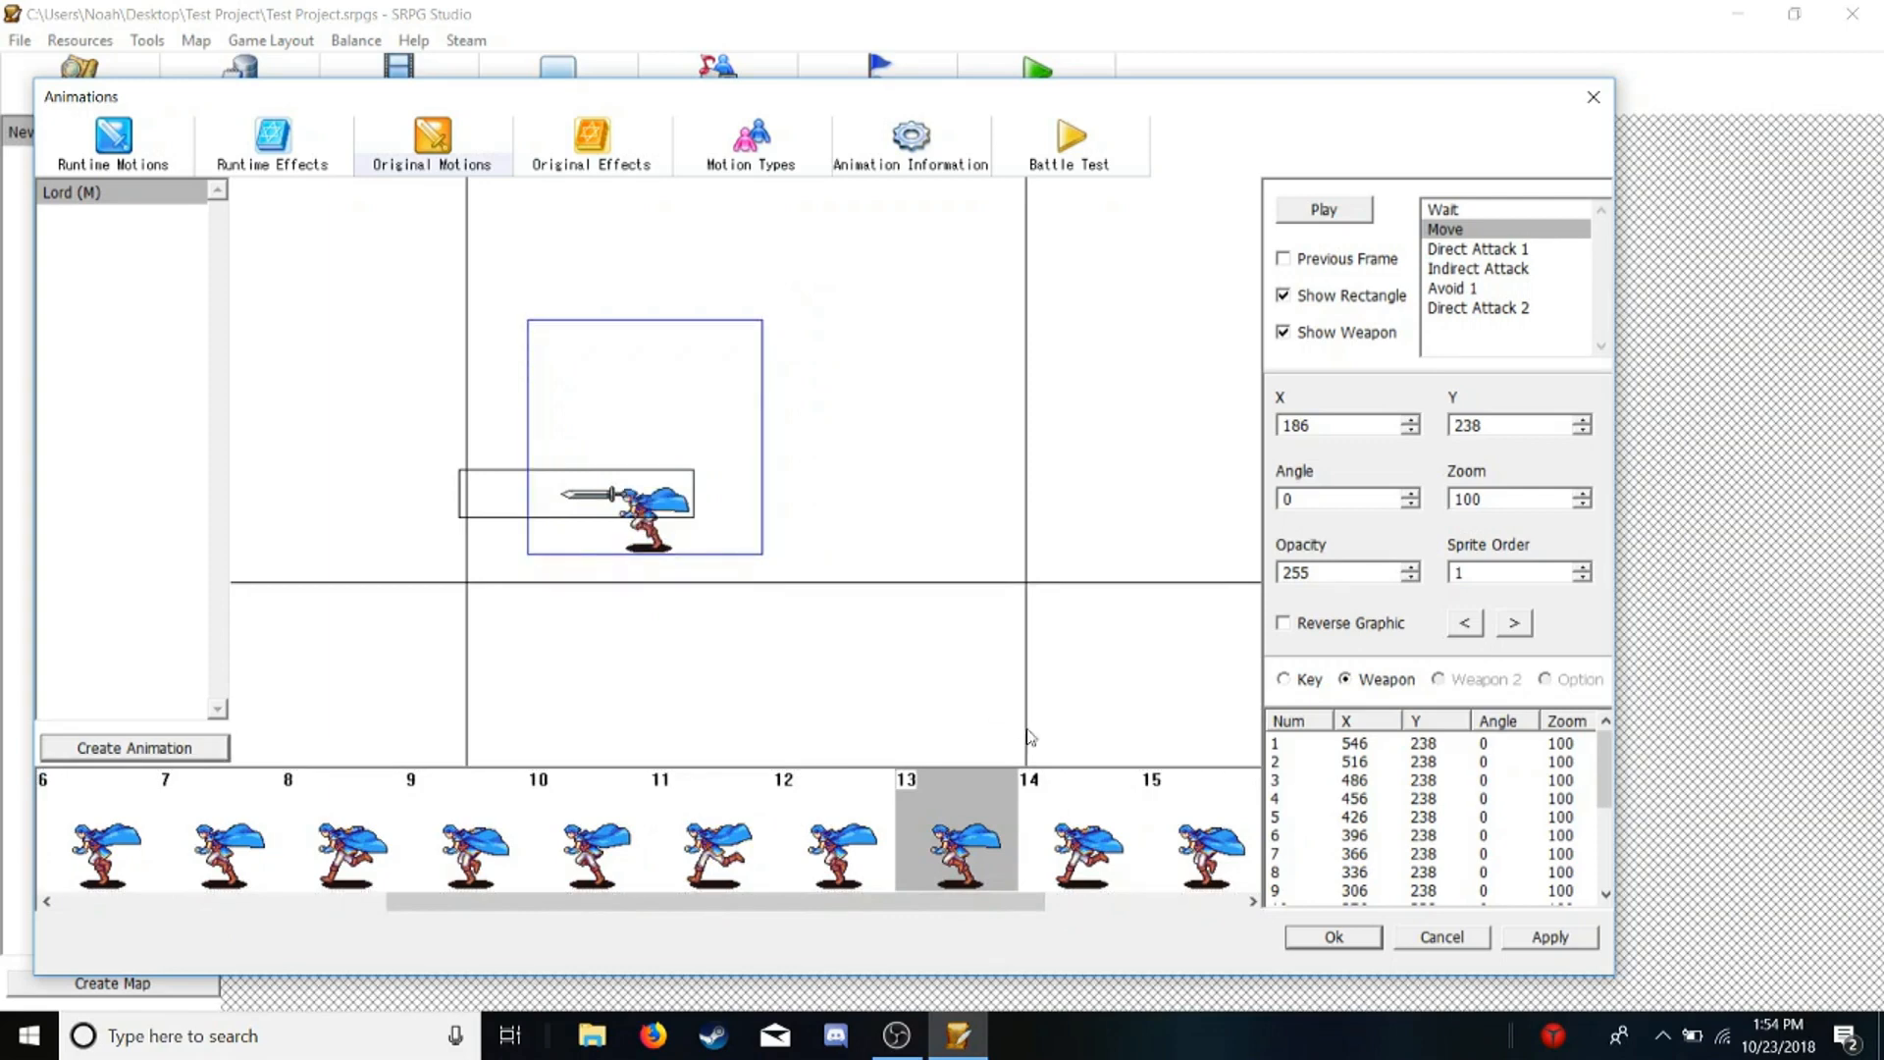
left_click(1071, 828)
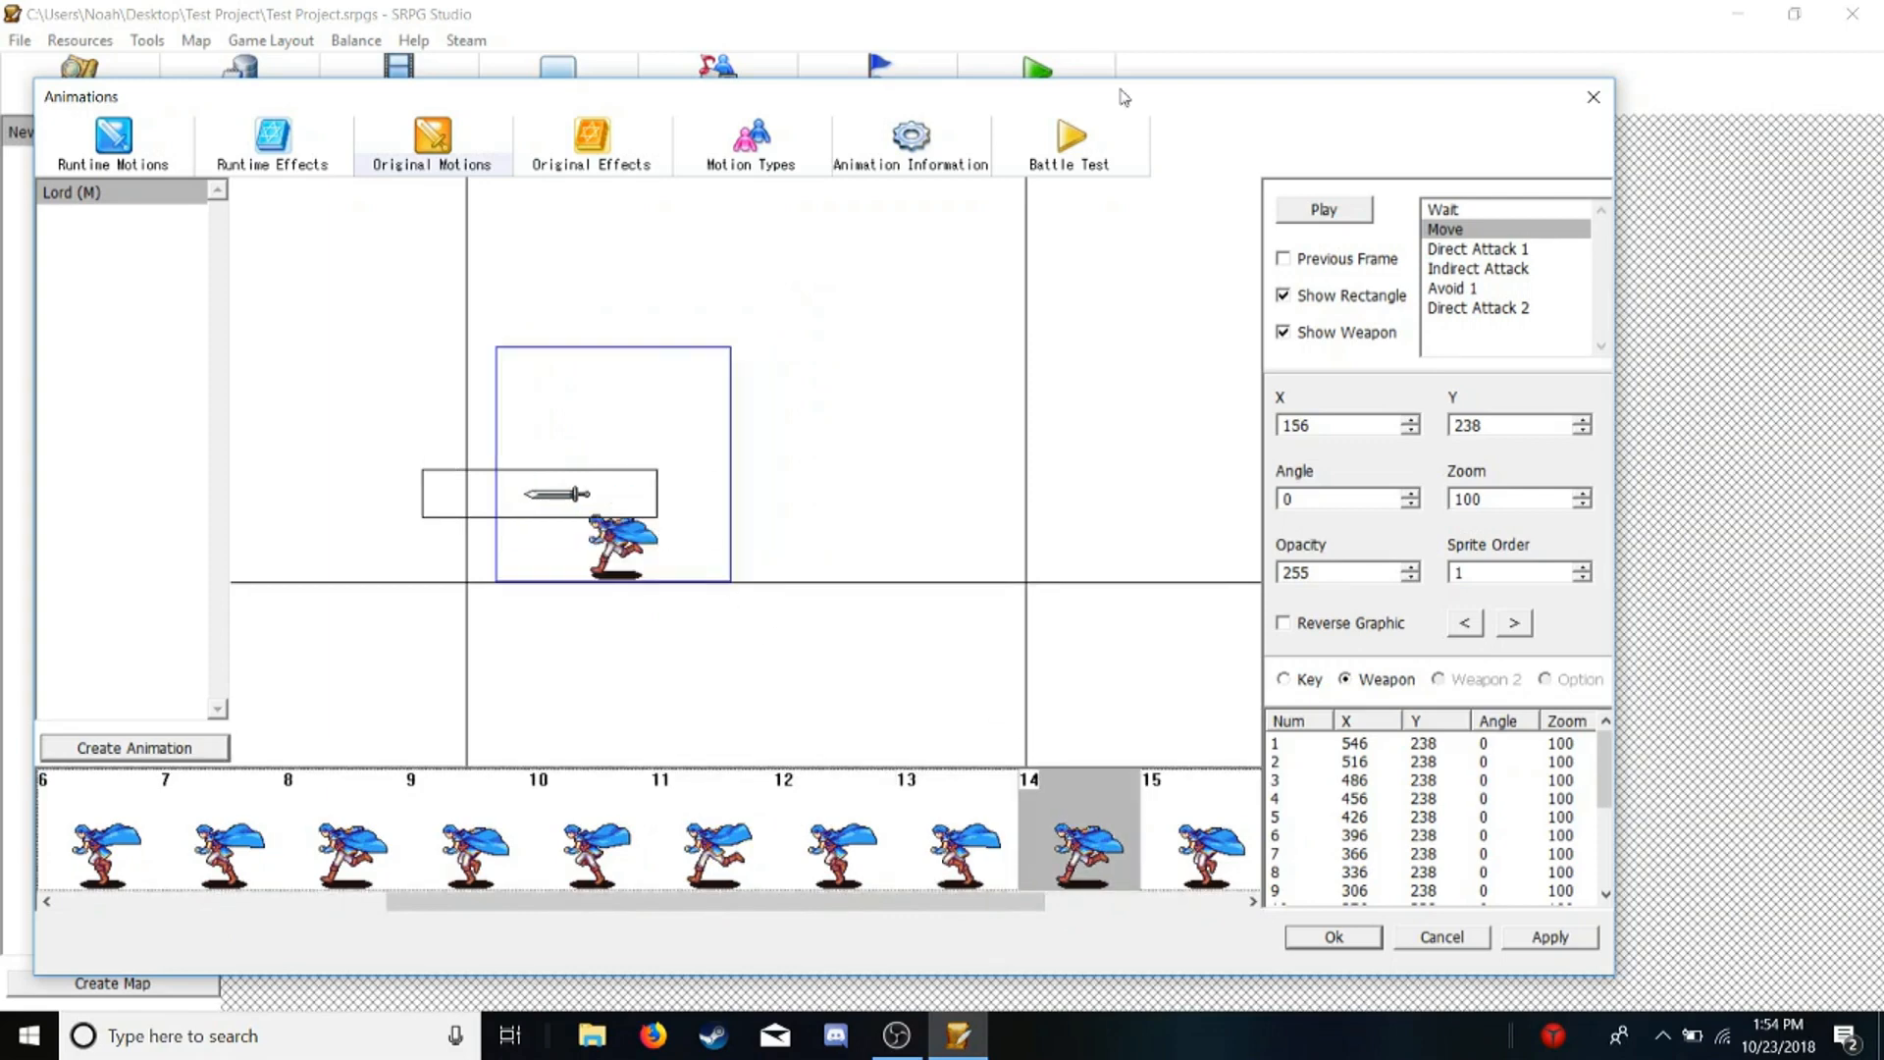
left_click(1311, 211)
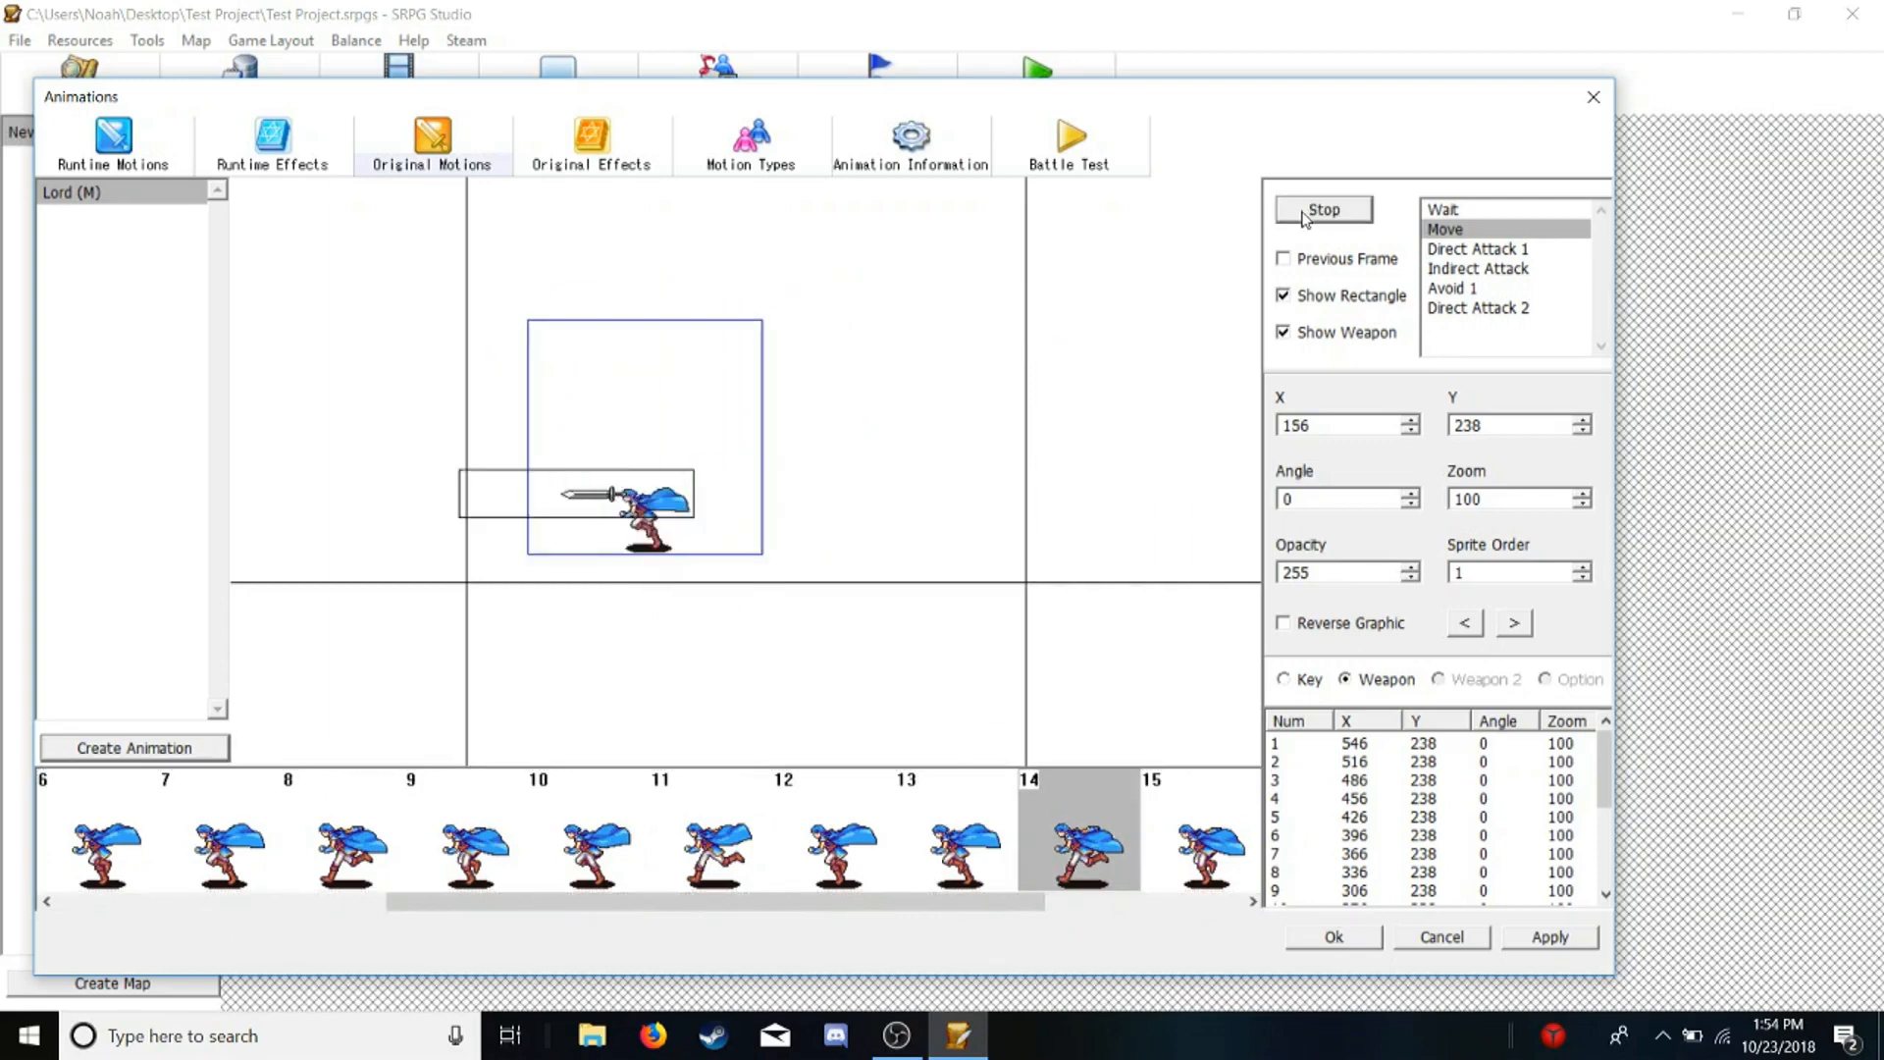
Lower the character sprite back to the ground line in the Move motion's frames 7 to 10
left_click_drag(859, 895, 646, 903)
left_click(621, 858)
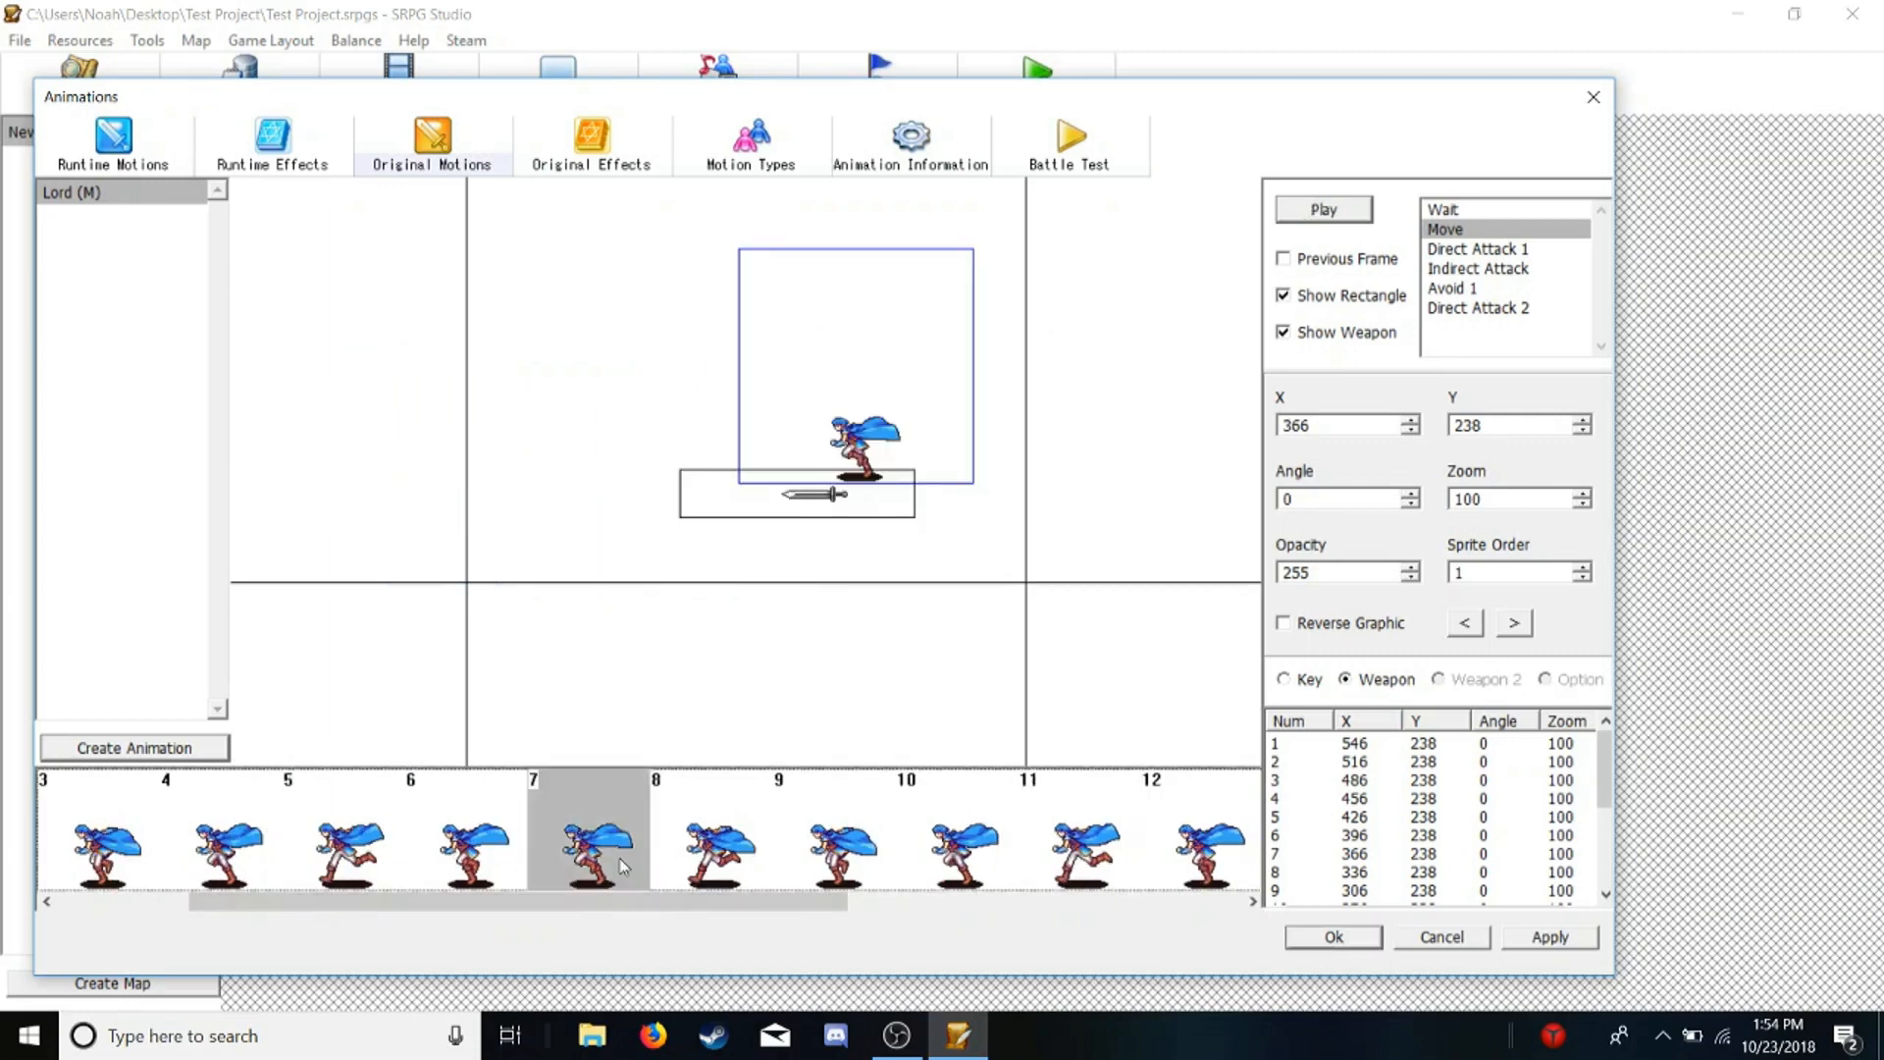
left_click(736, 852)
left_click_drag(823, 421, 820, 442)
left_click(851, 871)
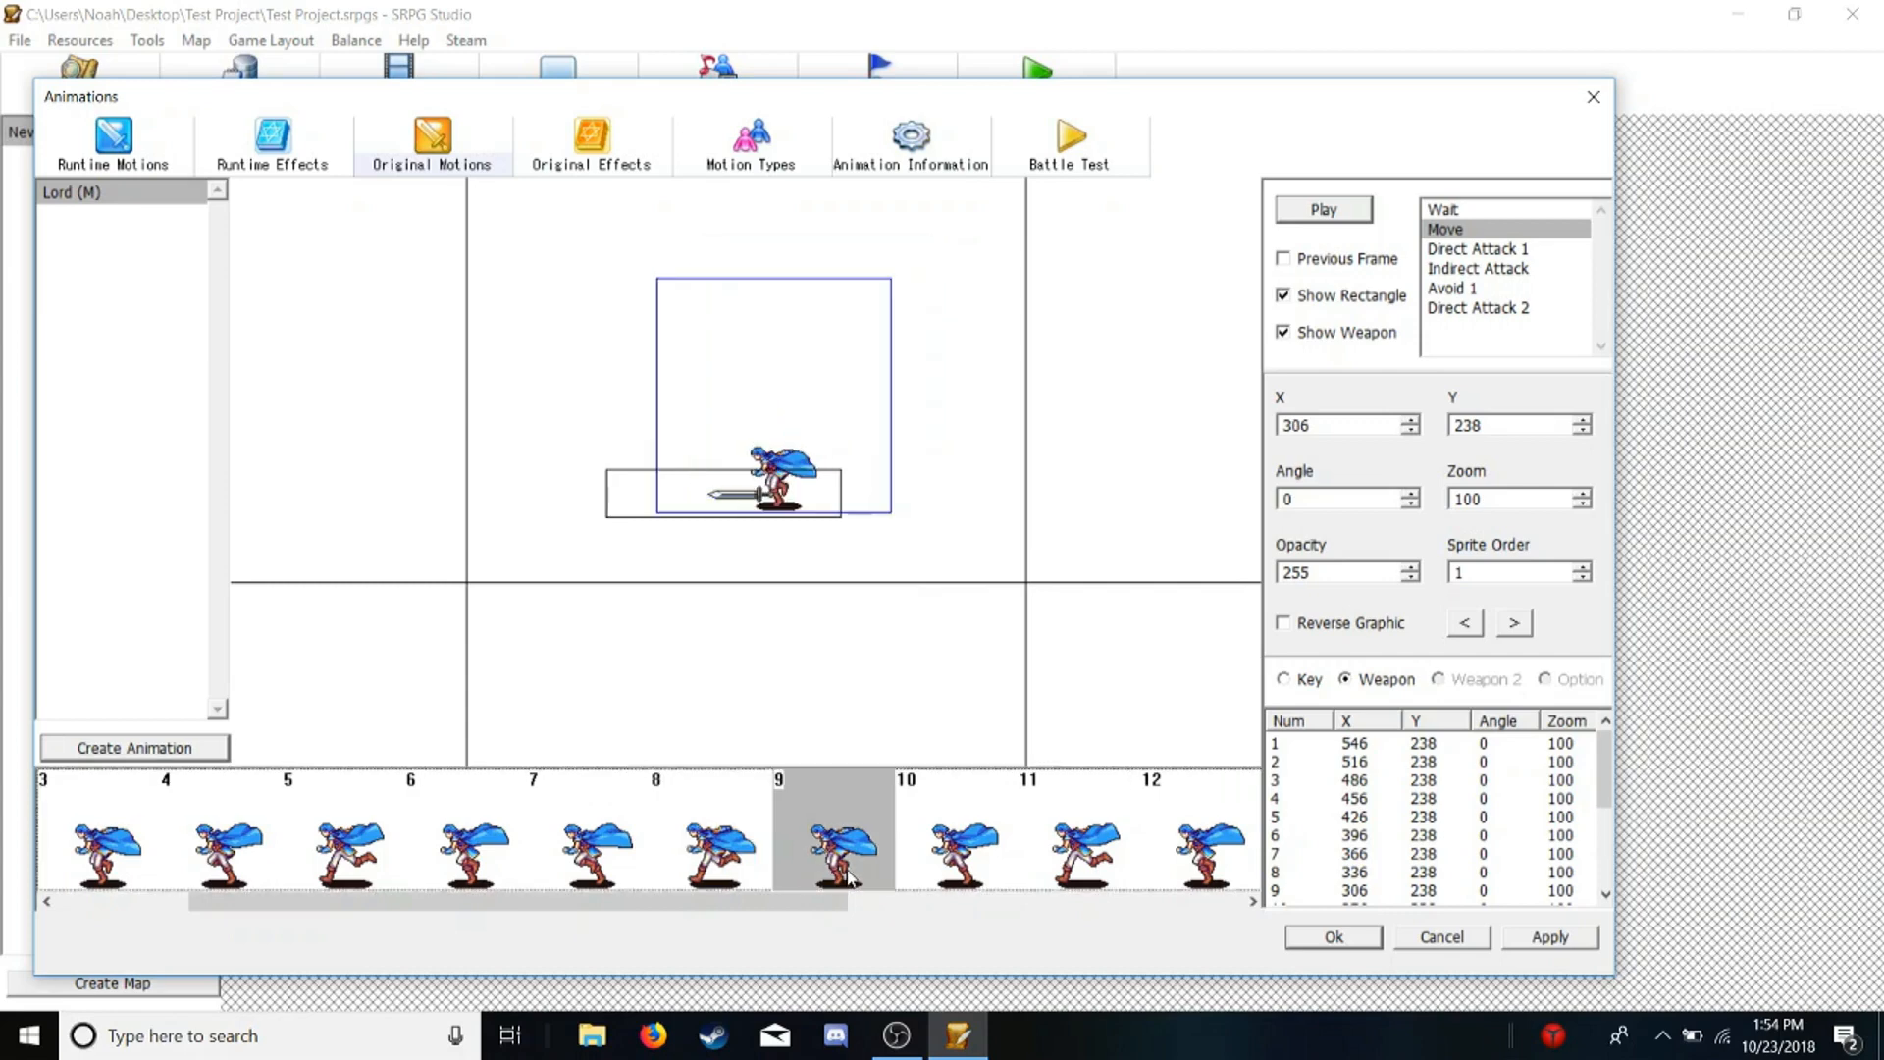
left_click(930, 852)
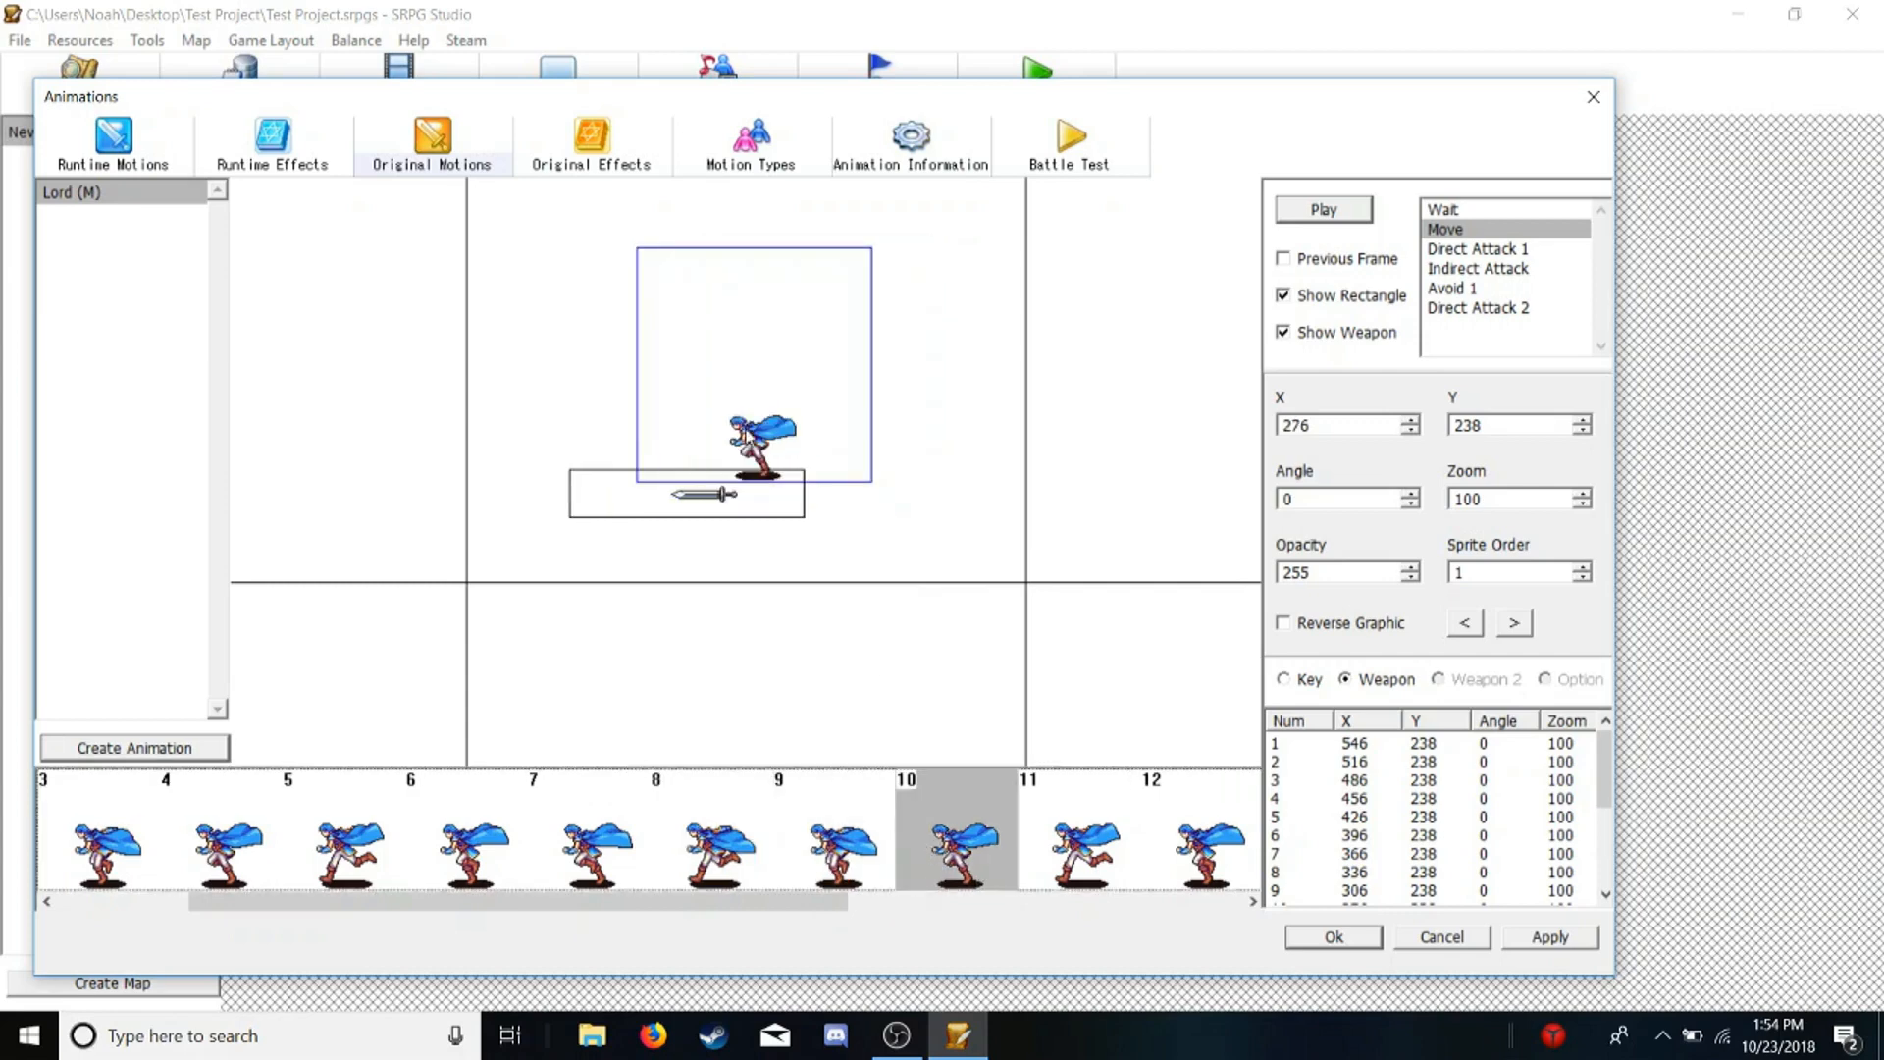
left_click_drag(749, 437, 732, 537)
Lower the character sprite back to the ground line in the Move motion's frames 11 and 12
left_click(1046, 846)
left_click(1175, 829)
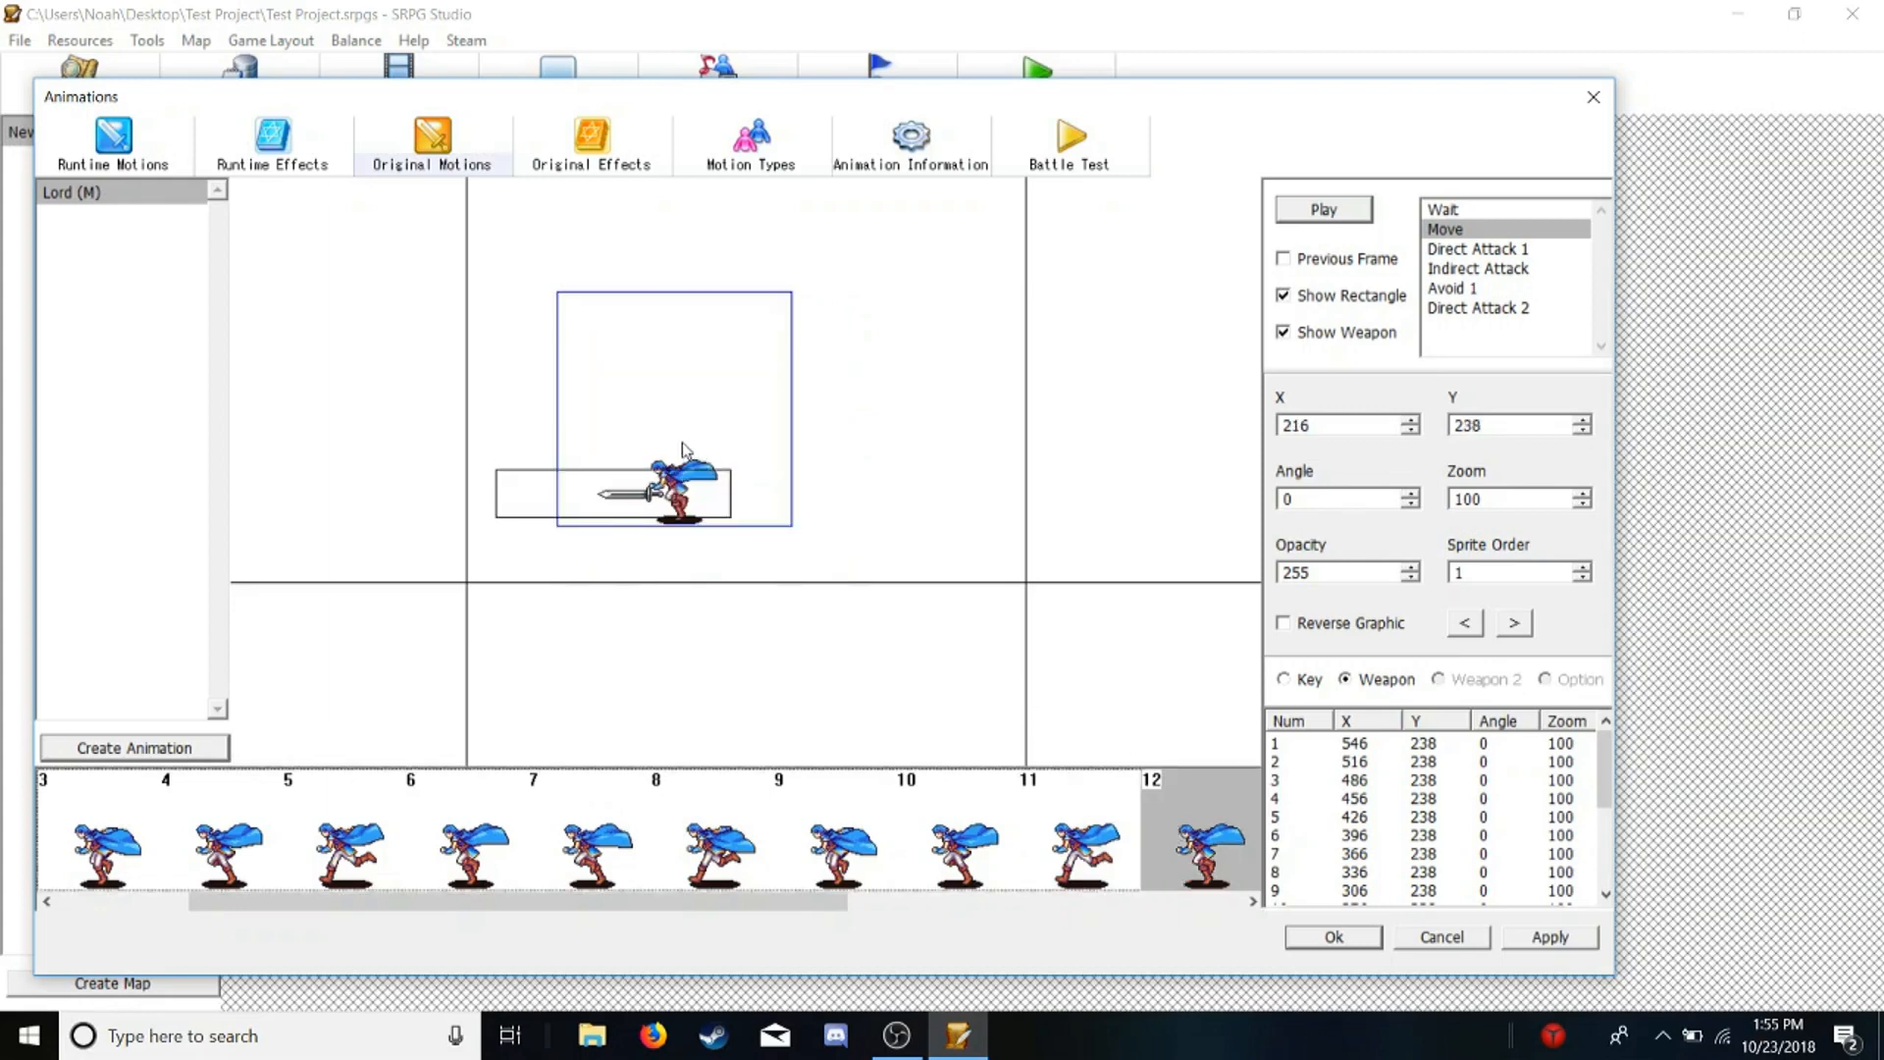
left_click_drag(692, 440, 698, 499)
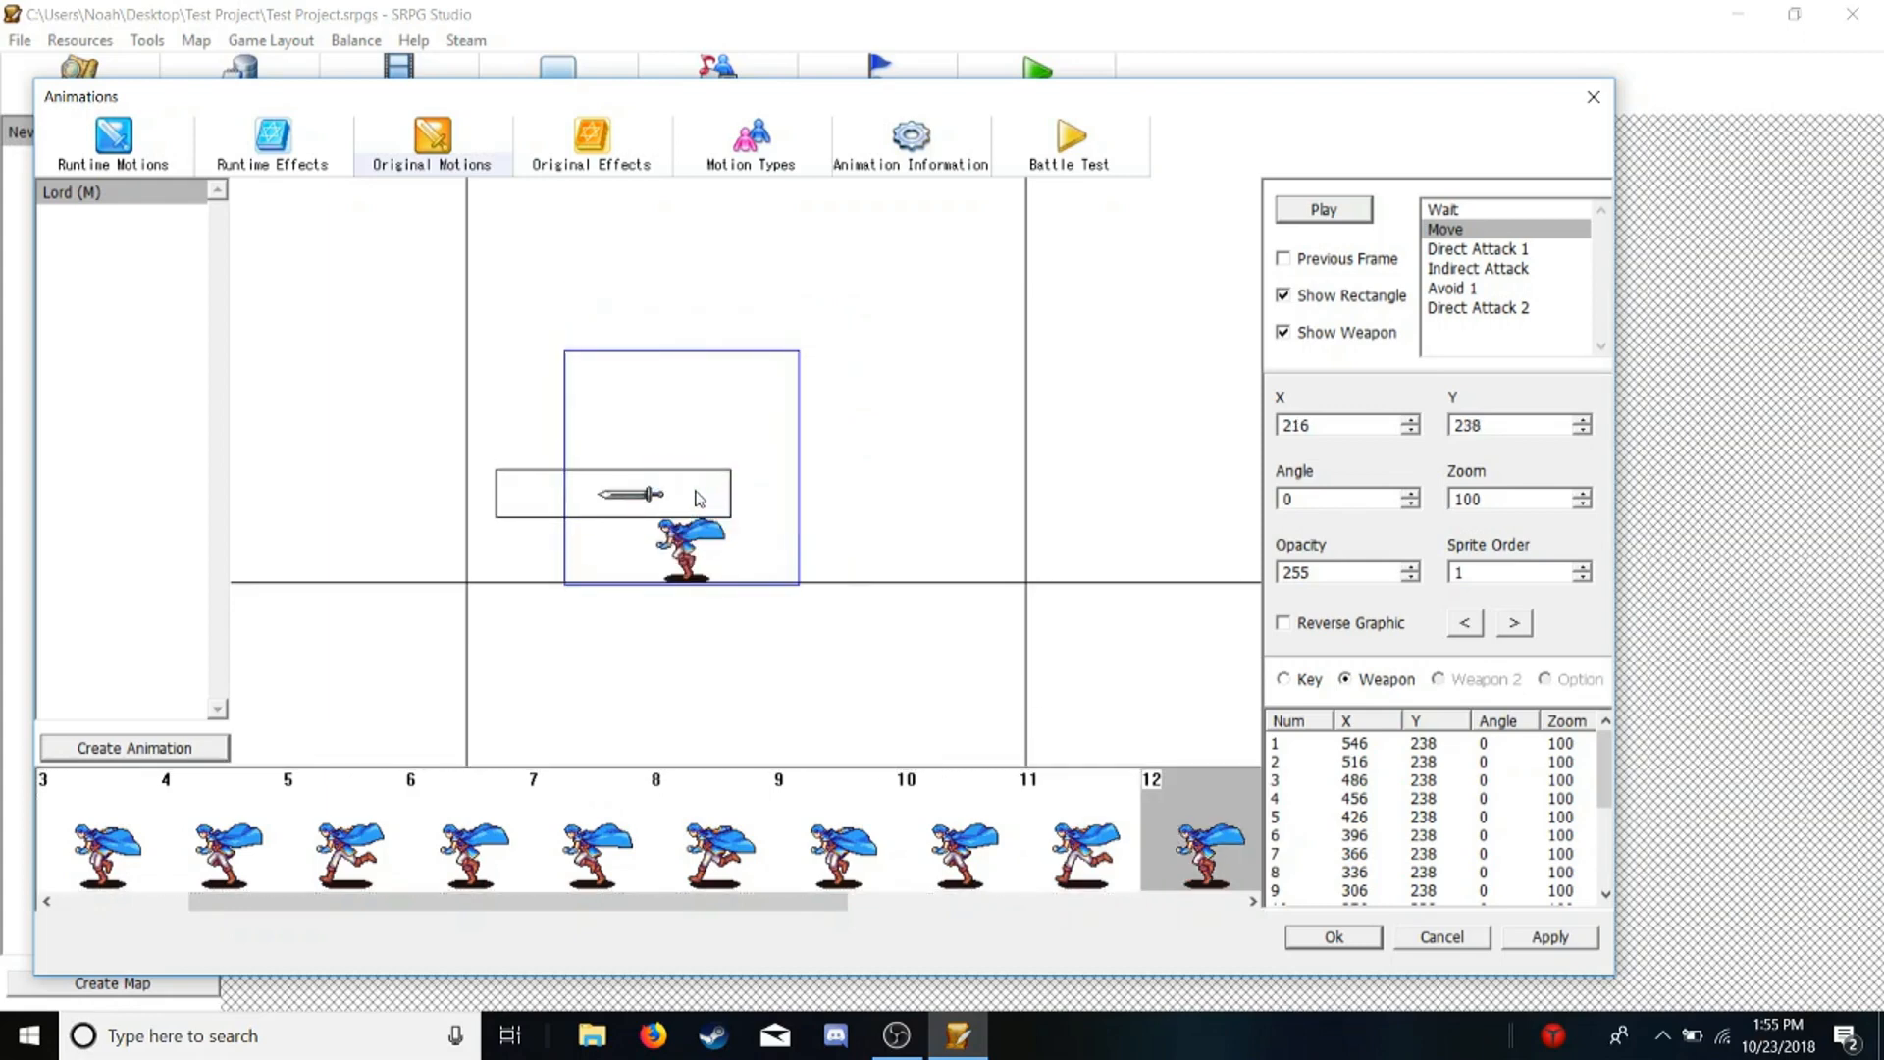
left_click(1311, 208)
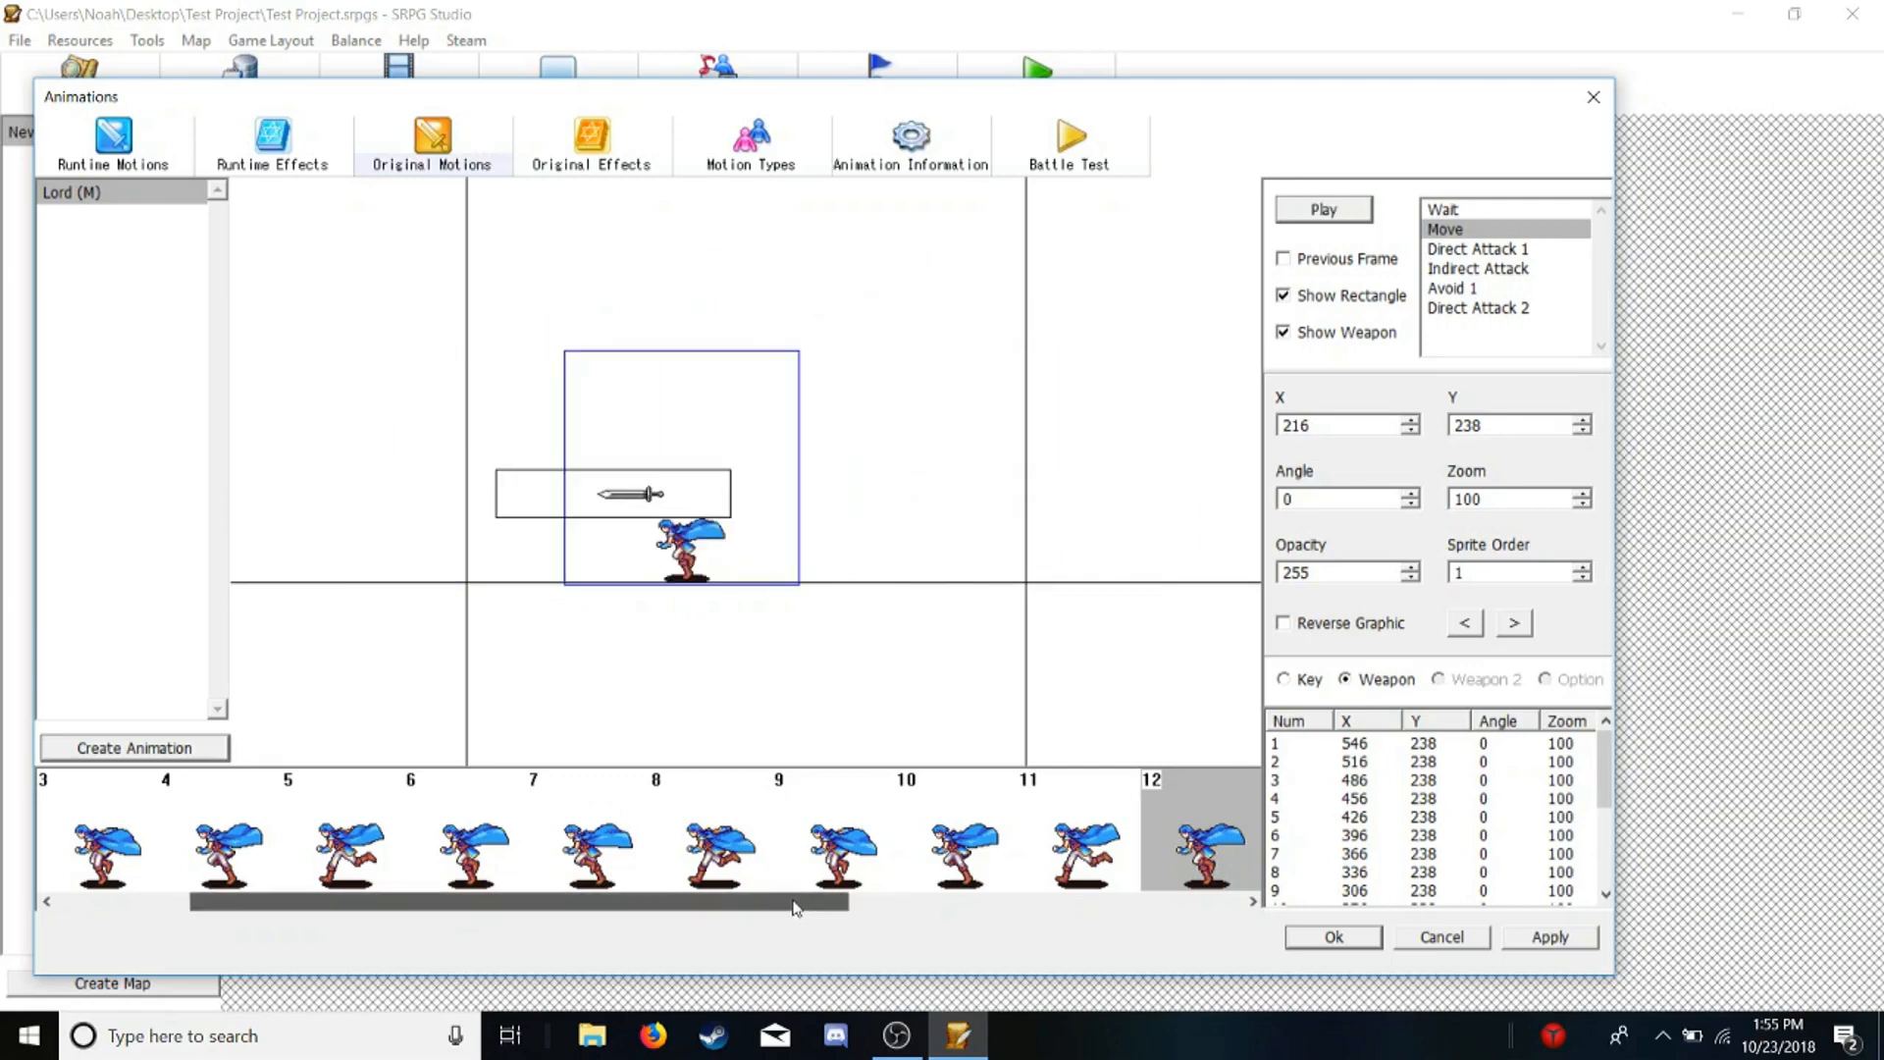
Lower the character sprite back to the ground line in frame 13 and show frame 14 of the Move motion
left_click_drag(791, 901, 990, 908)
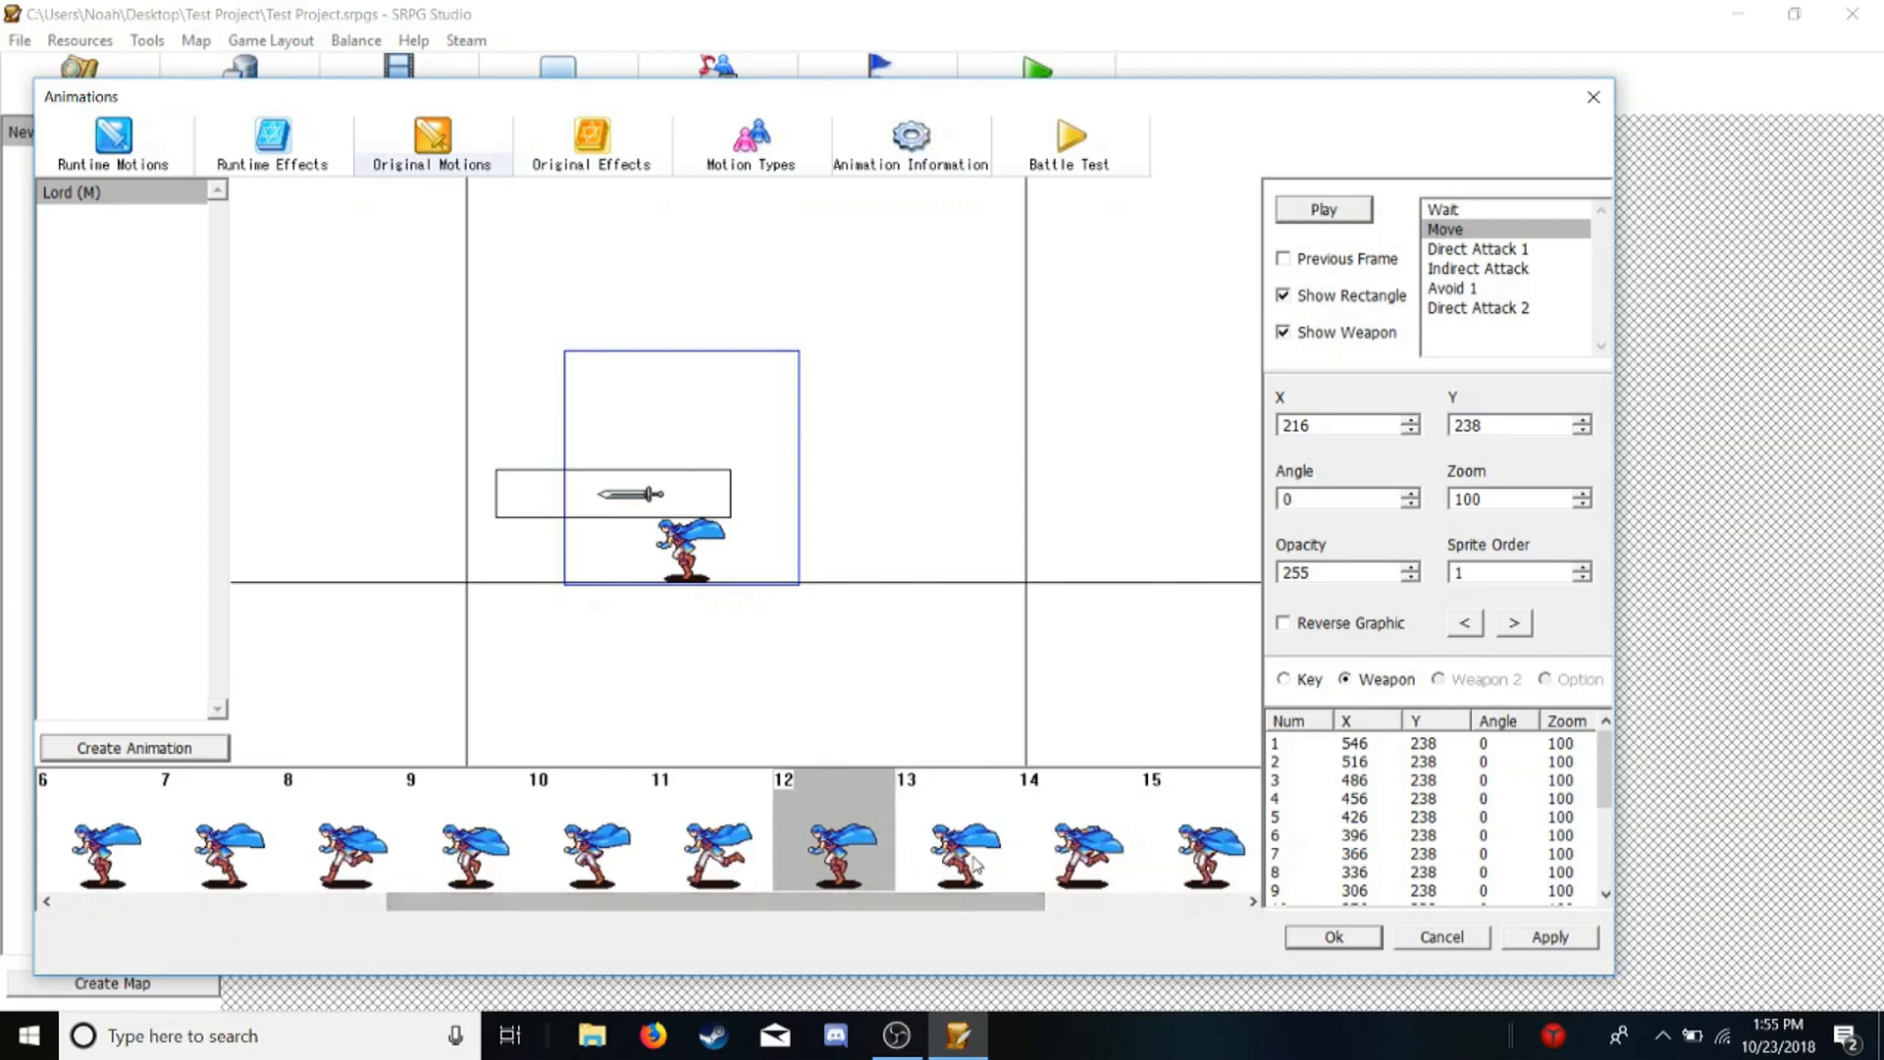
left_click(975, 862)
left_click_drag(637, 390, 635, 416)
left_click(1085, 874)
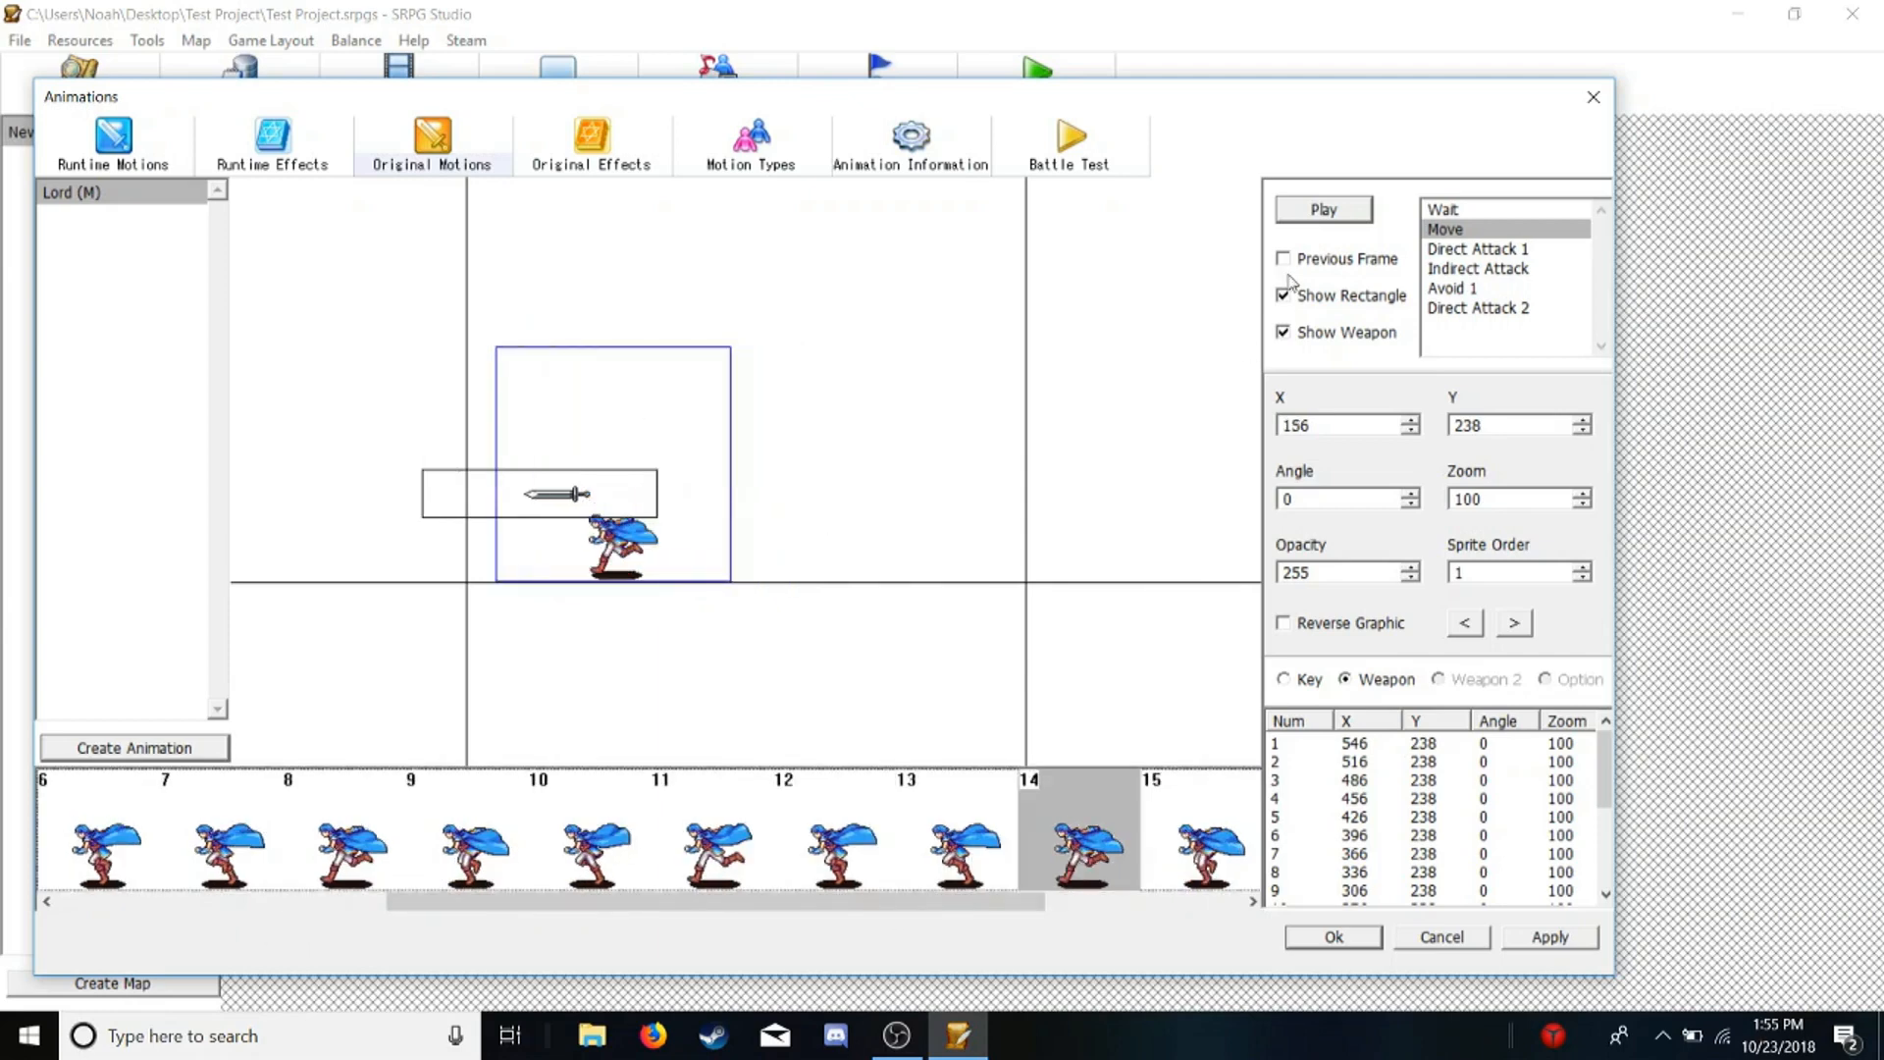
Play the Move motion twice to review the character's run along the ground line
left_click(1319, 218)
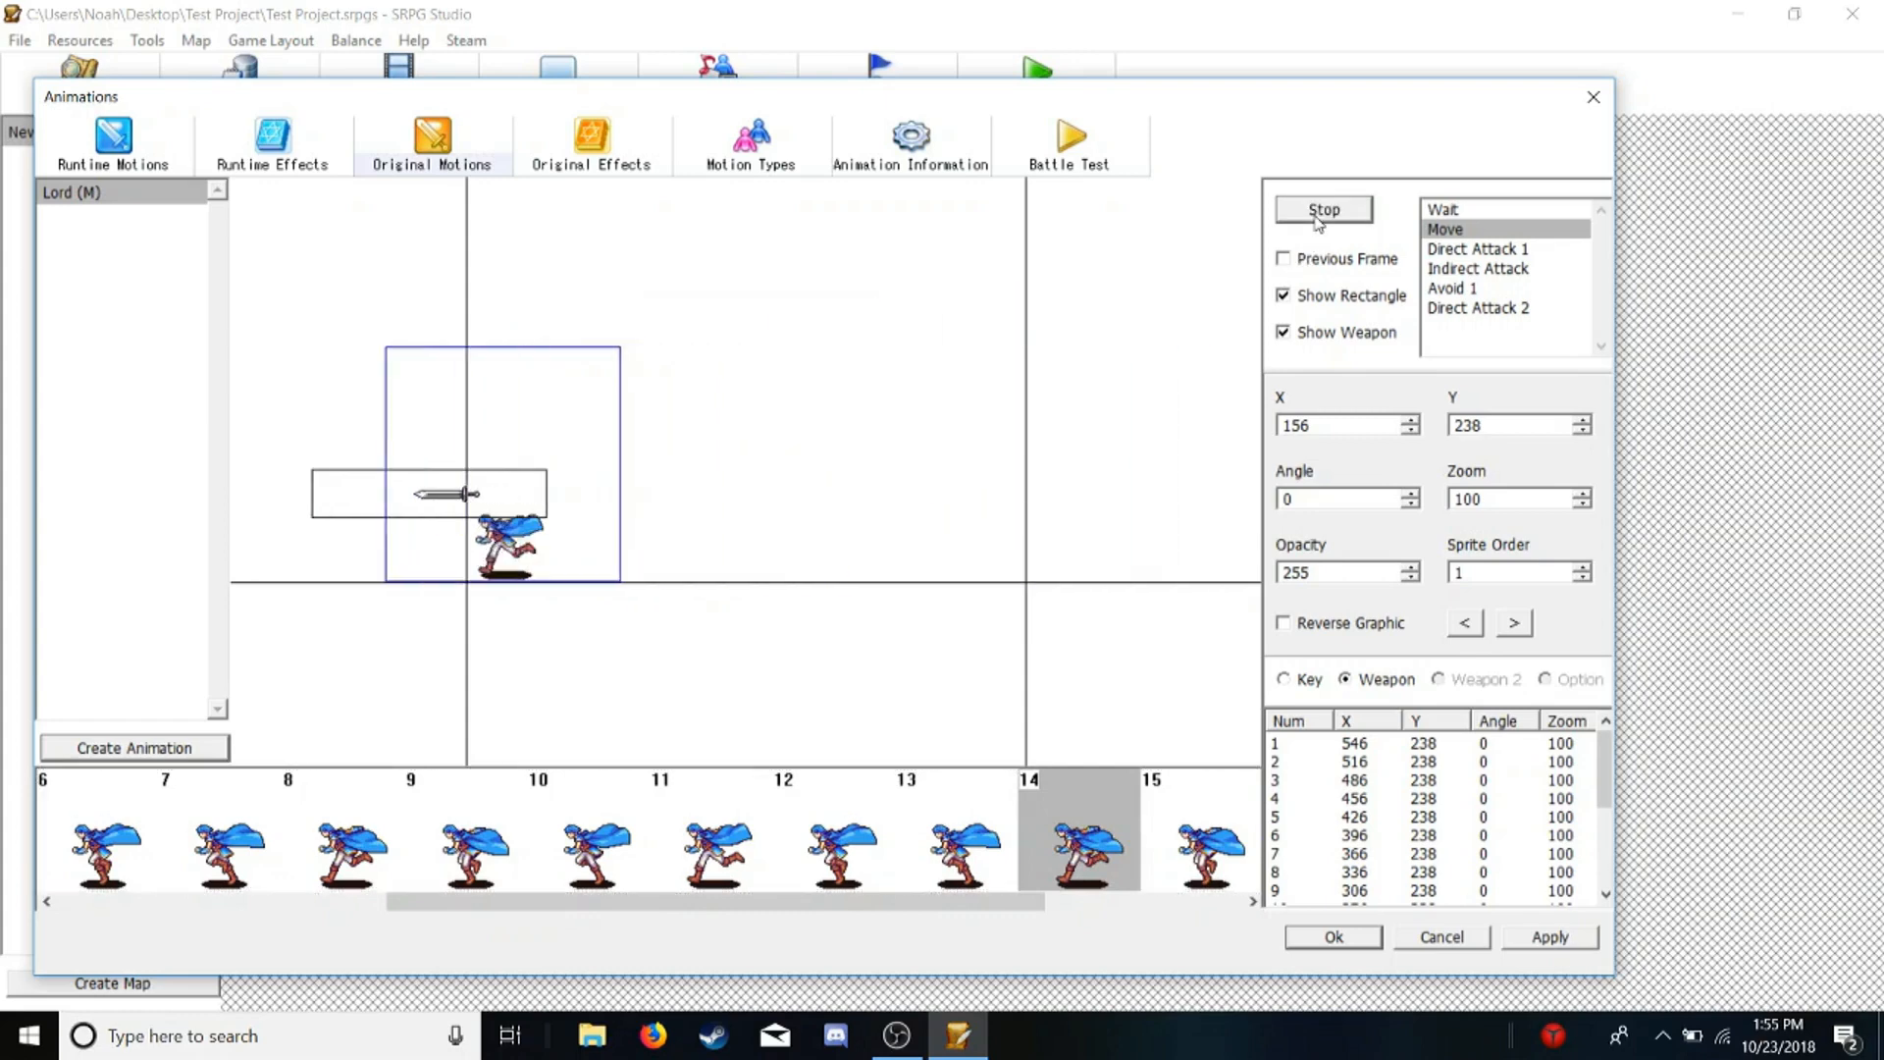
left_click(1320, 218)
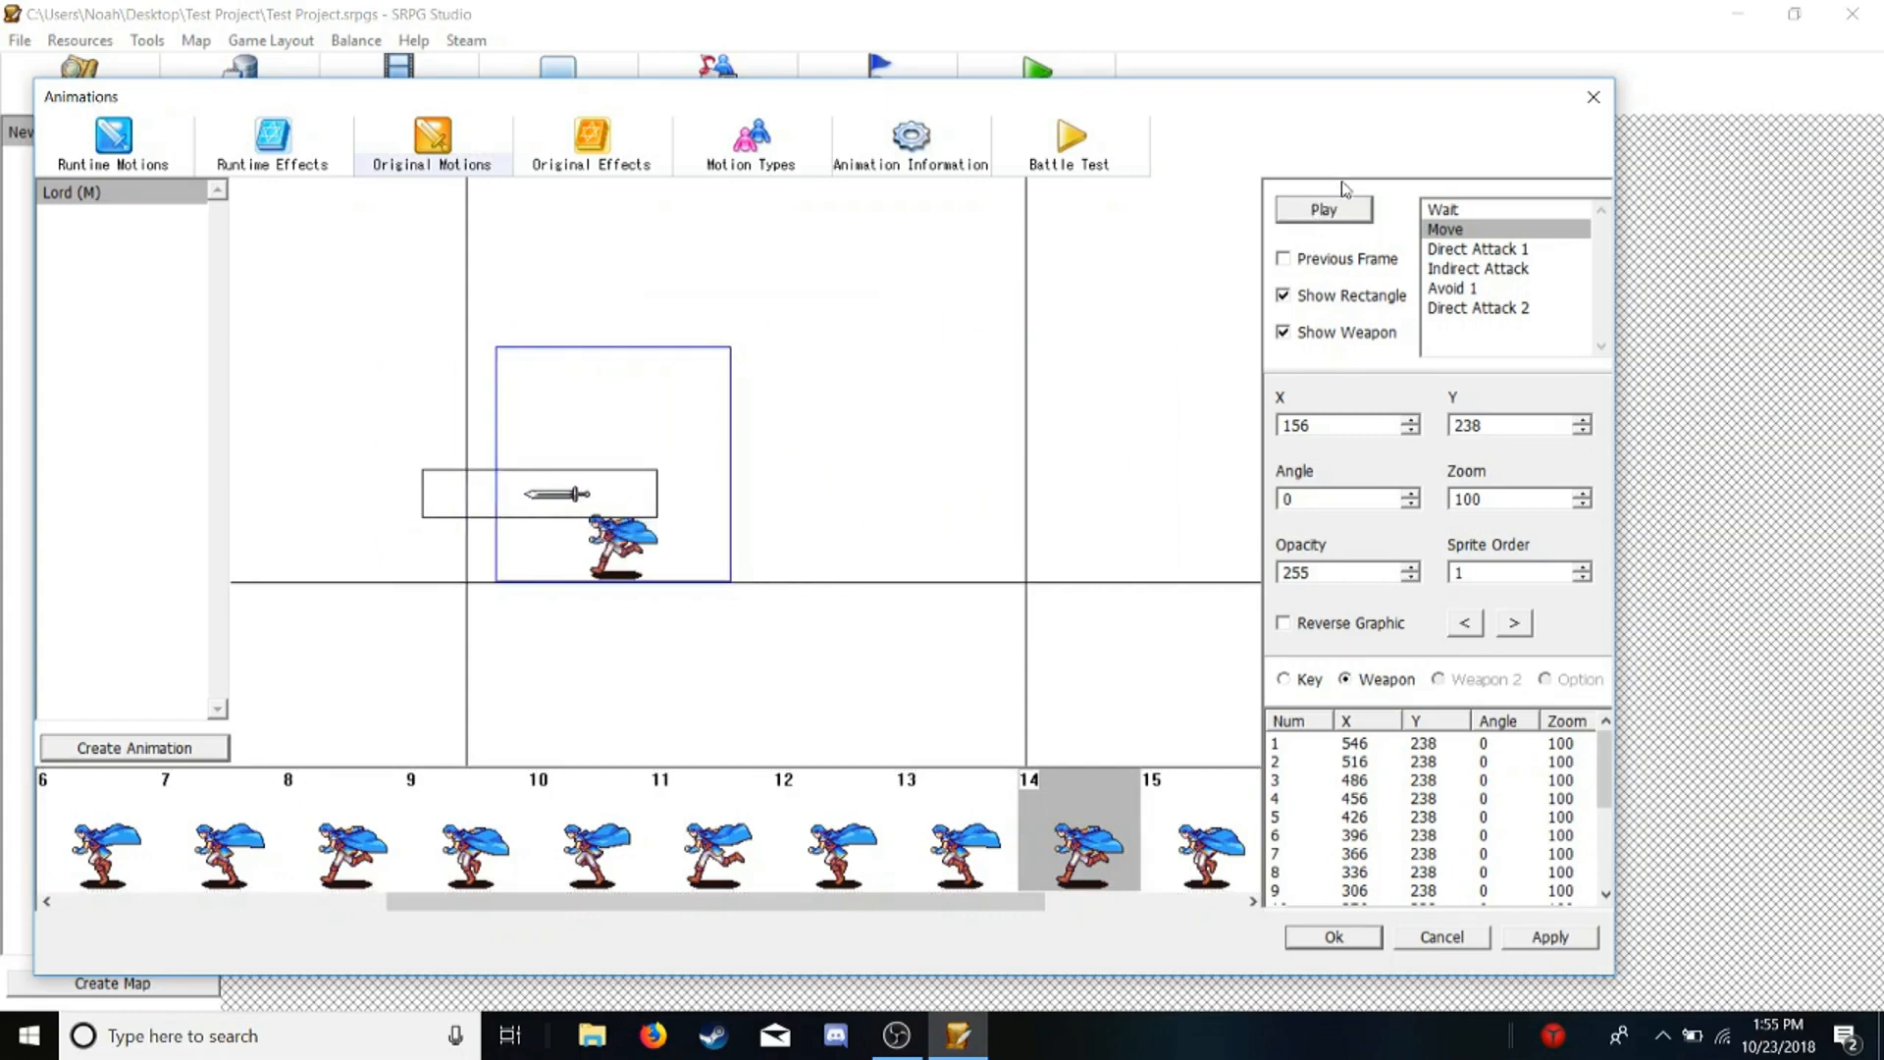
left_click(1343, 218)
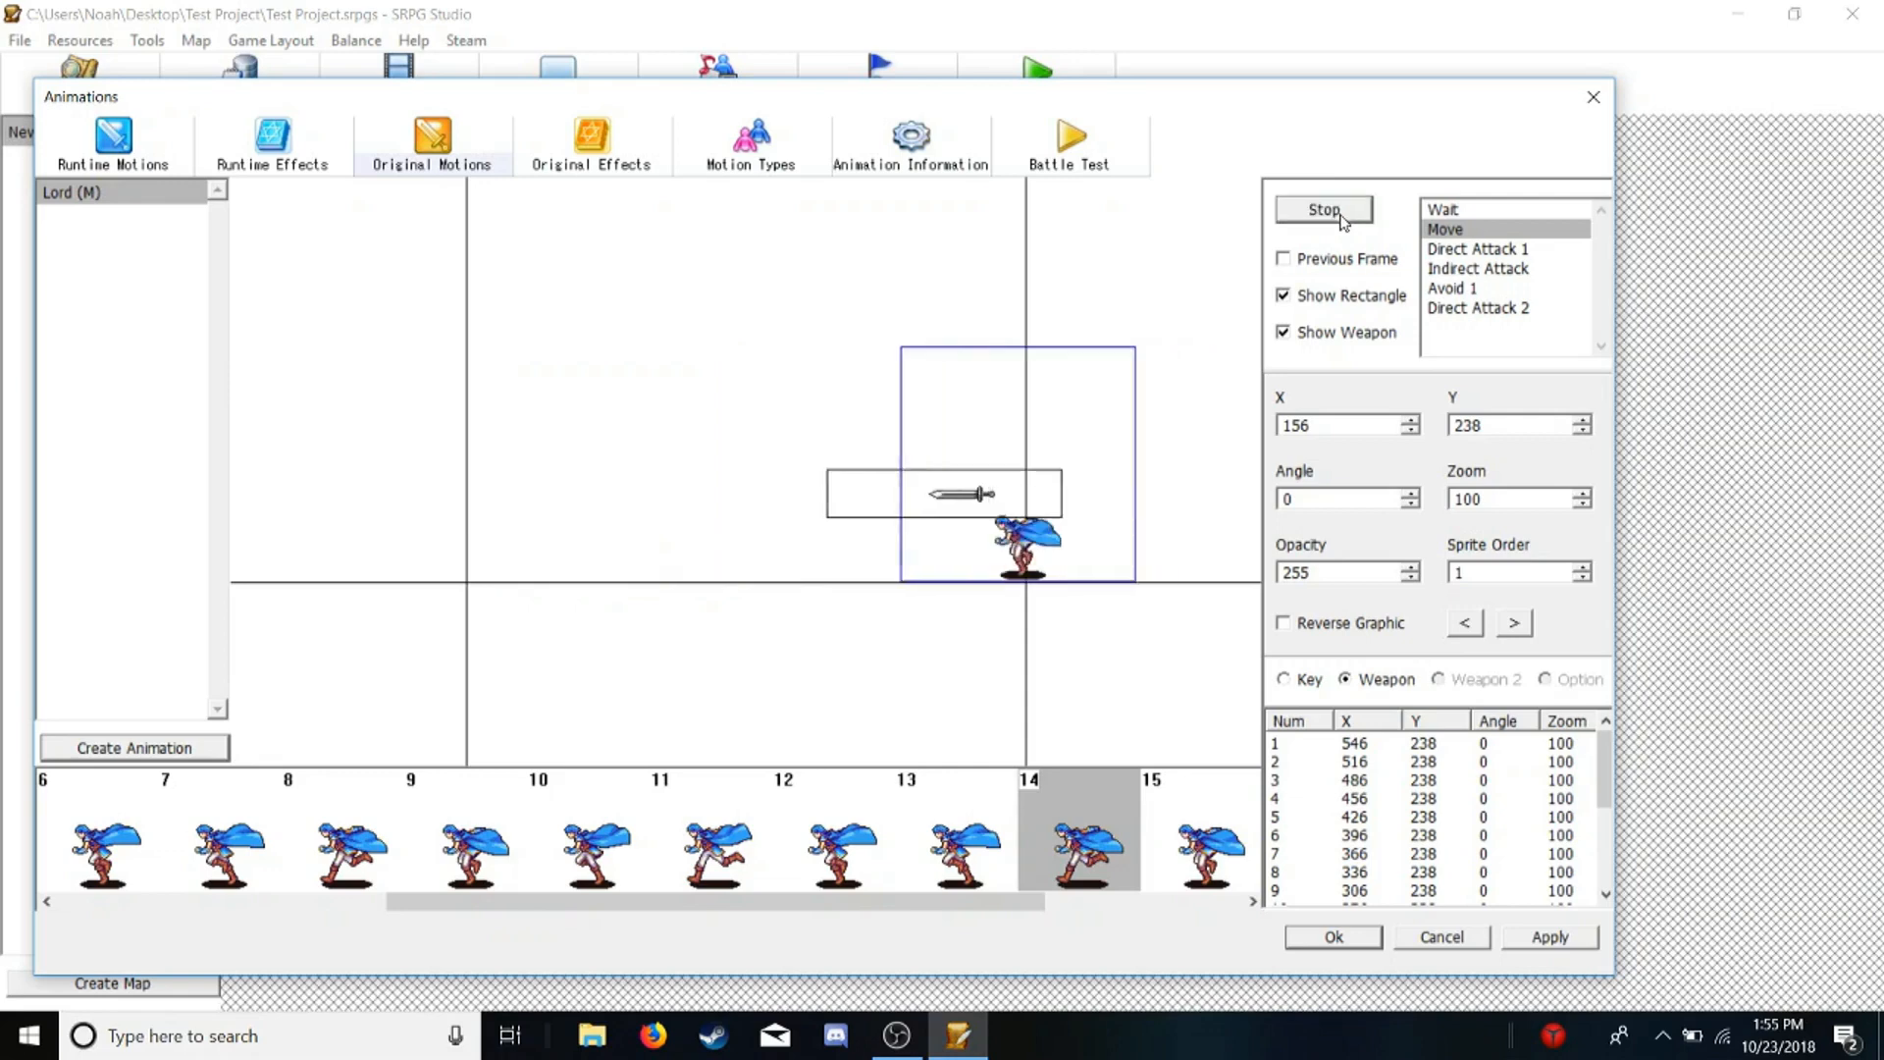
In frame 1 of the Direct Attack 1 motion, rotate the sword to angle 50 and place it above the character's raised hand
left_click(1509, 252)
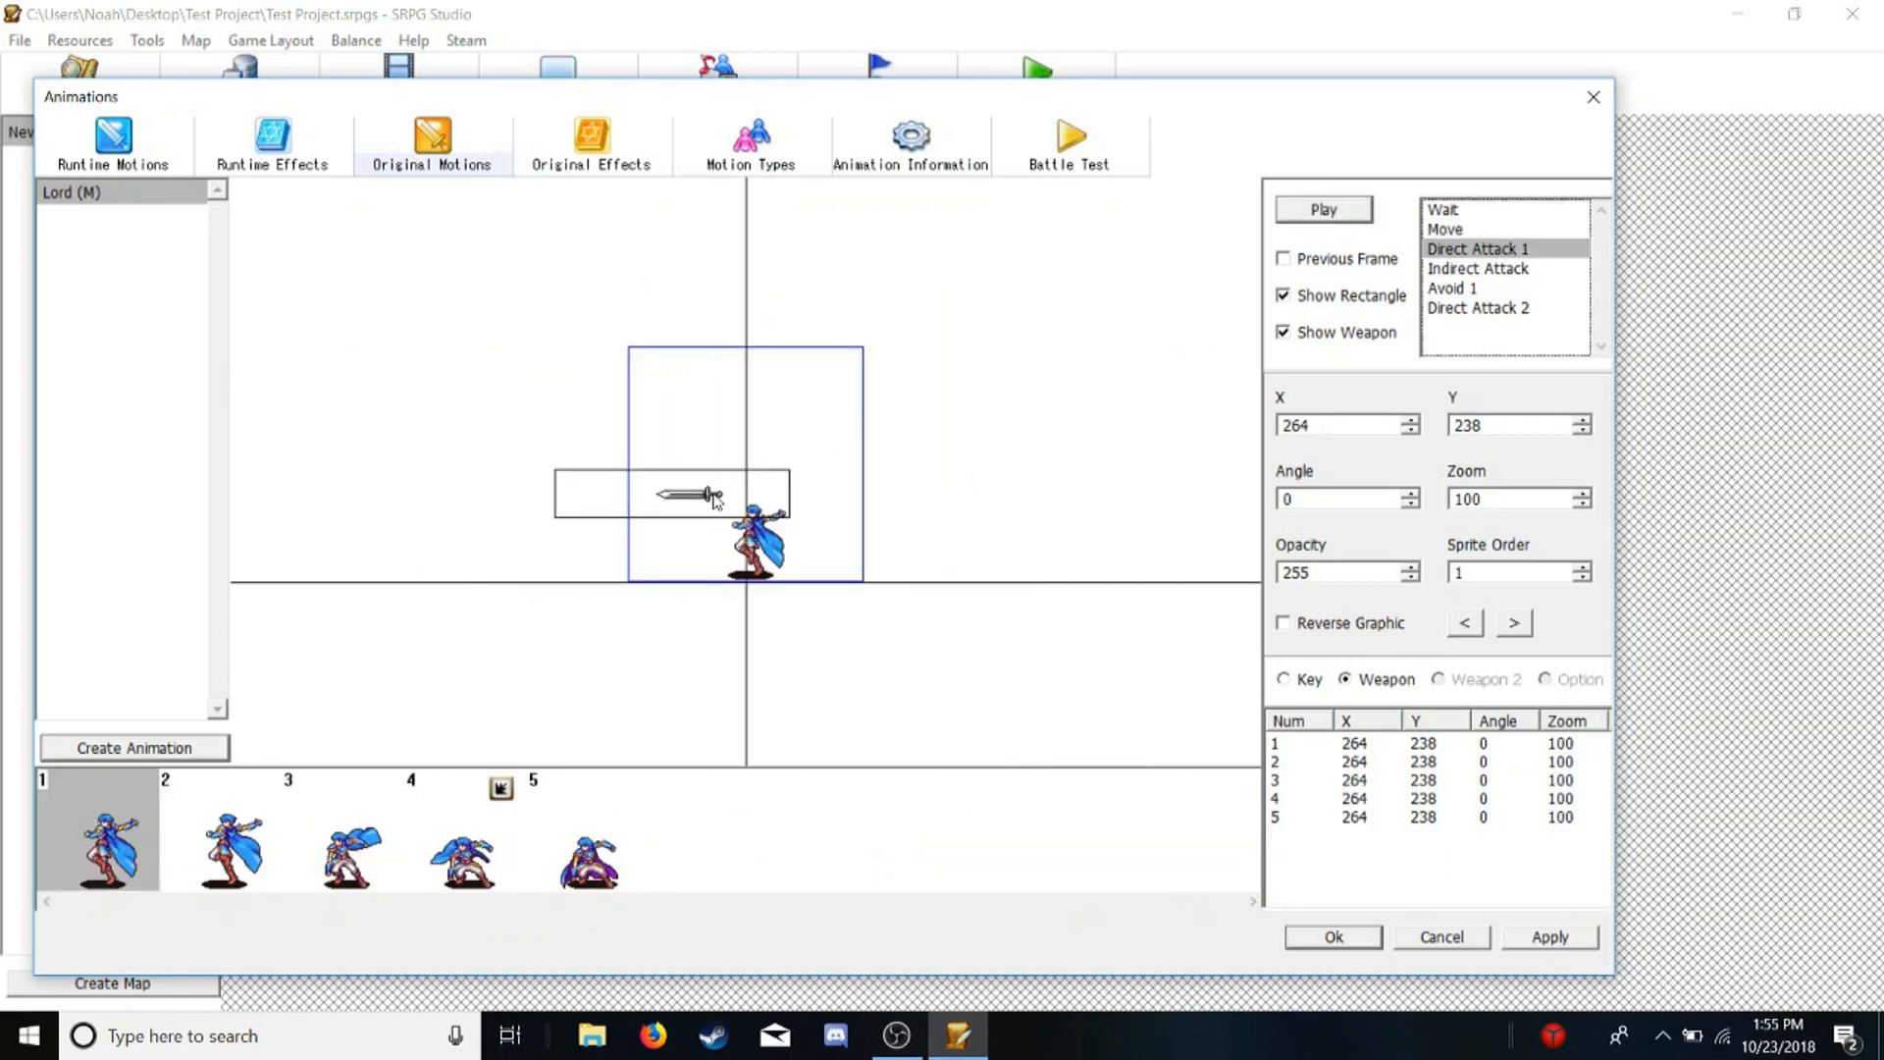
left_click_drag(715, 501, 793, 514)
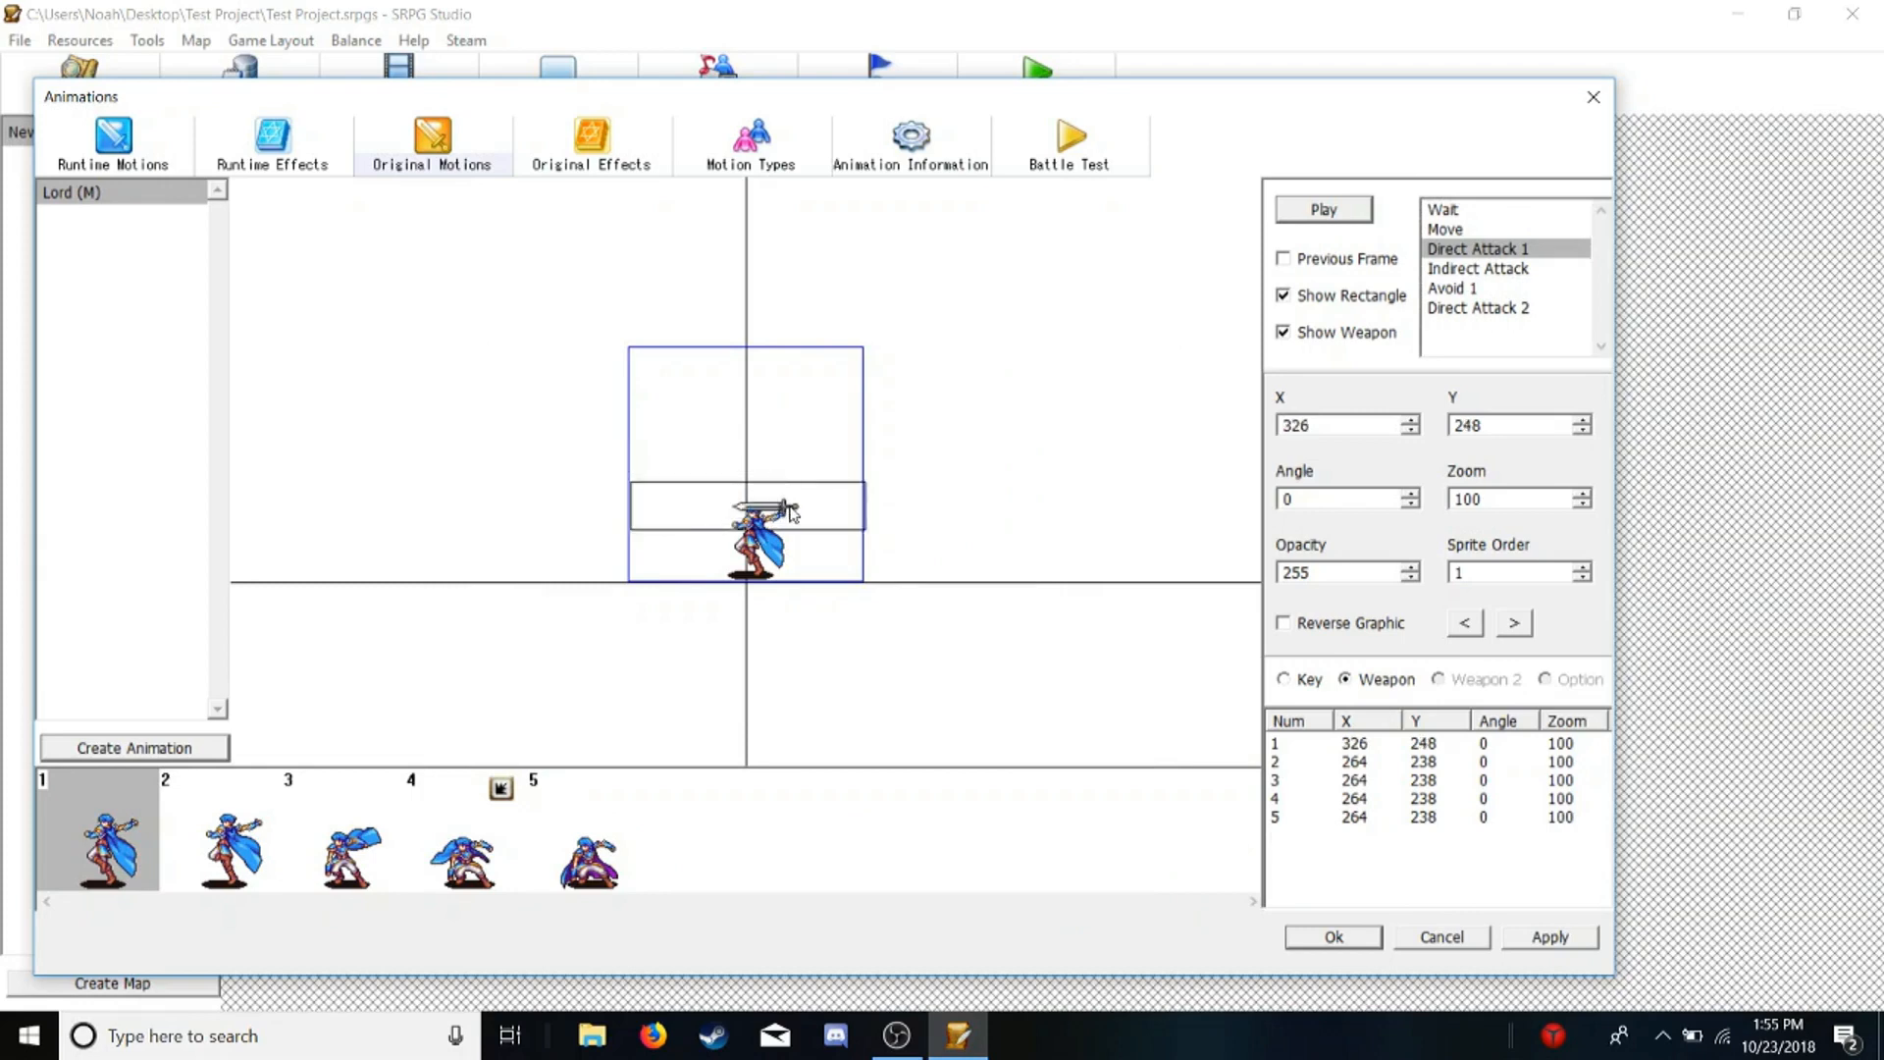
left_click(1413, 493)
left_click(1414, 493)
left_click(1413, 493)
left_click(1414, 492)
left_click(1414, 492)
left_click(1413, 492)
left_click(1414, 491)
left_click(1413, 493)
left_click(1414, 493)
left_click(1413, 493)
left_click(1413, 493)
left_click(1413, 493)
left_click_drag(1413, 493, 1414, 492)
left_click_drag(755, 516, 763, 487)
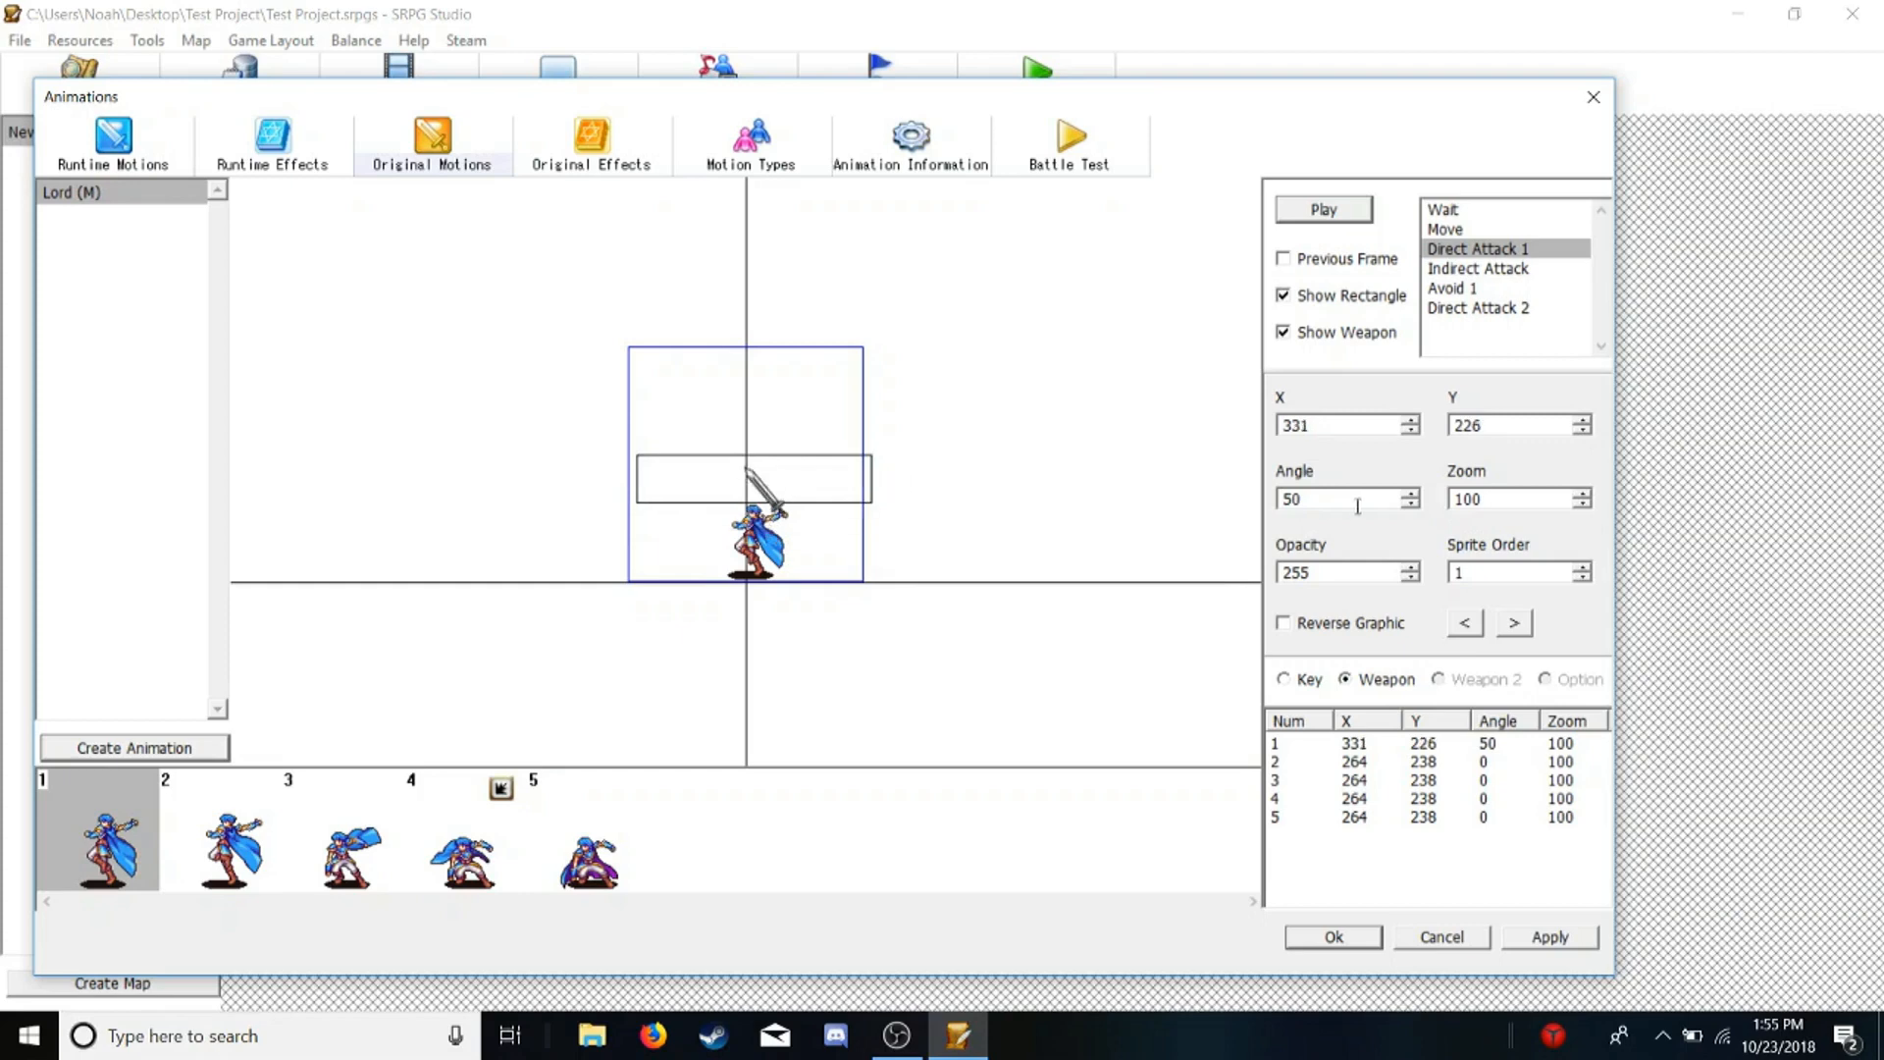
Refine the sword in Direct Attack 1's frame 1 to angle 57 at X 334, Y 226 so it meets the hand
left_click_drag(1416, 494, 1416, 495)
left_click(1416, 494)
left_click_drag(775, 492, 776, 506)
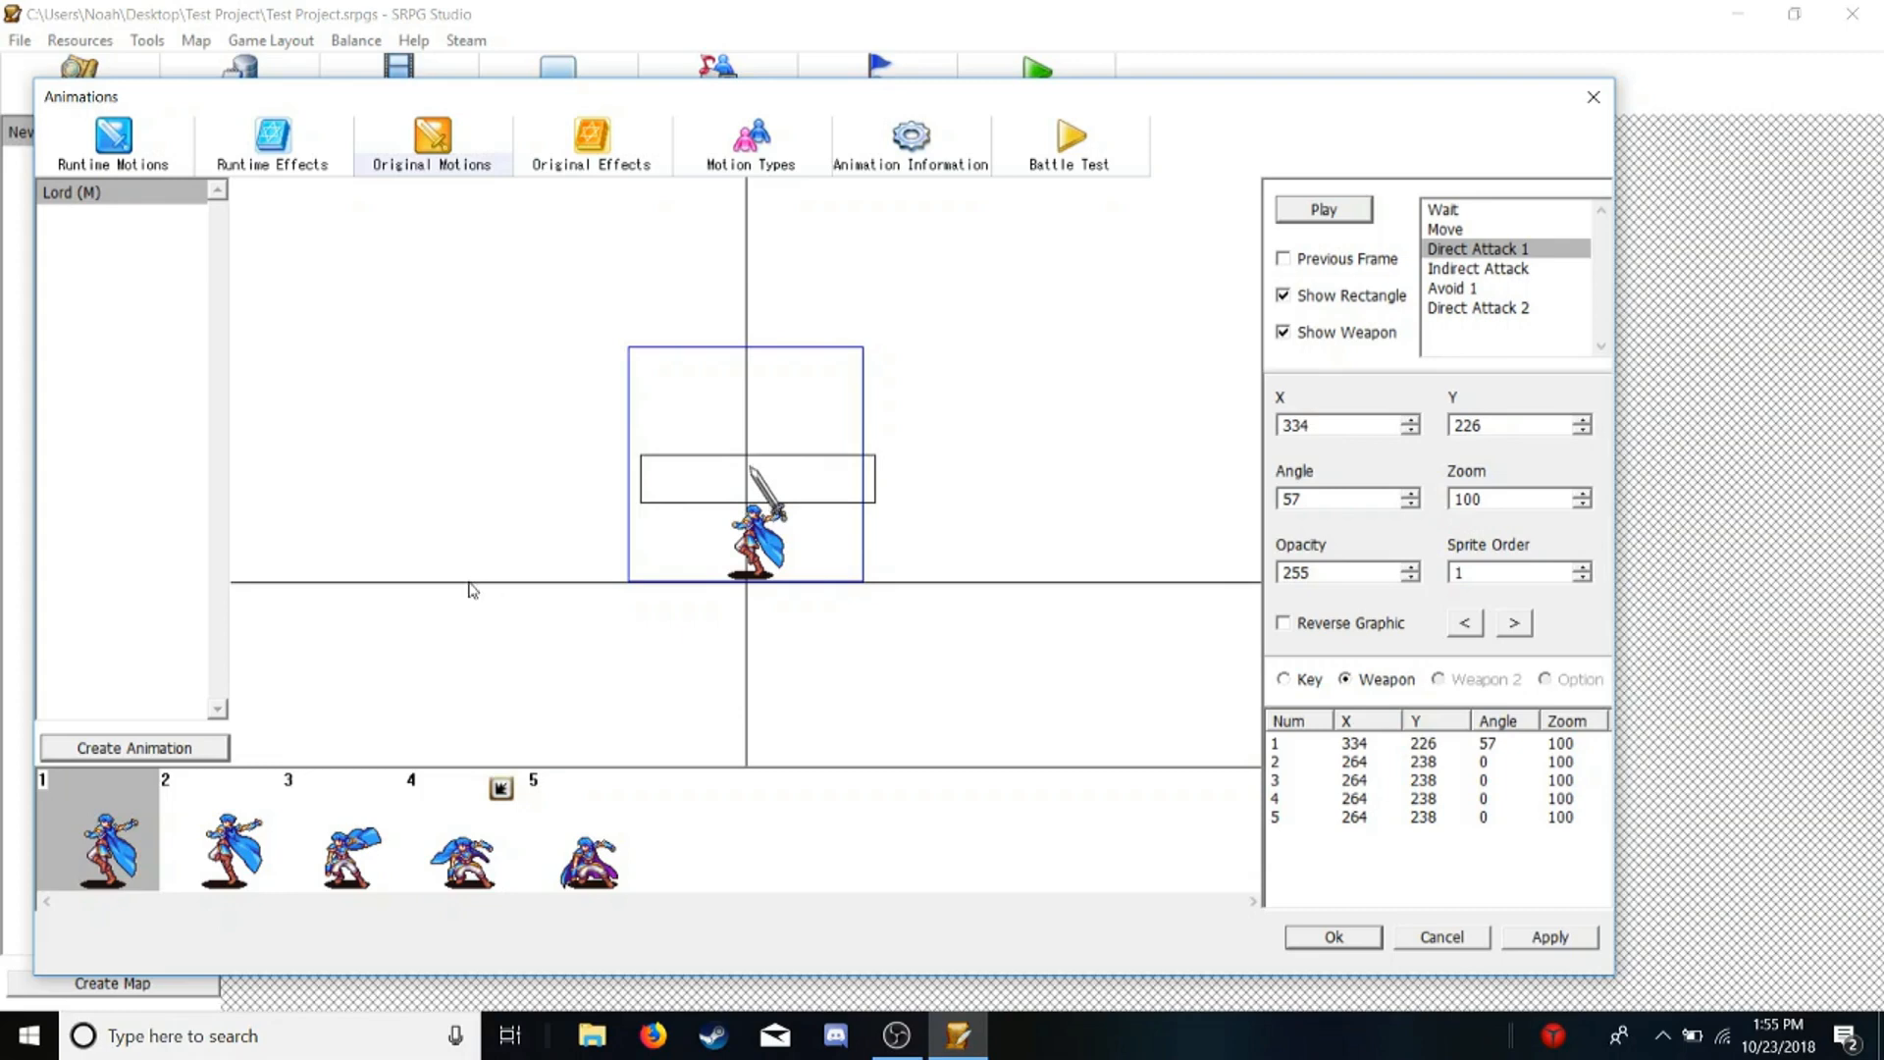
Replace frame 2 of Direct Attack 1 with a copy of frame 1 and compare the two frames
left_click(236, 876)
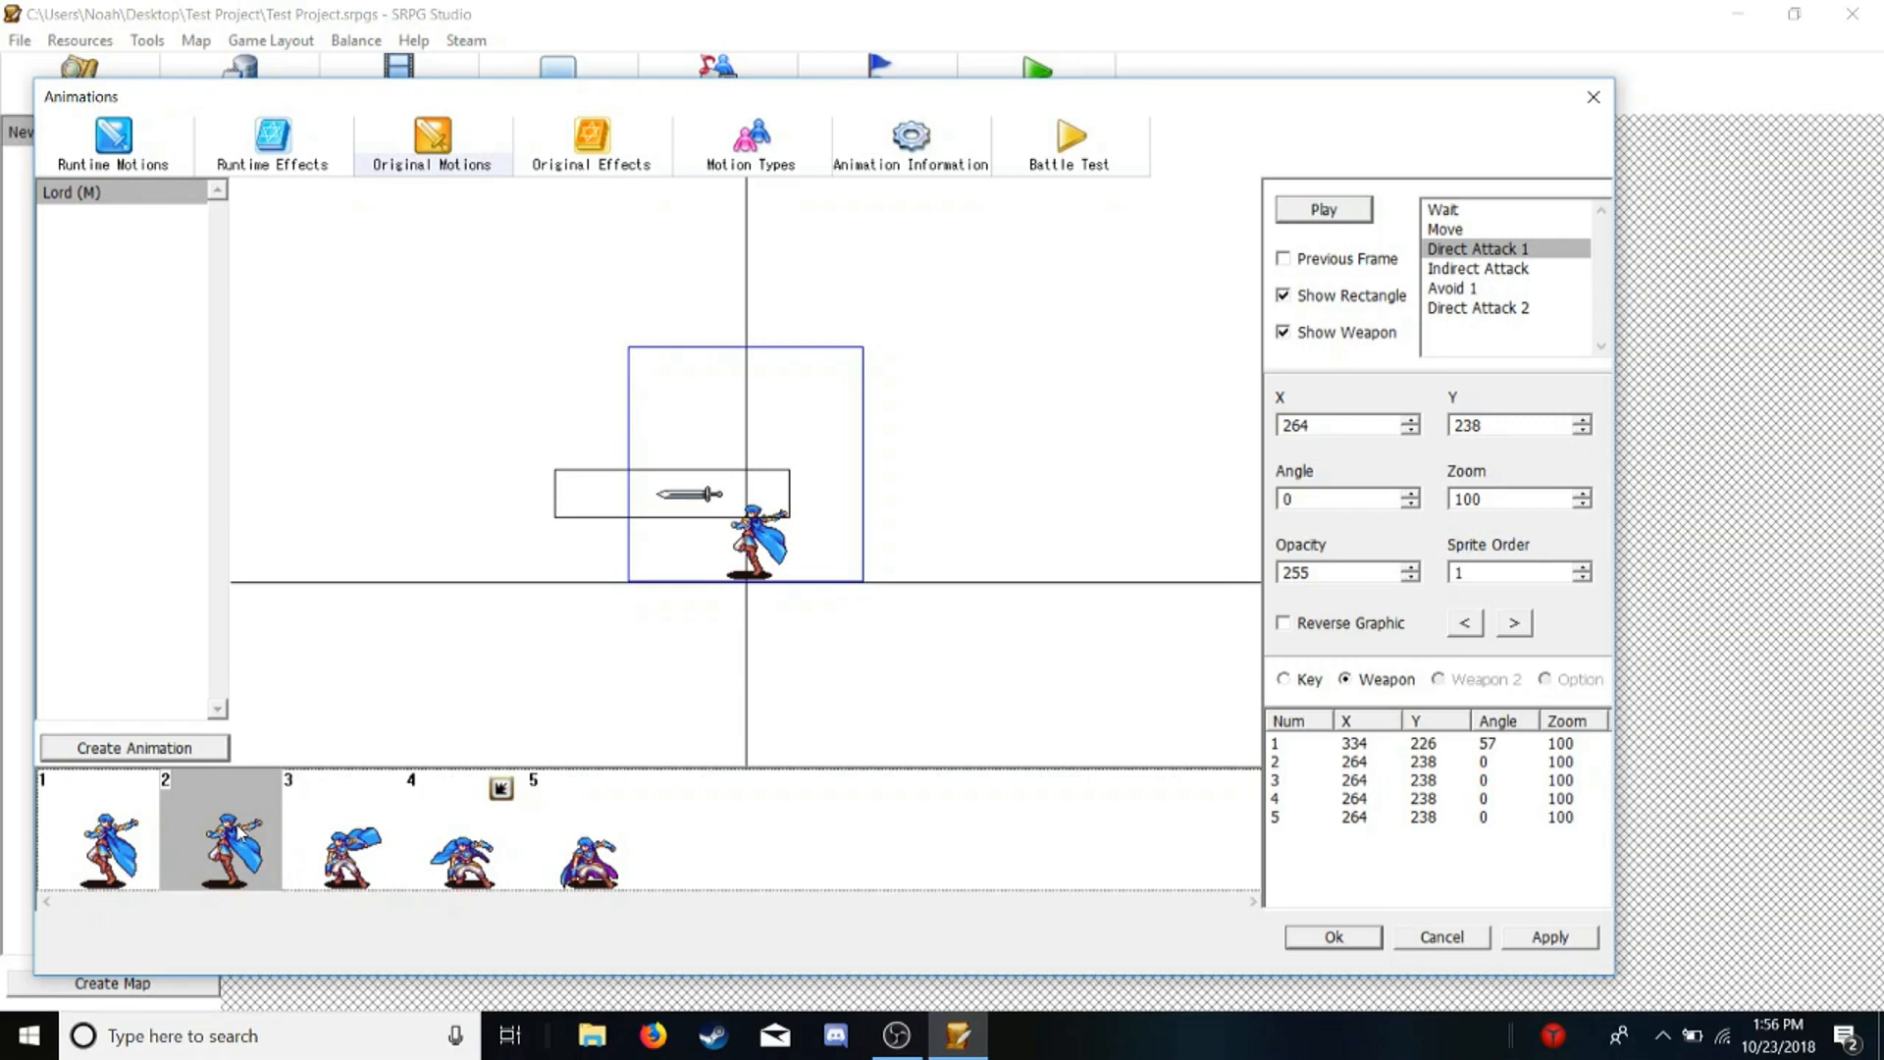
key("Delete")
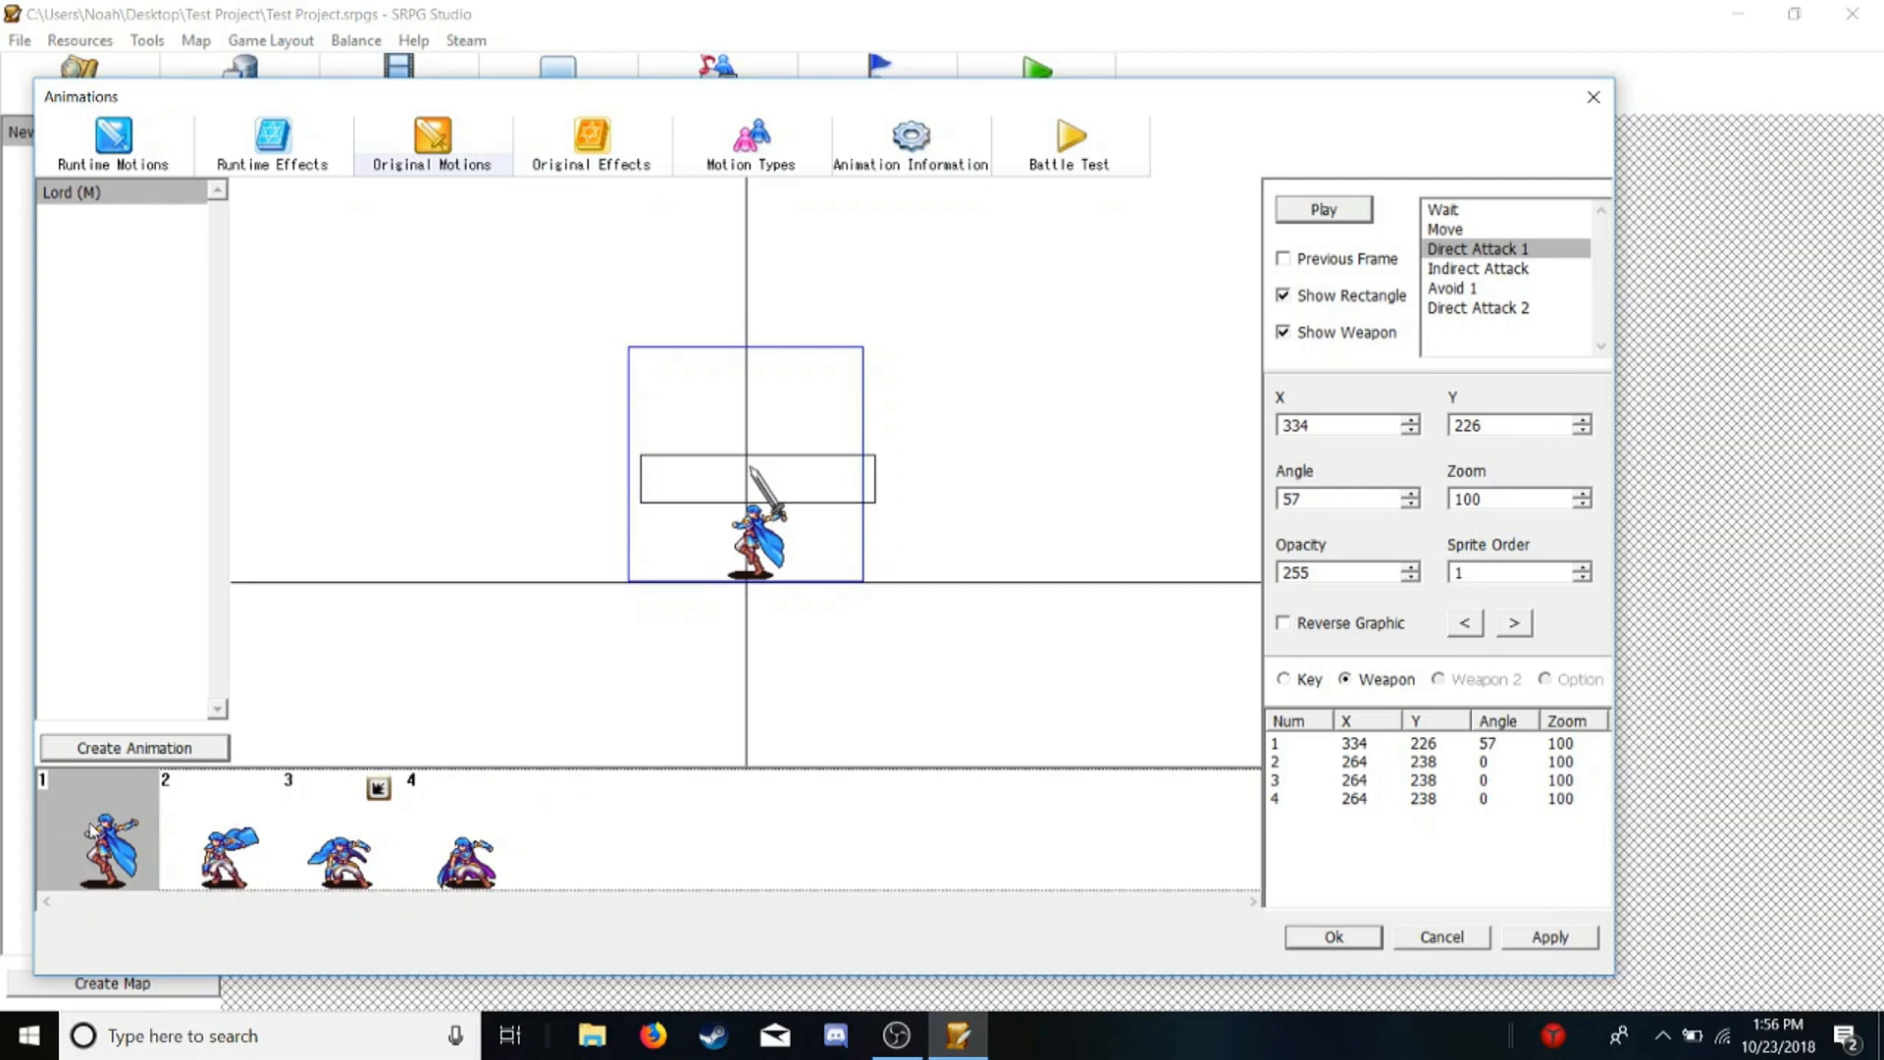
key("ctrl+v")
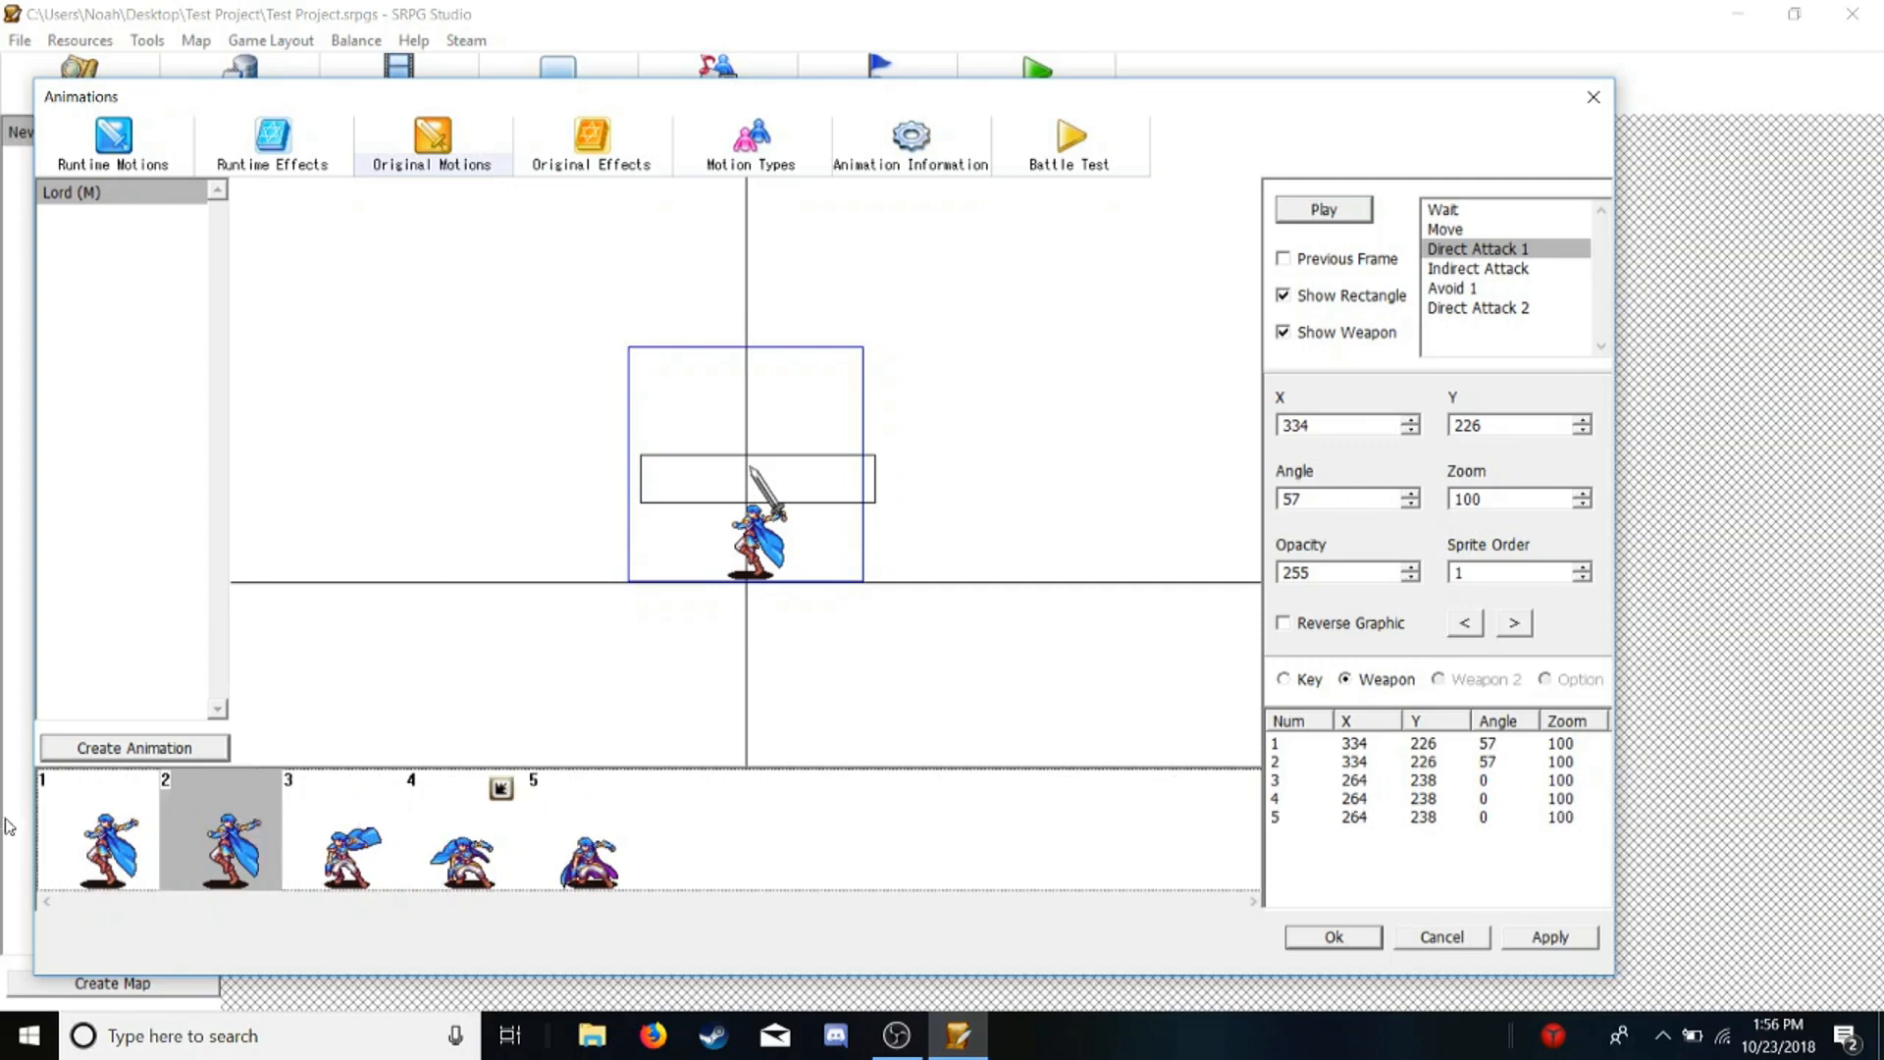
left_click(91, 825)
left_click(225, 839)
Reverse the sword graphic in frame 3 of Direct Attack 1 and place it at the character's hand at X 345, Y 294
left_click(355, 842)
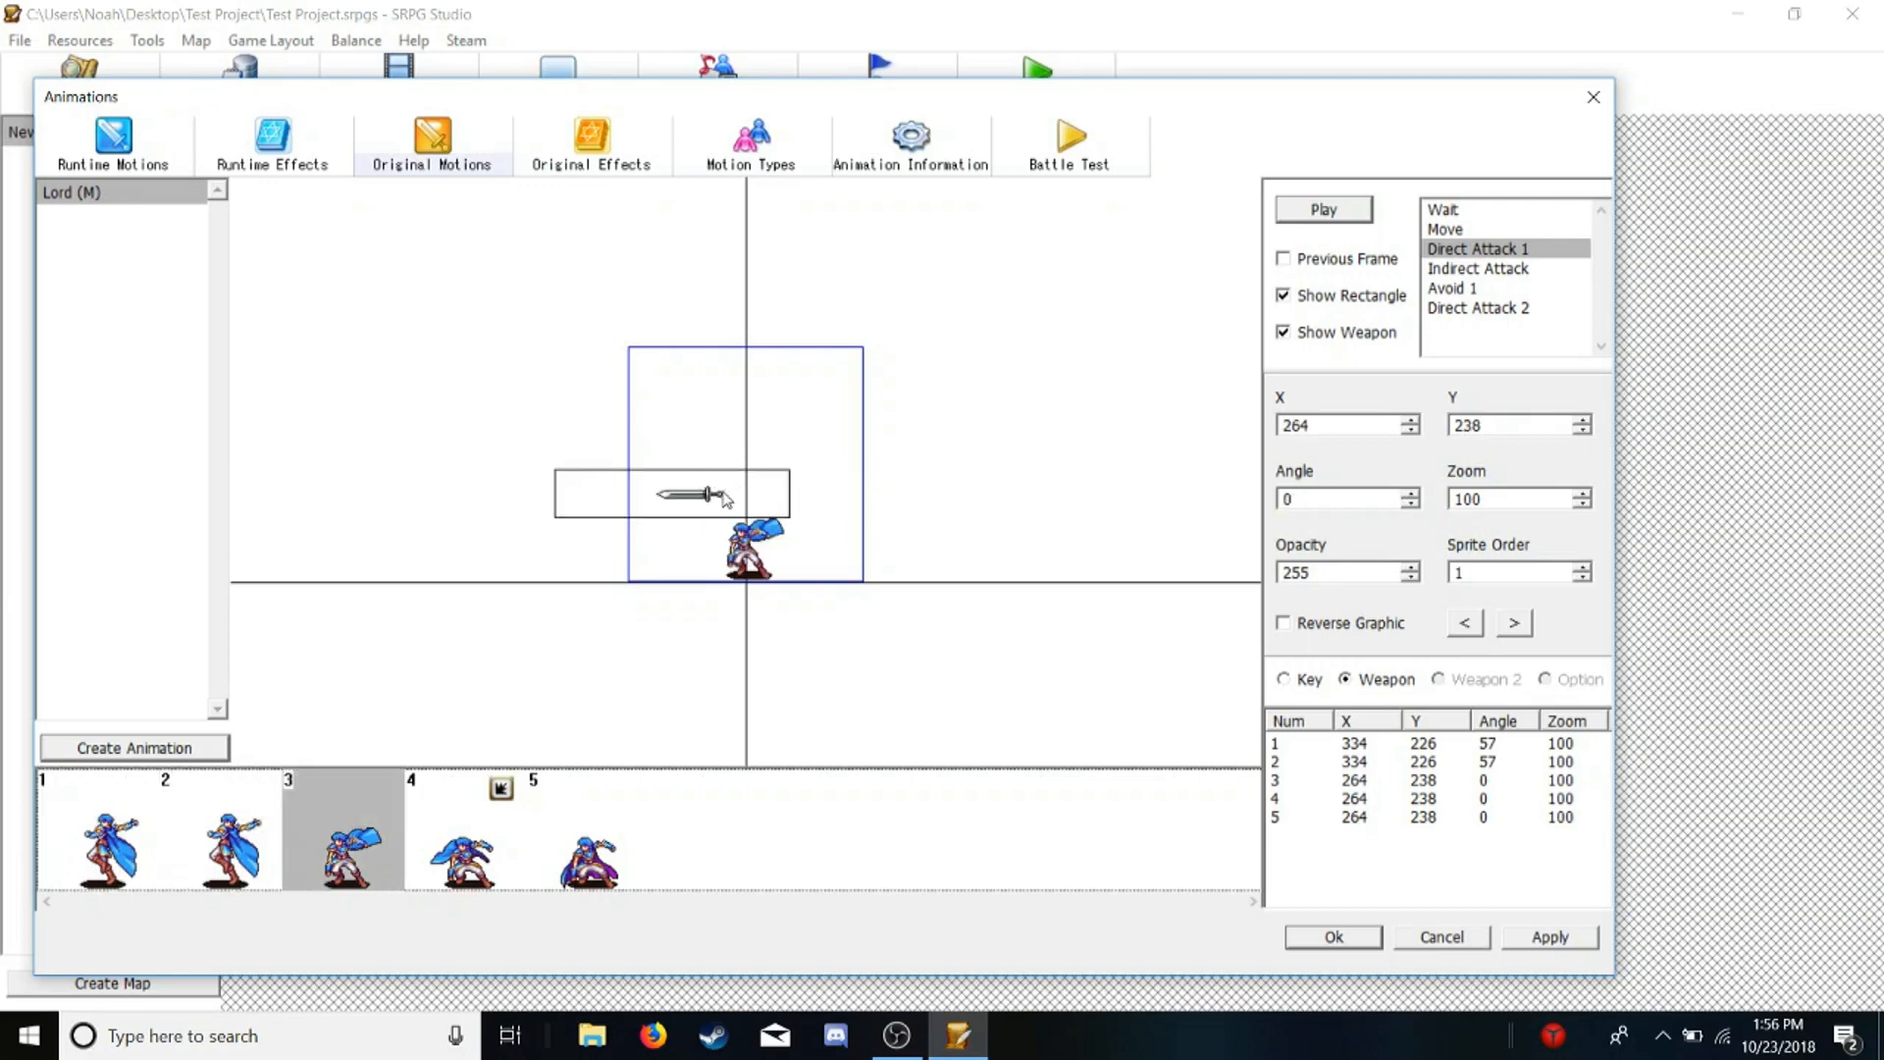
left_click_drag(723, 499, 733, 546)
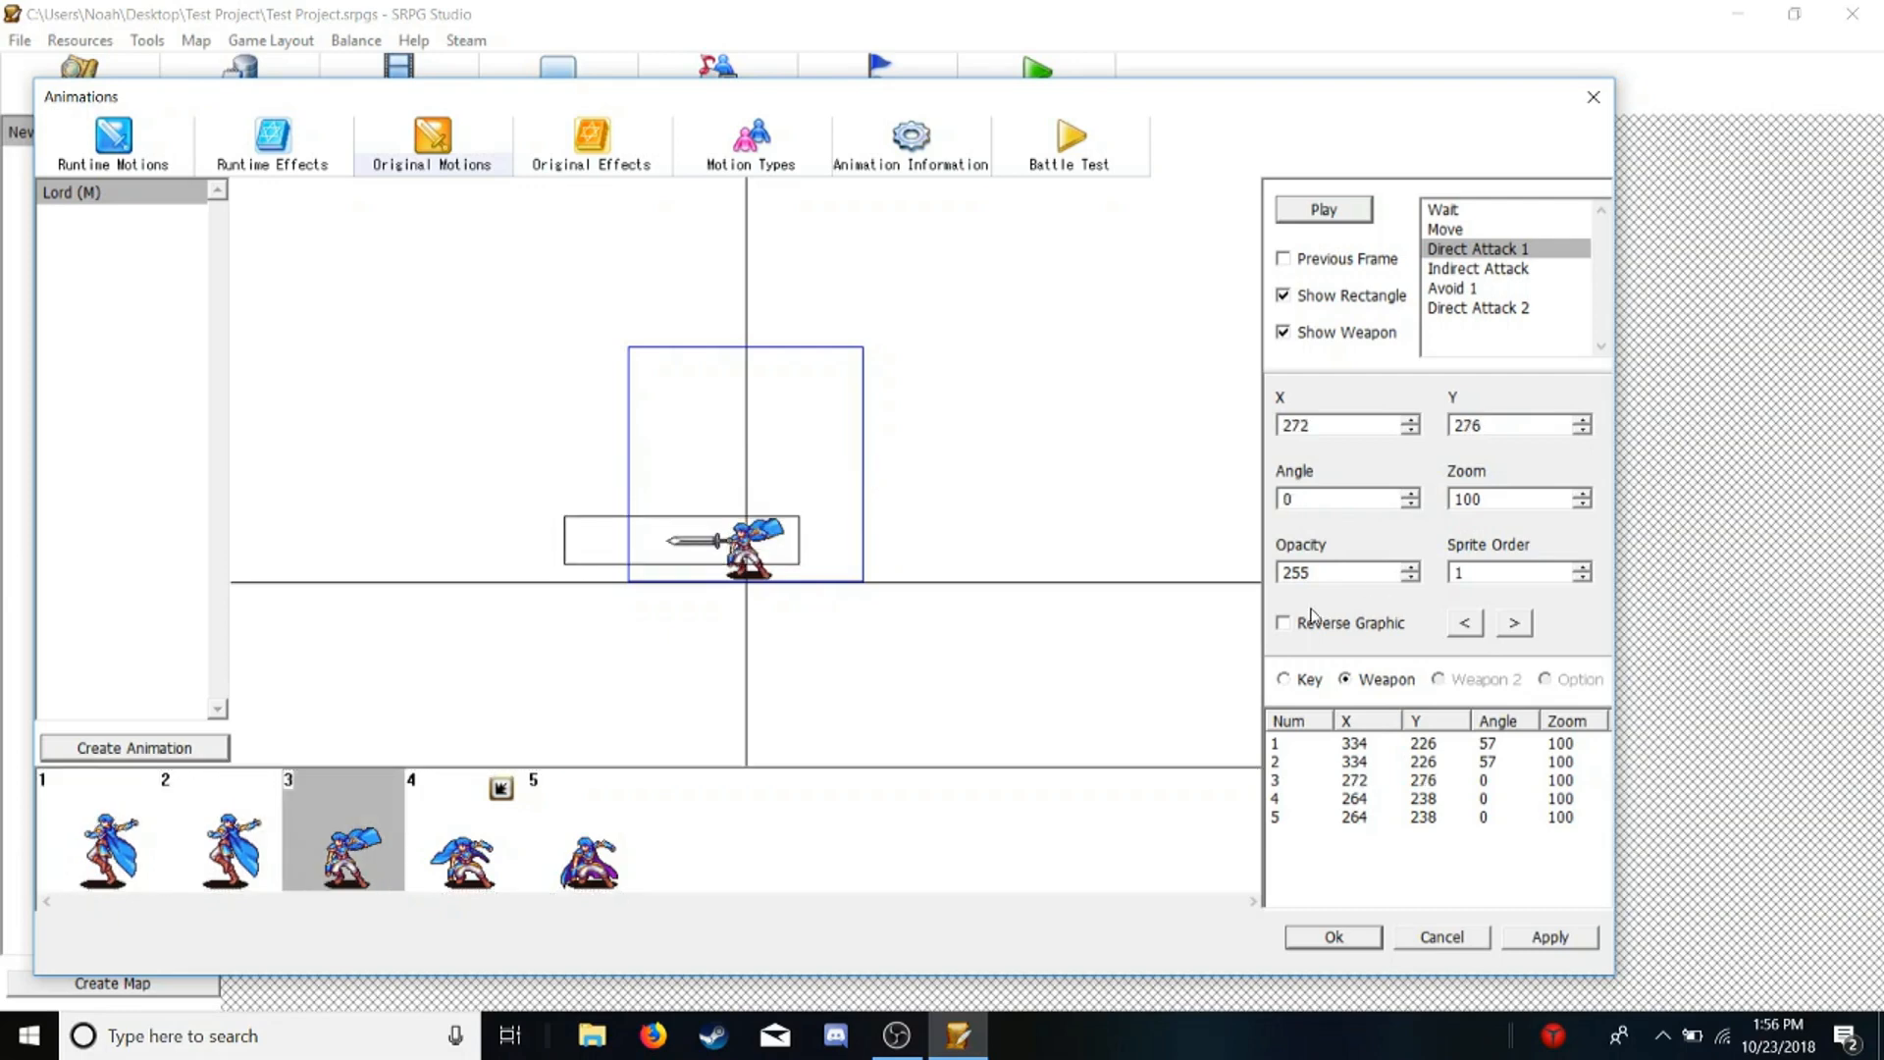
left_click(1284, 624)
left_click_drag(660, 546, 749, 567)
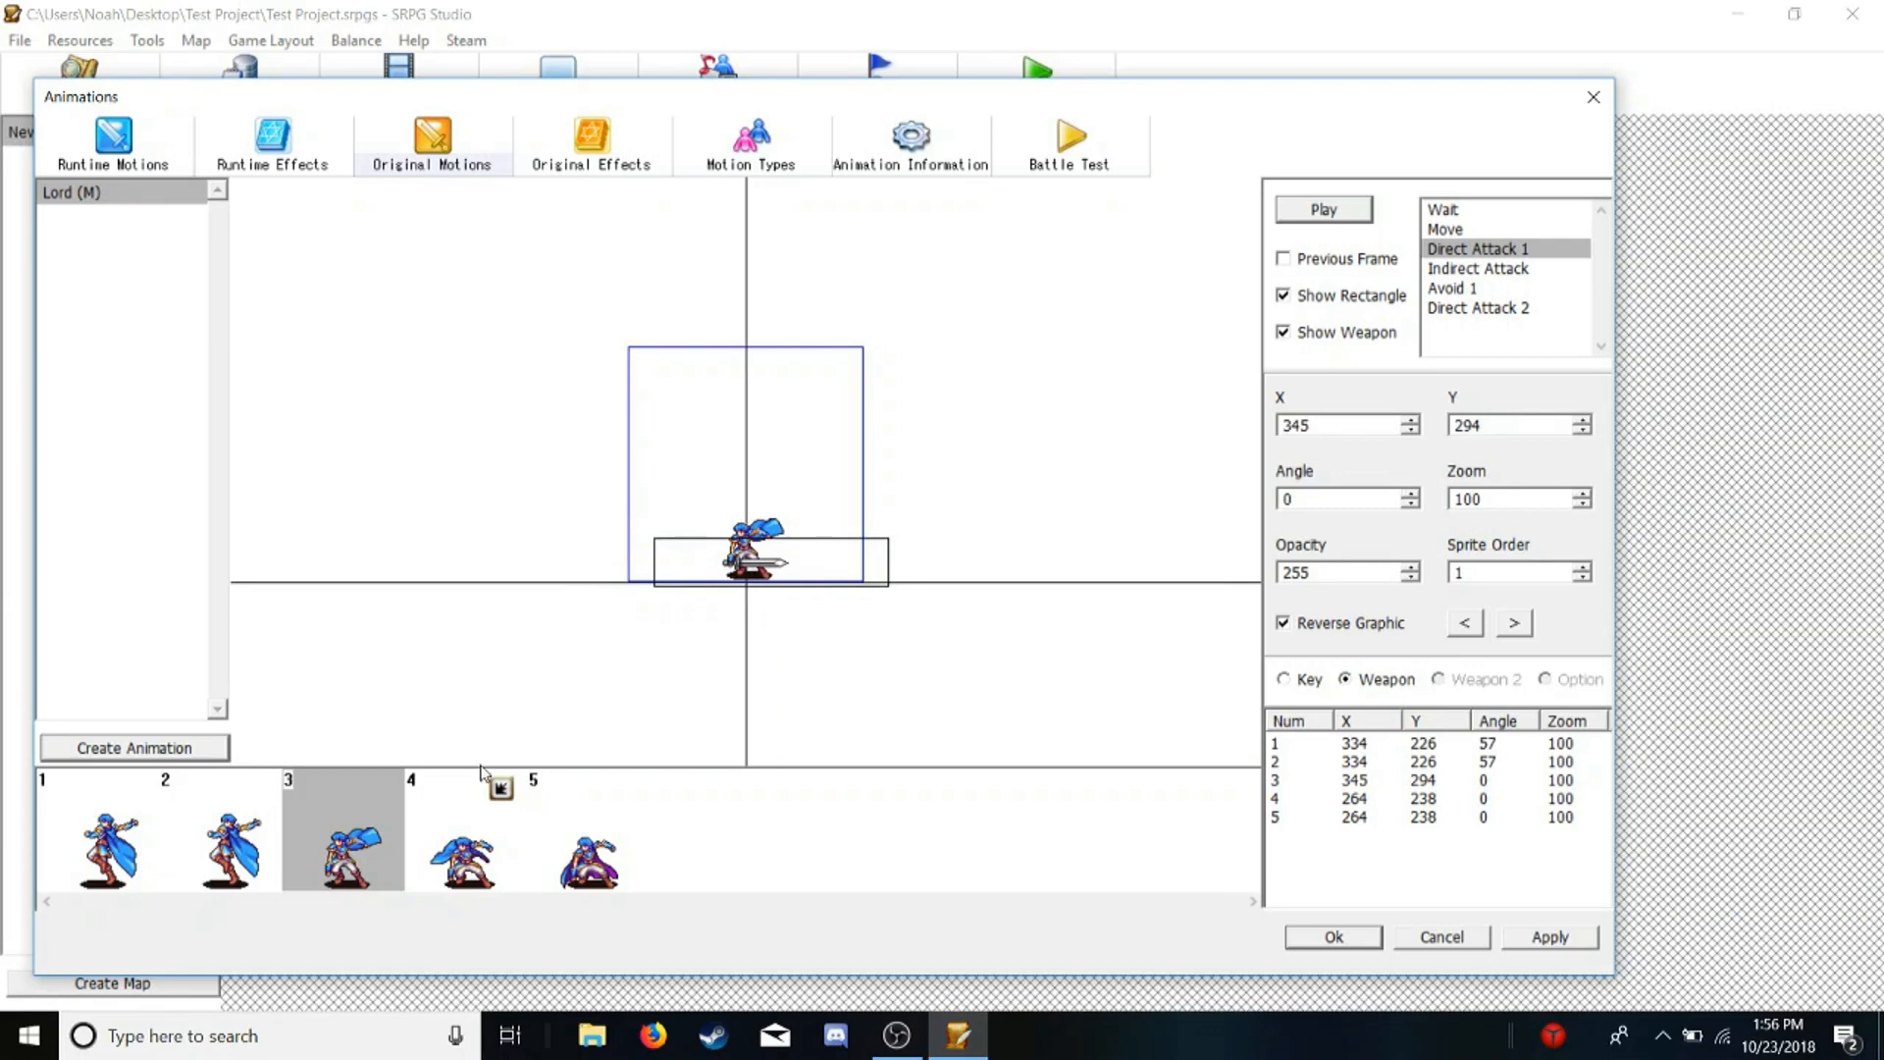
Reverse the sword graphic in frame 4 of Direct Attack 1 and place it near the hand at X 344, Y 298
left_click(453, 821)
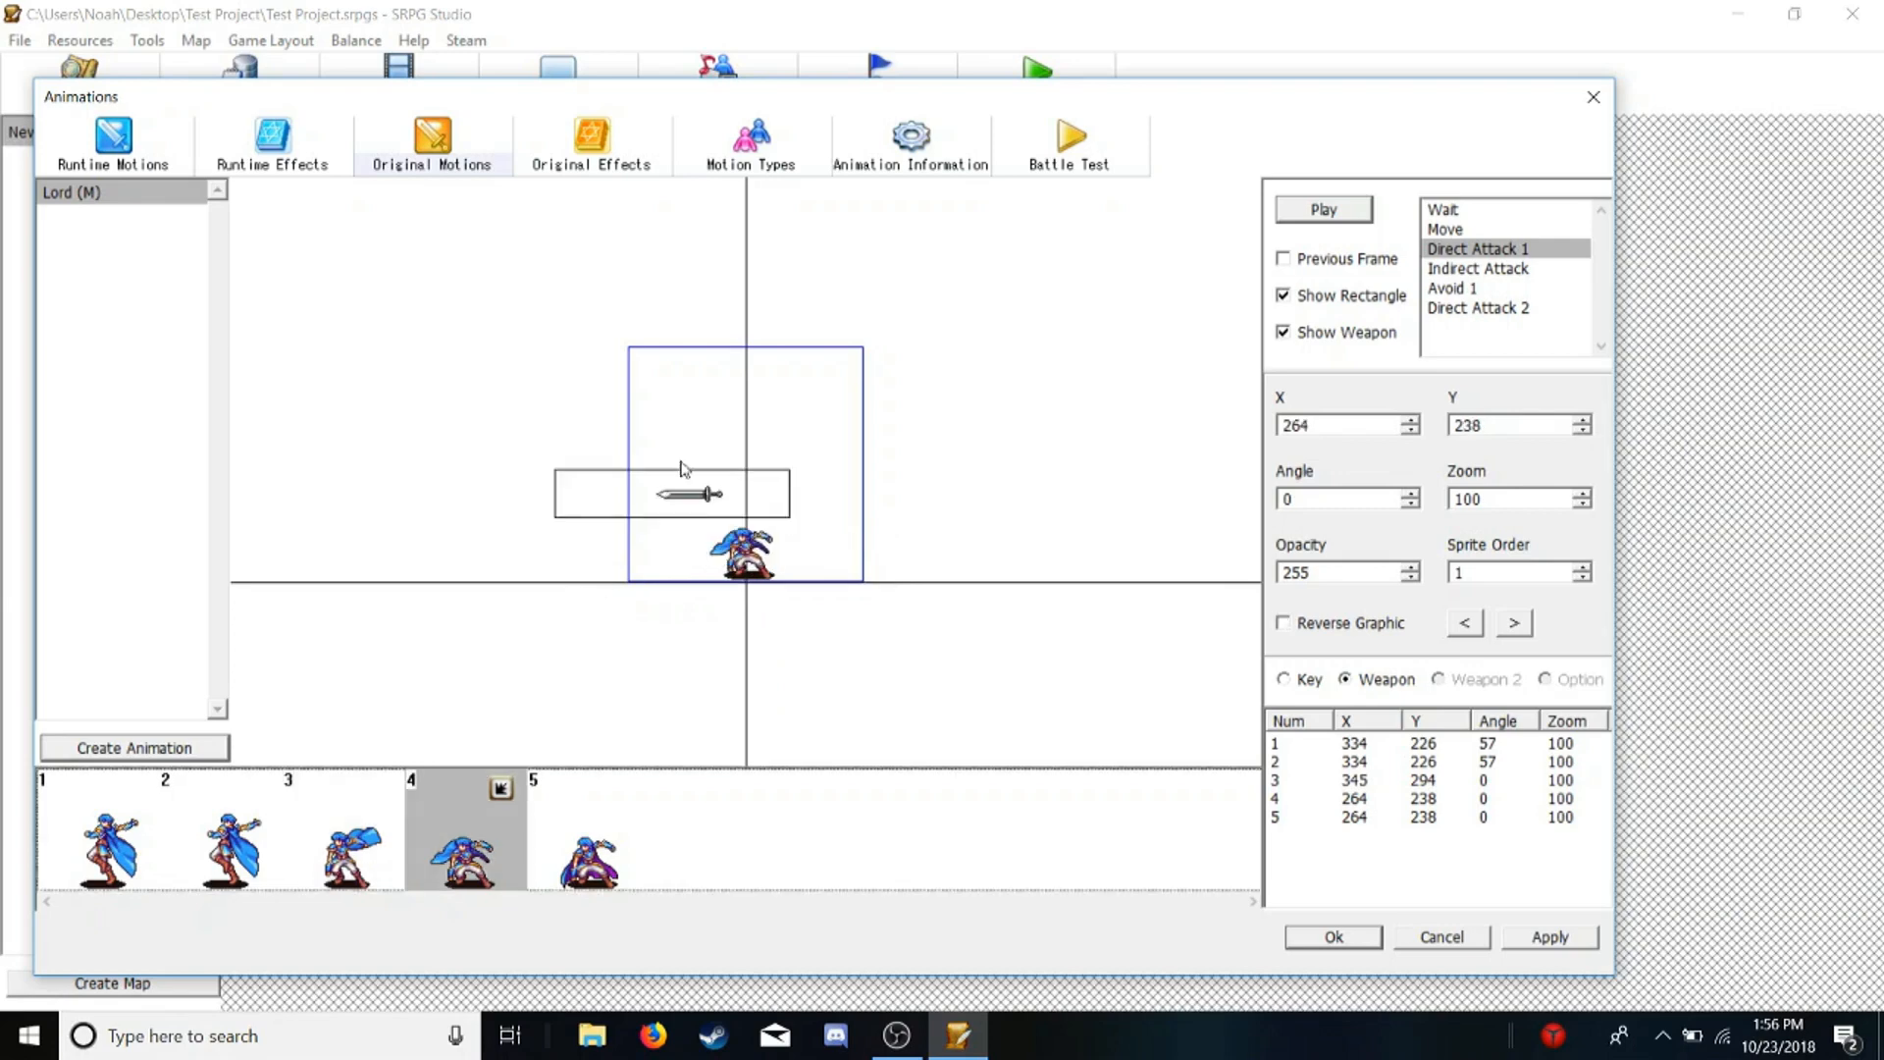
left_click_drag(687, 492, 704, 565)
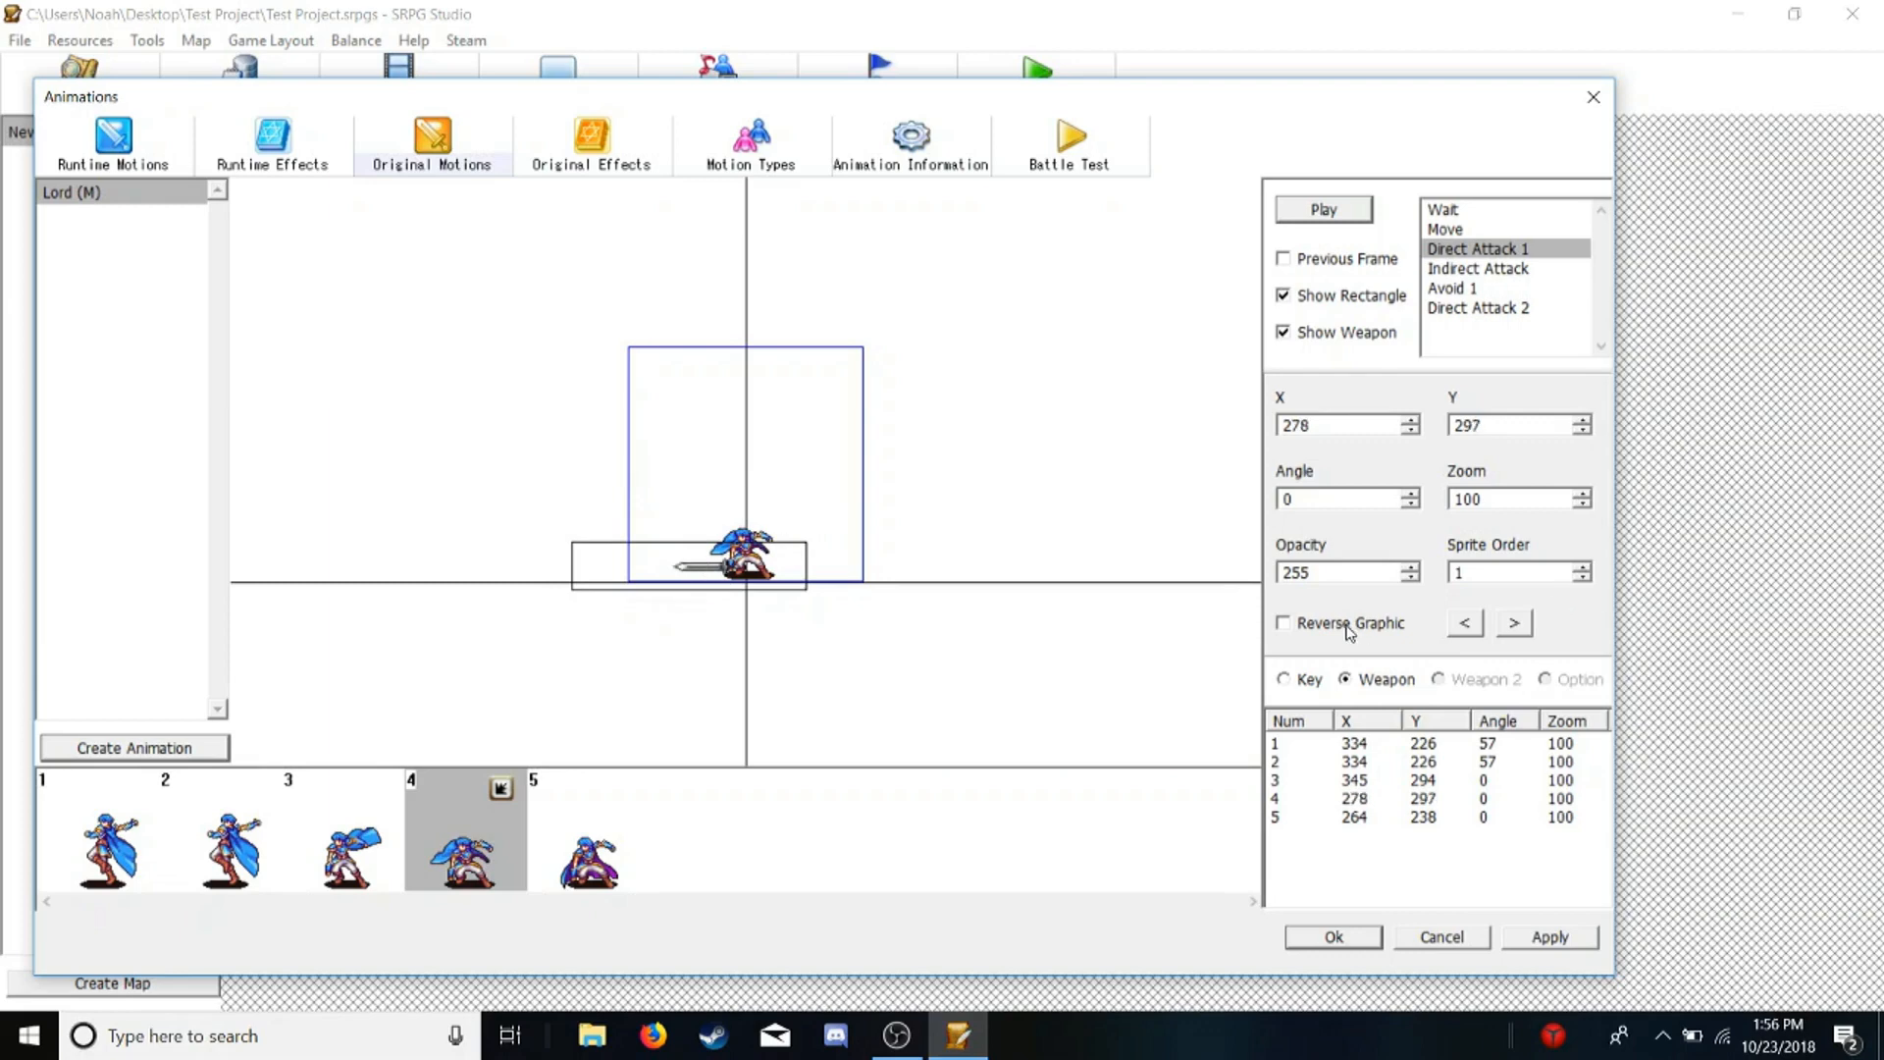
left_click(1284, 624)
left_click_drag(673, 569, 753, 570)
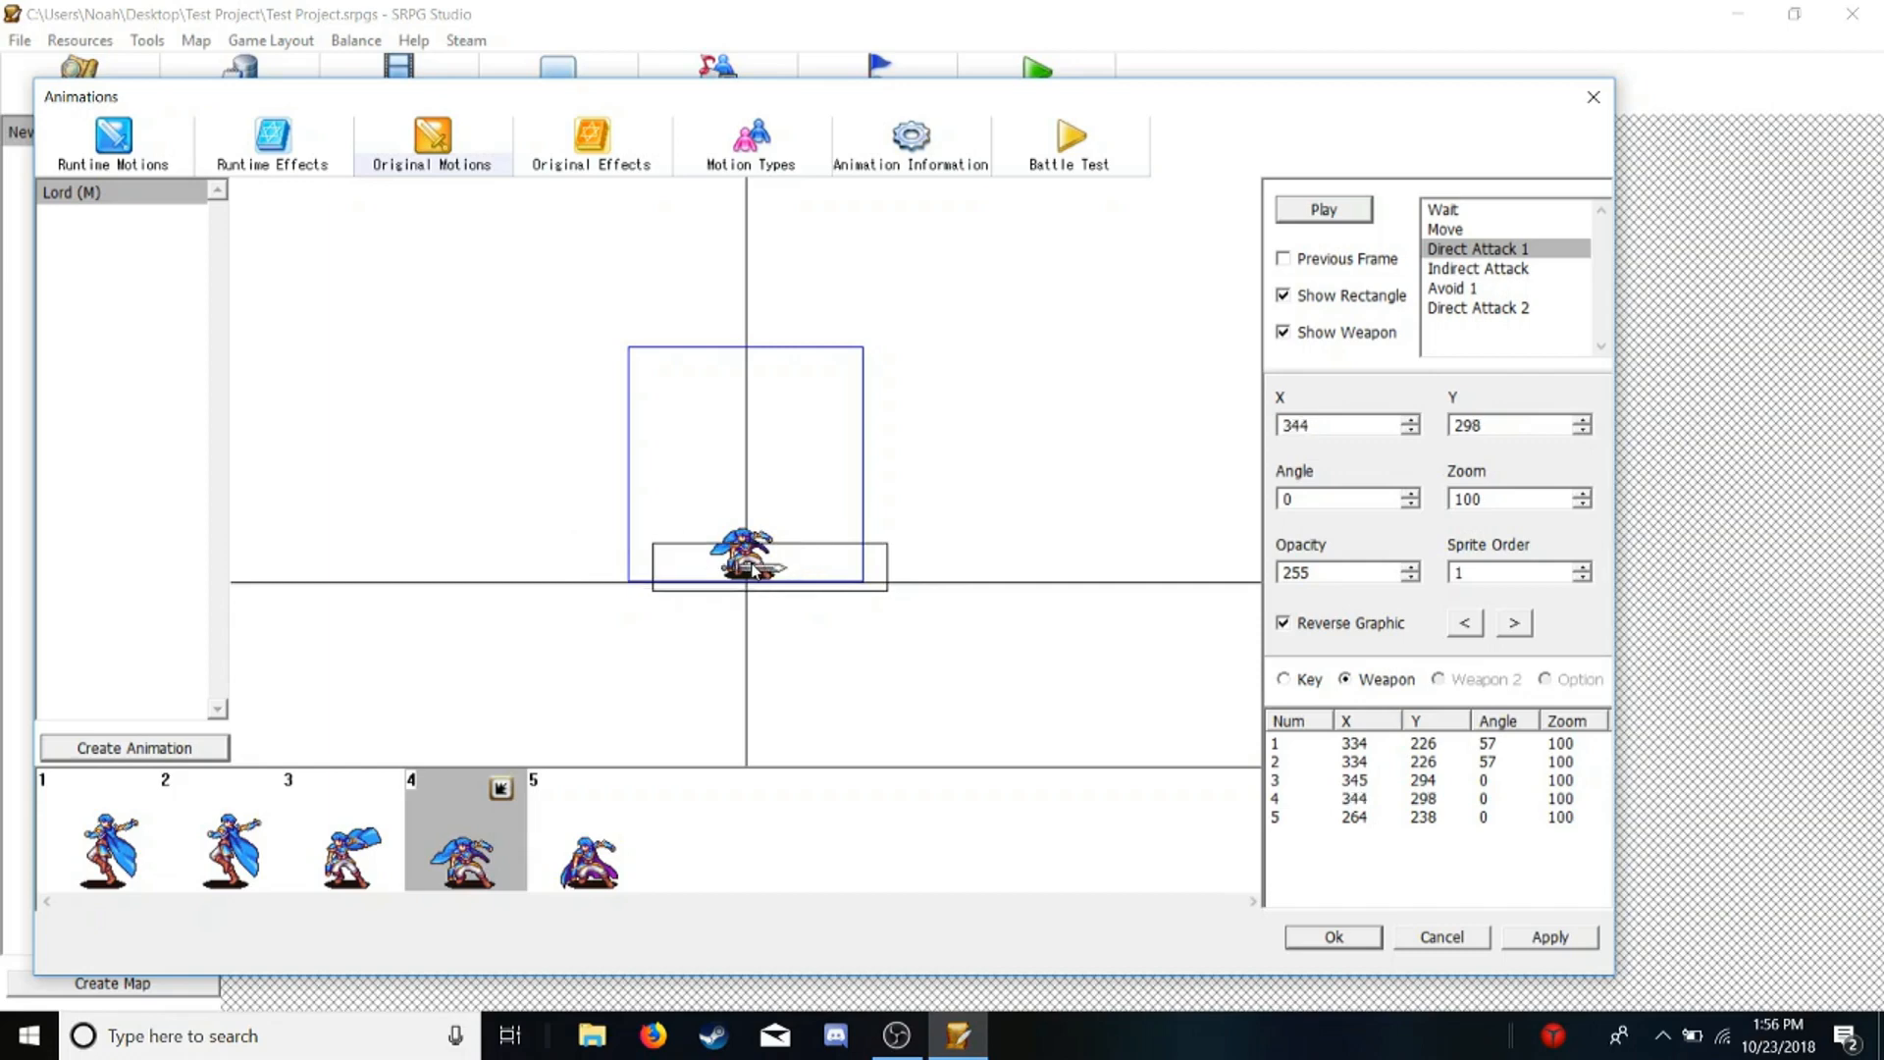
Place the reversed sword at X 346, Y 299 in frame 5 of Direct Attack 1 and play the motion
left_click(604, 880)
left_click_drag(713, 493, 747, 569)
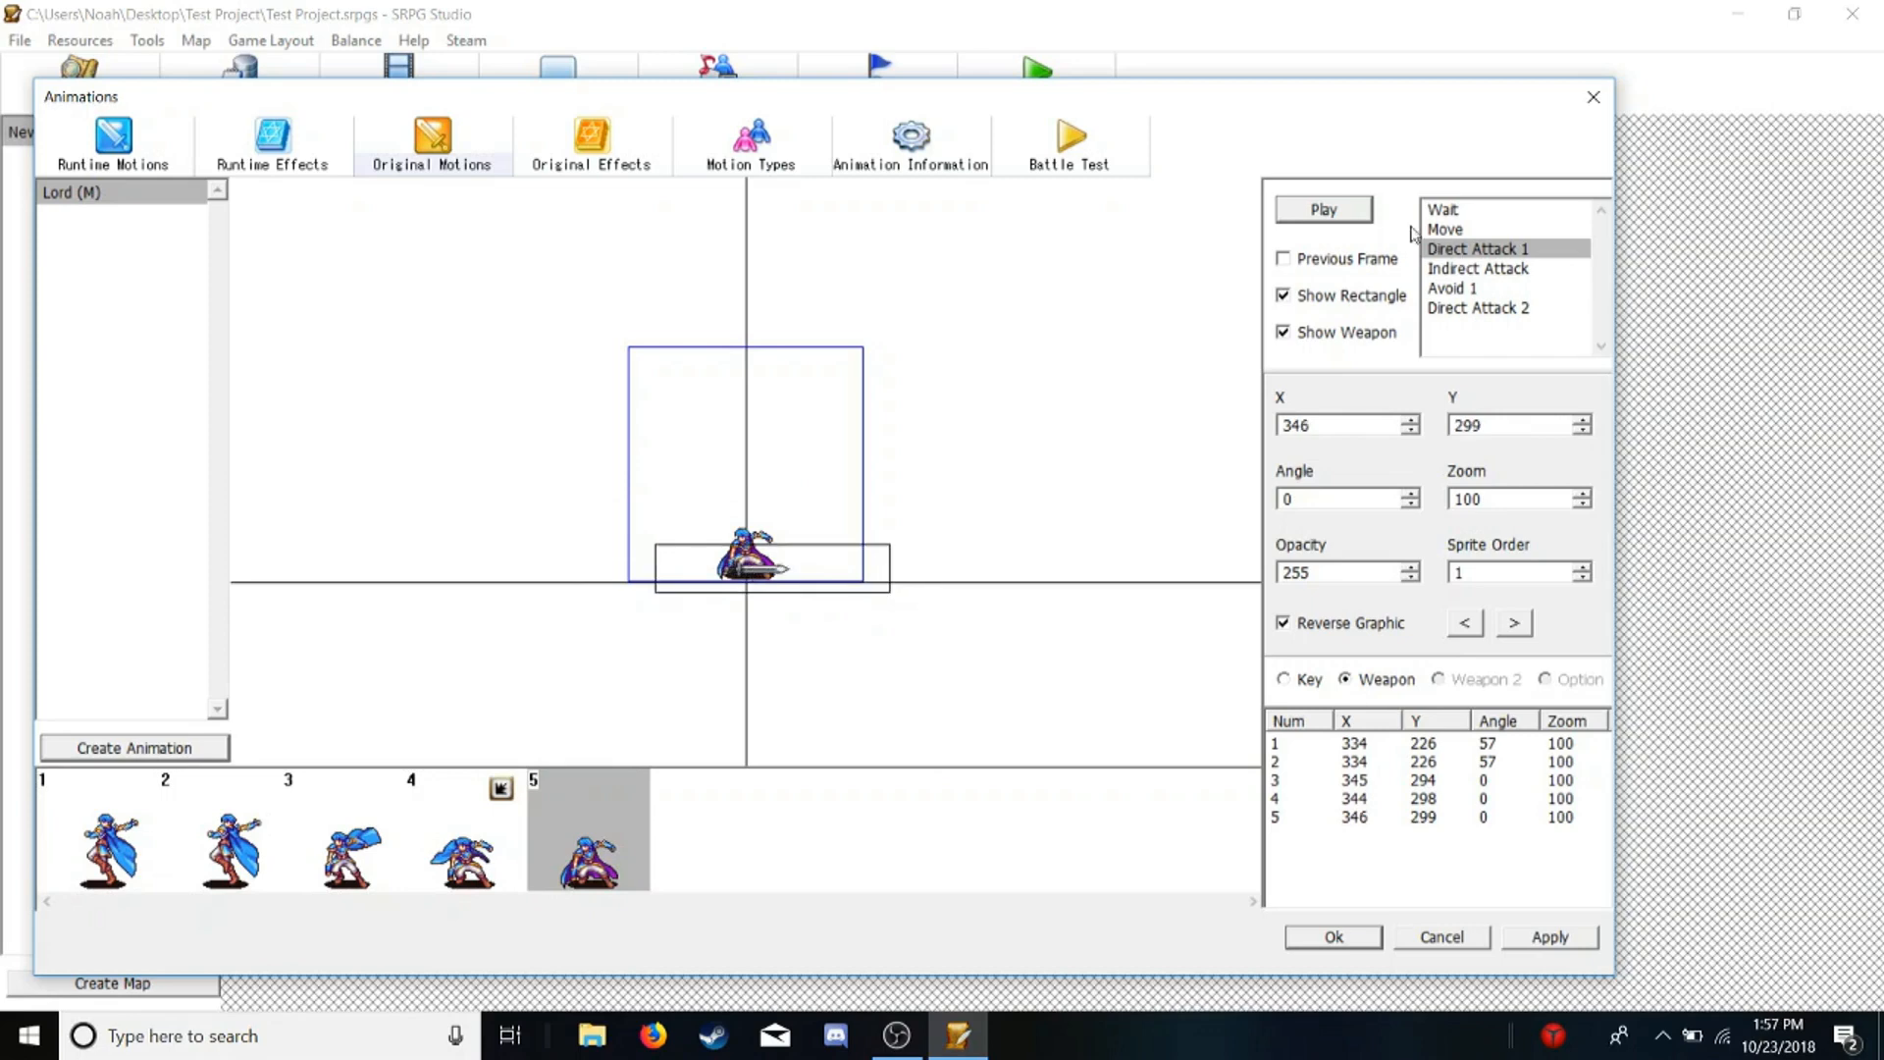
left_click(1356, 212)
left_click(1356, 216)
Play the Indirect Attack motion and look at its frames 2 and 3
left_click(1441, 271)
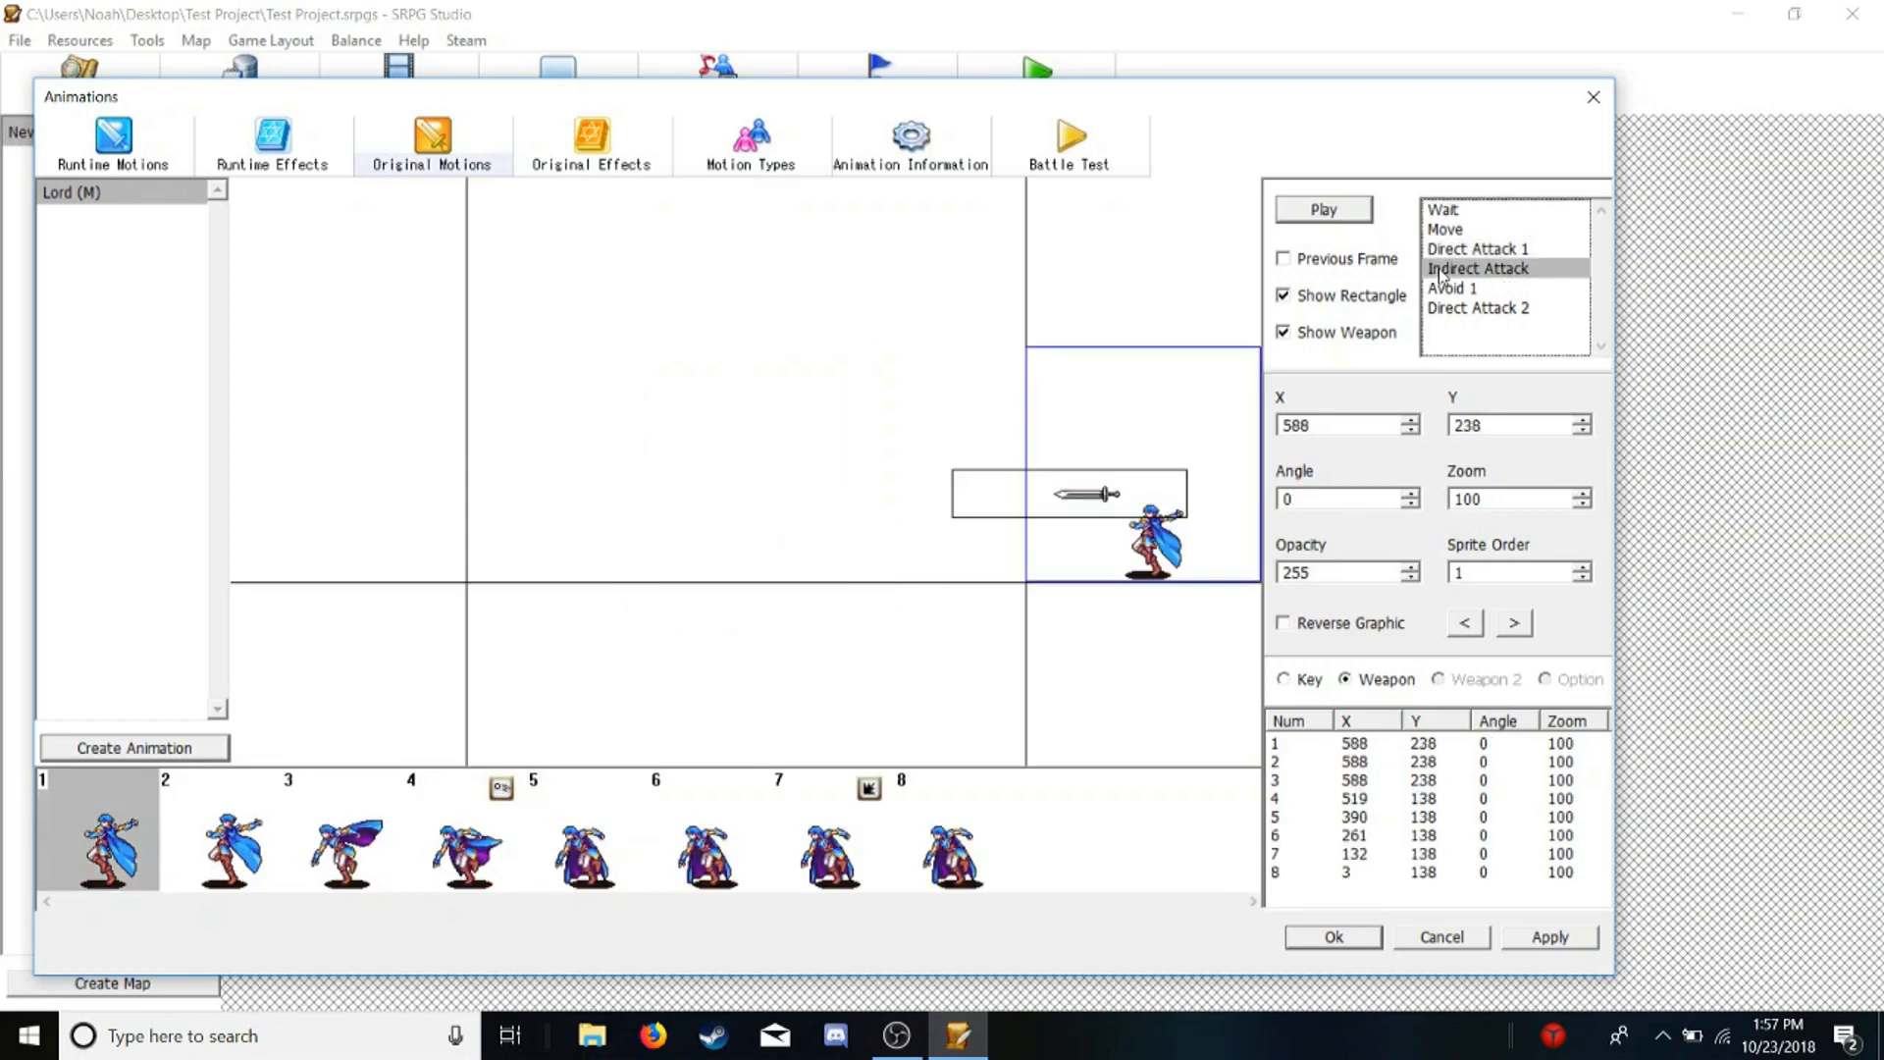
left_click(1340, 217)
left_click(1340, 217)
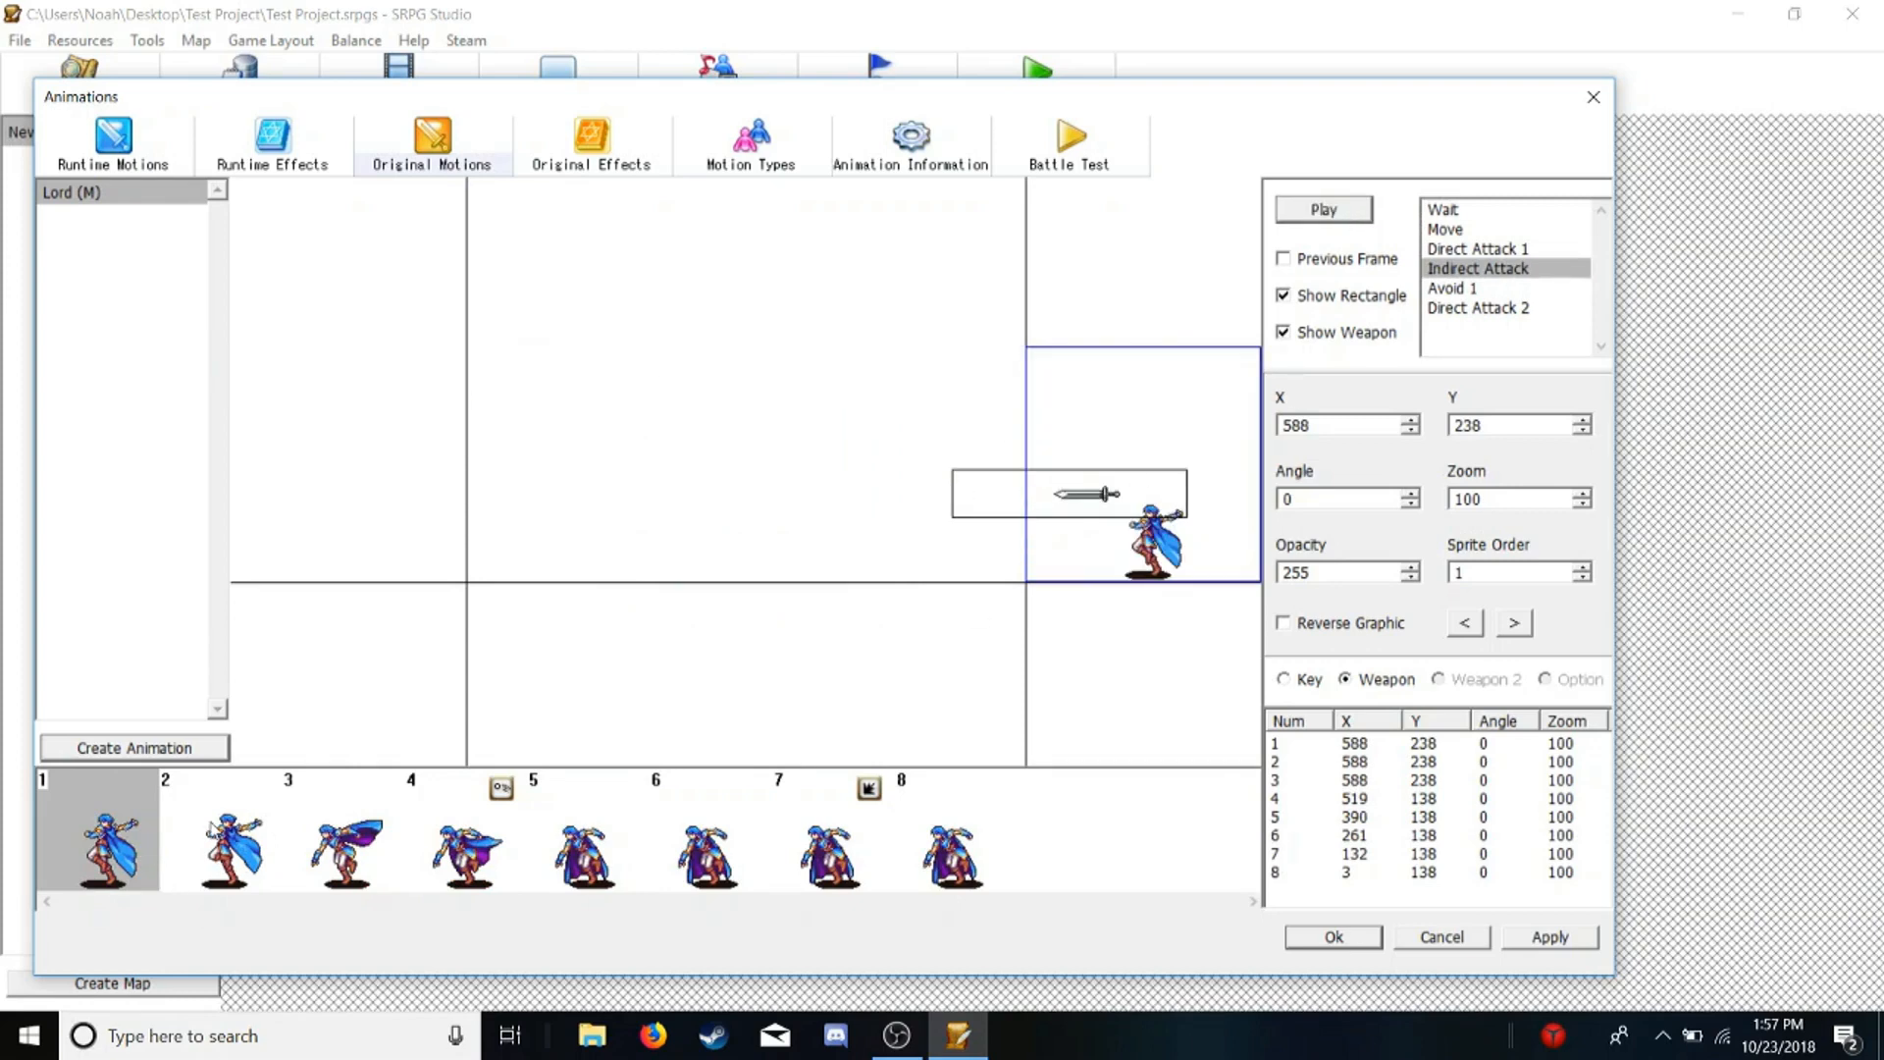
left_click(216, 830)
left_click(354, 830)
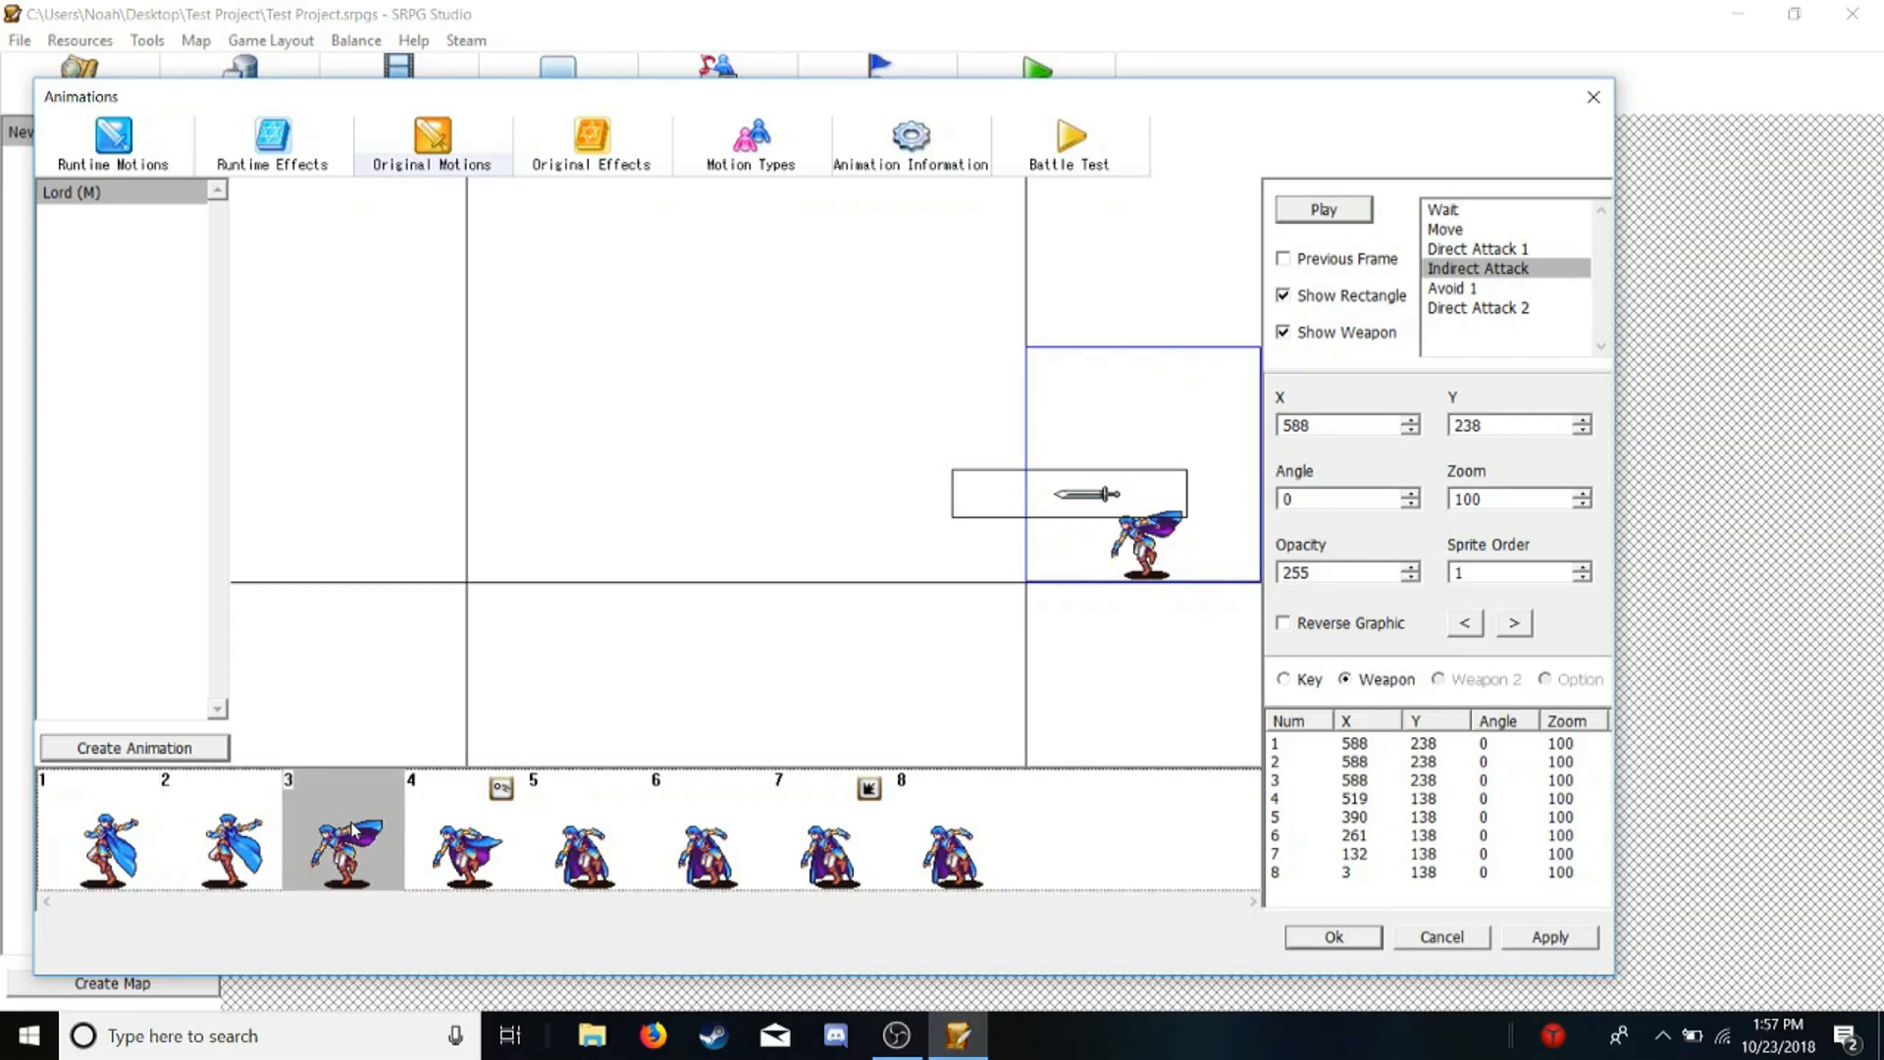
Move the thrown sword in the Indirect Attack motion to X 499, Y 187 in frame 4 and X 402, Y 241 in frame 5
left_click(501, 812)
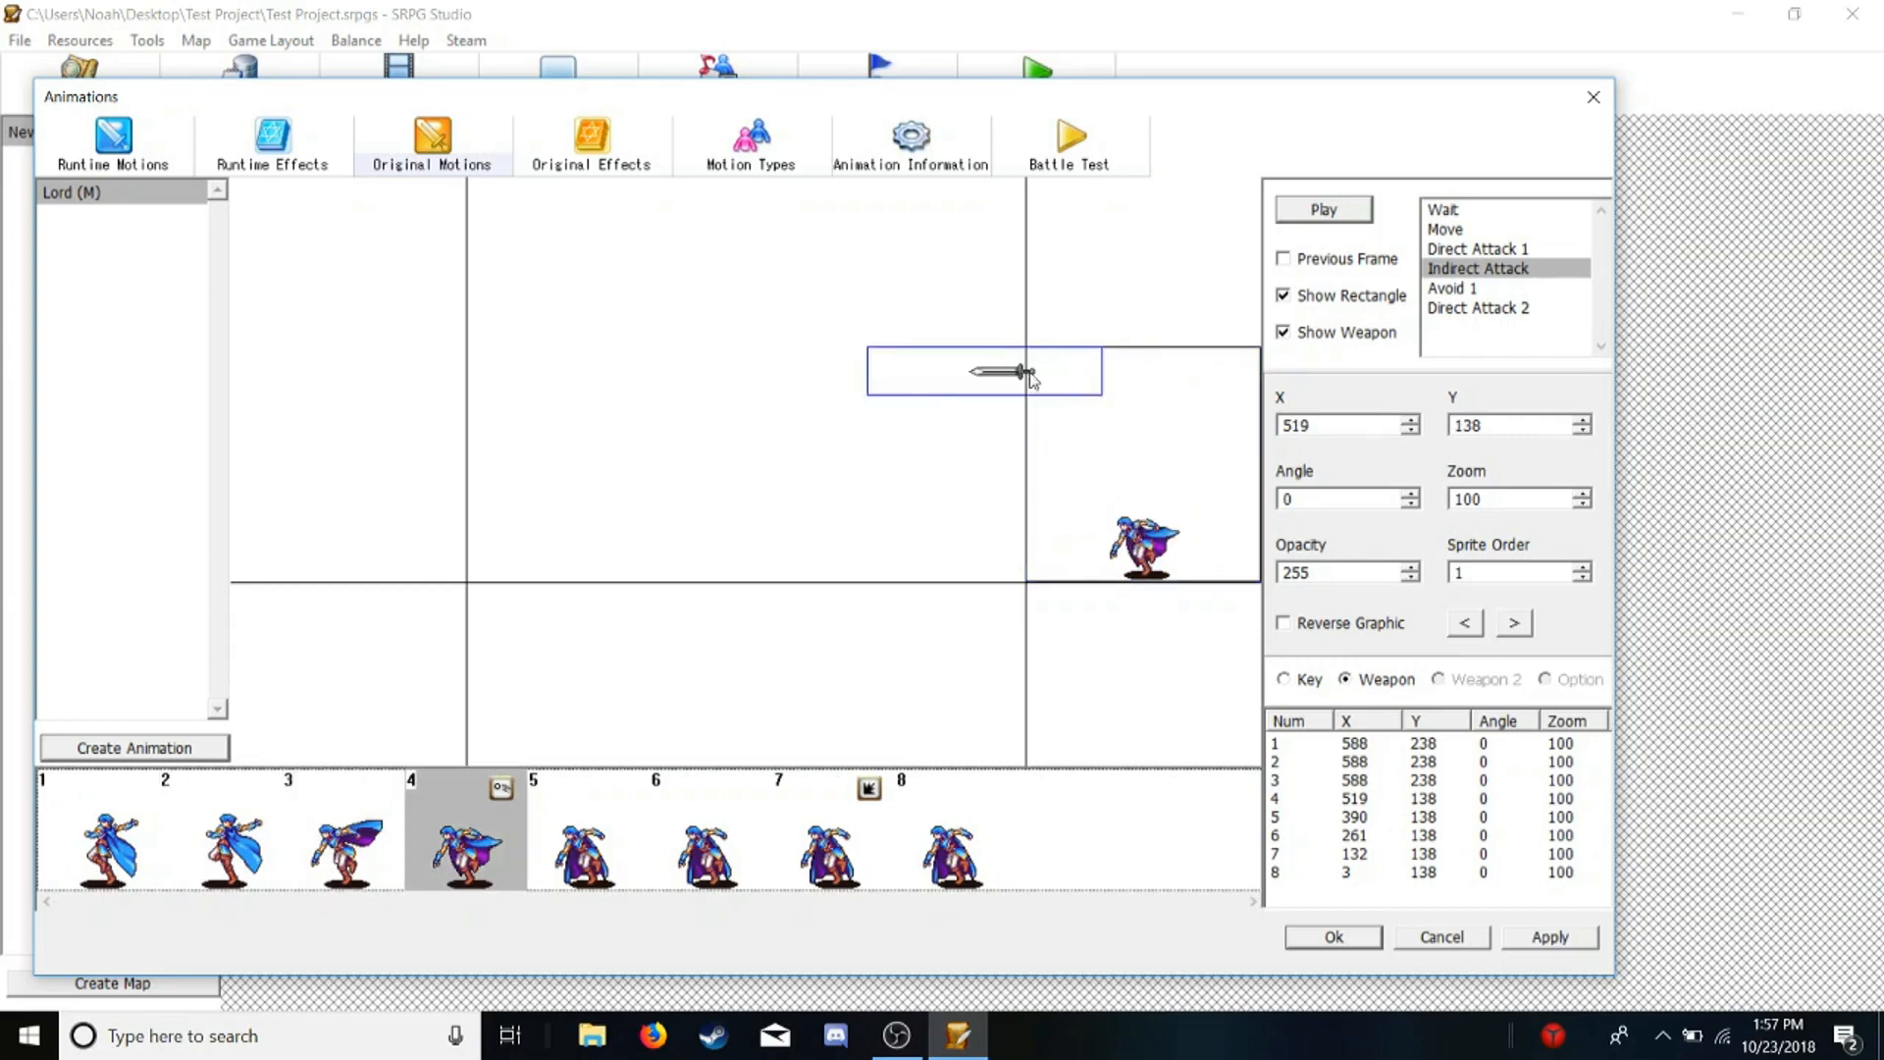
left_click_drag(1026, 373, 1001, 436)
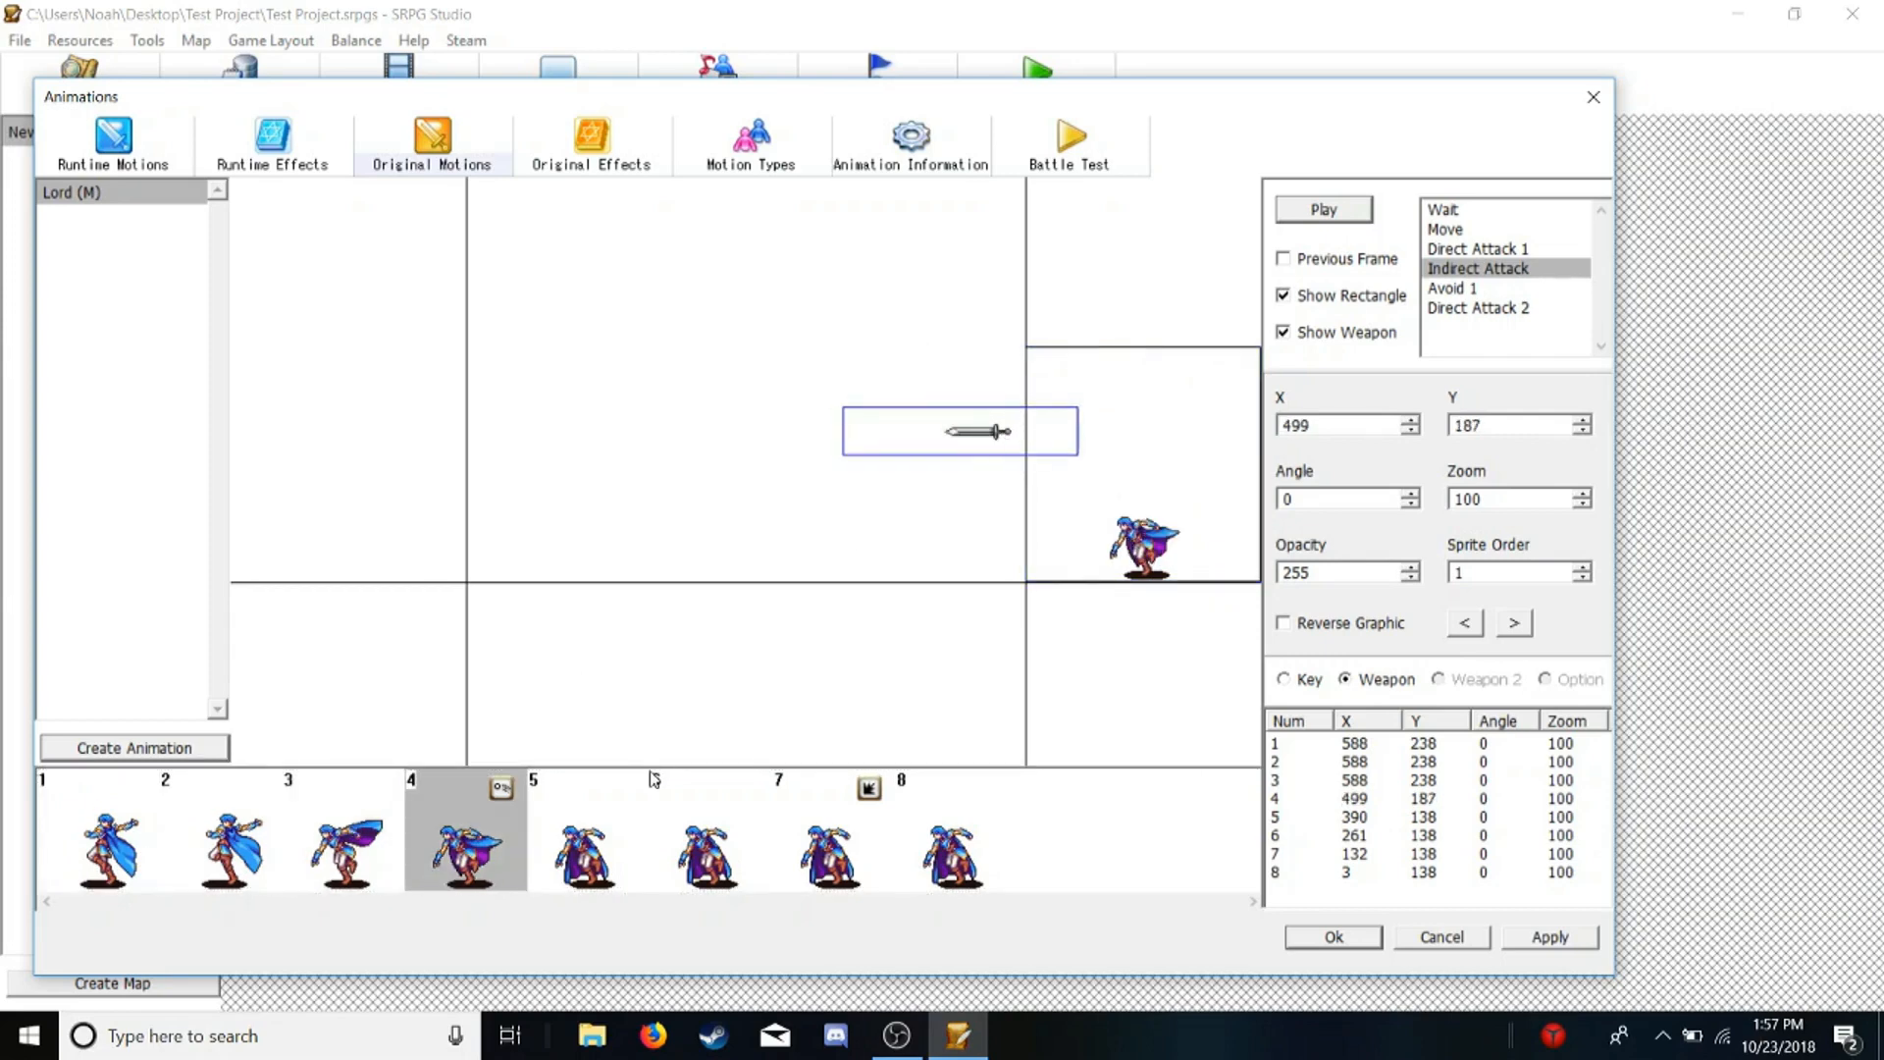
left_click(631, 810)
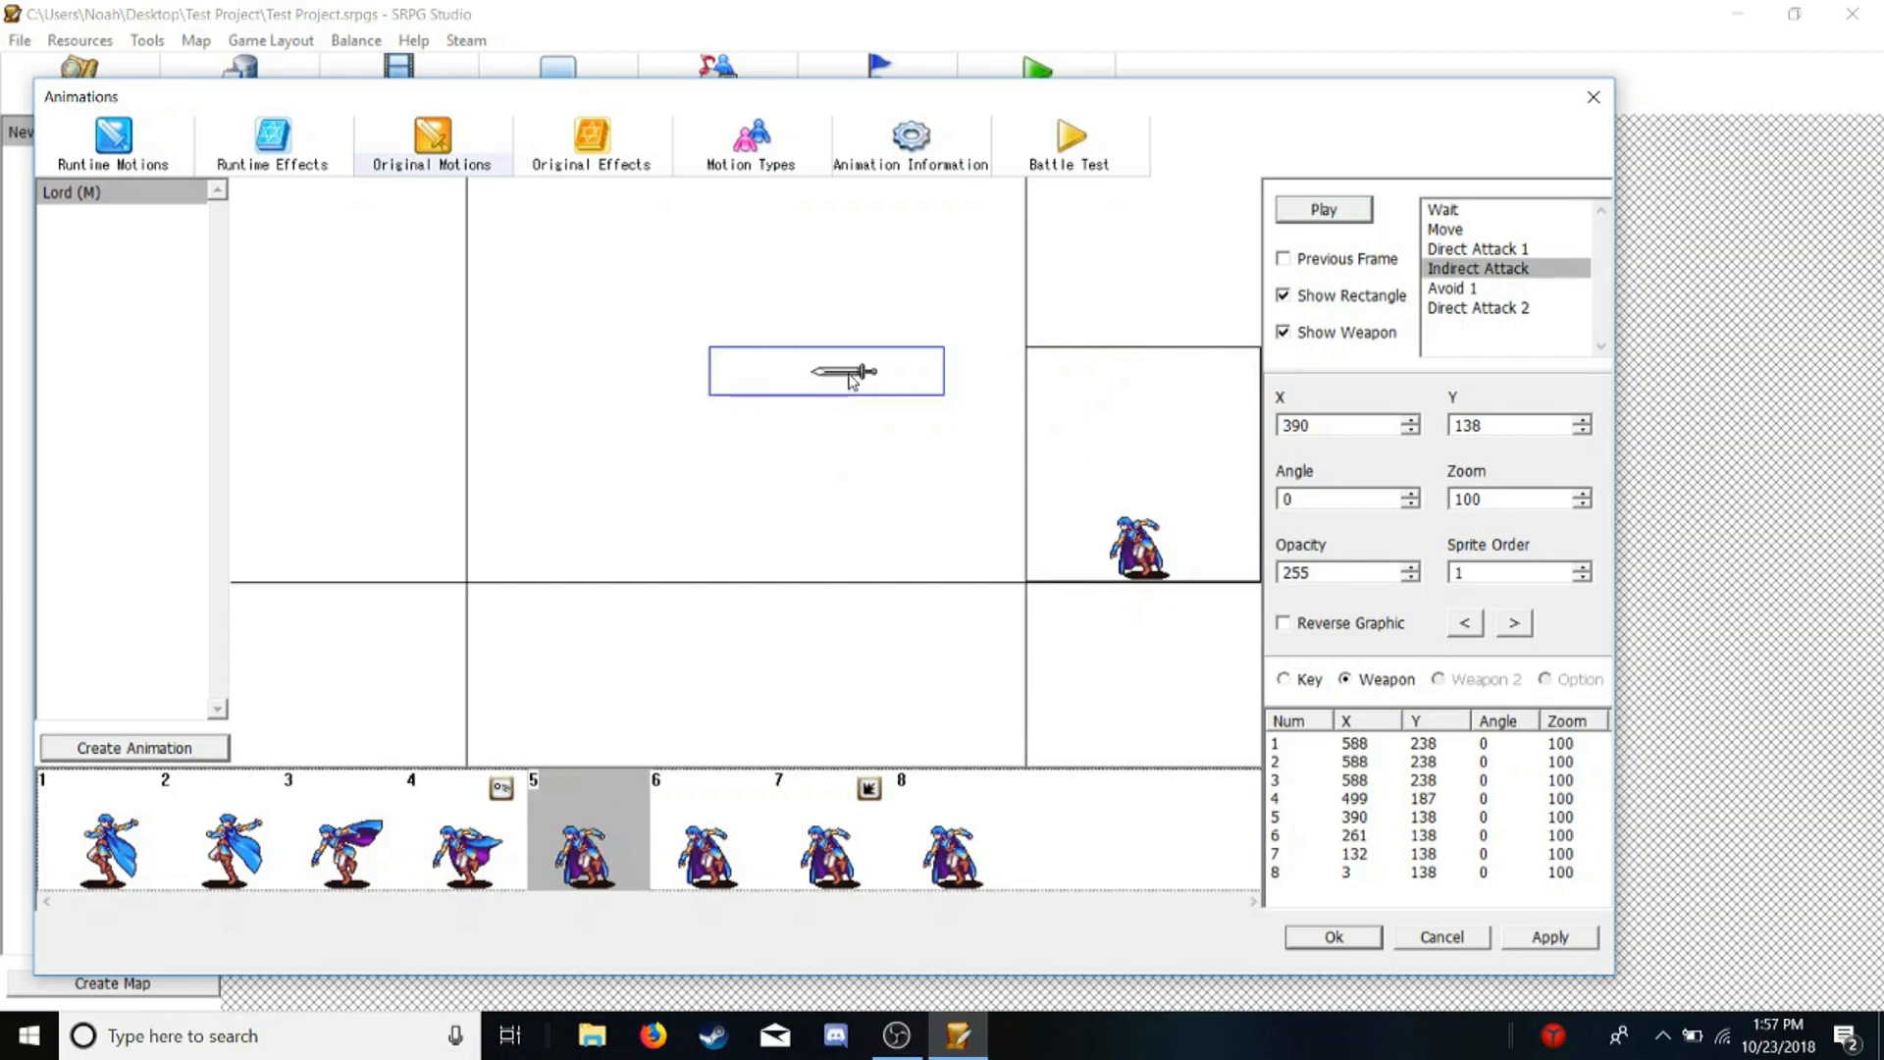
left_click_drag(852, 381, 868, 507)
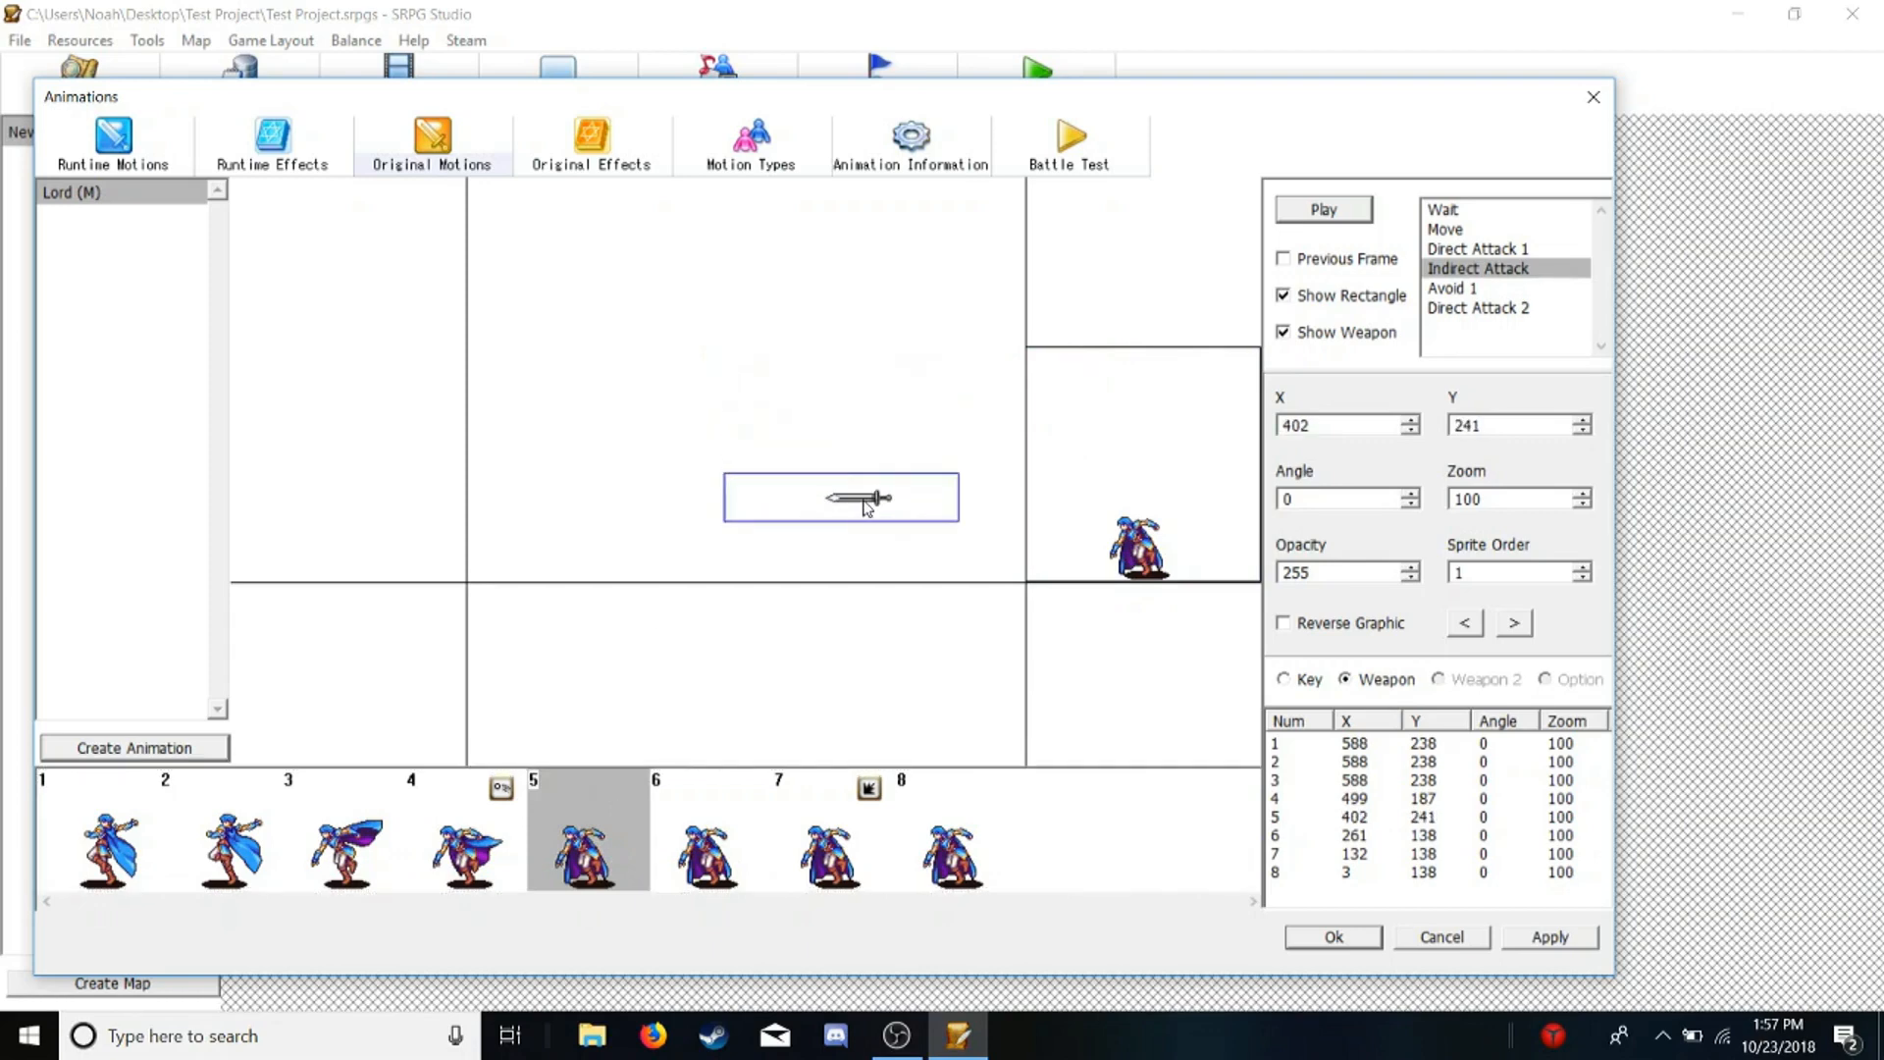
Move the thrown sword in the Indirect Attack motion to X 280, Y 210 in frame 6 and X 130, Y 263 in frame 7
left_click(736, 862)
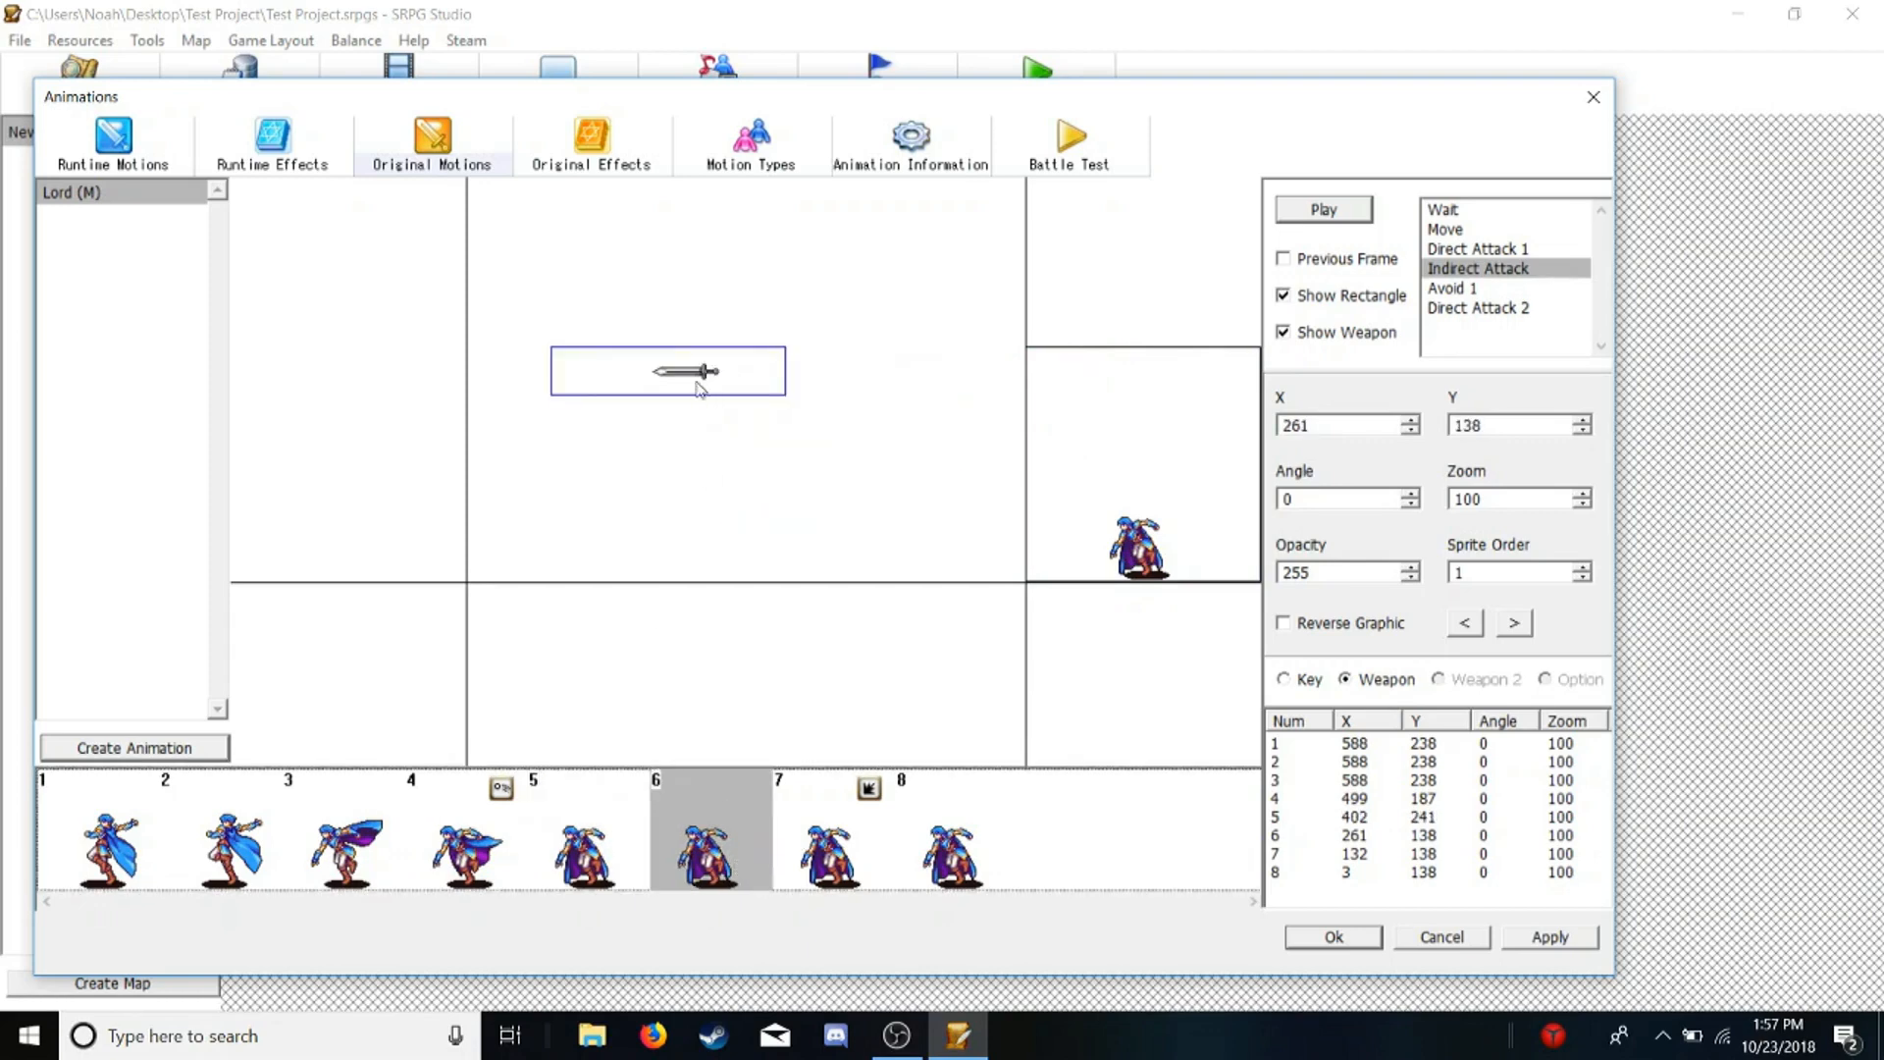
left_click_drag(703, 370, 717, 453)
left_click(797, 791)
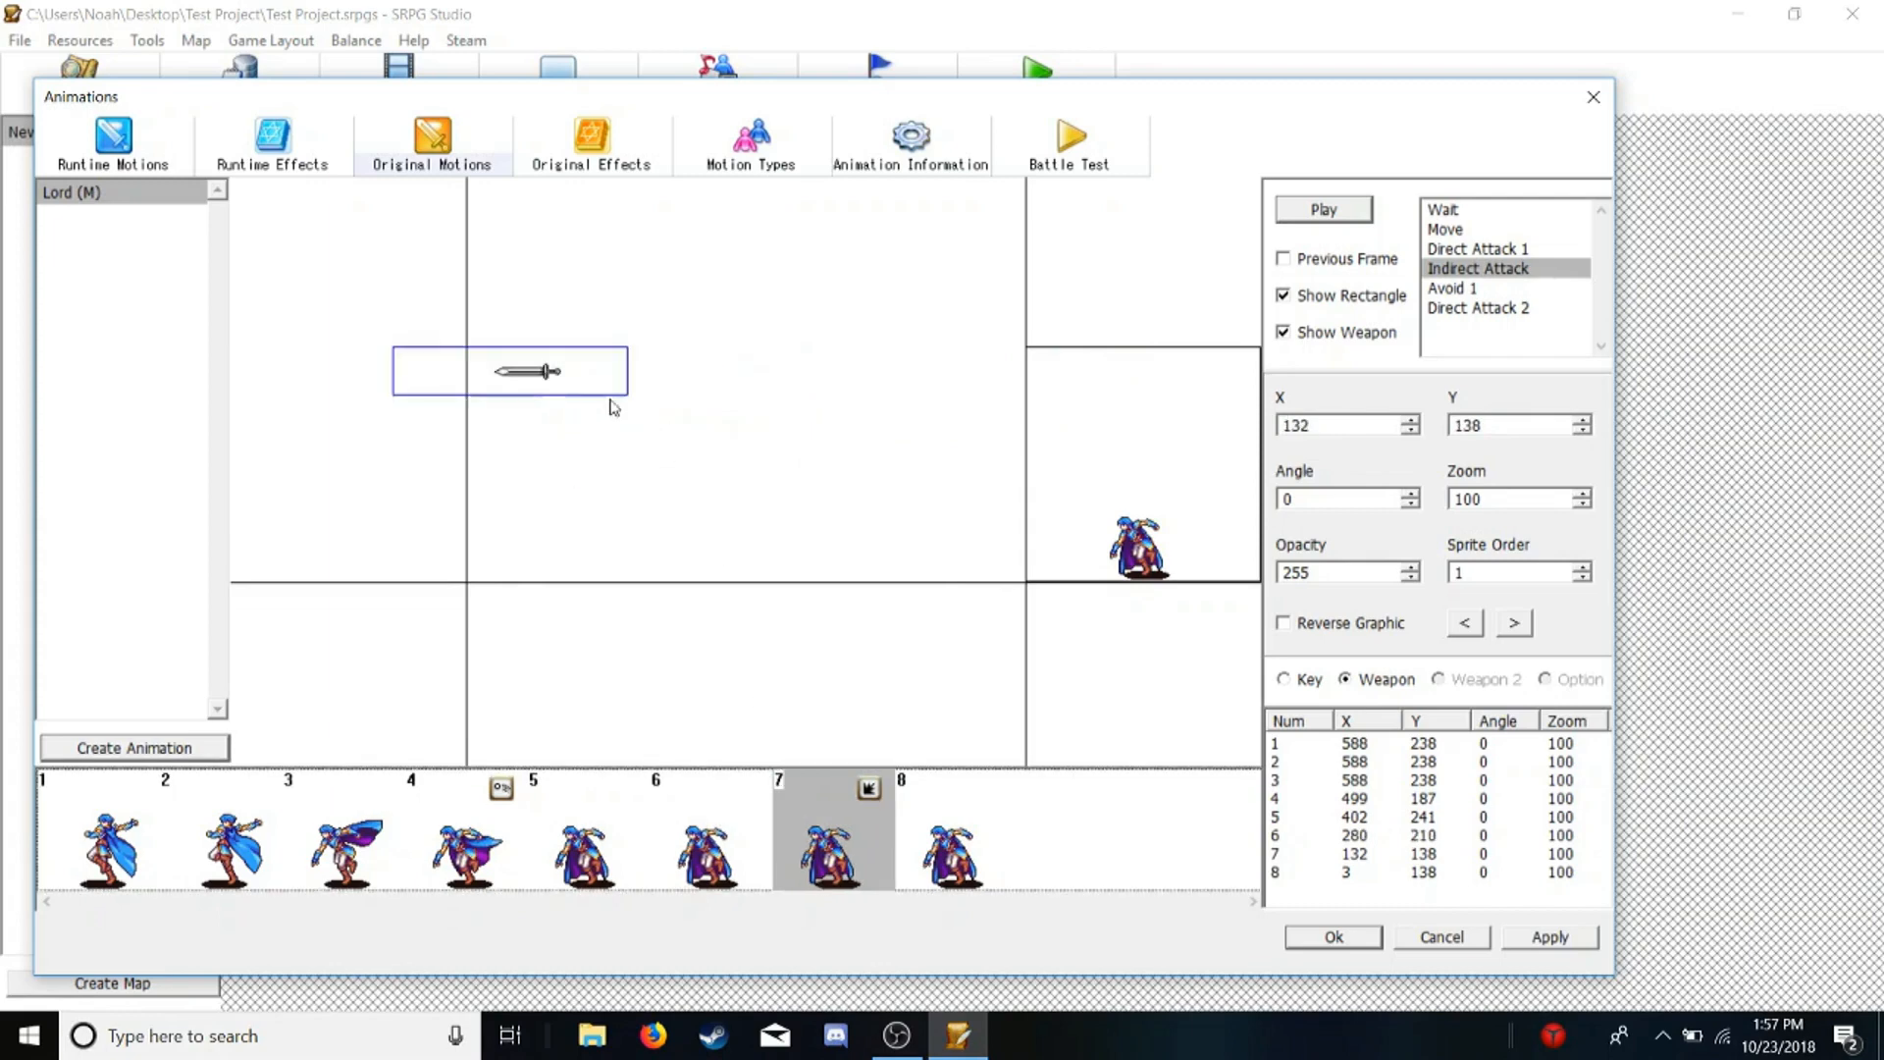
left_click_drag(552, 383, 548, 536)
Move the thrown sword to X 1, Y 219 in frame 8 of the Indirect Attack motion and play the motion
left_click(977, 831)
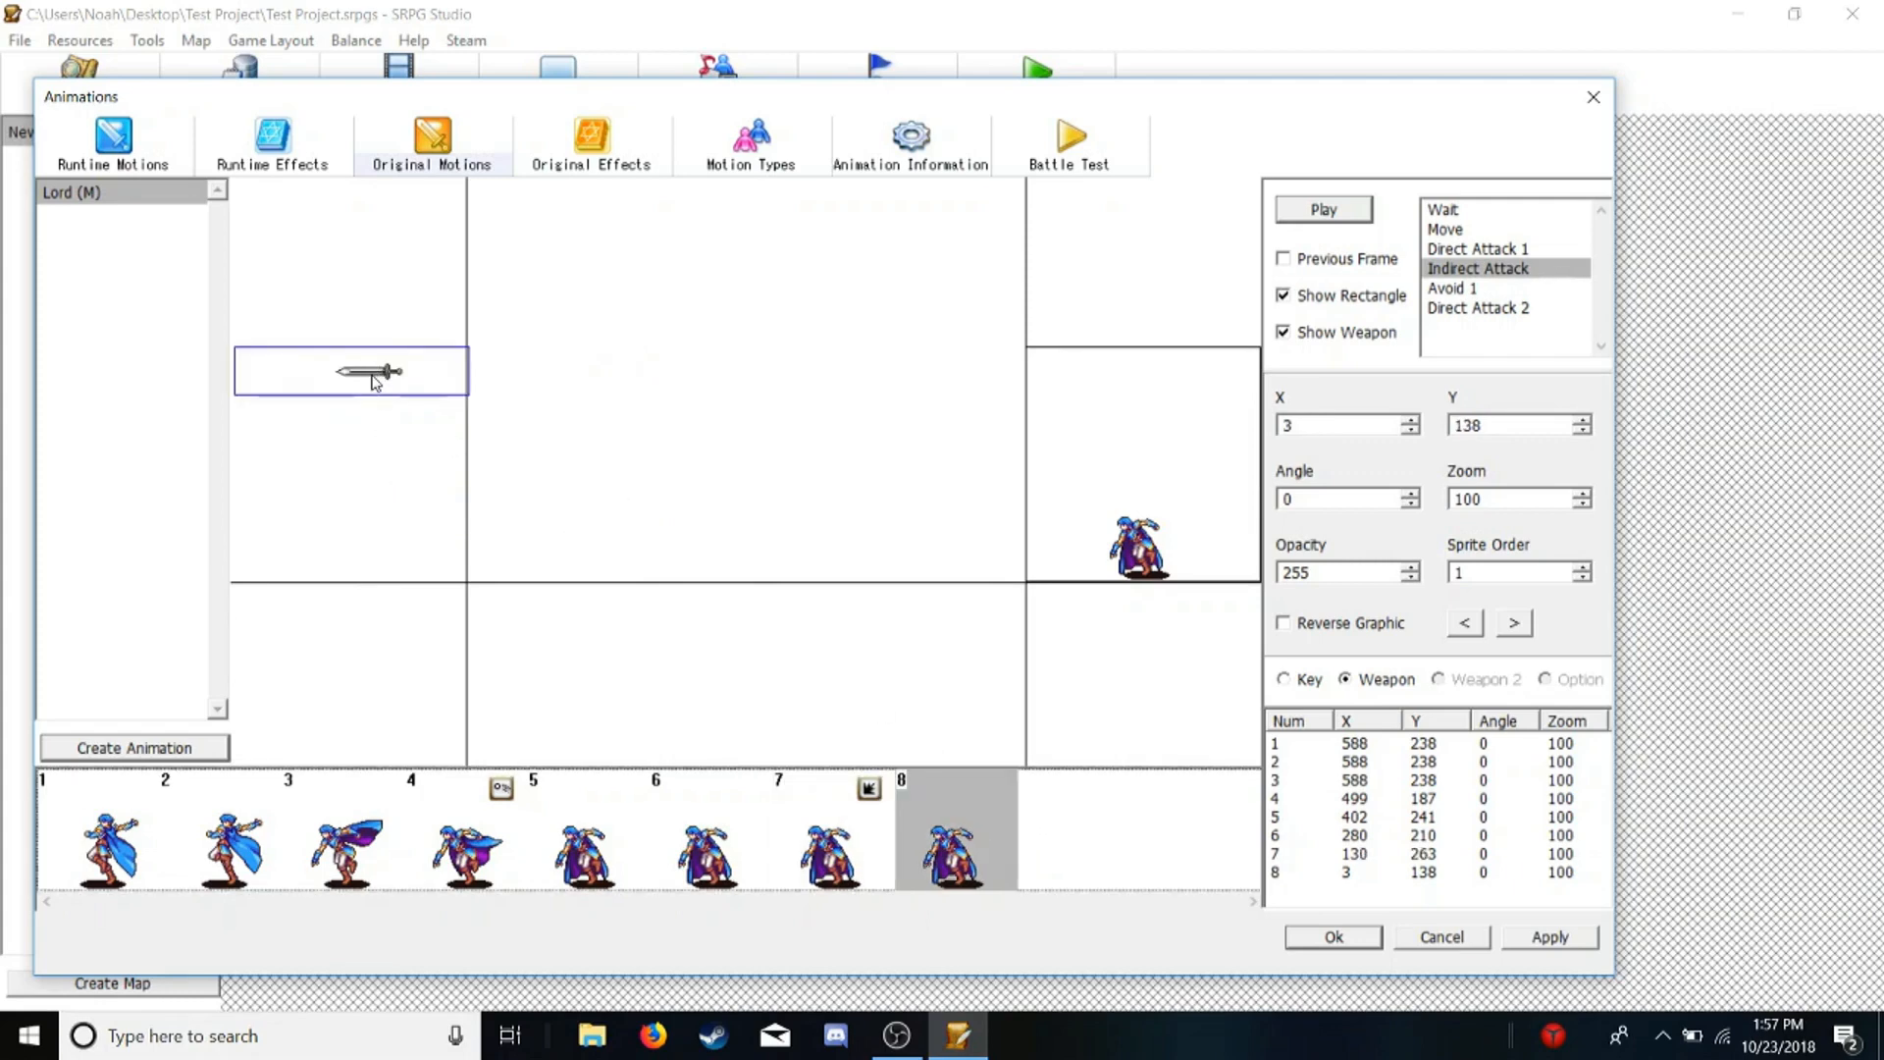
left_click_drag(376, 371, 372, 482)
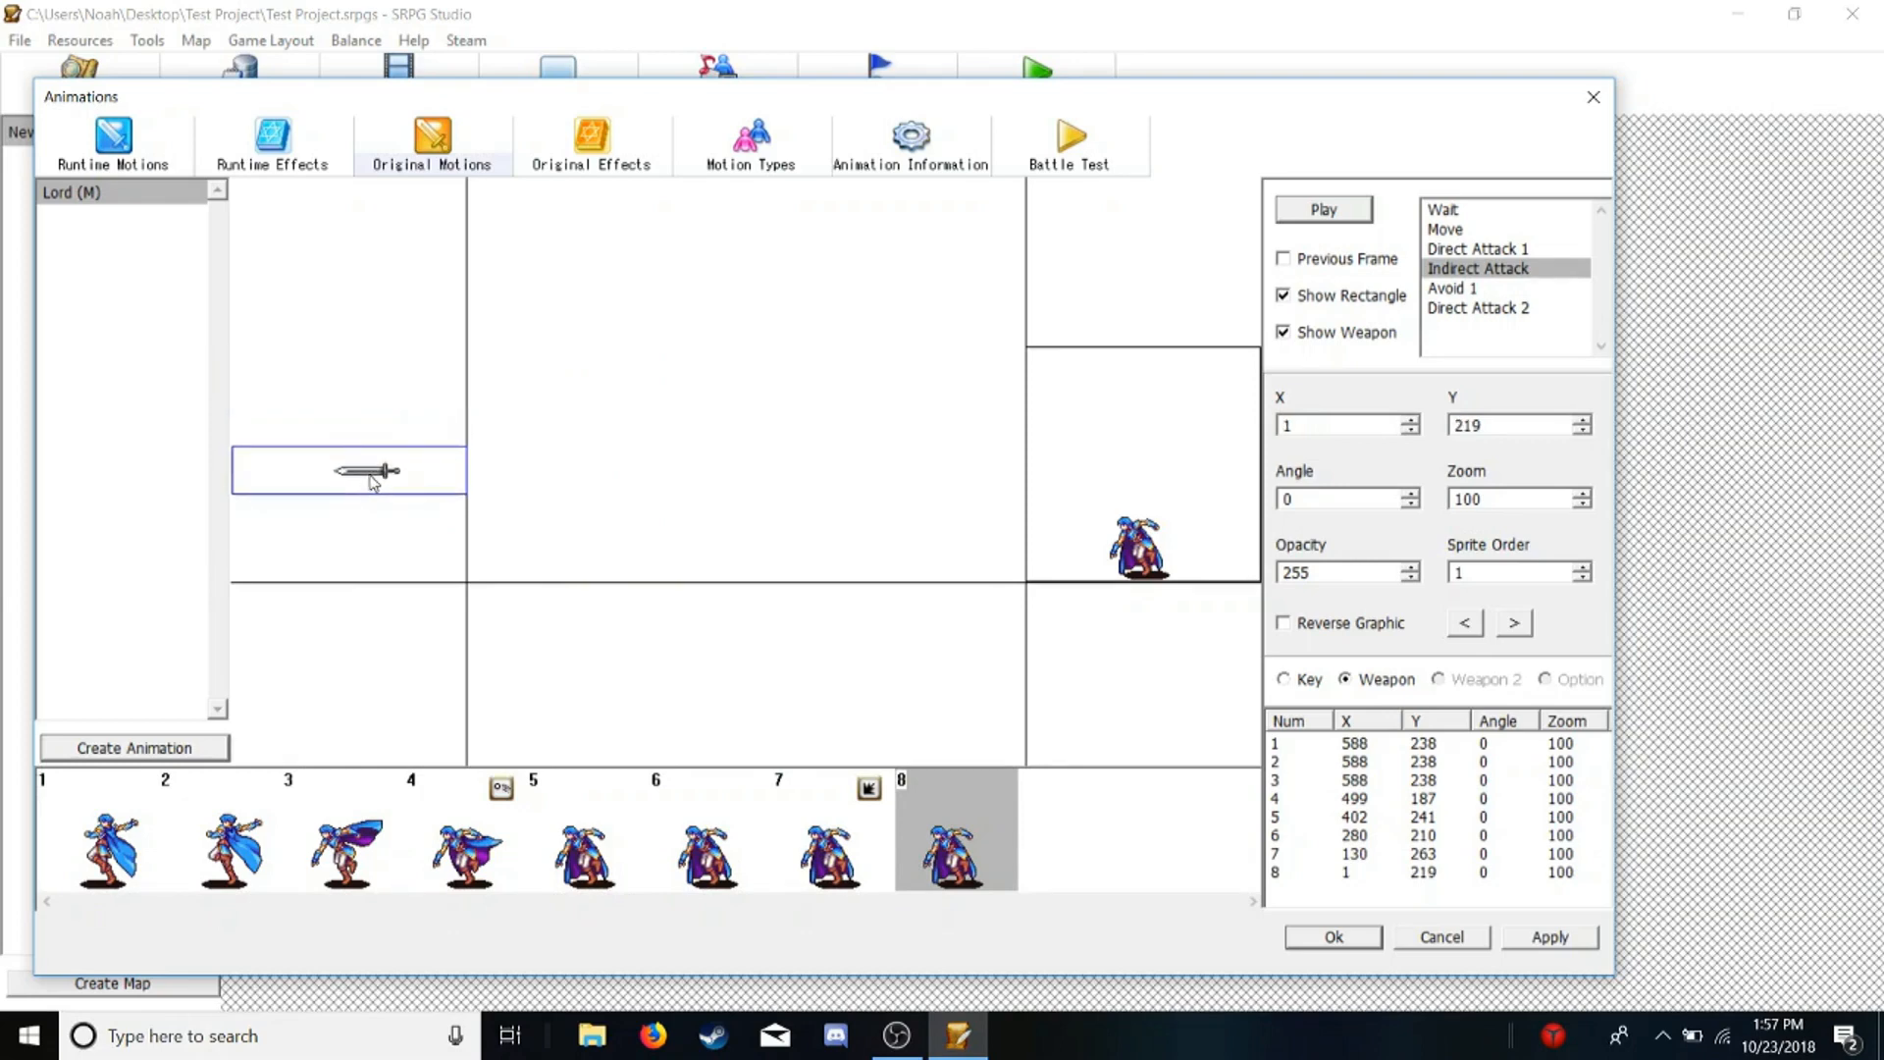
left_click(1368, 214)
Disable the weapon sprite in frame 1 of the Avoid 1 motion and apply the change
left_click(1445, 288)
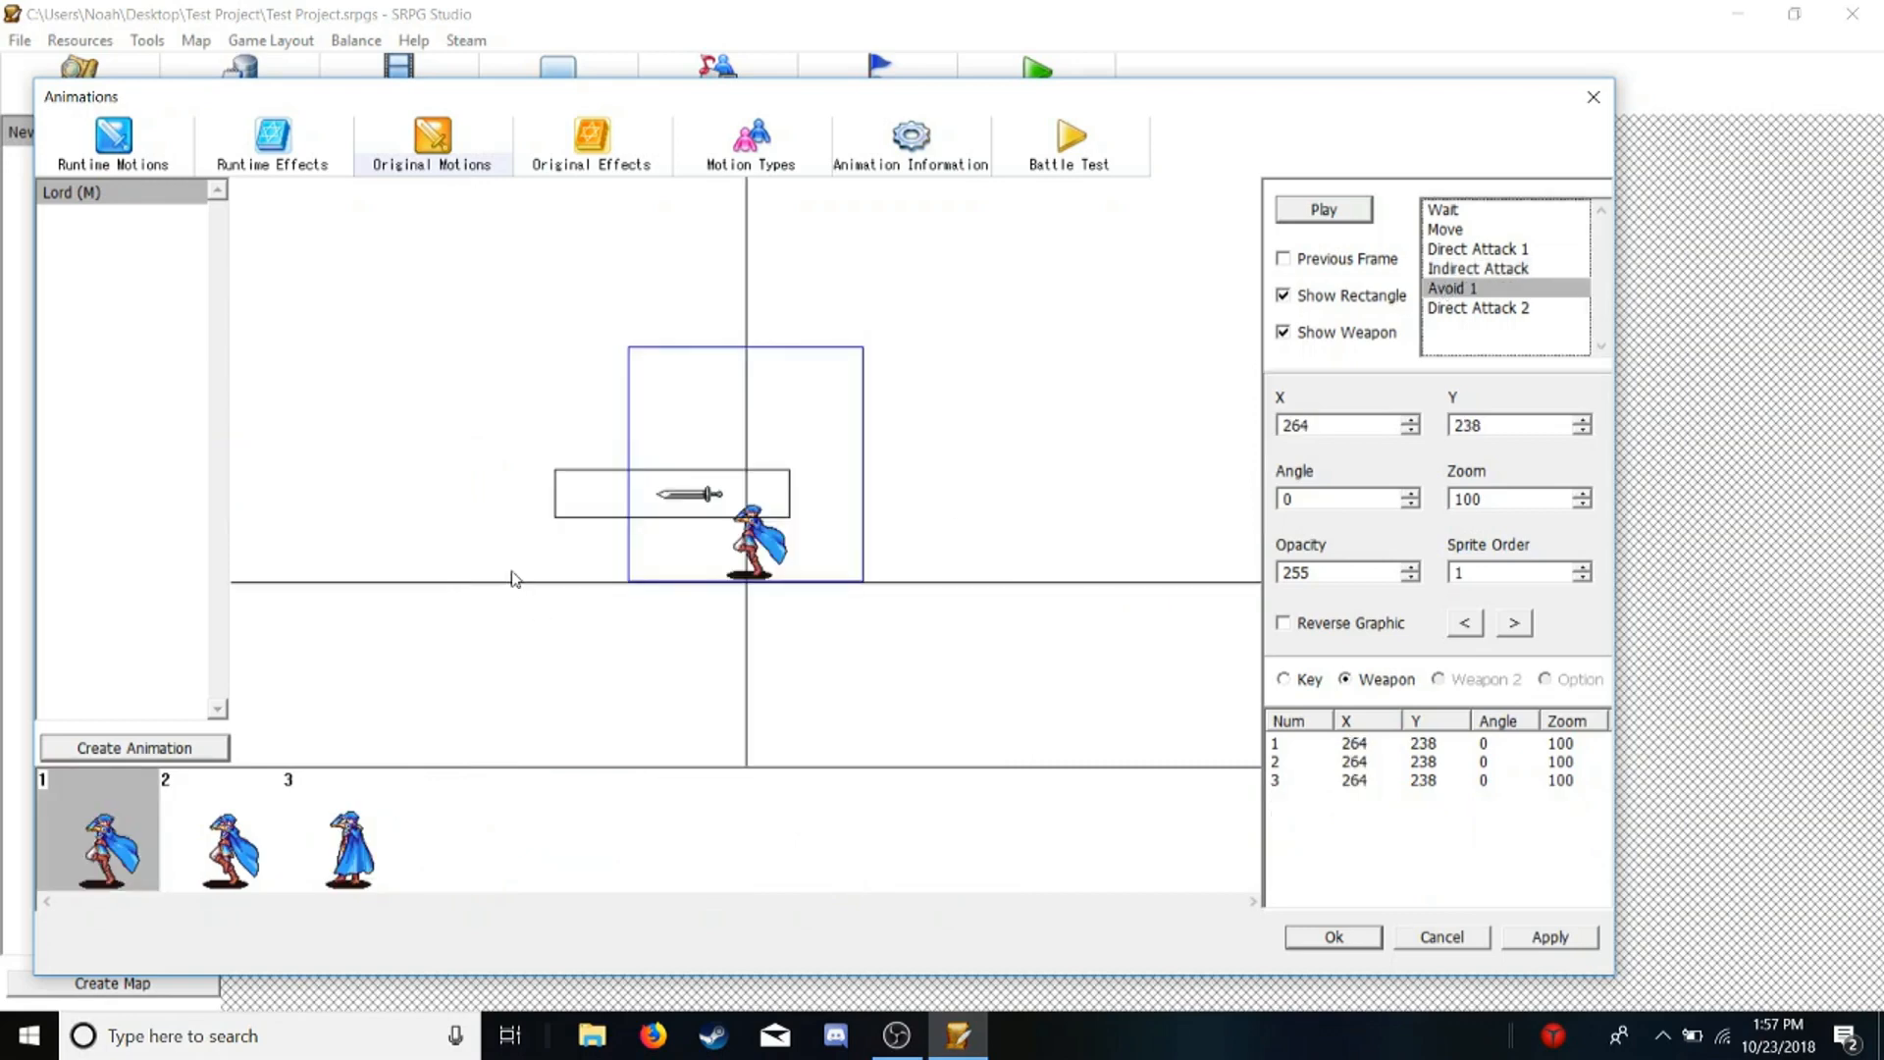
right_click(705, 493)
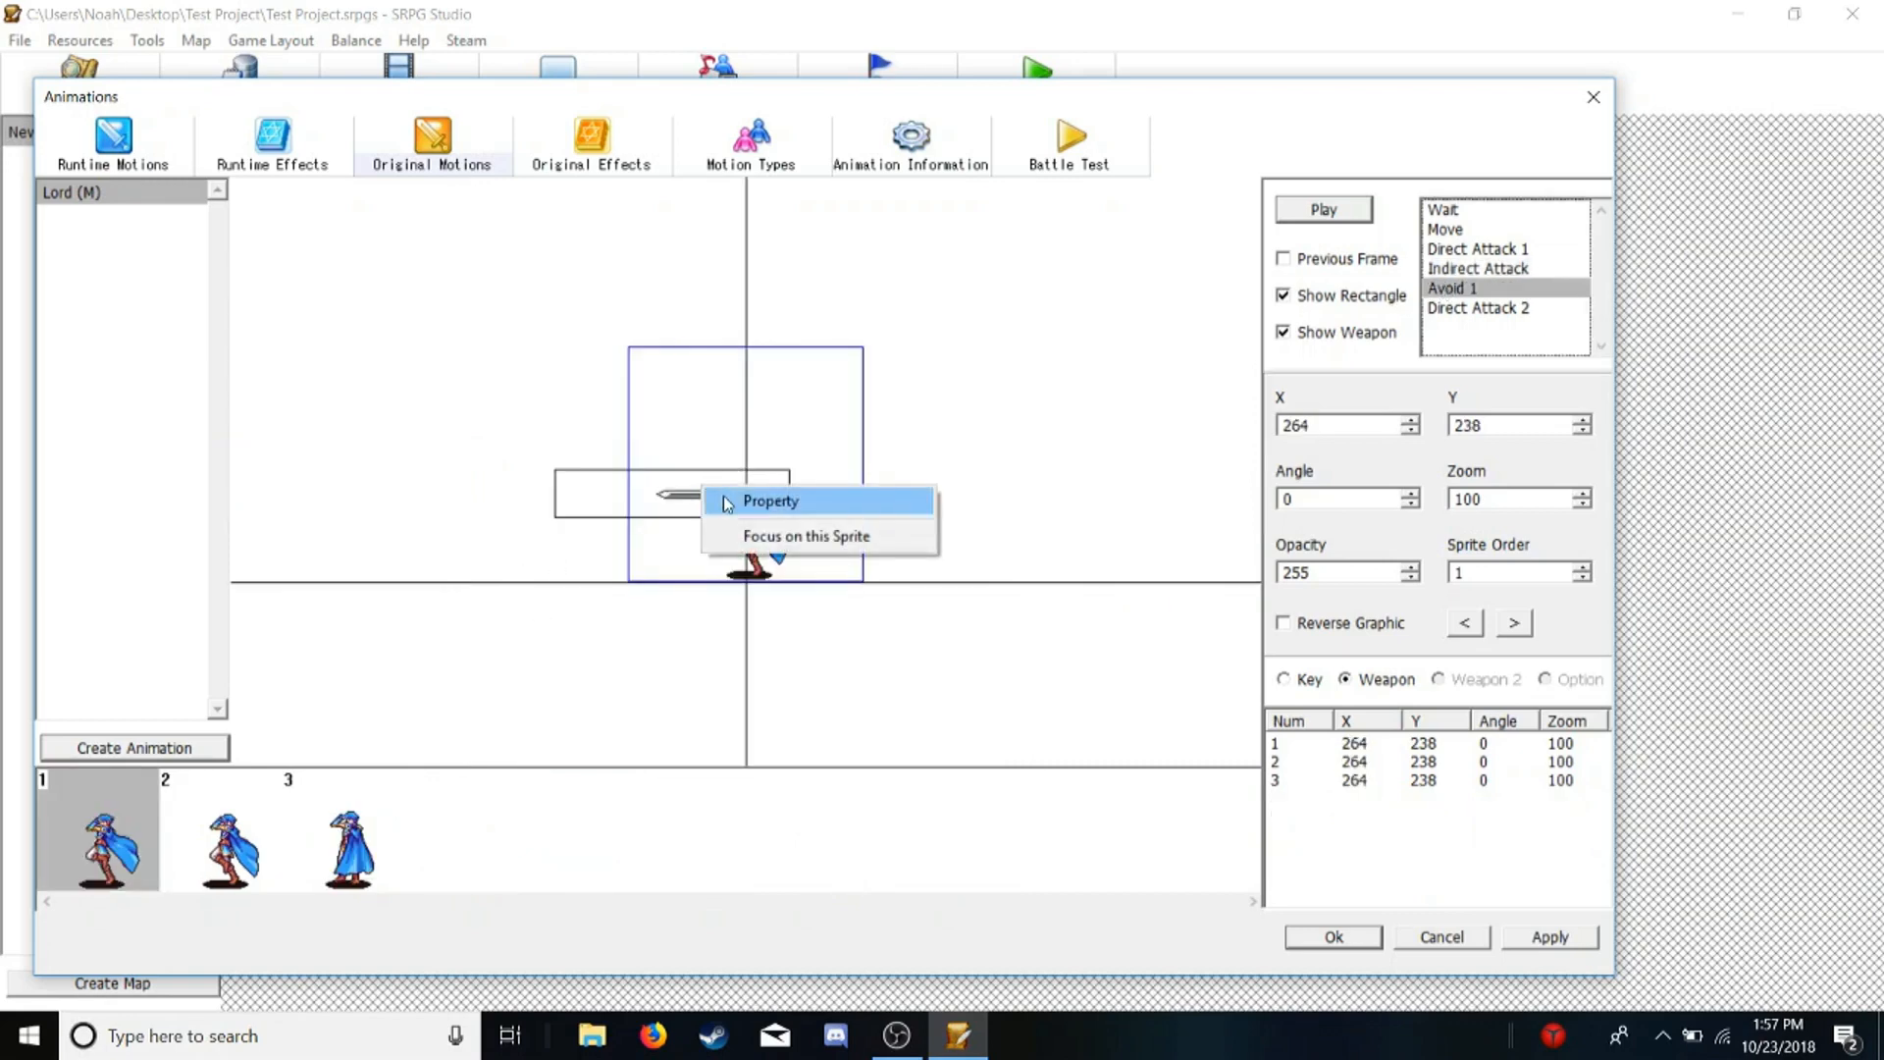
left_click(727, 504)
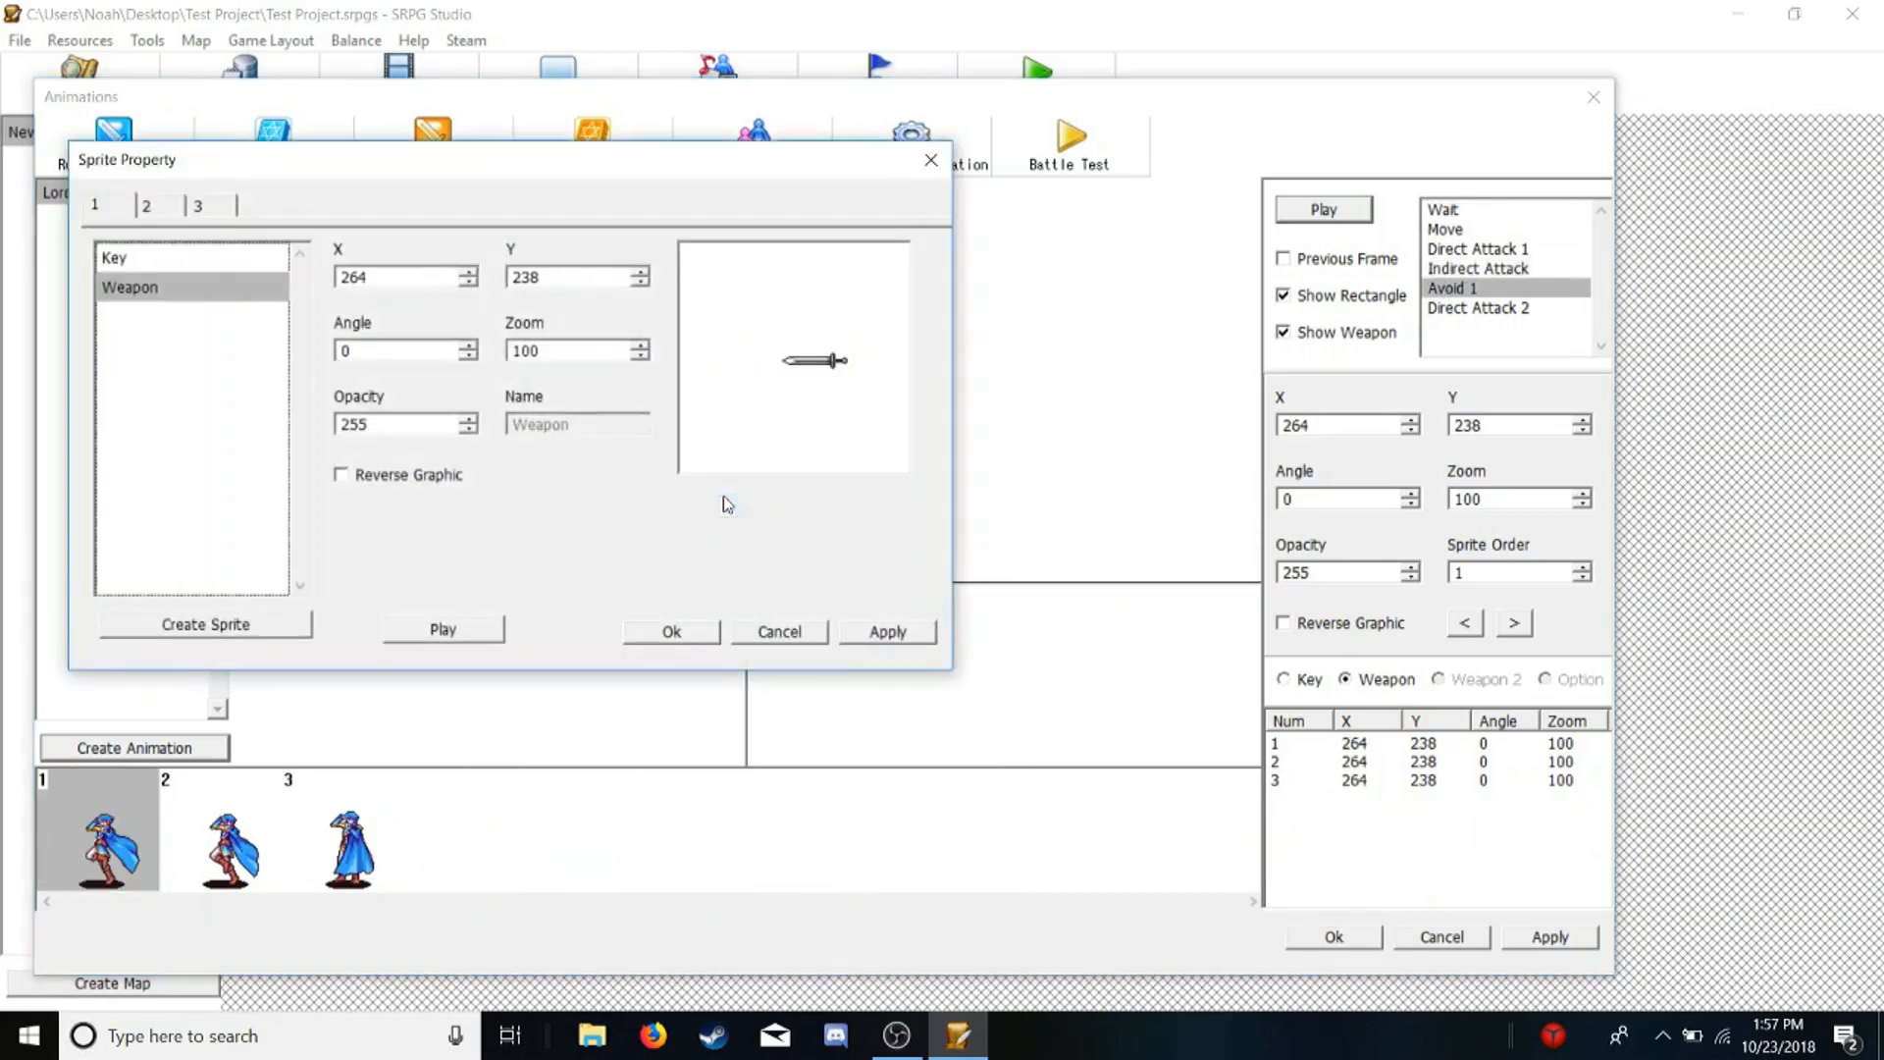
right_click(249, 287)
left_click(294, 493)
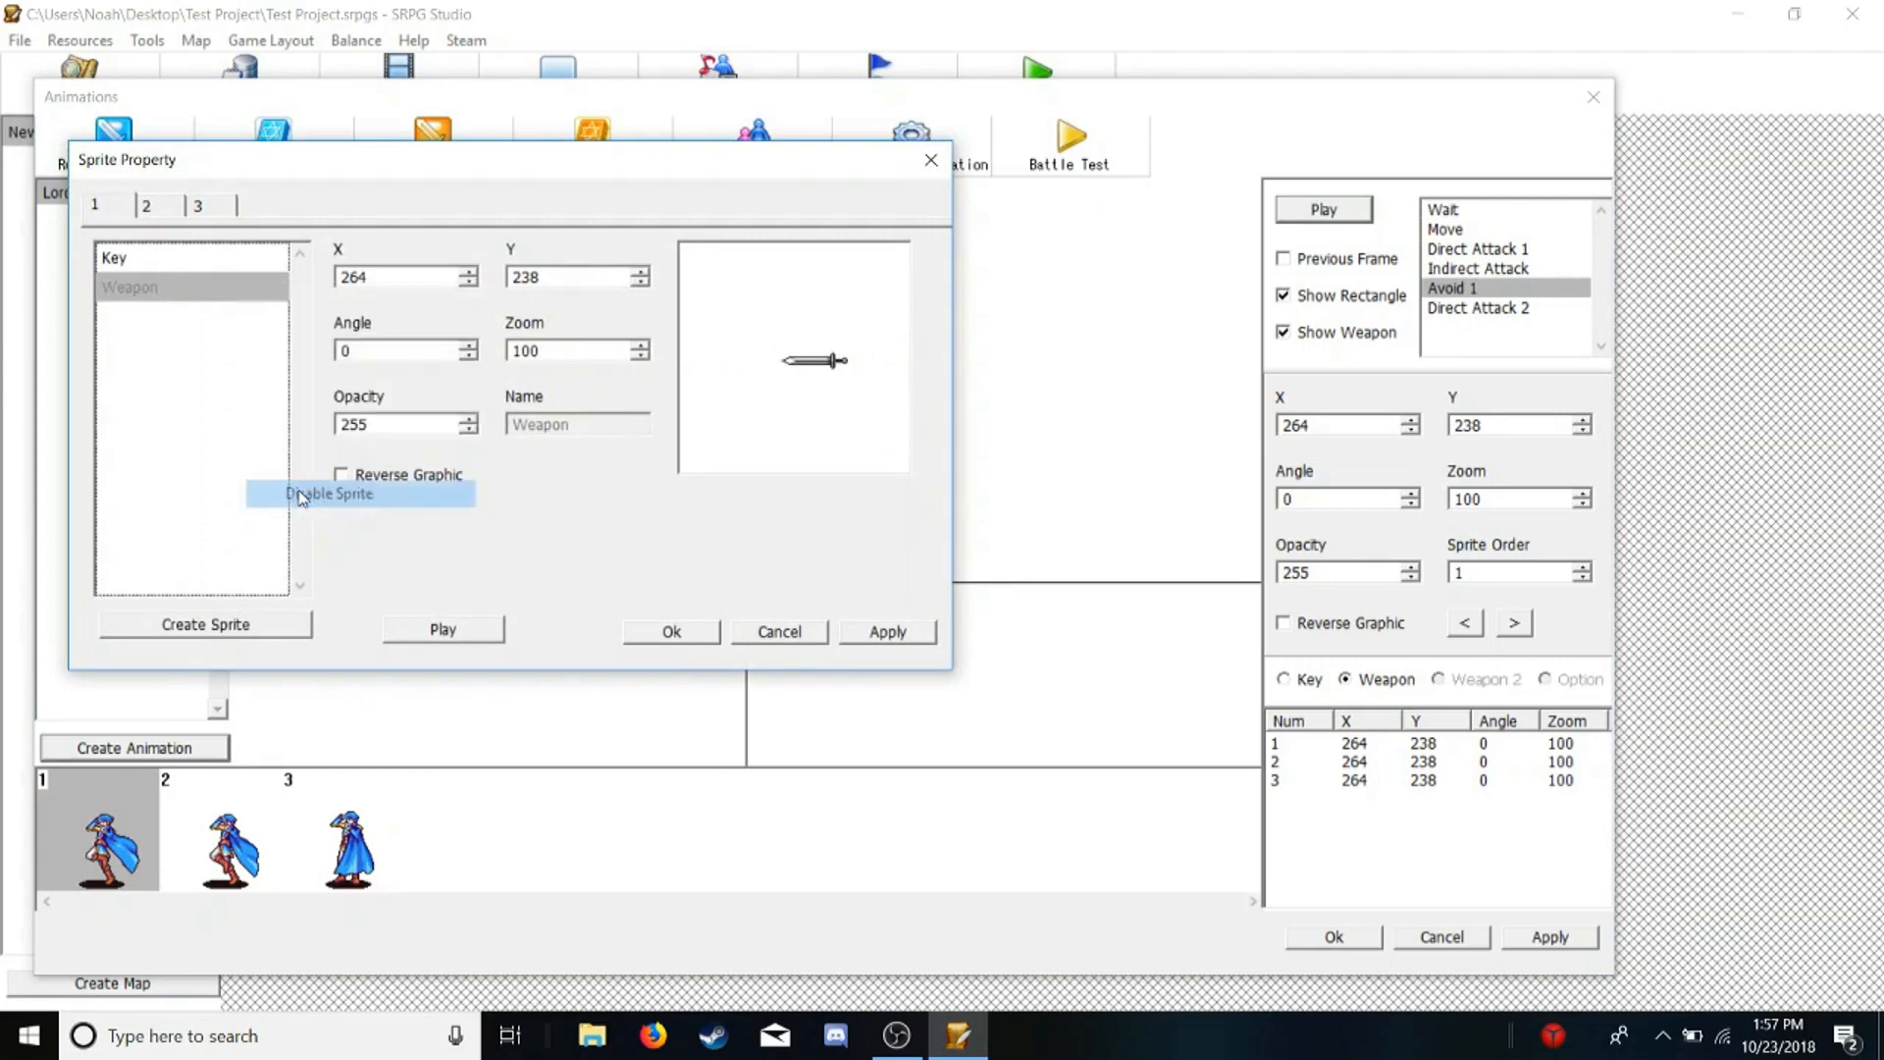
left_click(864, 638)
left_click(752, 633)
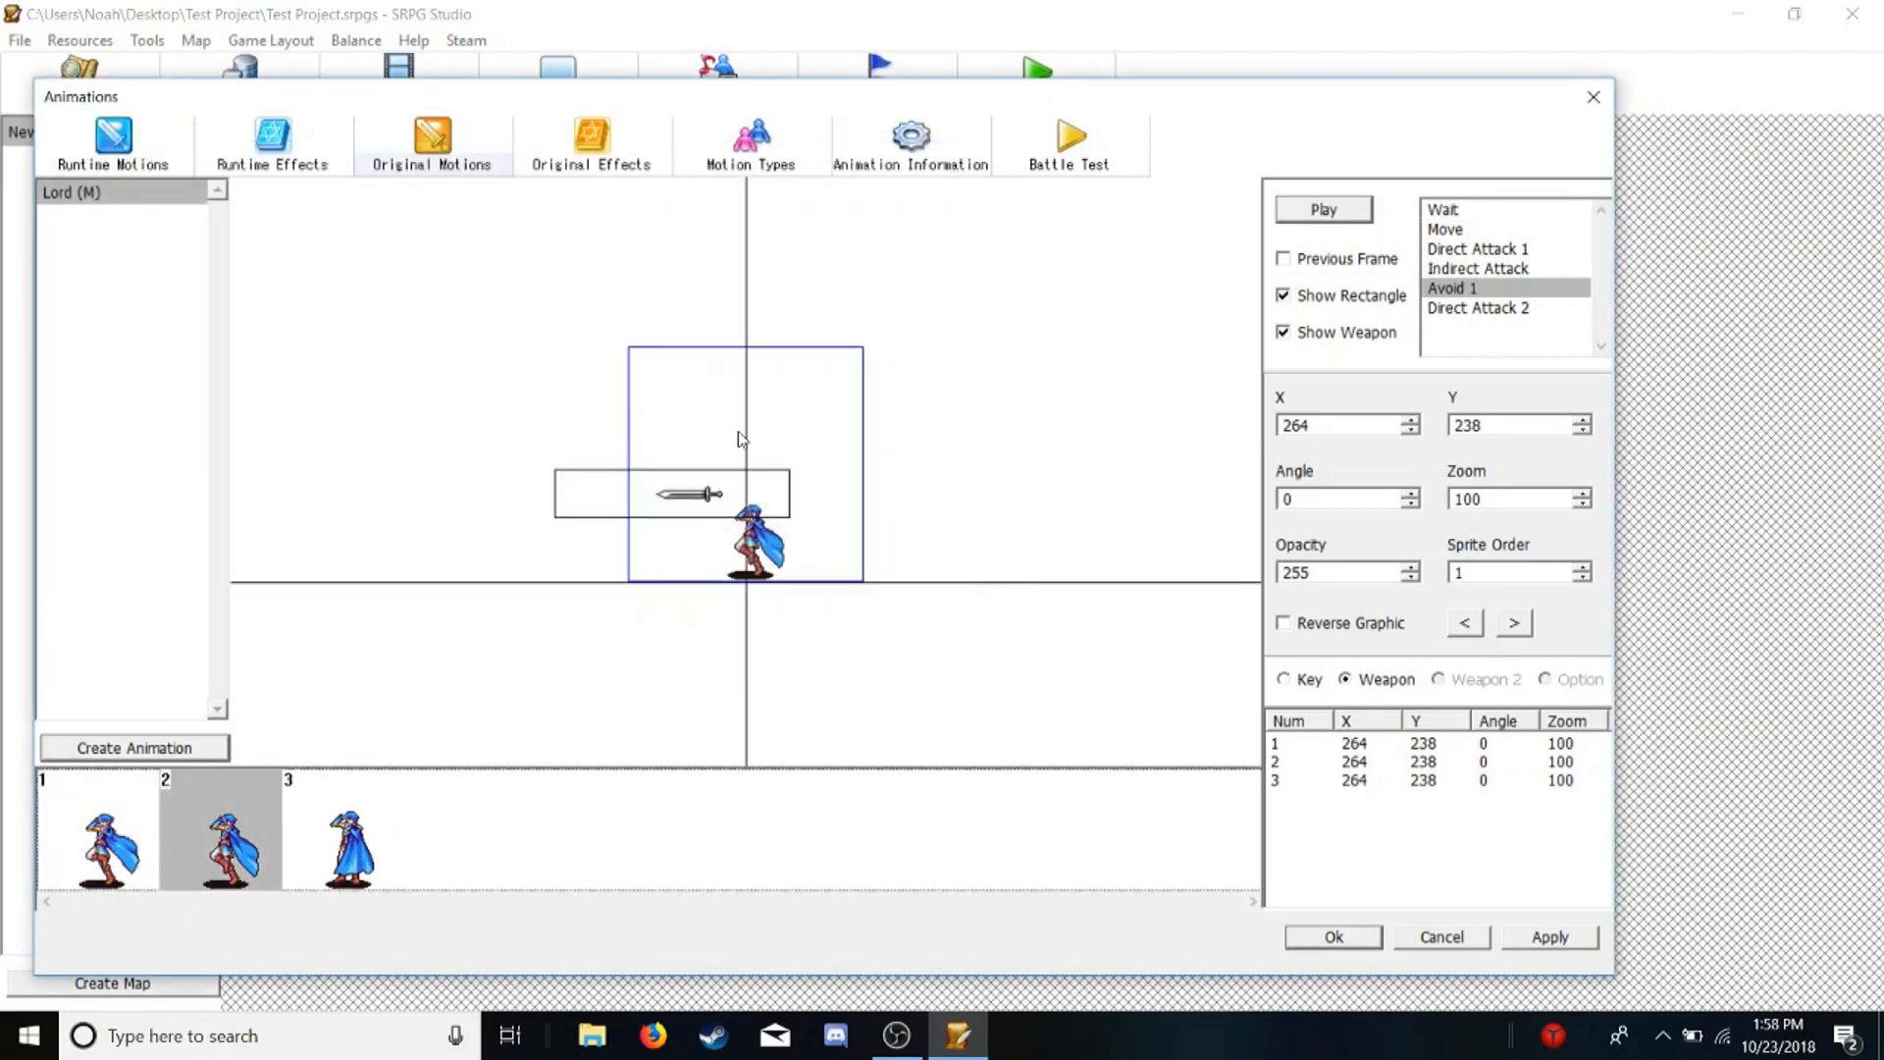
Disable the weapon sprite in frame 2 of the Avoid 1 motion and show frame 3
right_click(691, 504)
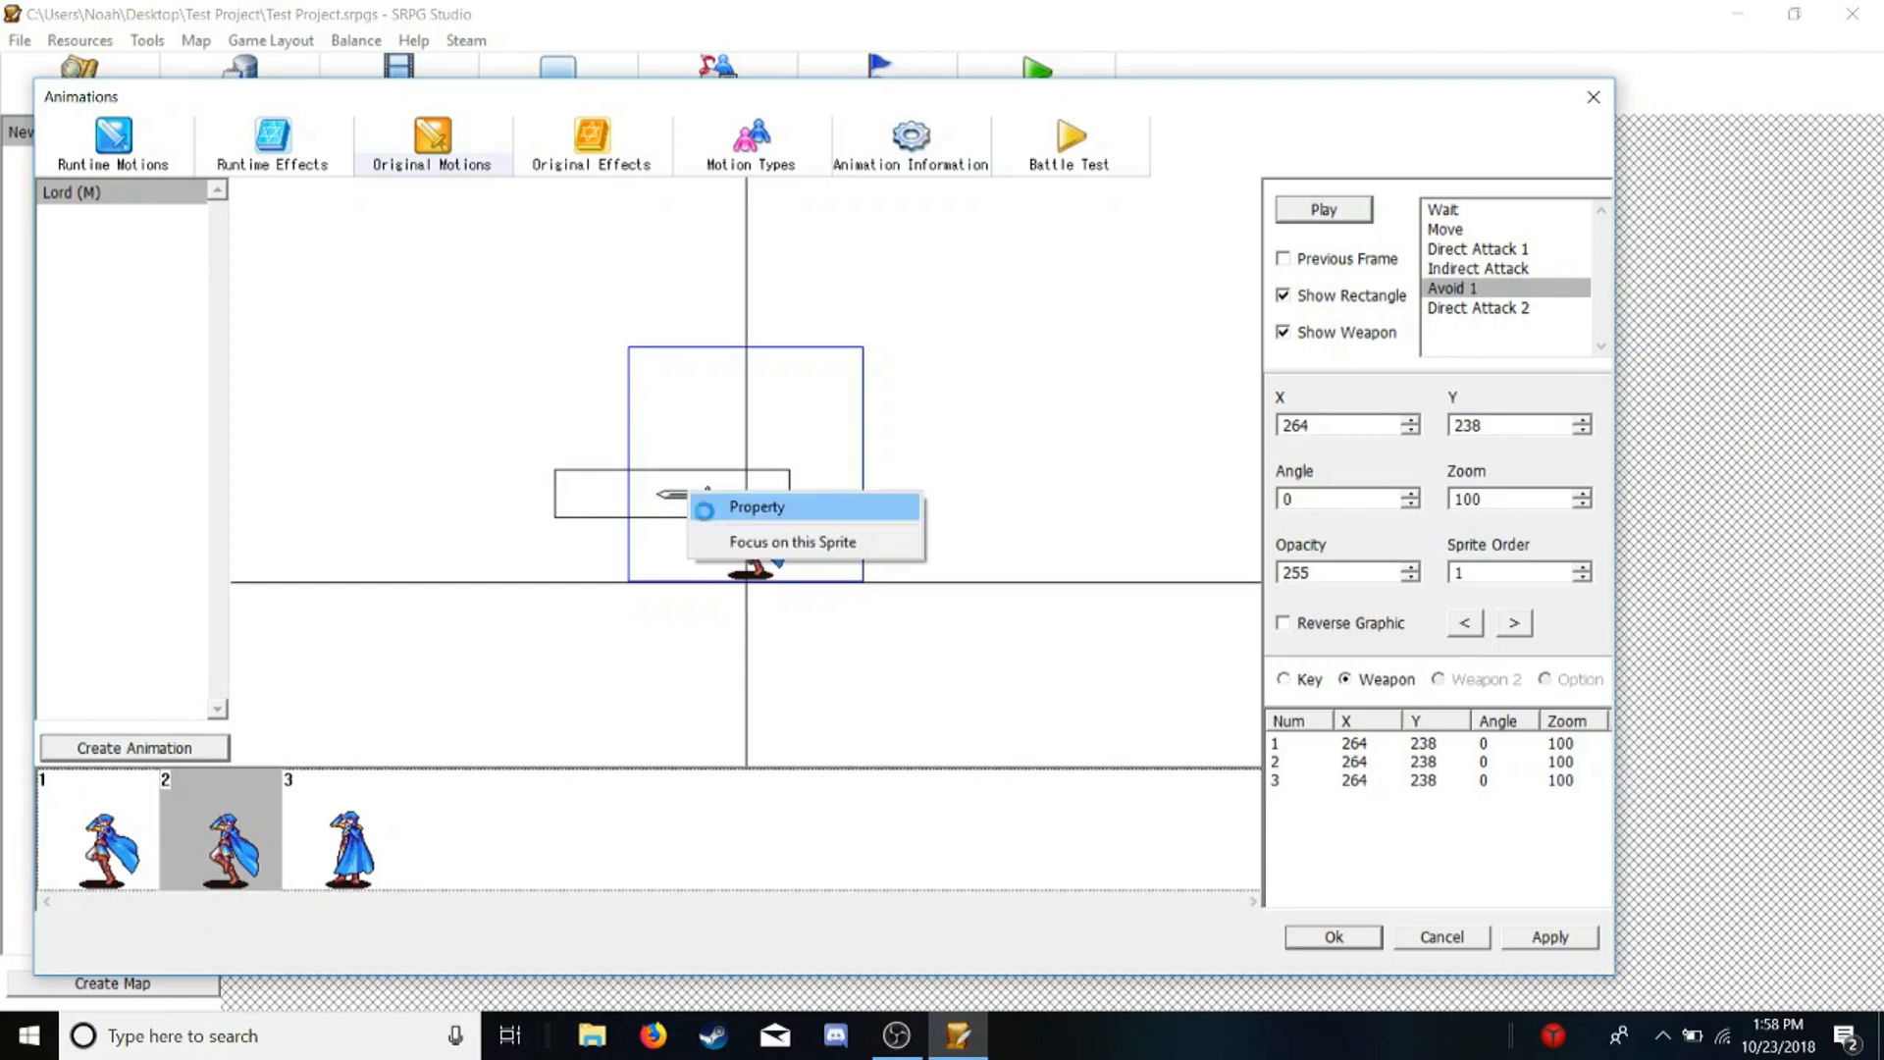
left_click(750, 508)
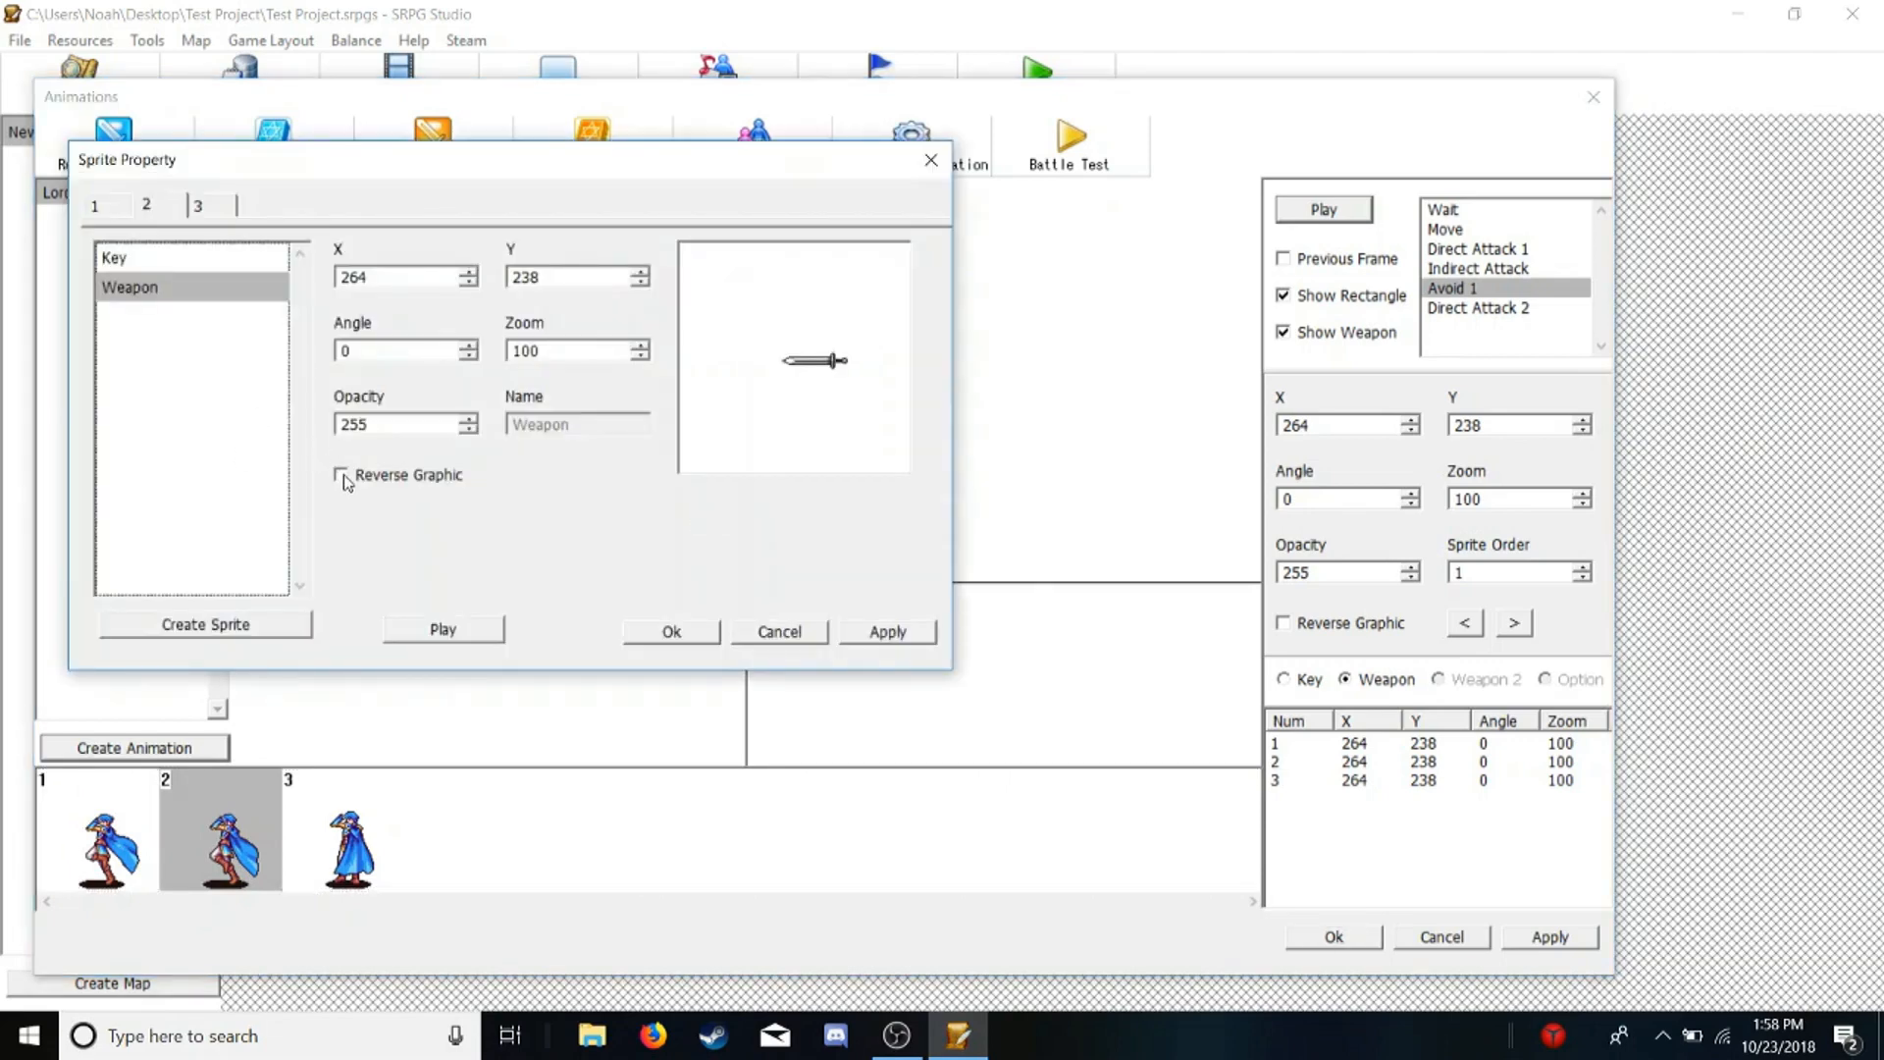
right_click(213, 293)
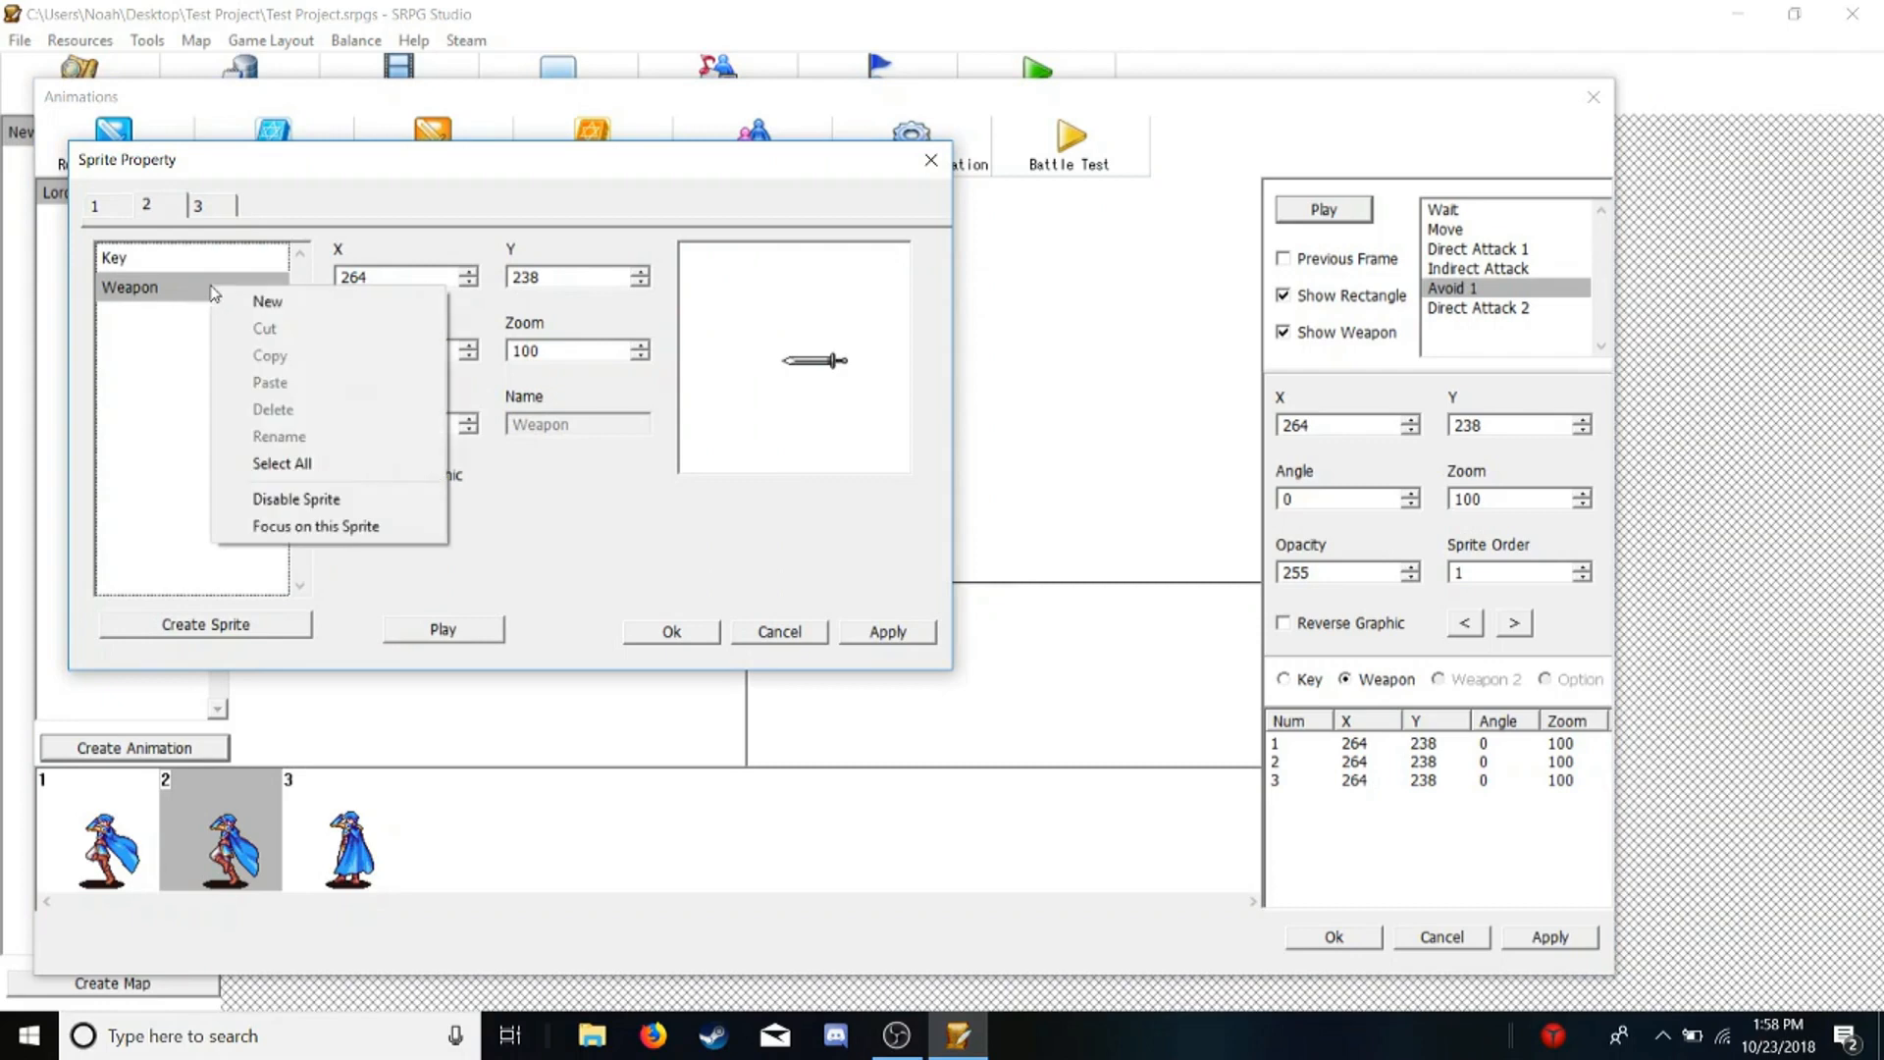
left_click(267, 499)
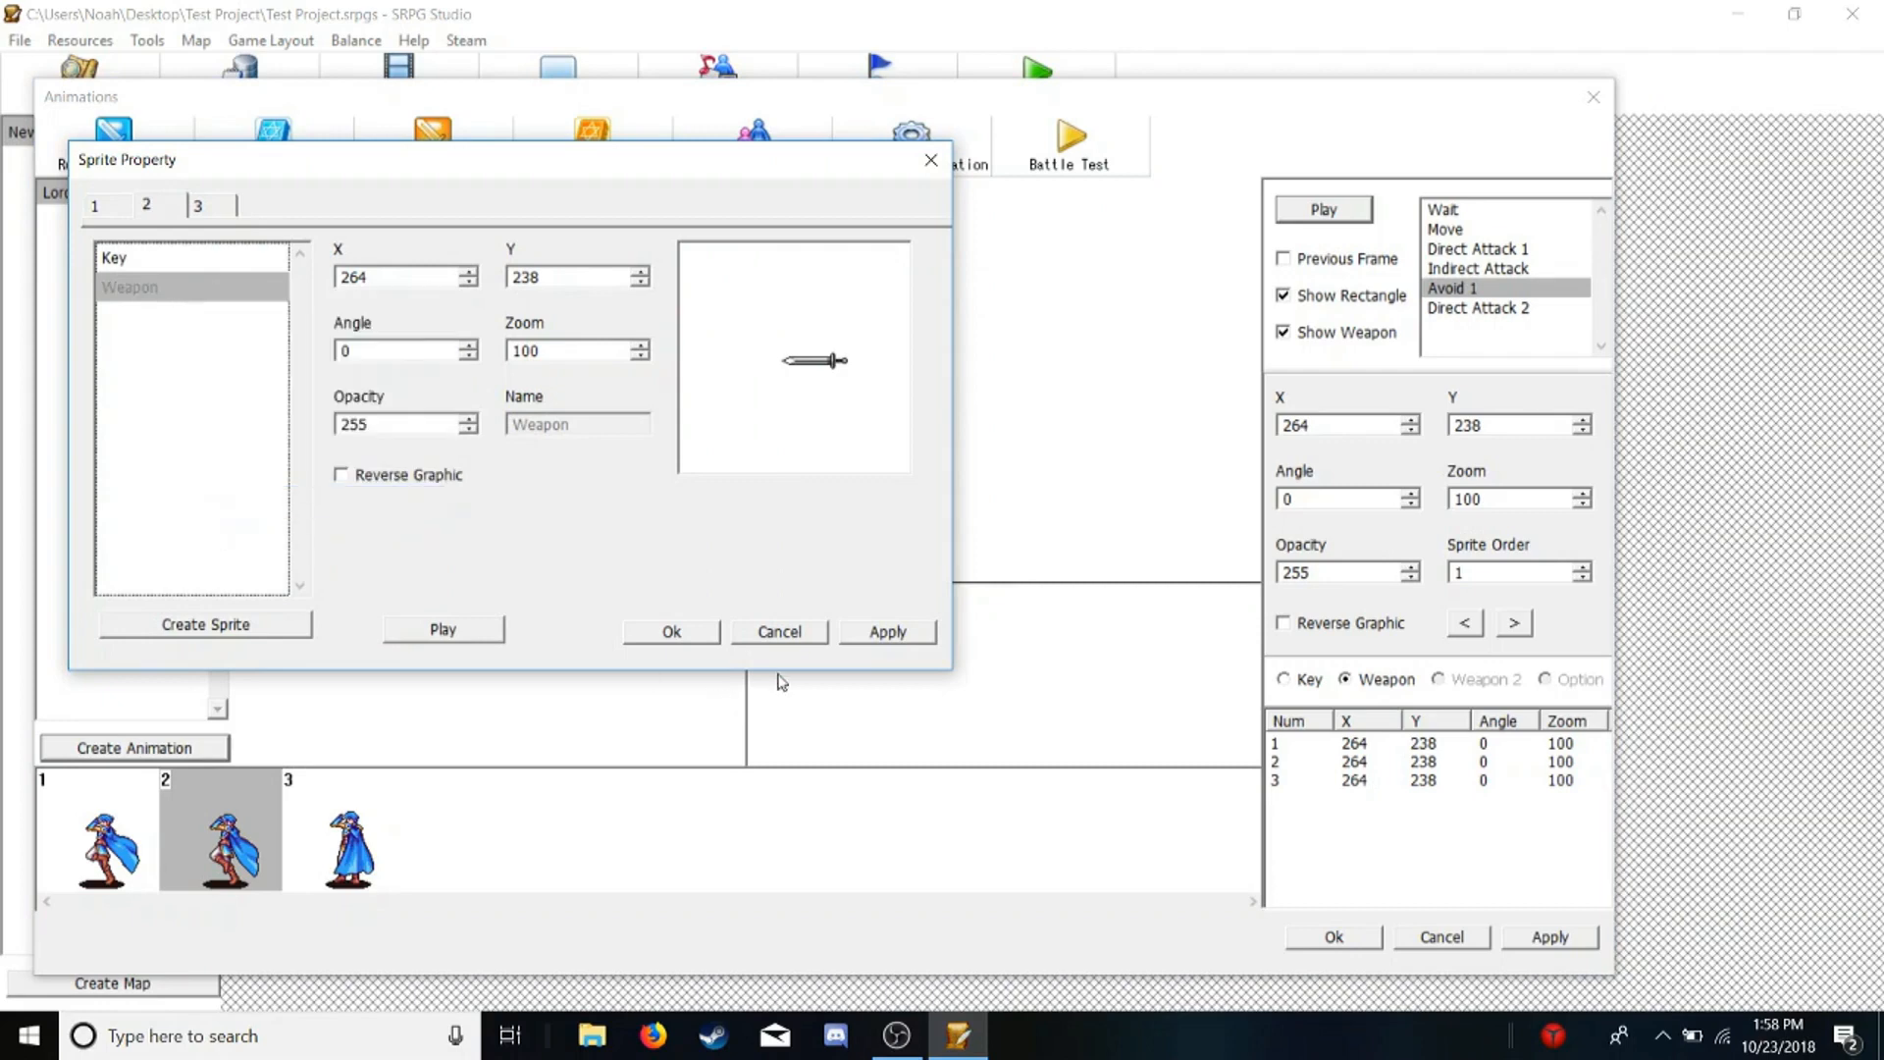
left_click(690, 633)
left_click(341, 812)
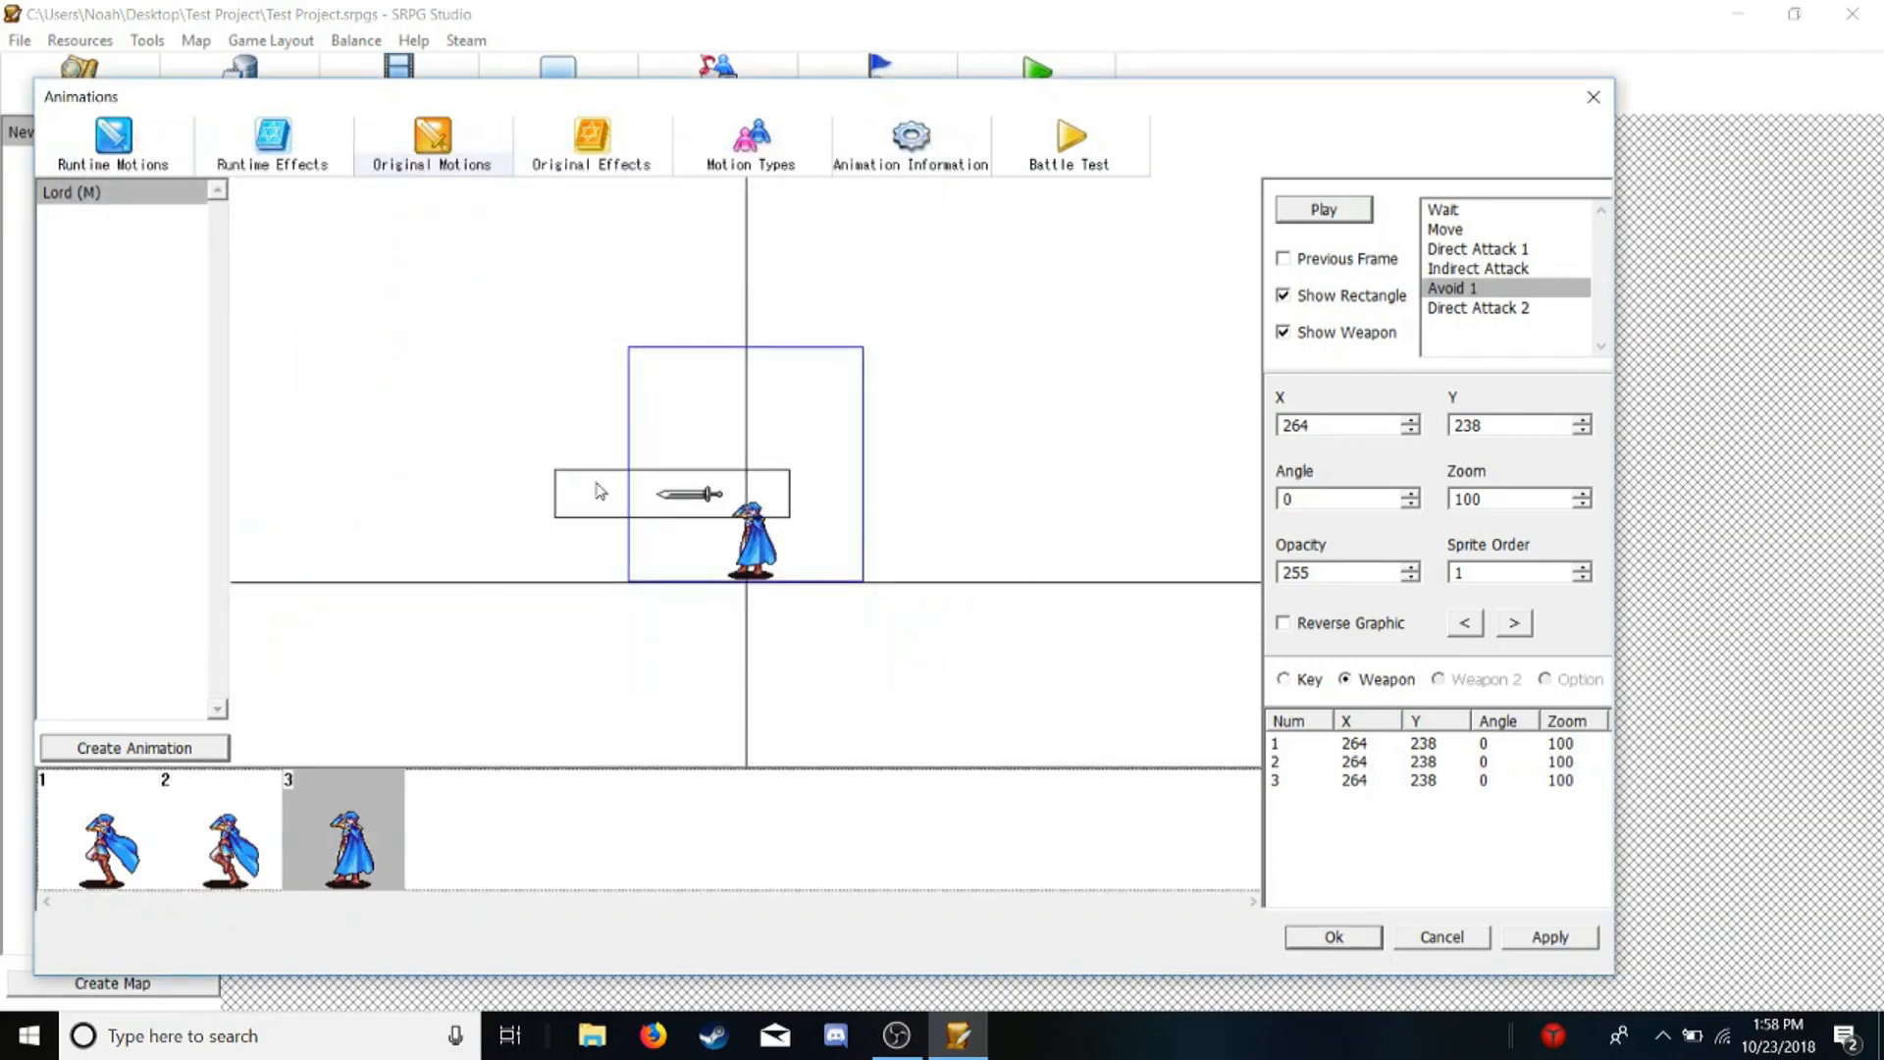
Disable the weapon sprite in frame 3 of the Avoid 1 motion and show frame 2
double_click(602, 488)
left_click(670, 632)
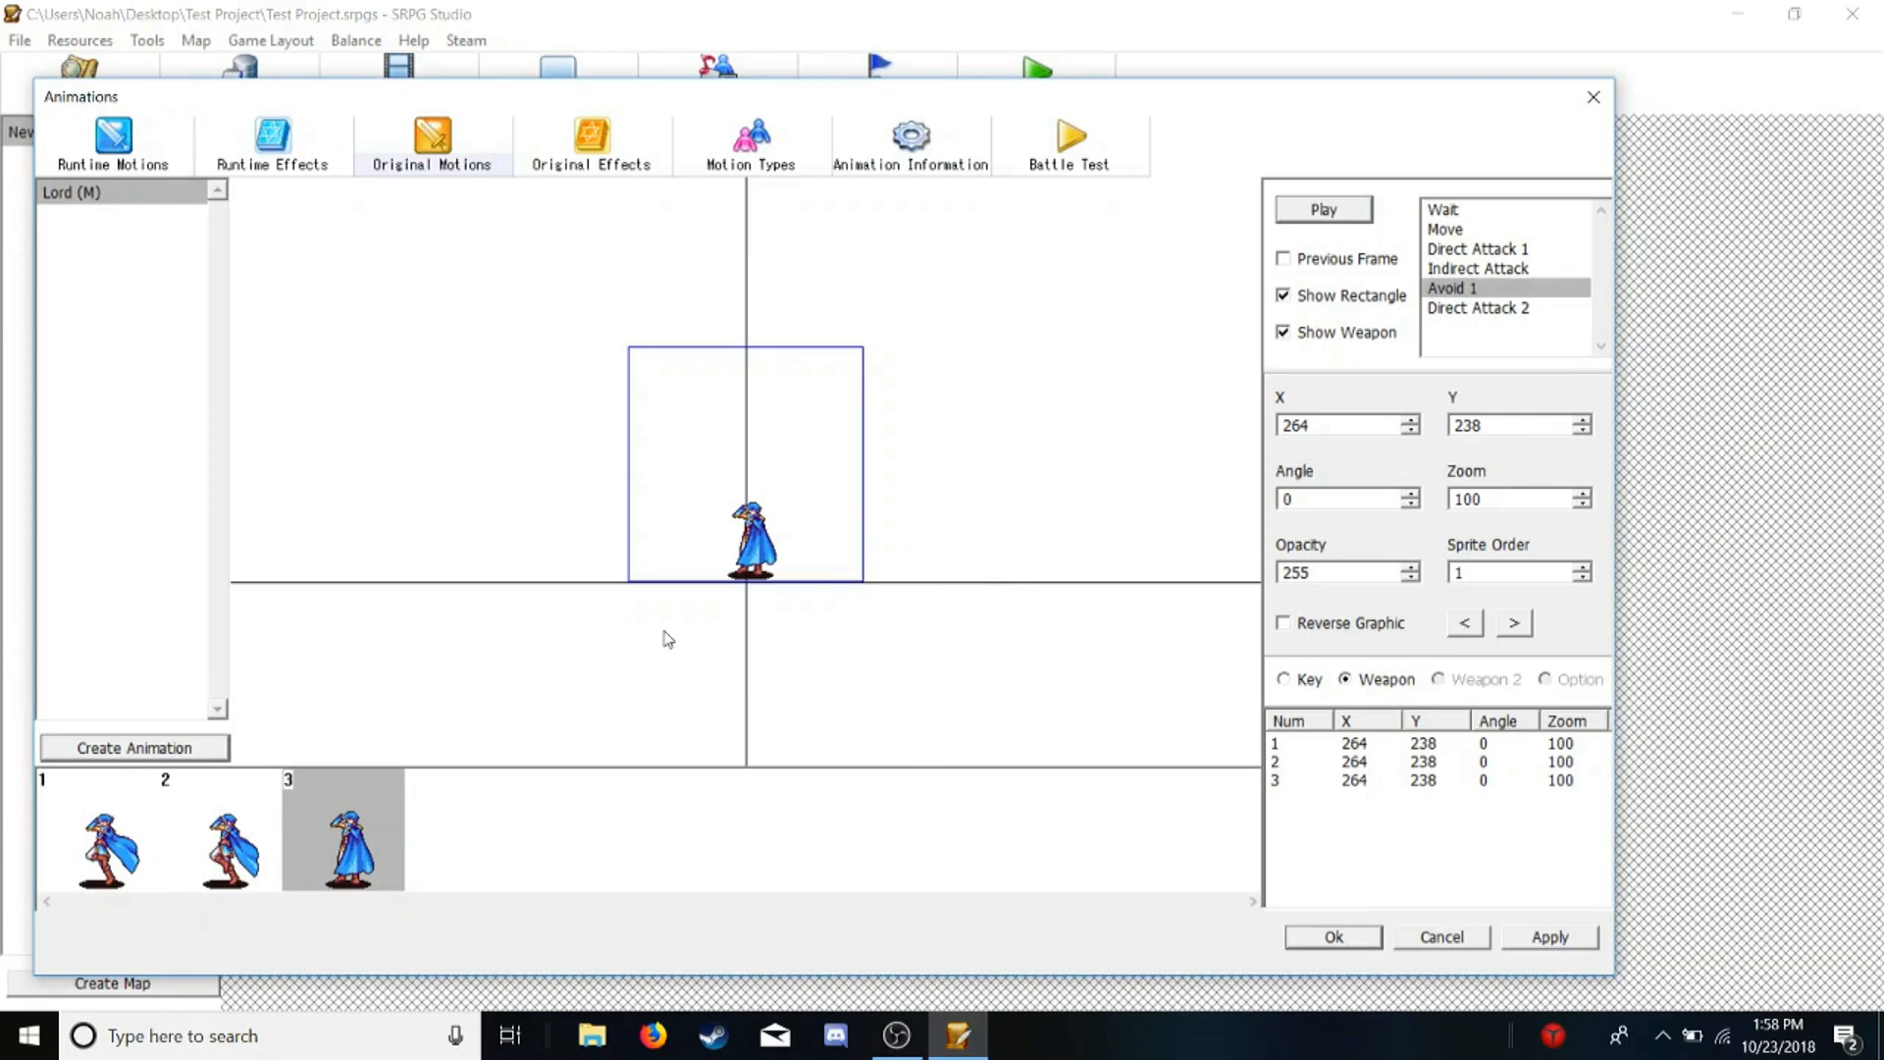
left_click(69, 838)
left_click(226, 846)
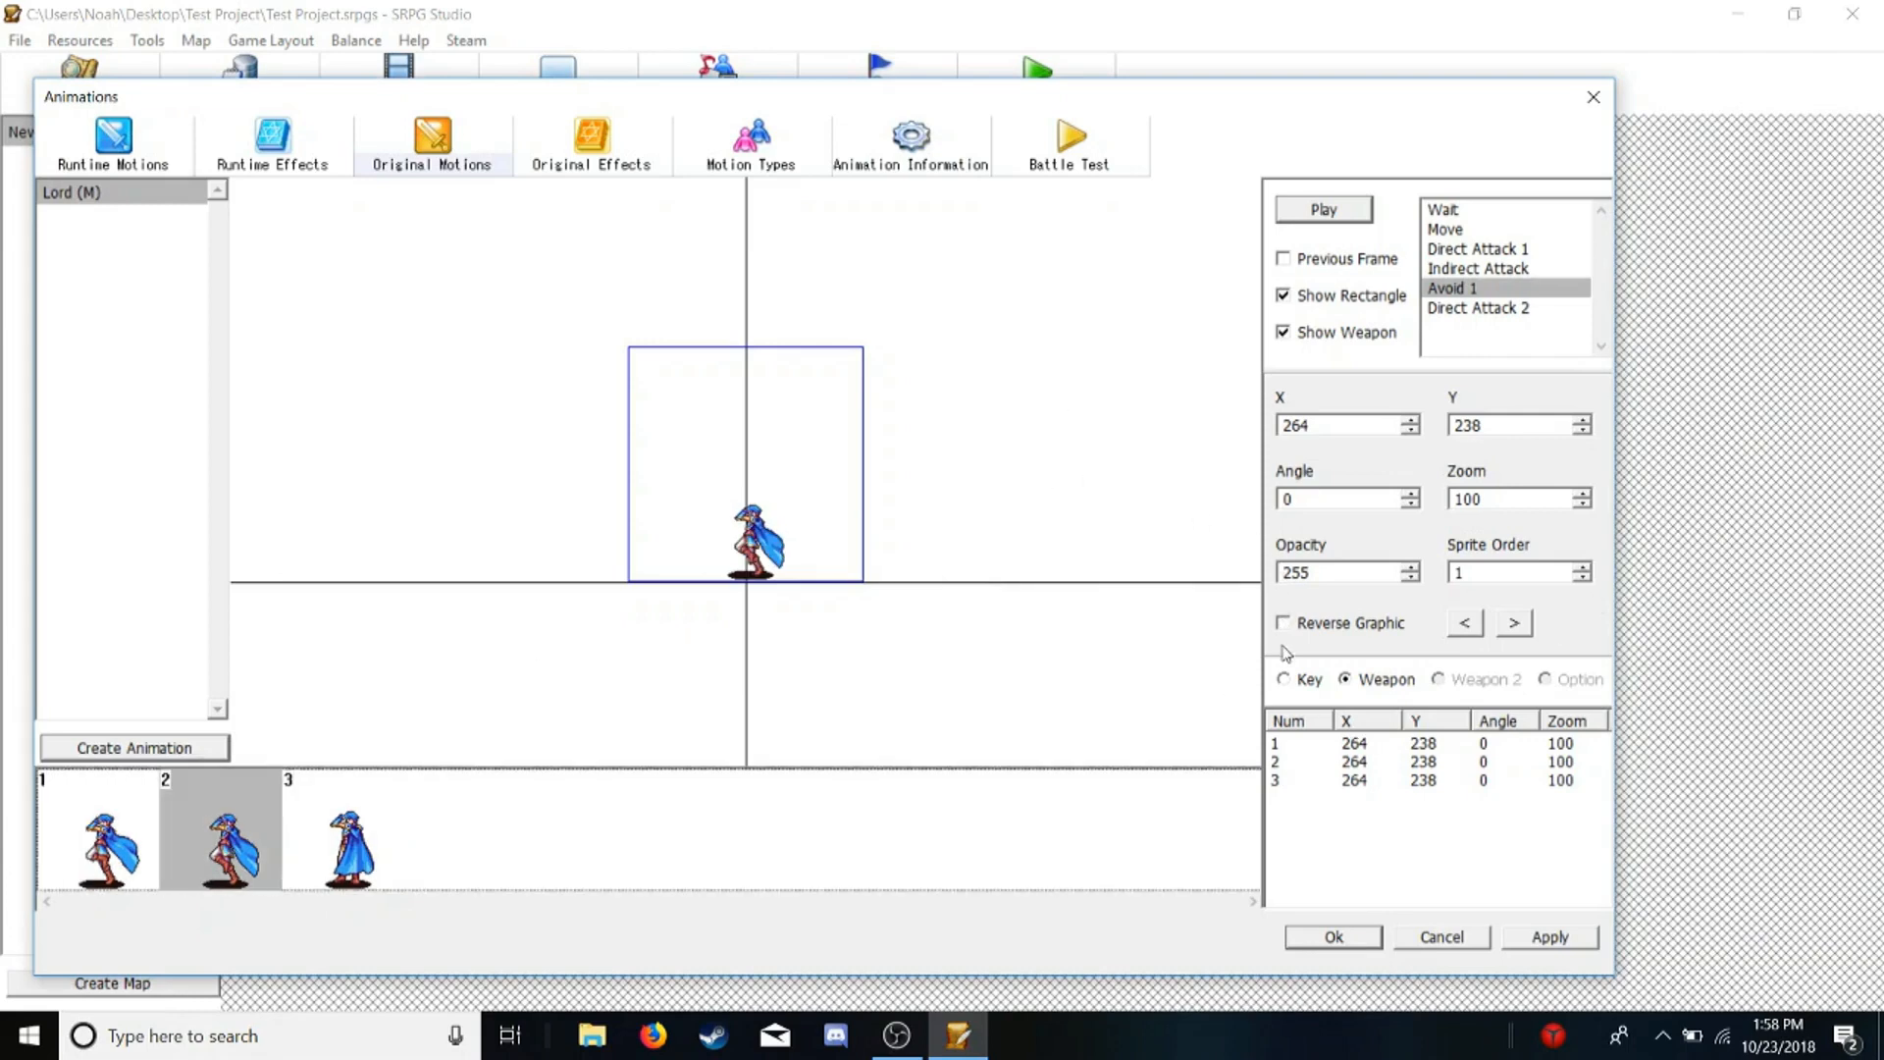
Reverse the character graphic in frame 2 of the Avoid 1 motion and insert two copies of that frame after it
left_click(1285, 679)
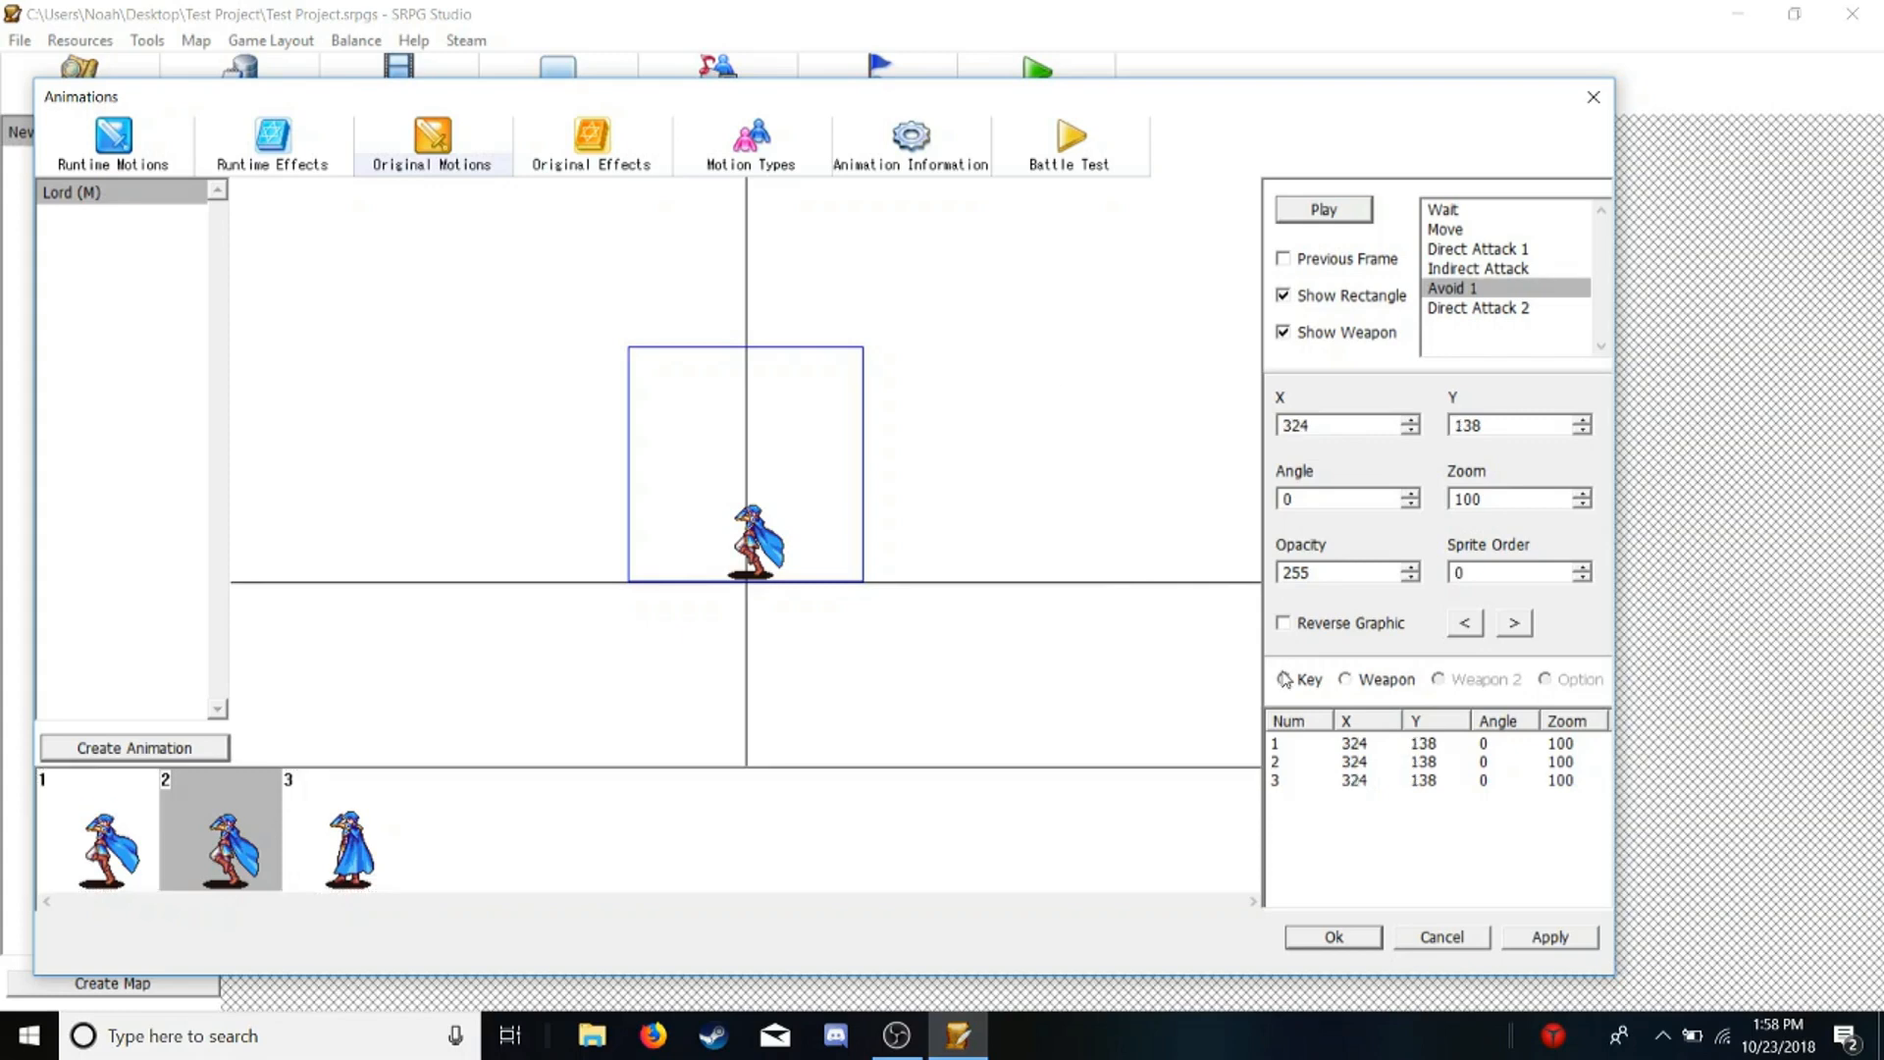
left_click(1285, 625)
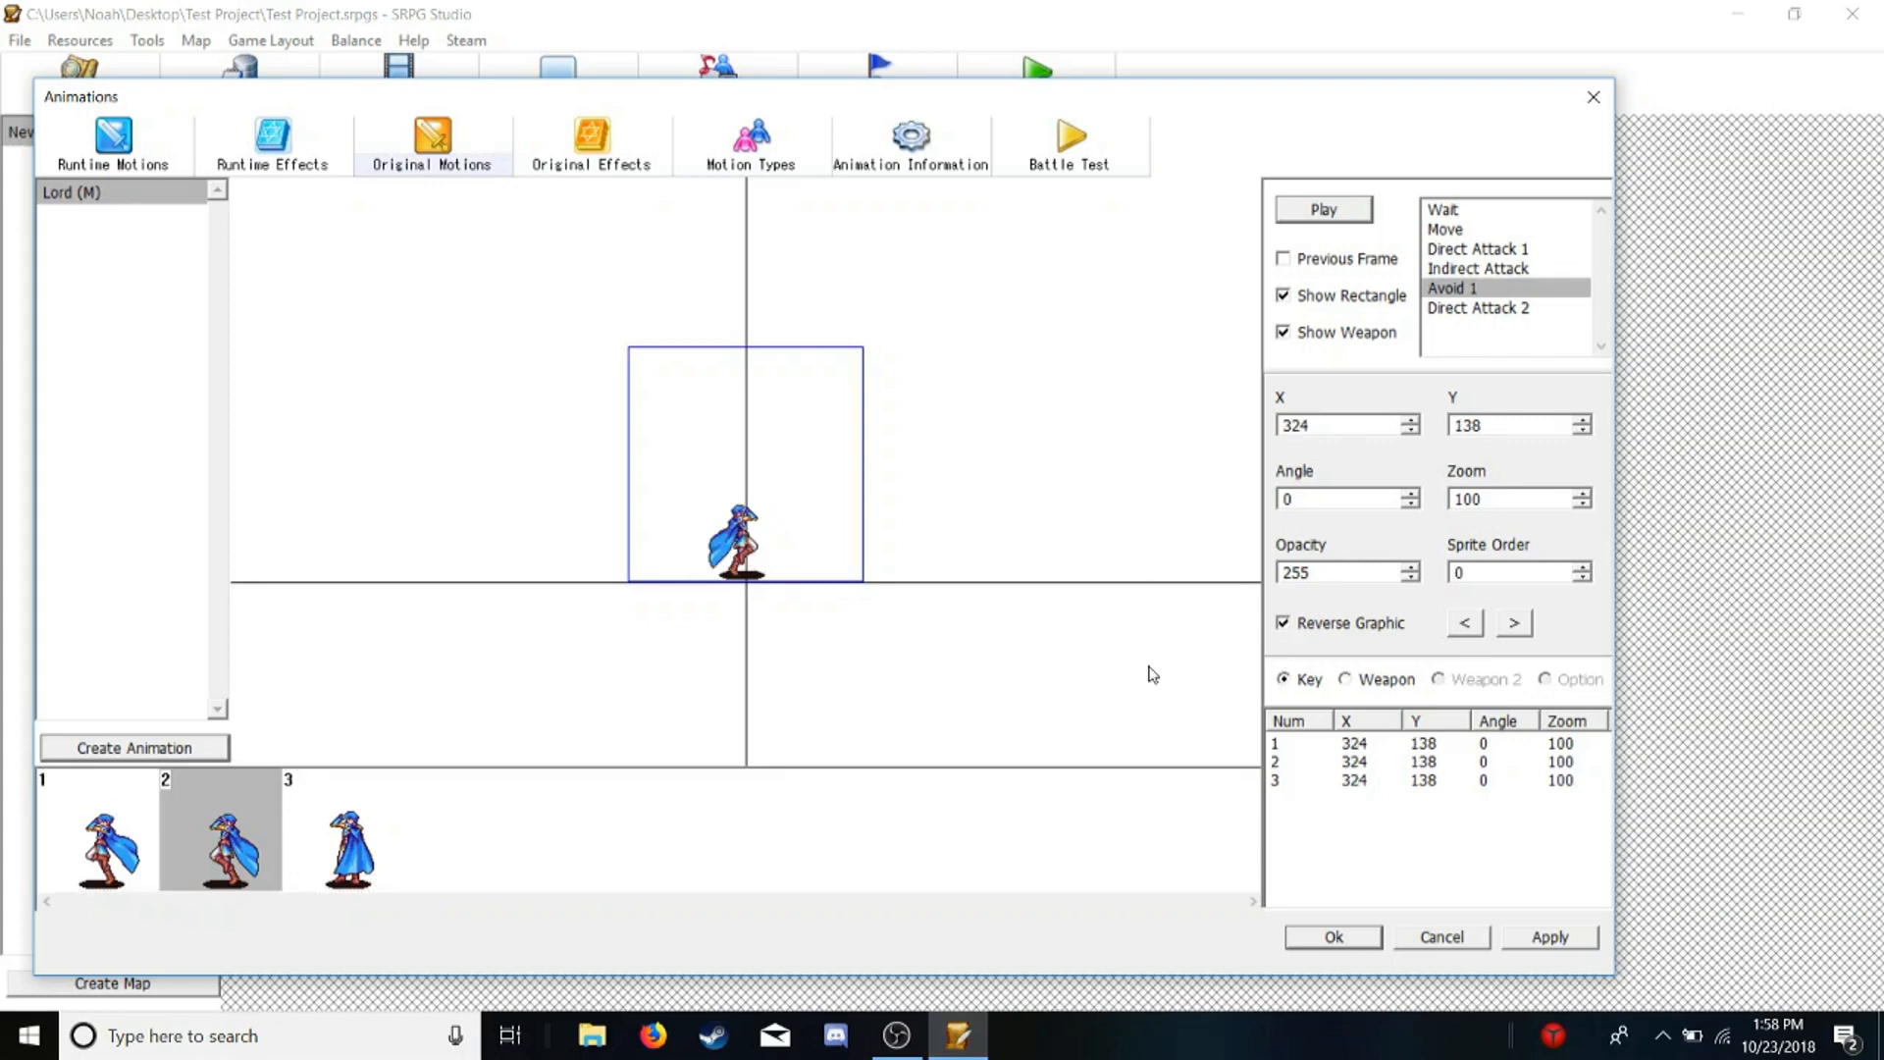
double_click(270, 837)
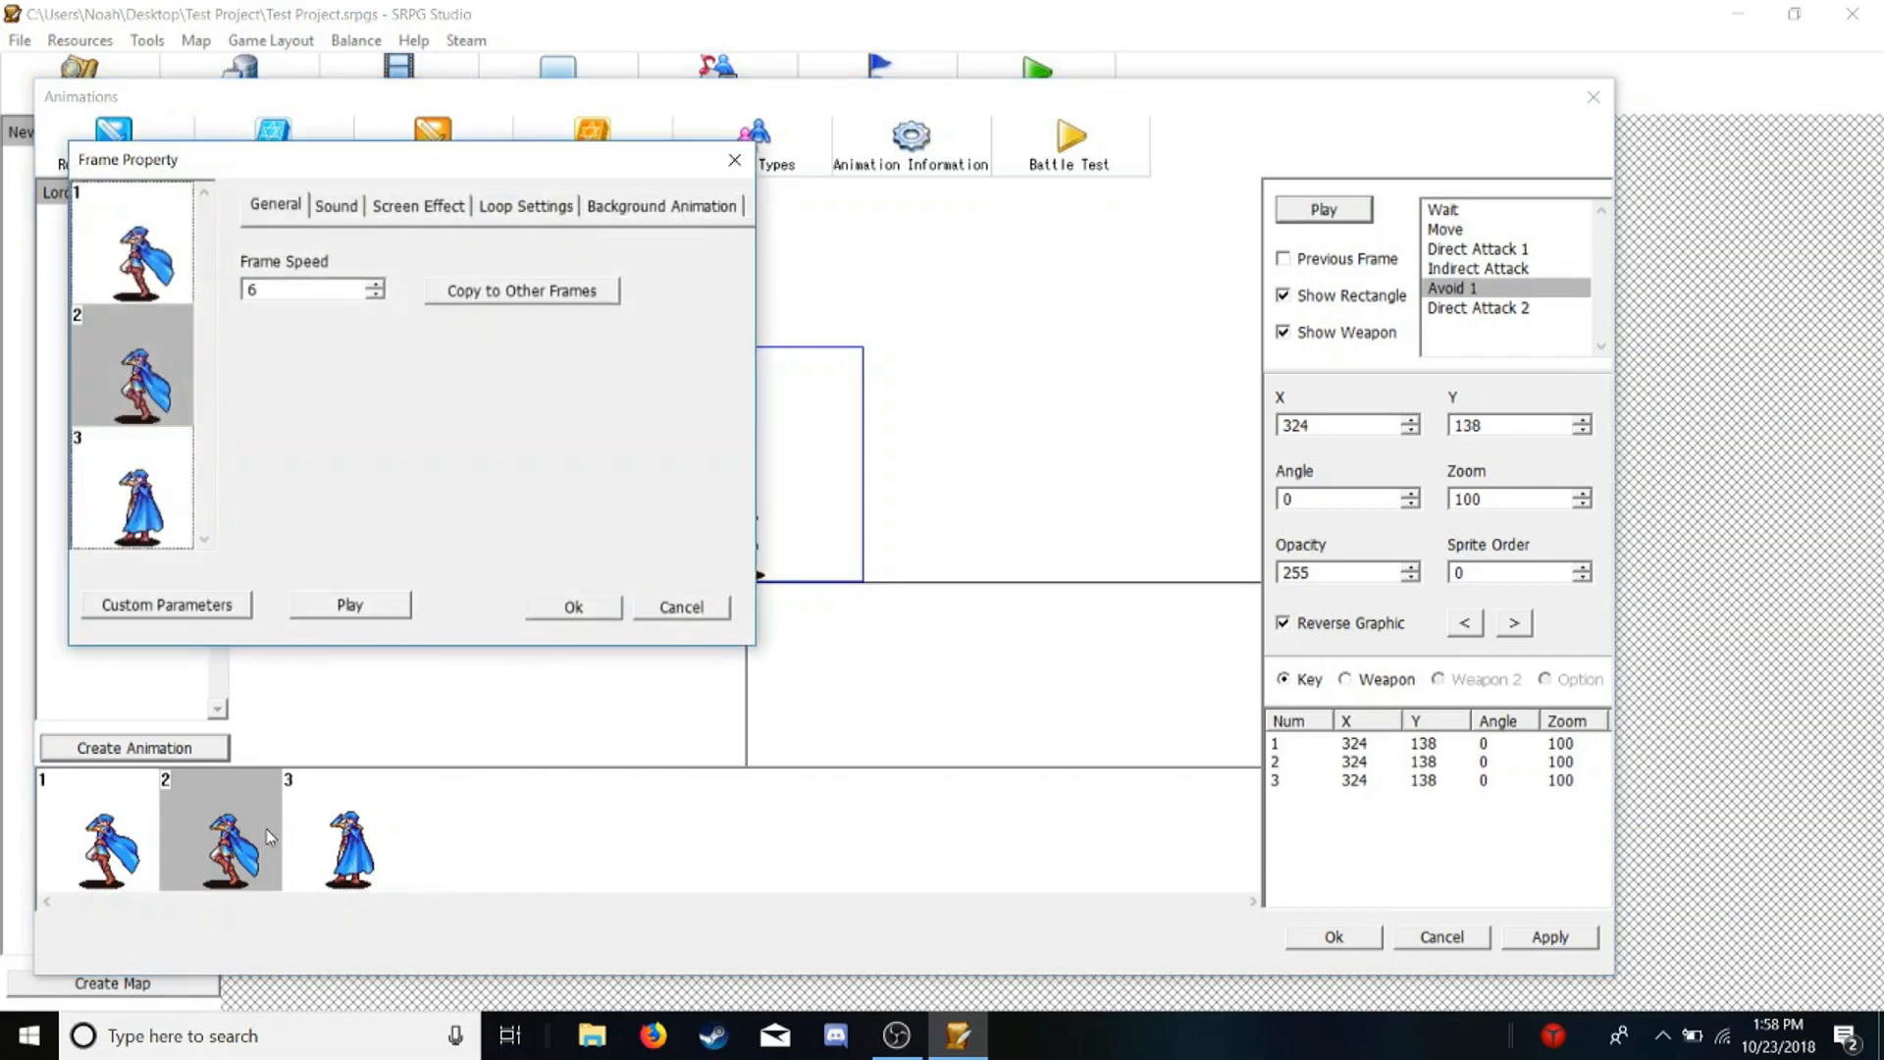
left_click(734, 159)
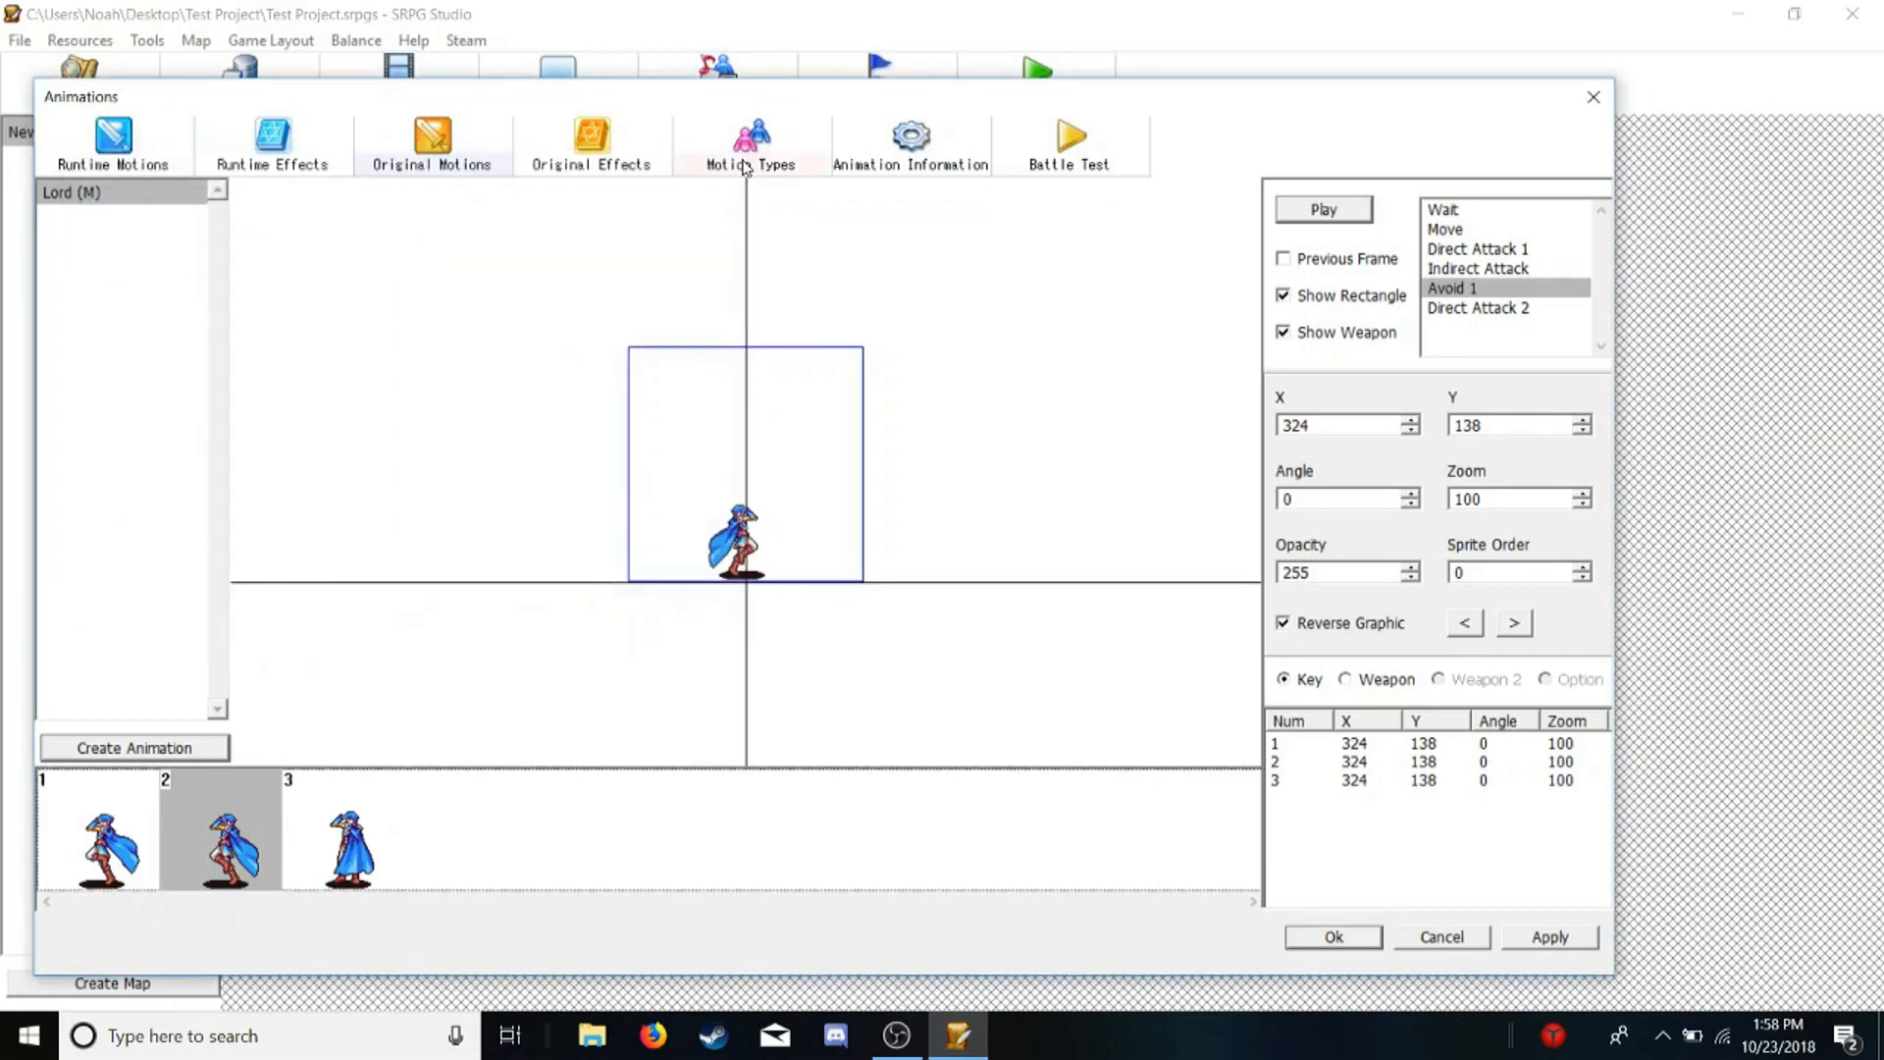
key("ctrl+v")
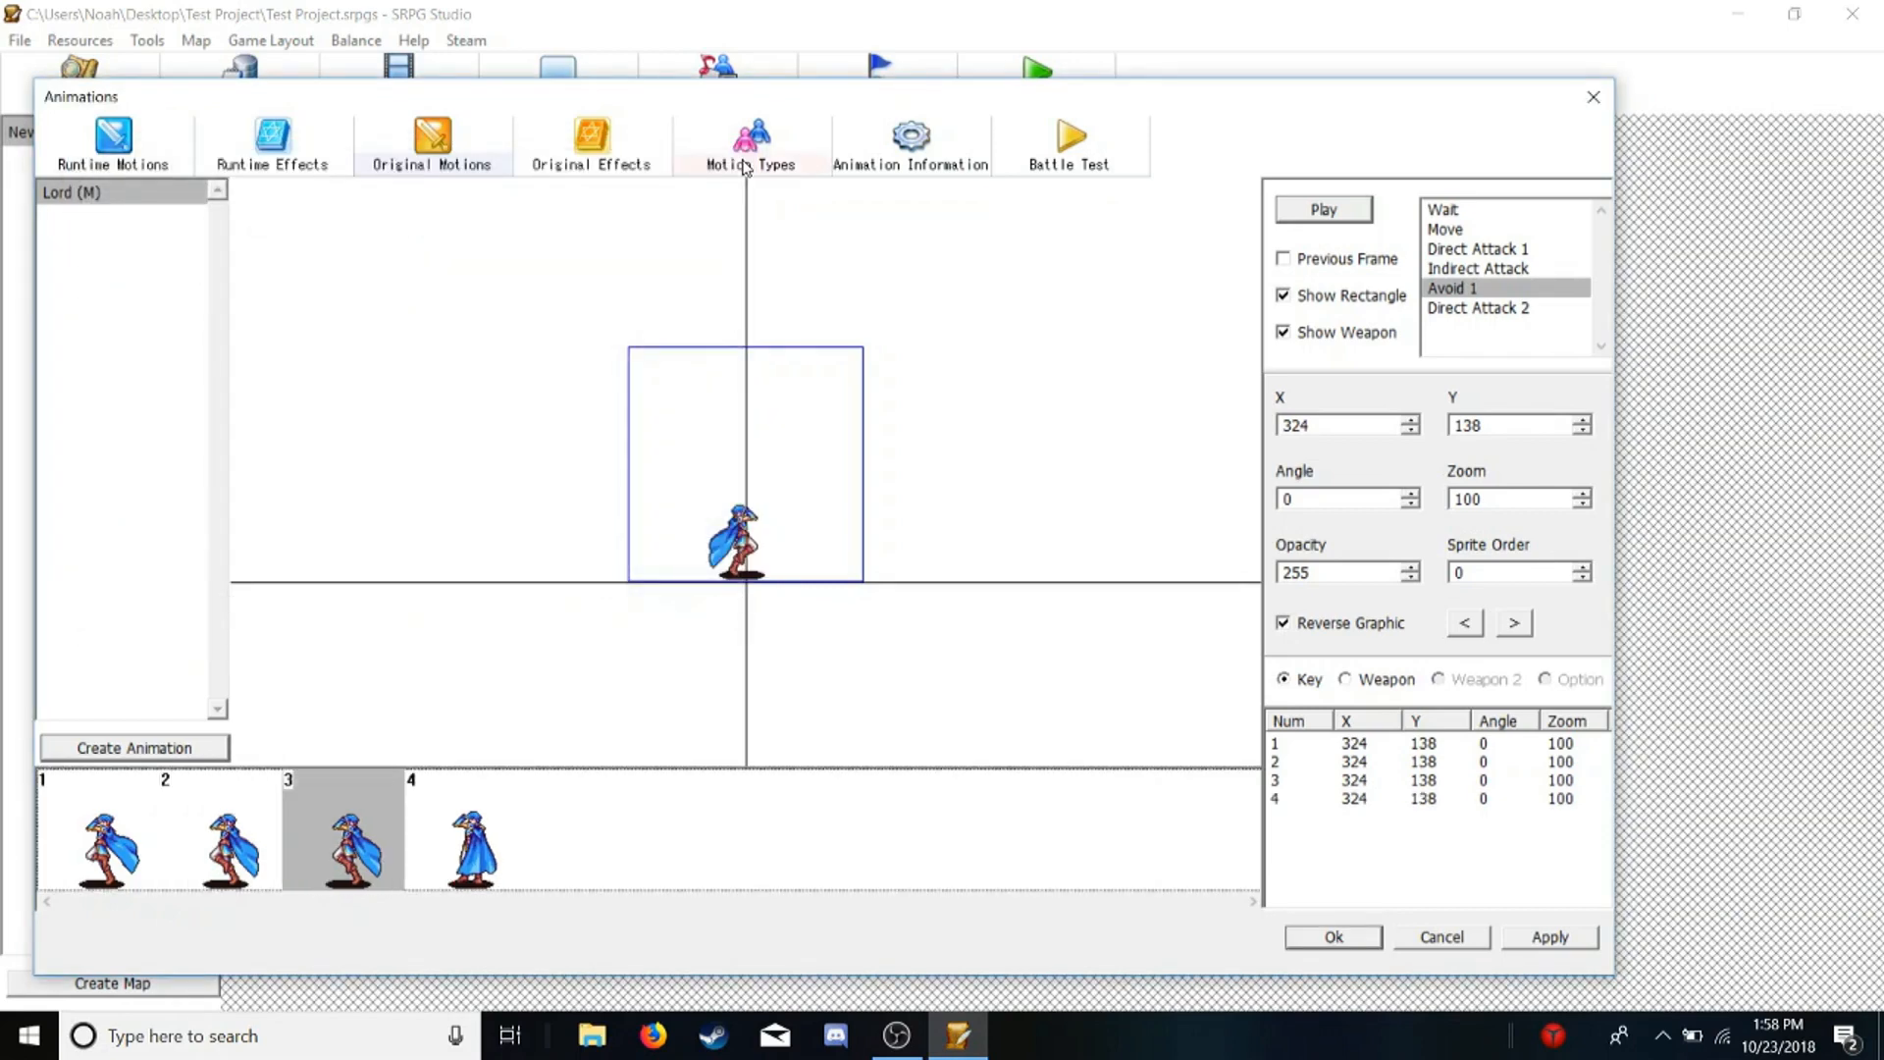
key("ctrl+v")
left_click(602, 790)
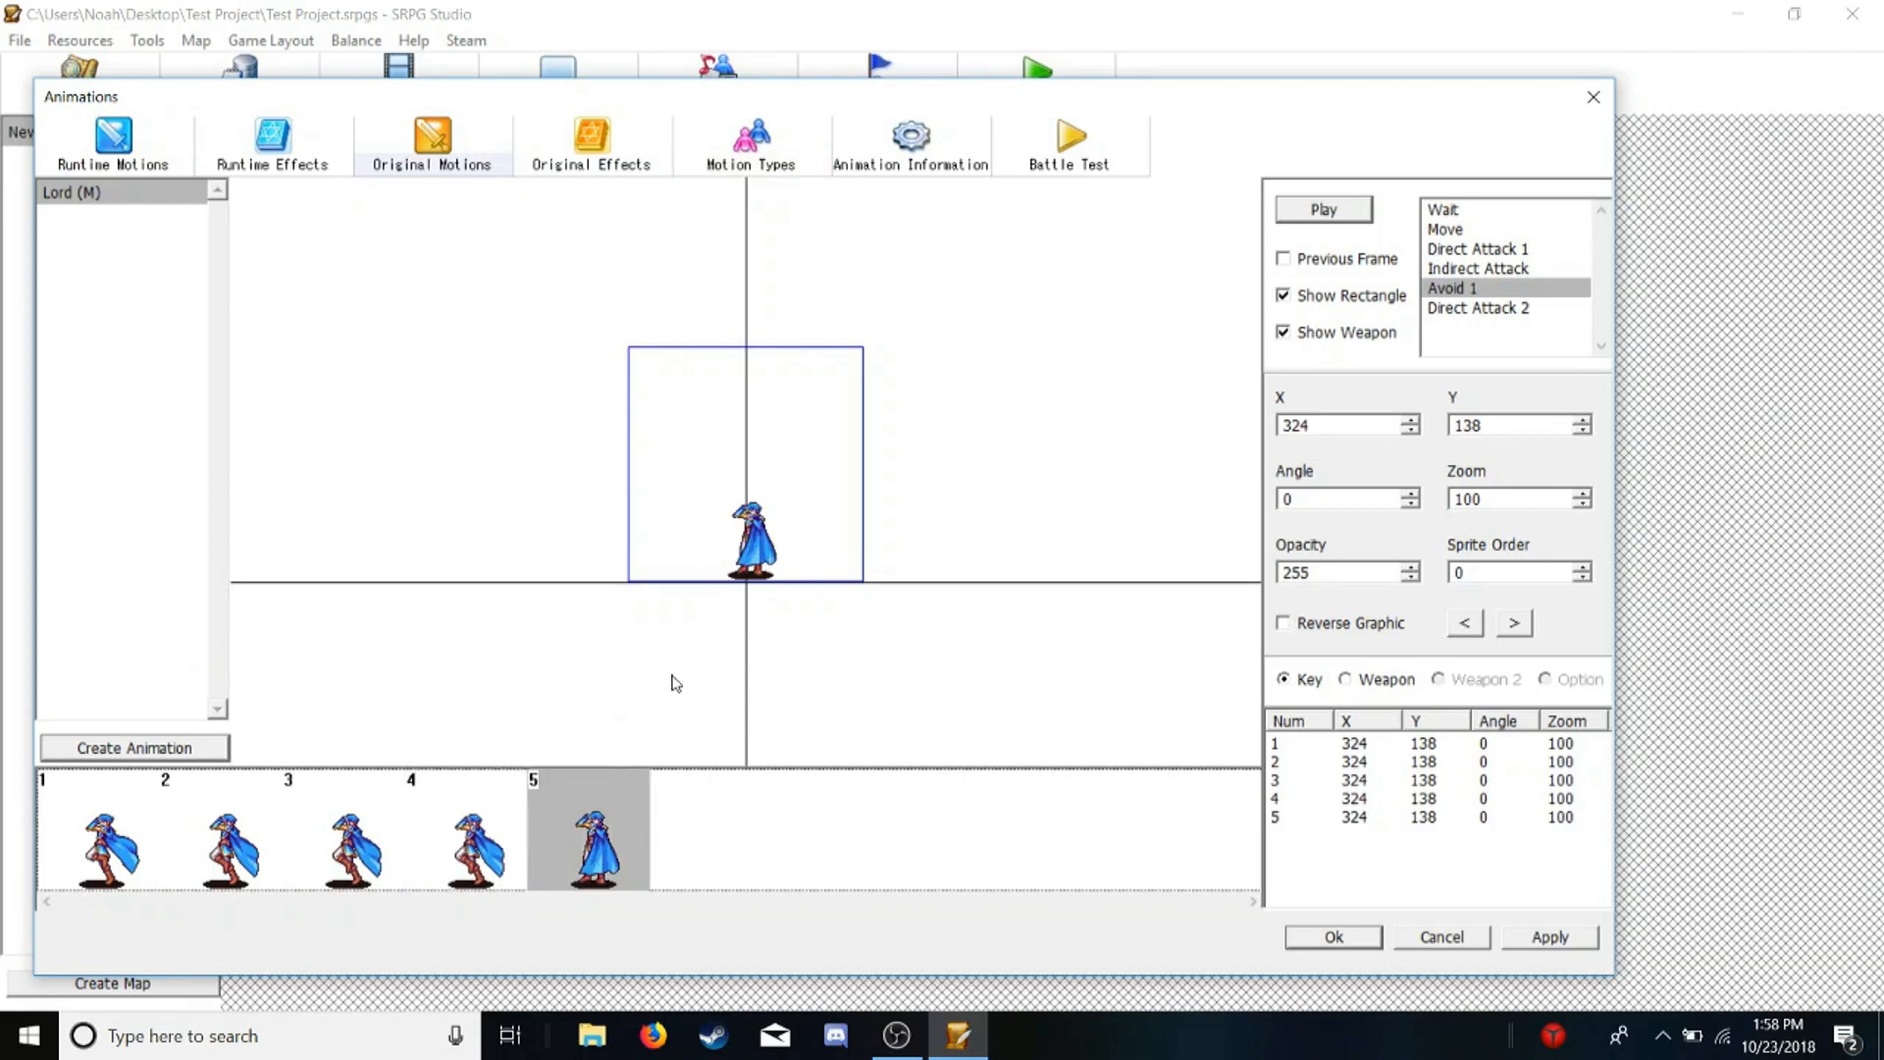
left_click(1285, 625)
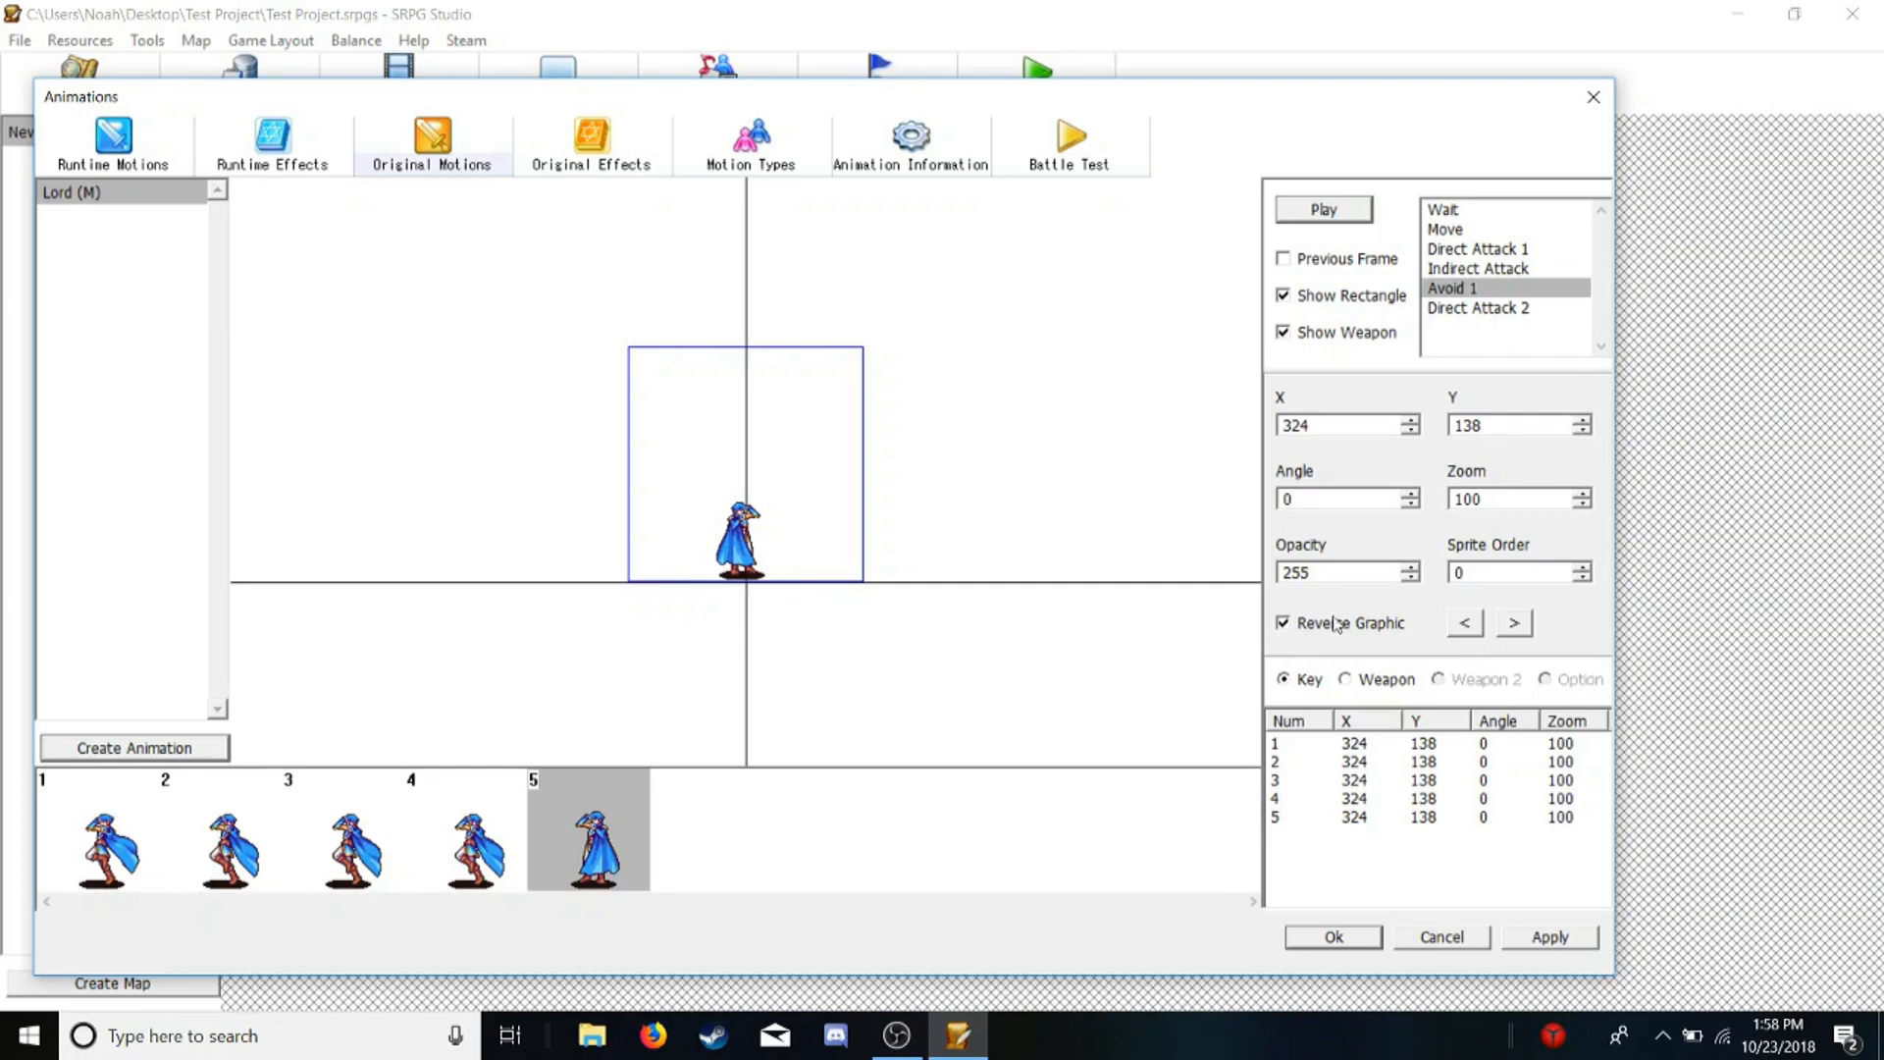
left_click(1283, 624)
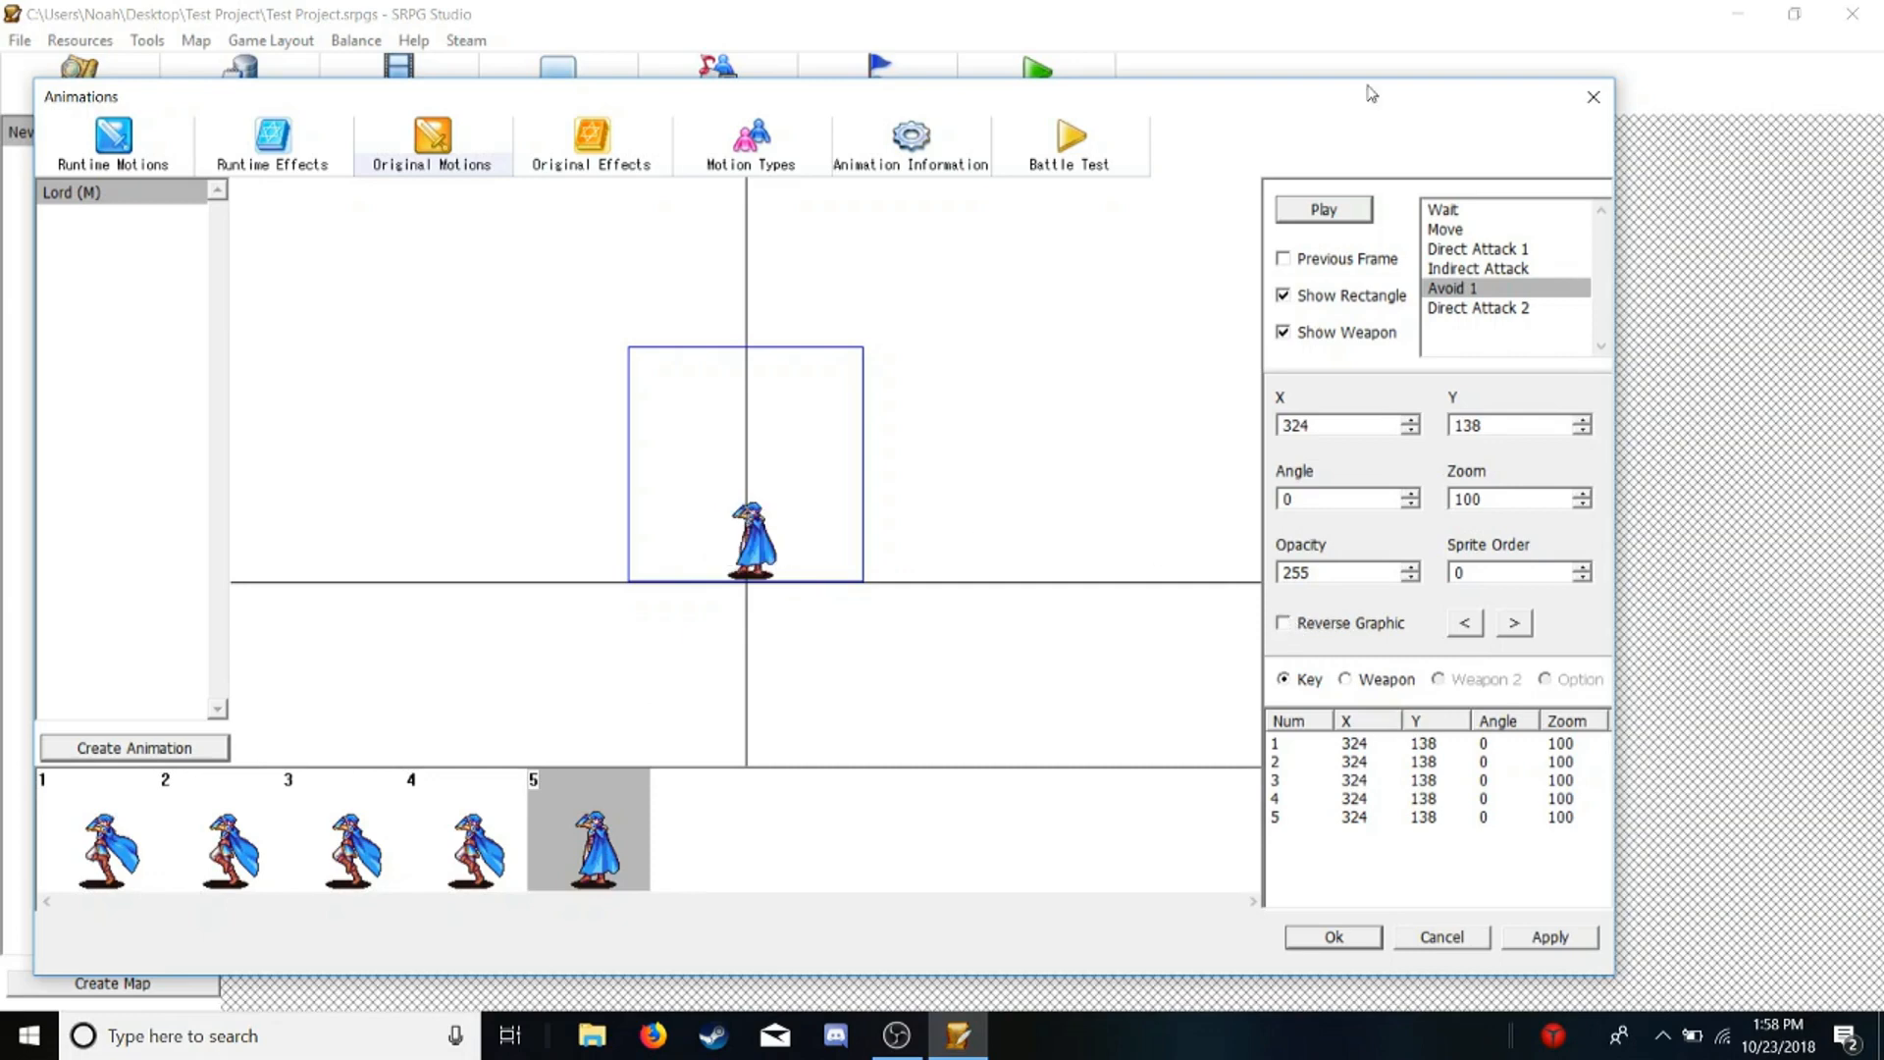
Play the Avoid 1 motion, delete the duplicate frame 4, and play the motion again from frame 1
left_click(90, 846)
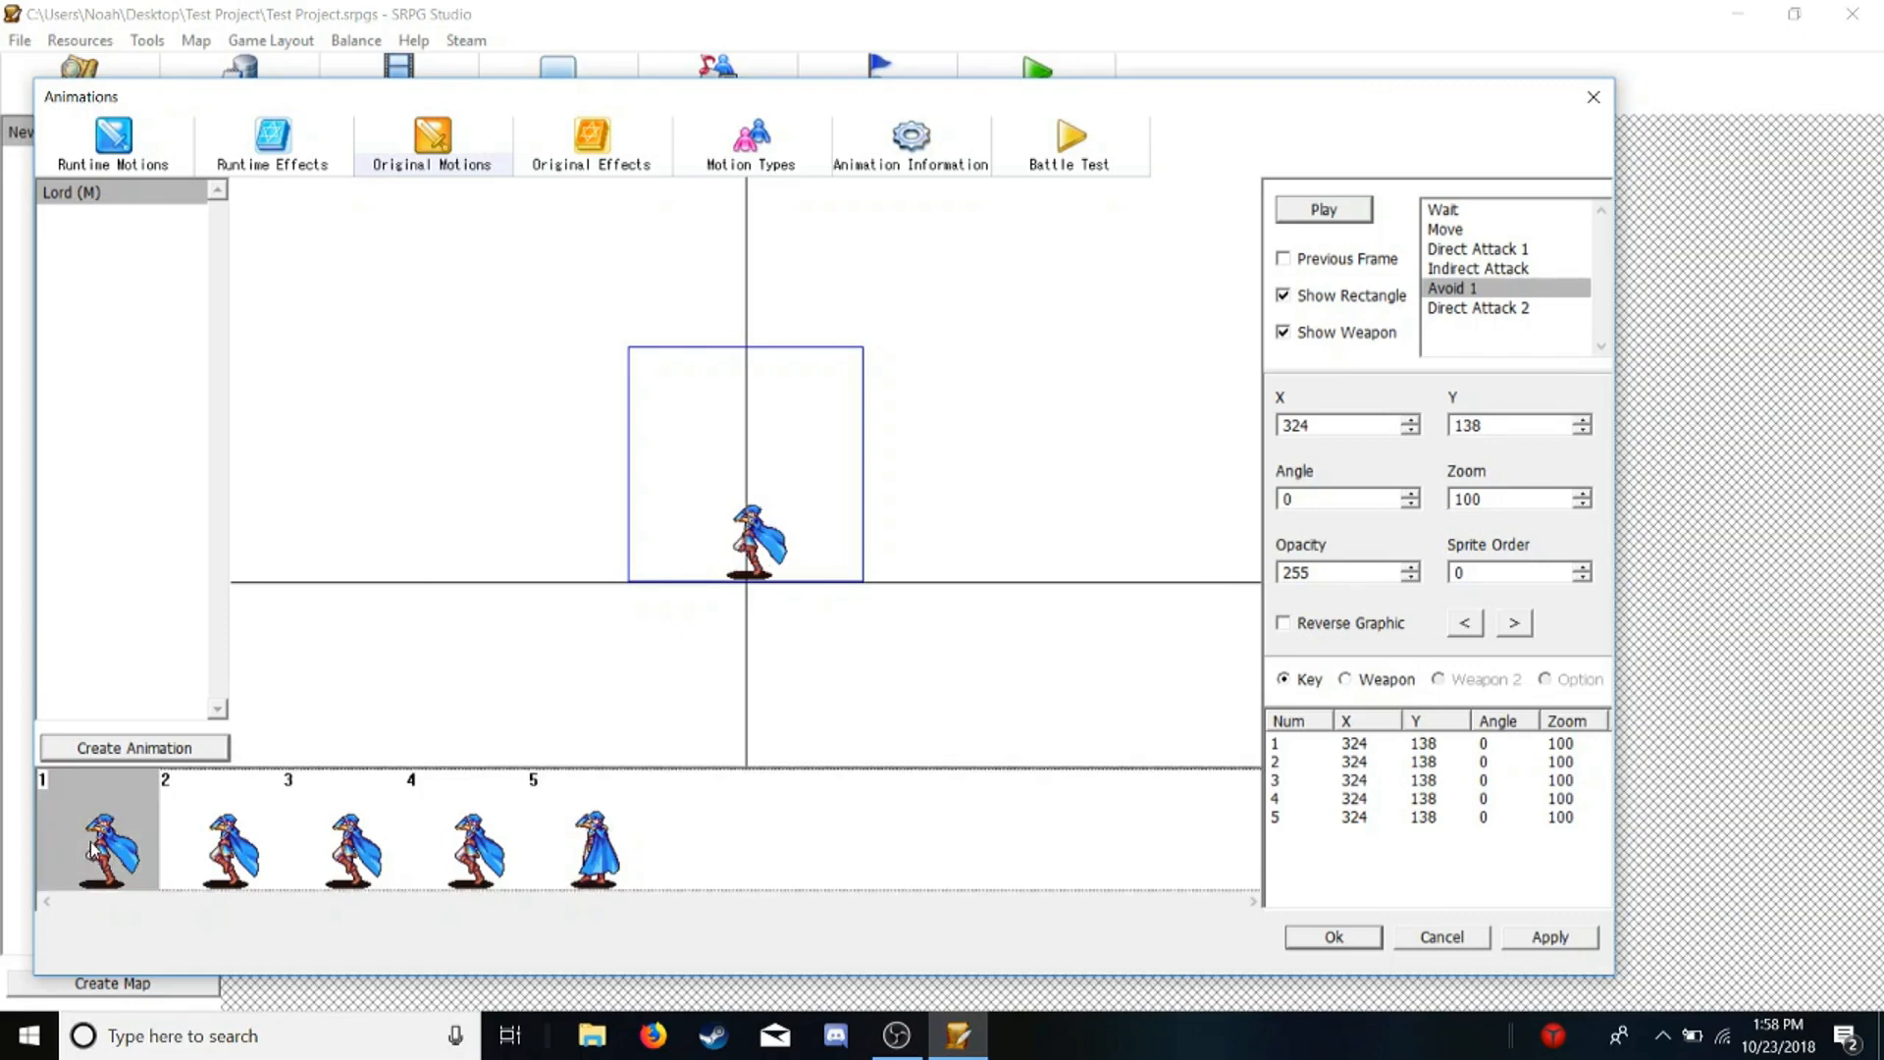
left_click(1301, 214)
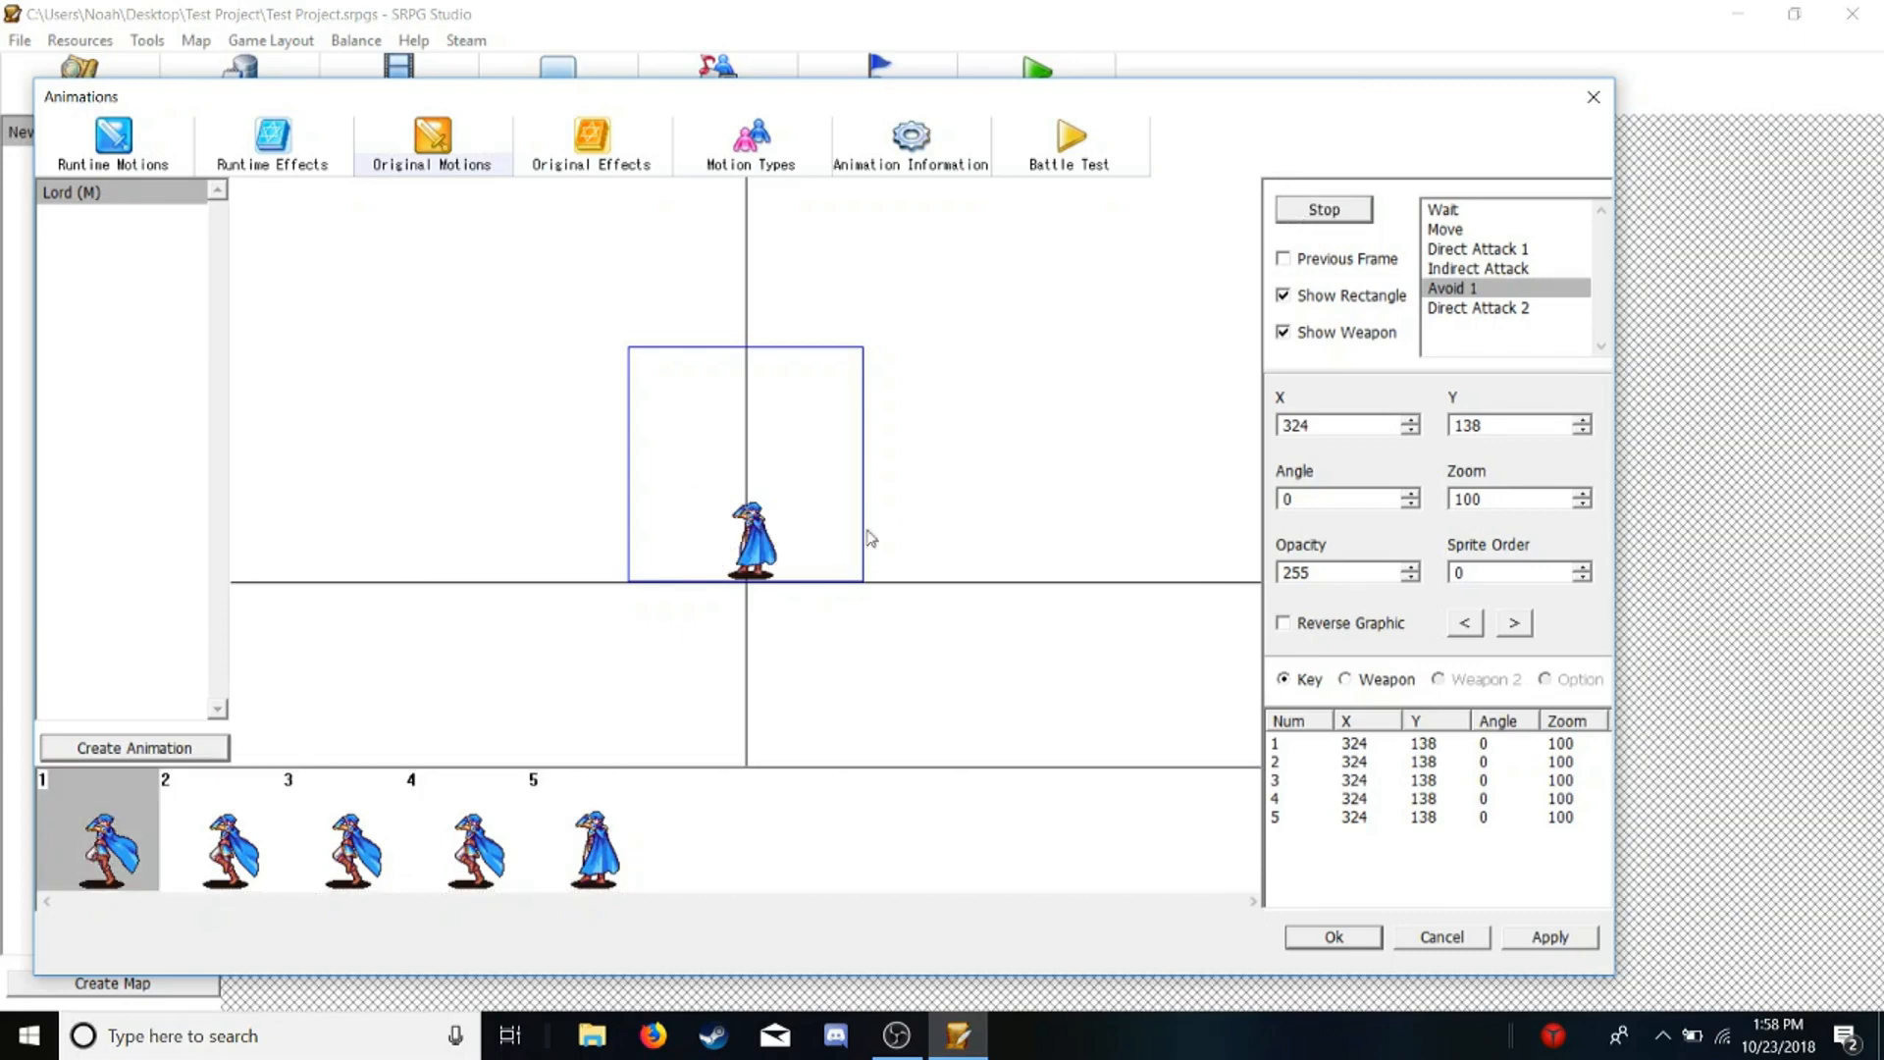
left_click(510, 817)
key("Delete")
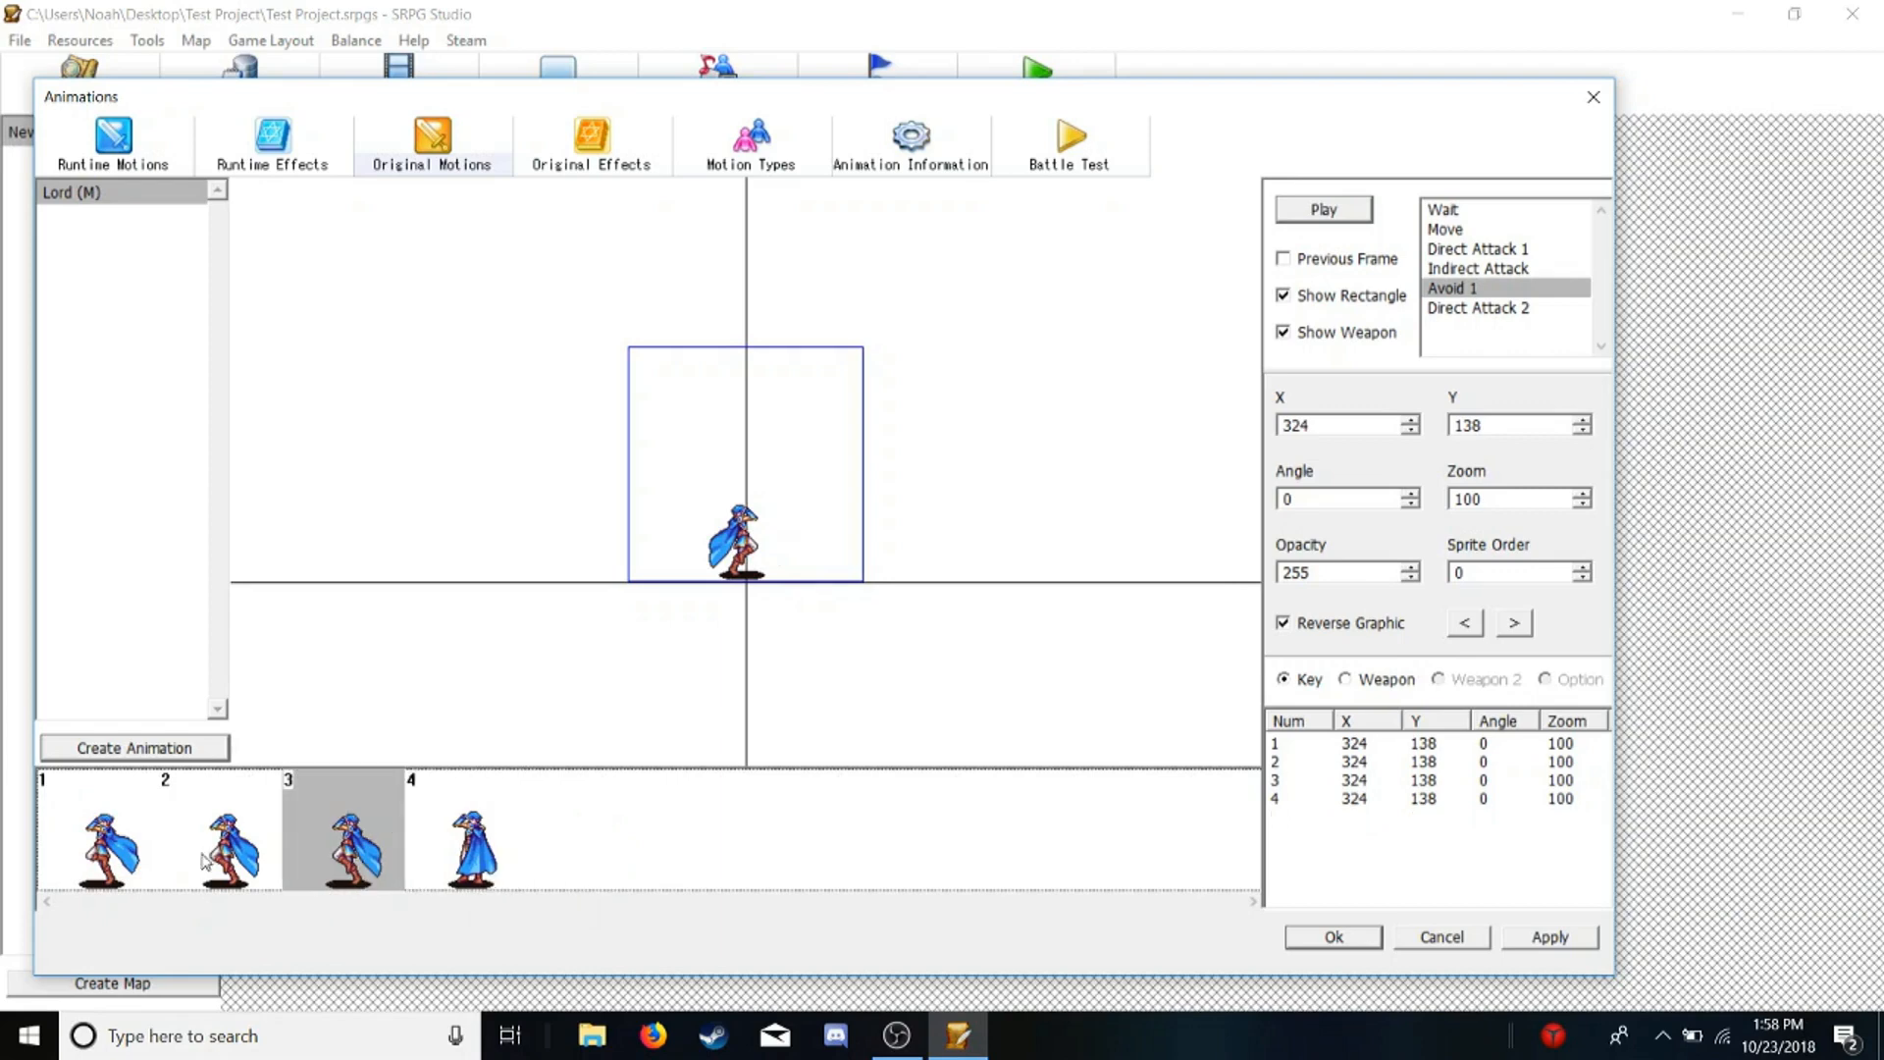
left_click(78, 836)
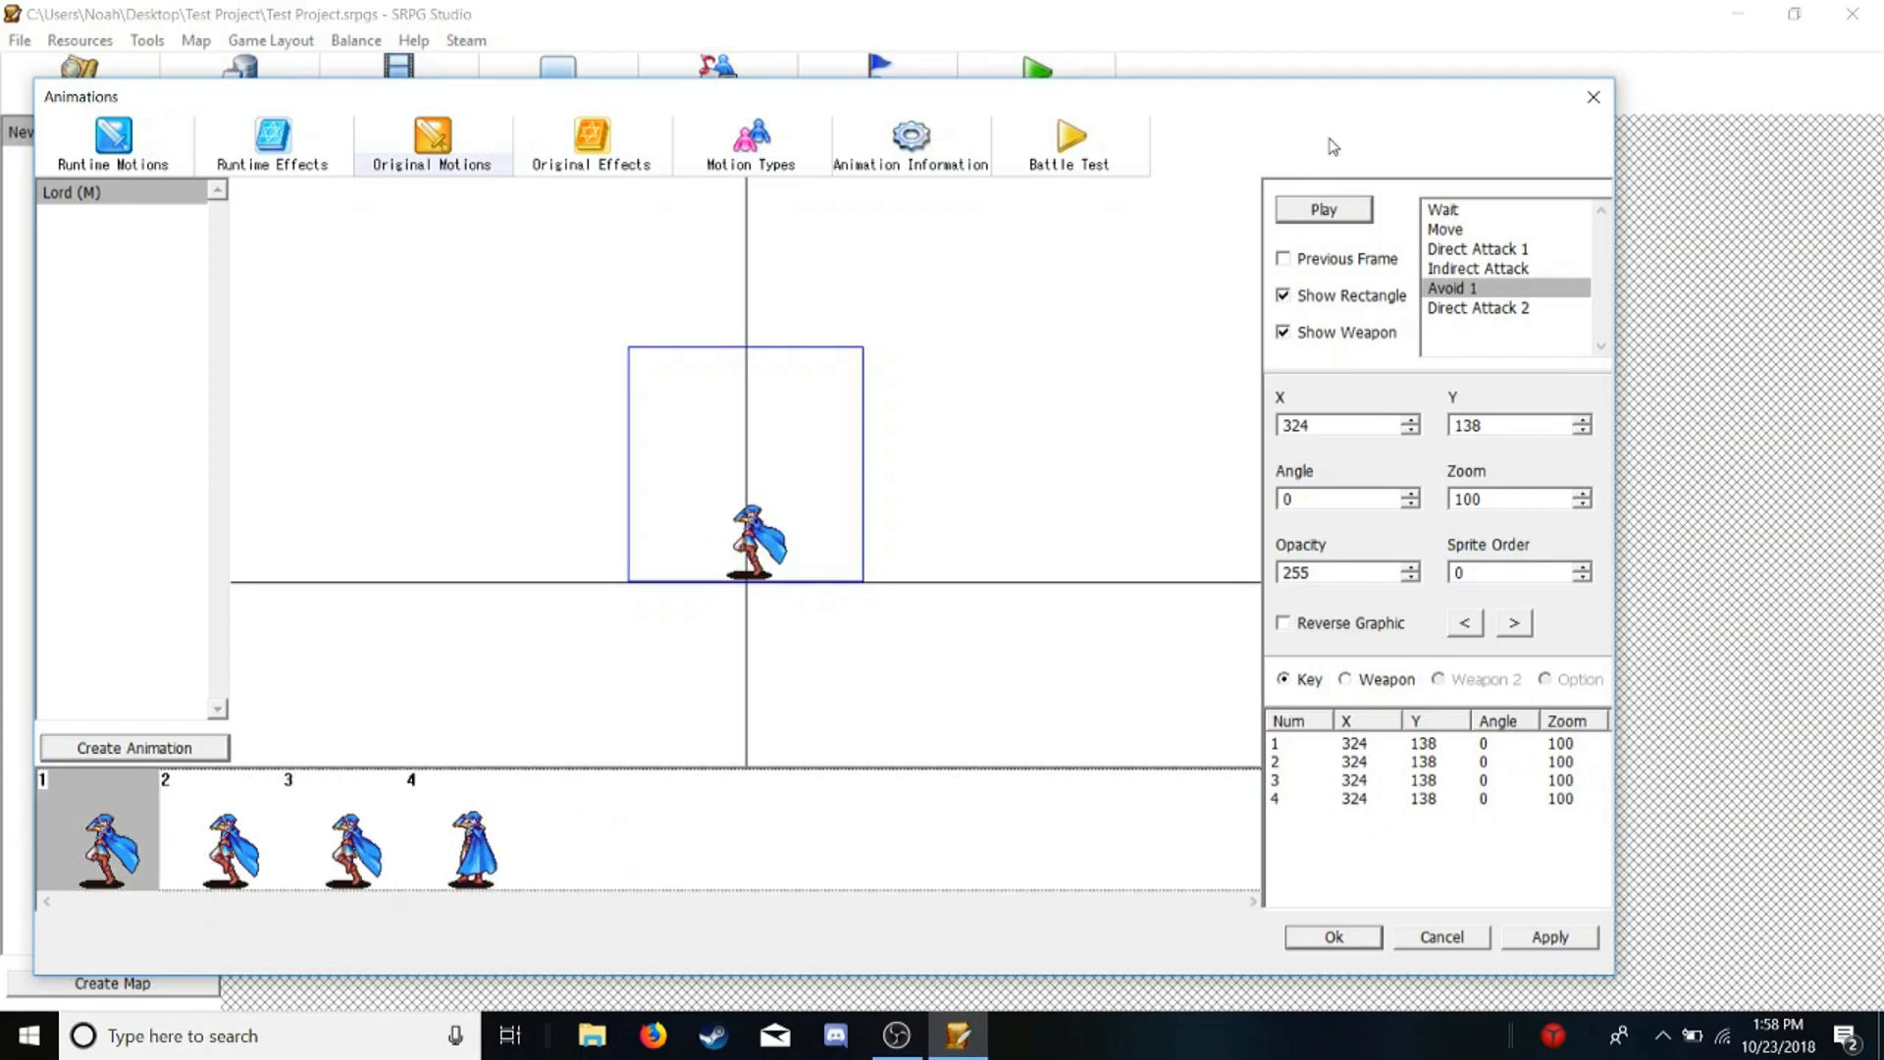
left_click(1300, 218)
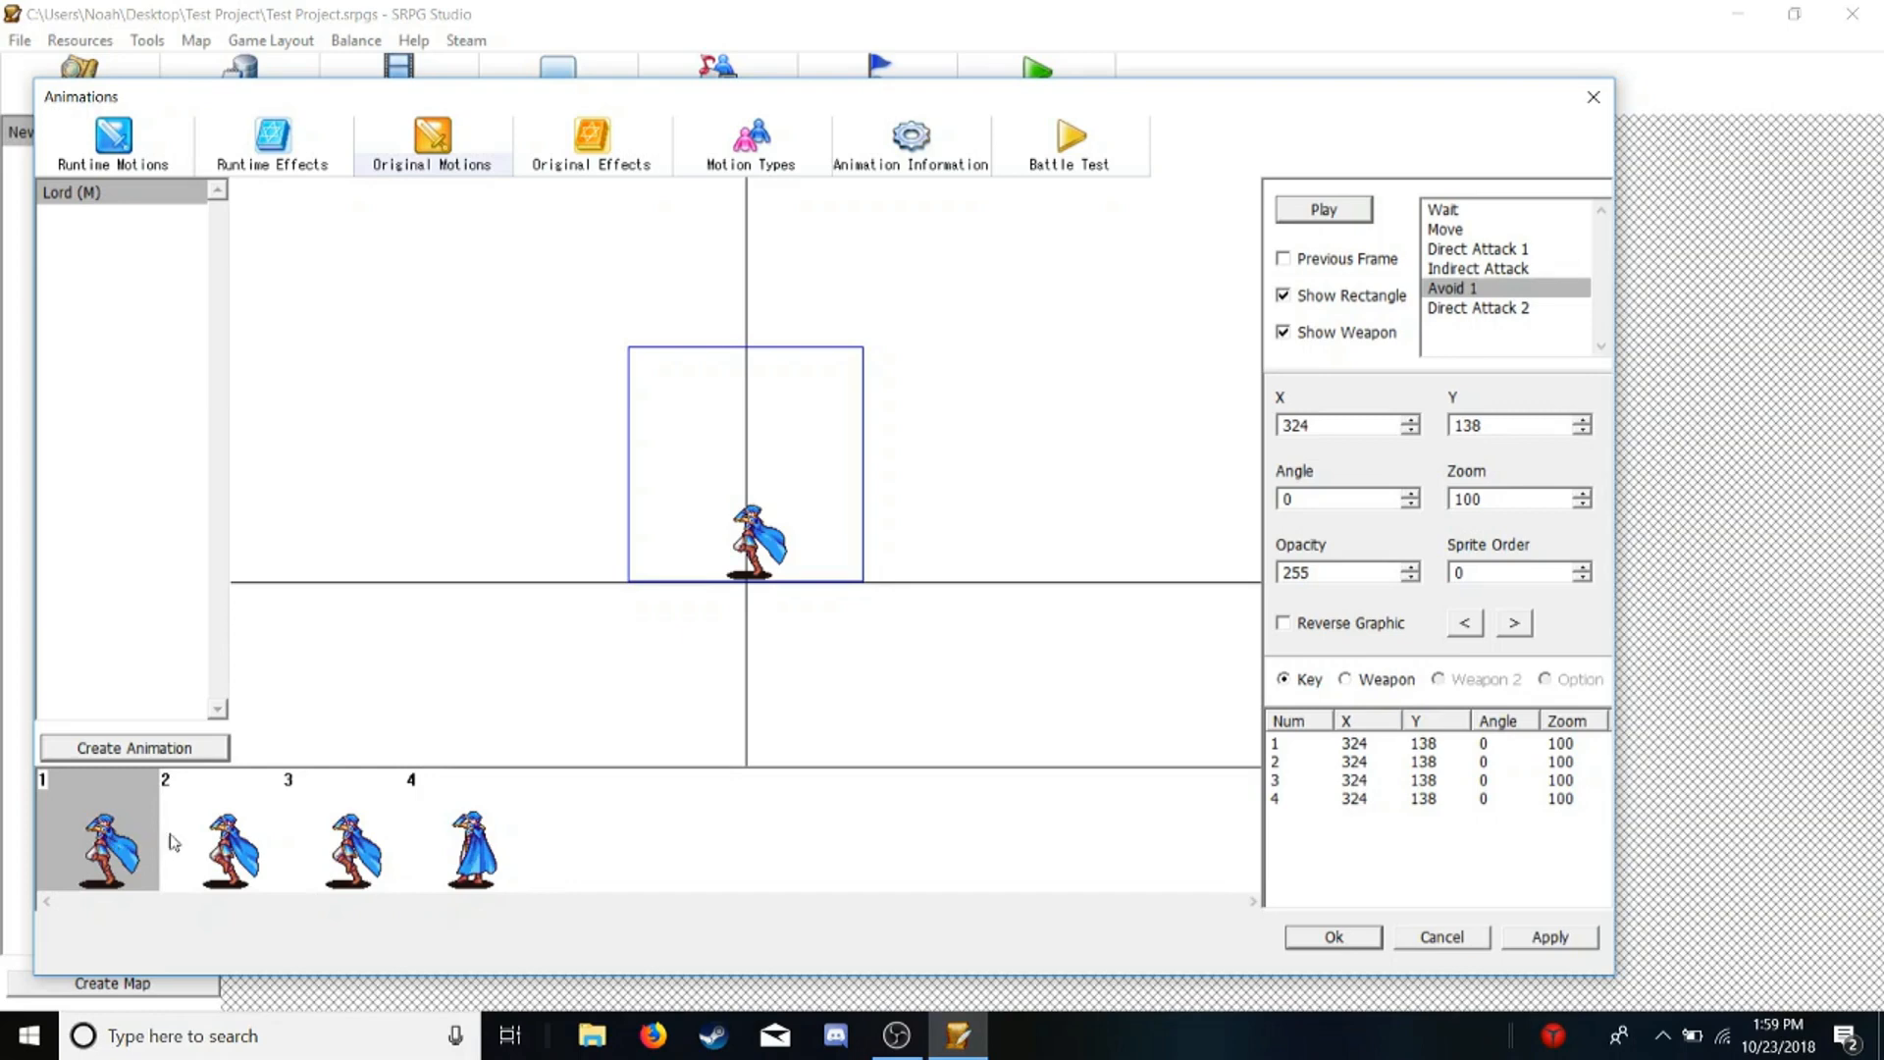
Enable sound playback for frame 3 of the Avoid 1 motion and assign the Avoid sound to it
double_click(340, 837)
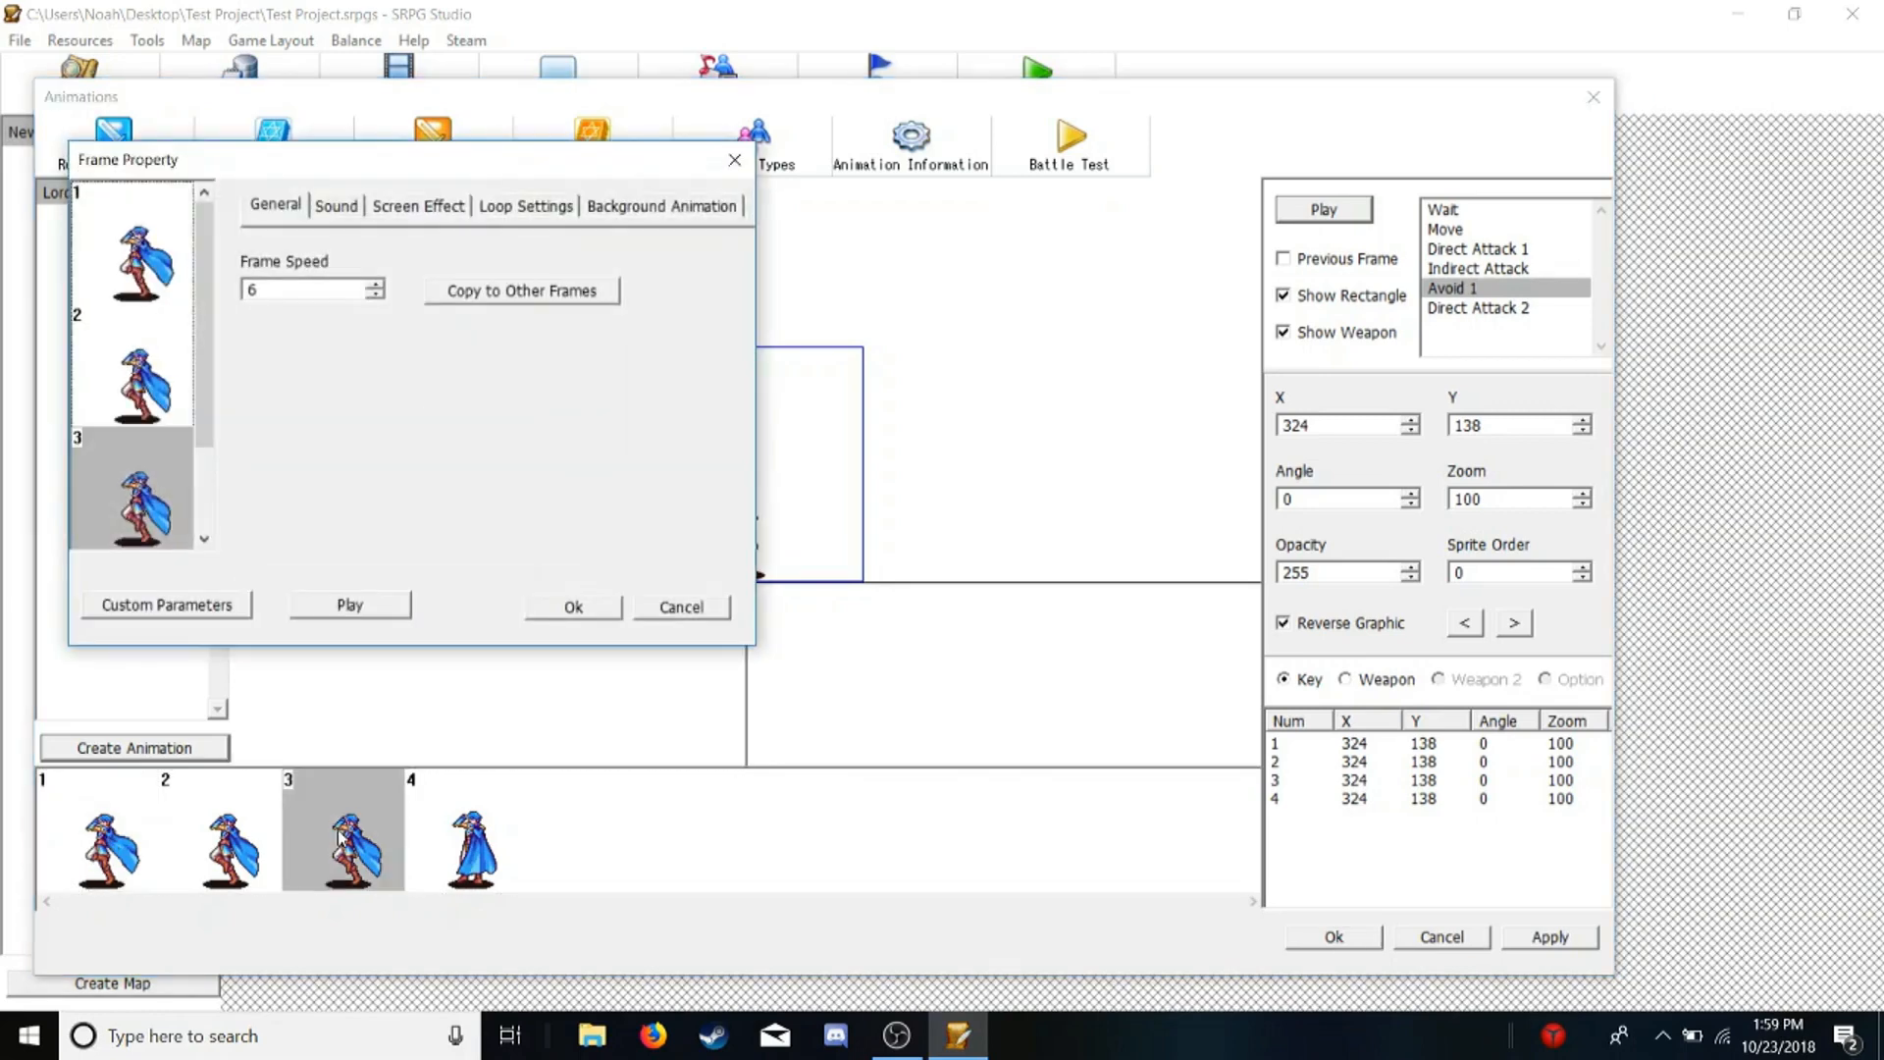
left_click(338, 206)
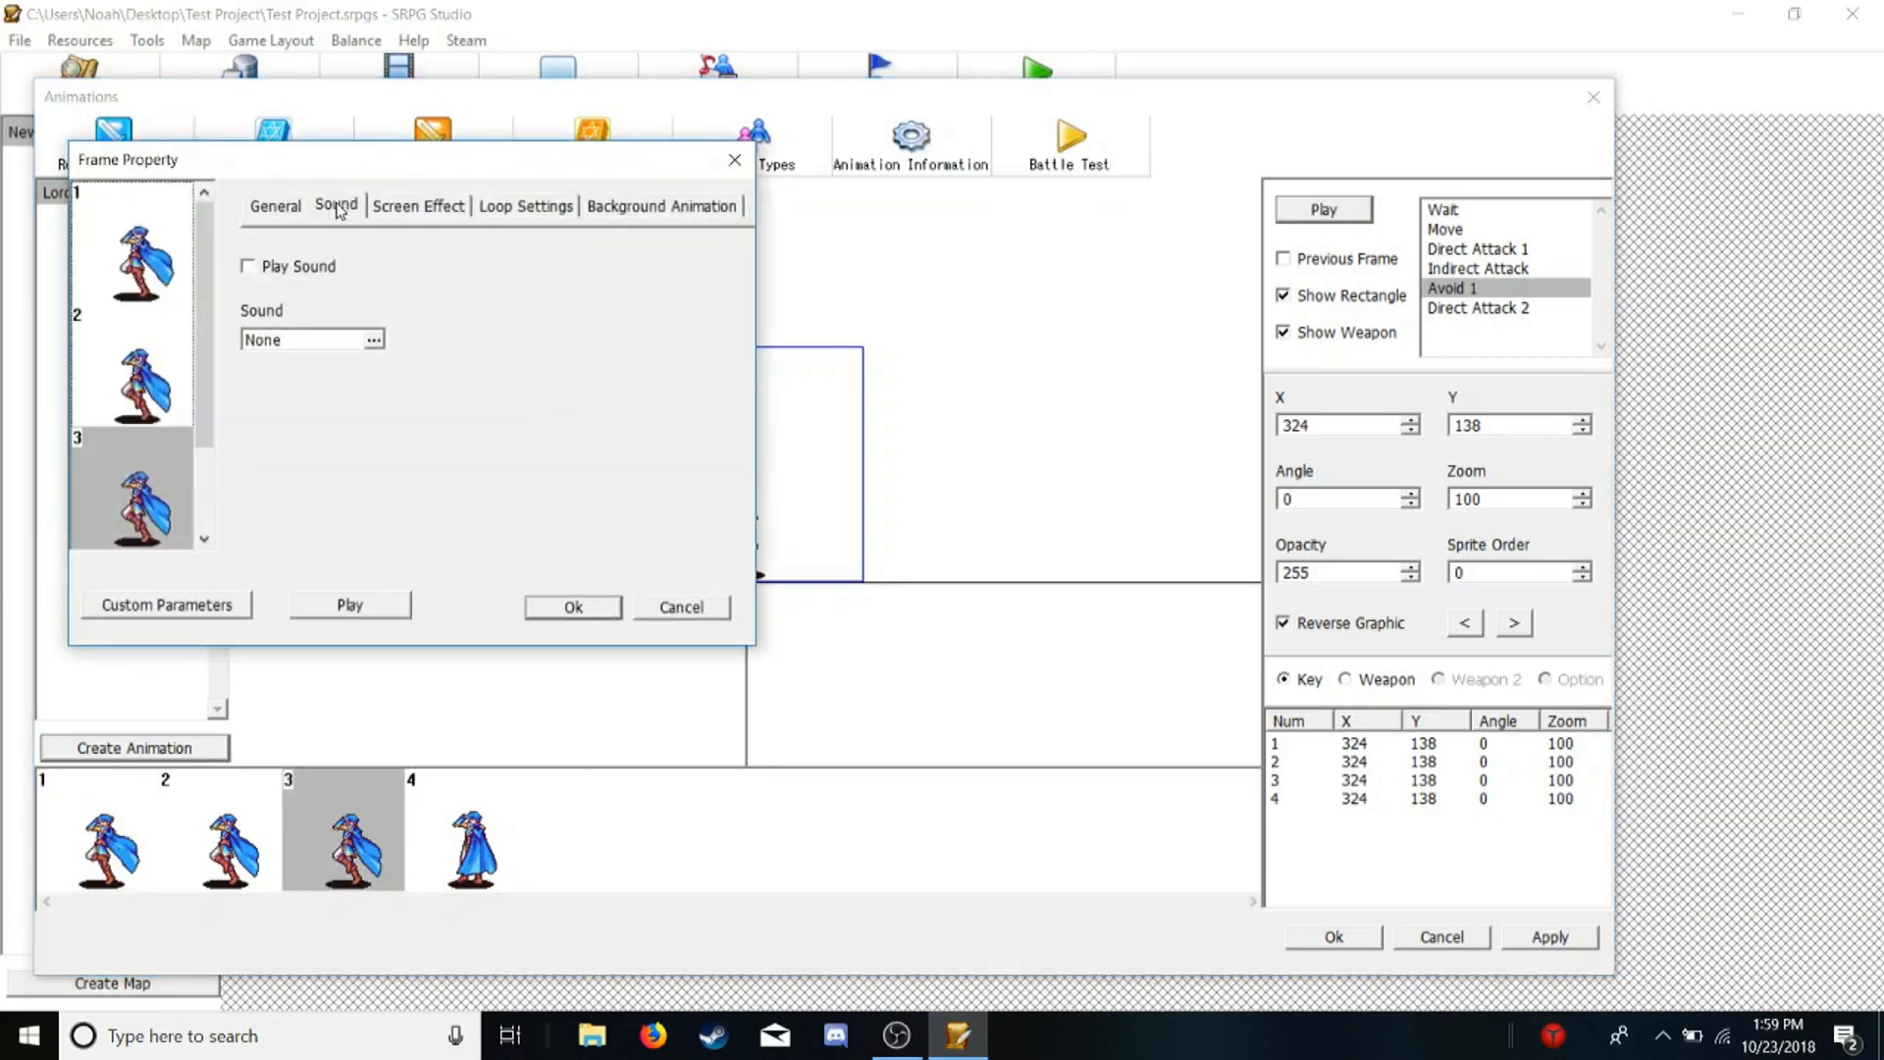
left_click(250, 271)
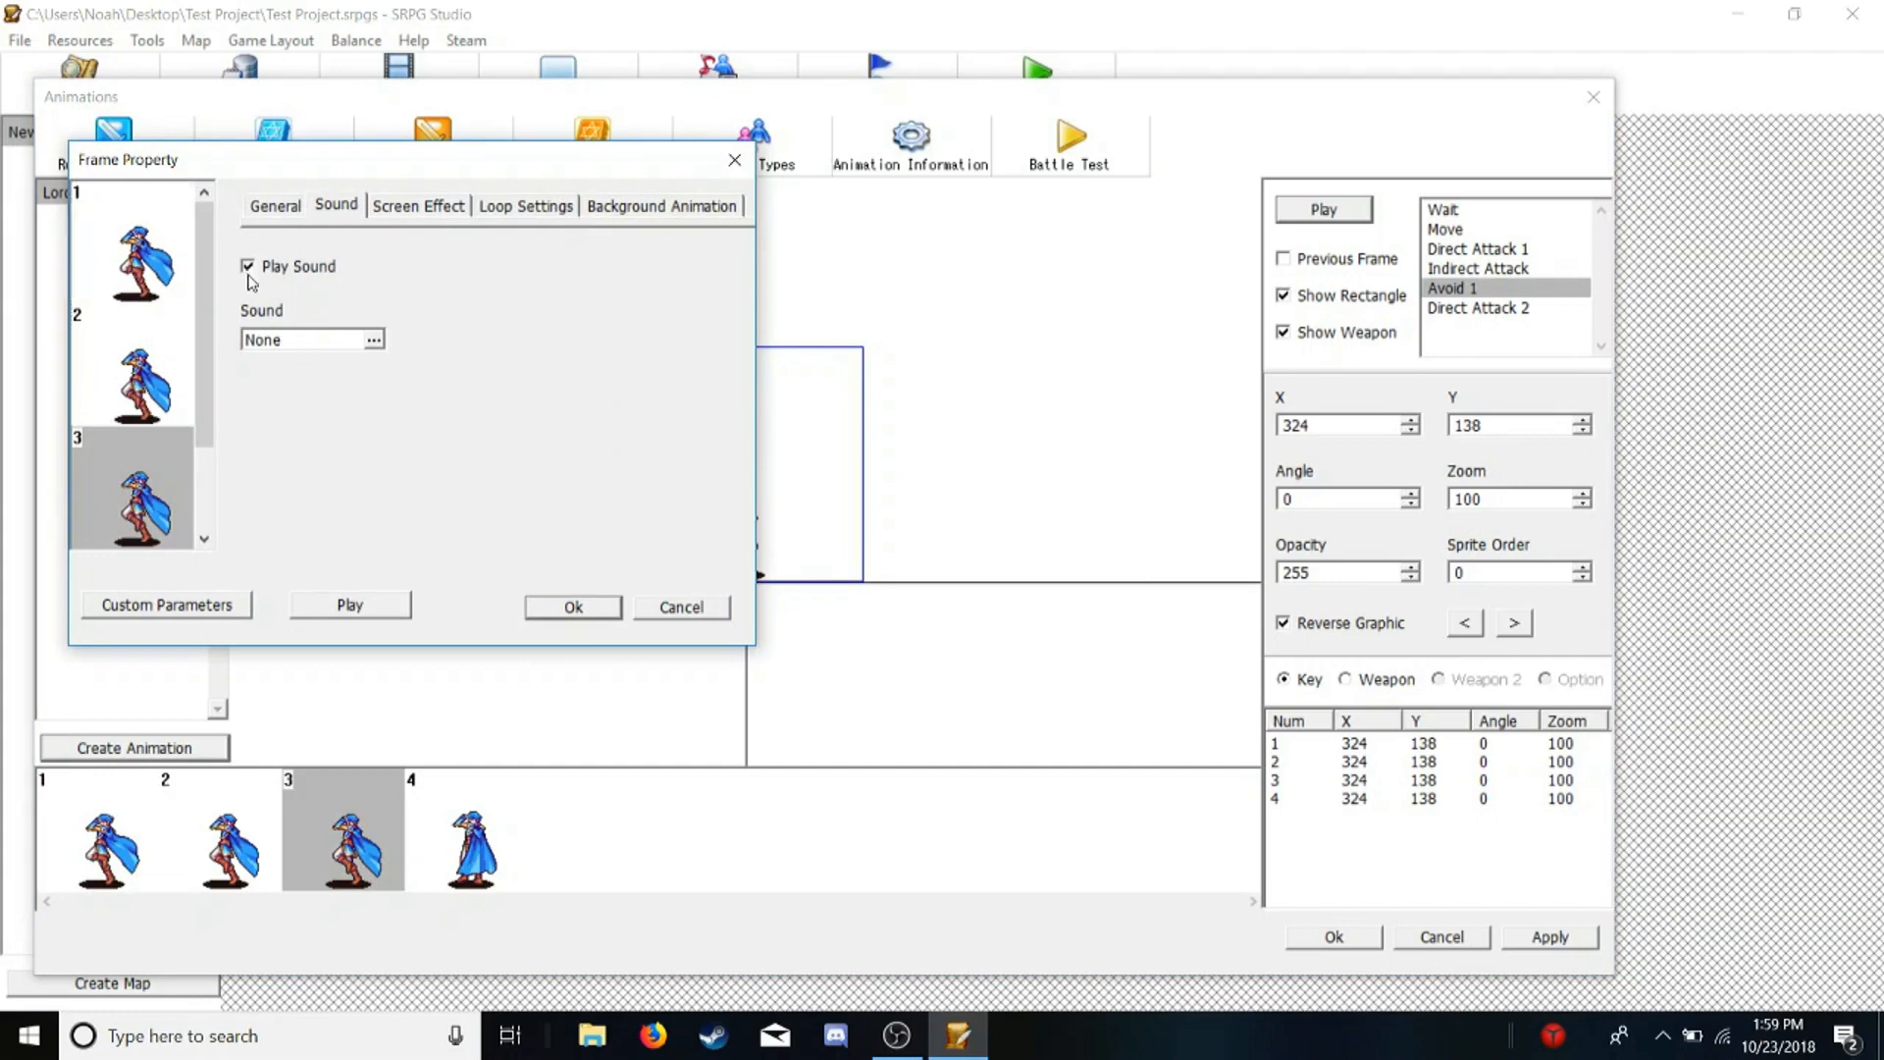
left_click(374, 340)
left_click_drag(335, 286, 293, 555)
left_click(171, 353)
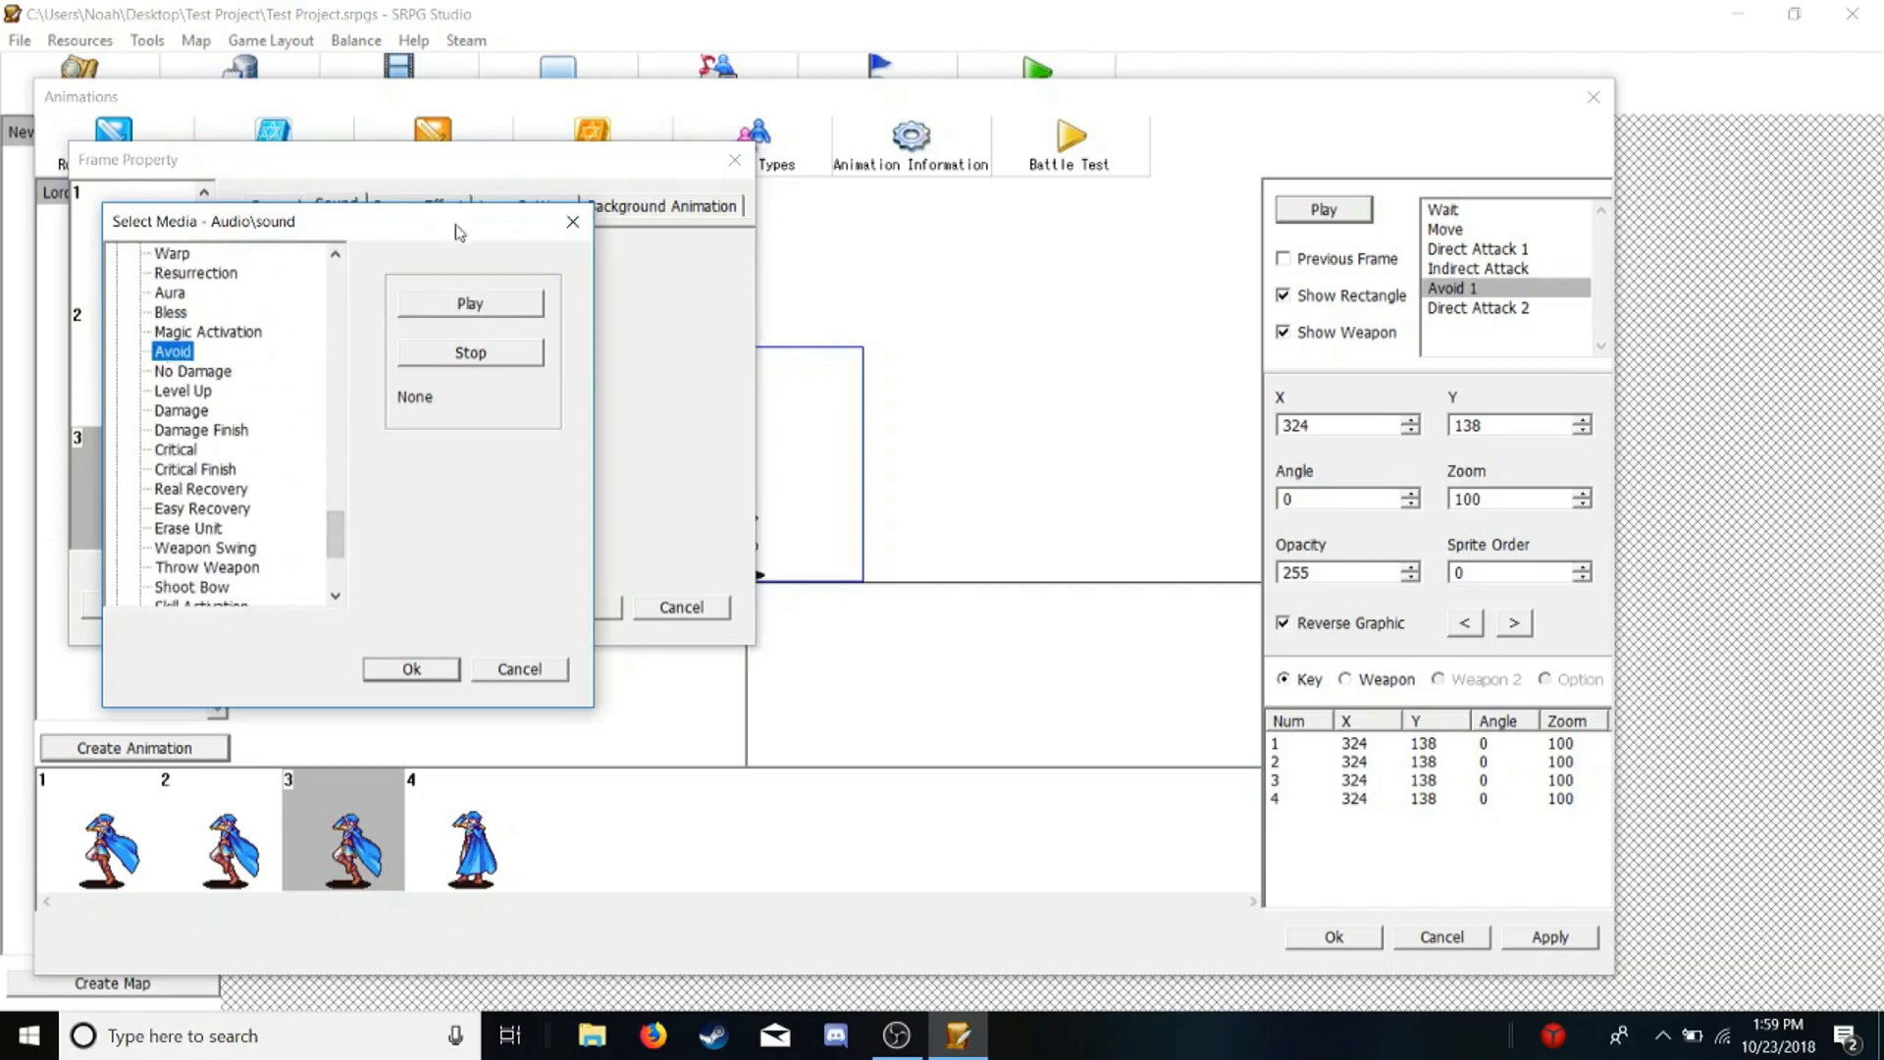
left_click(446, 310)
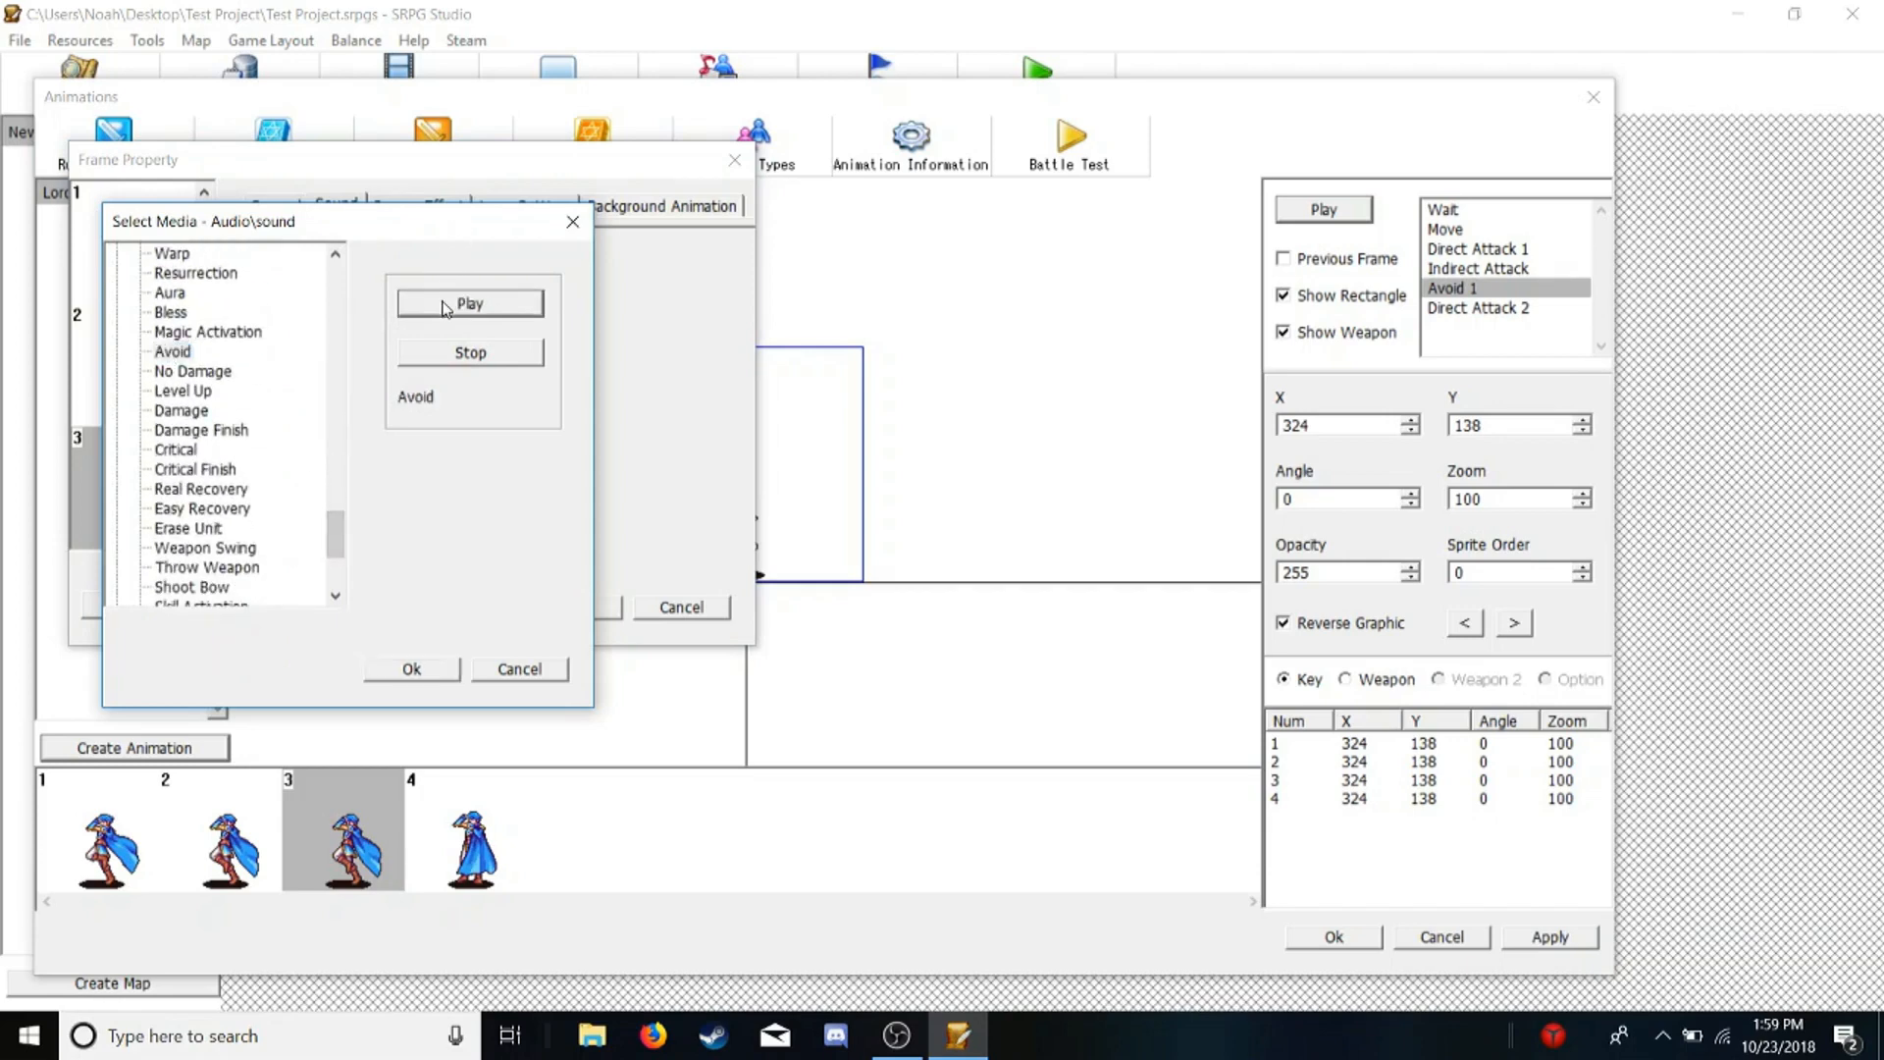
left_click(412, 670)
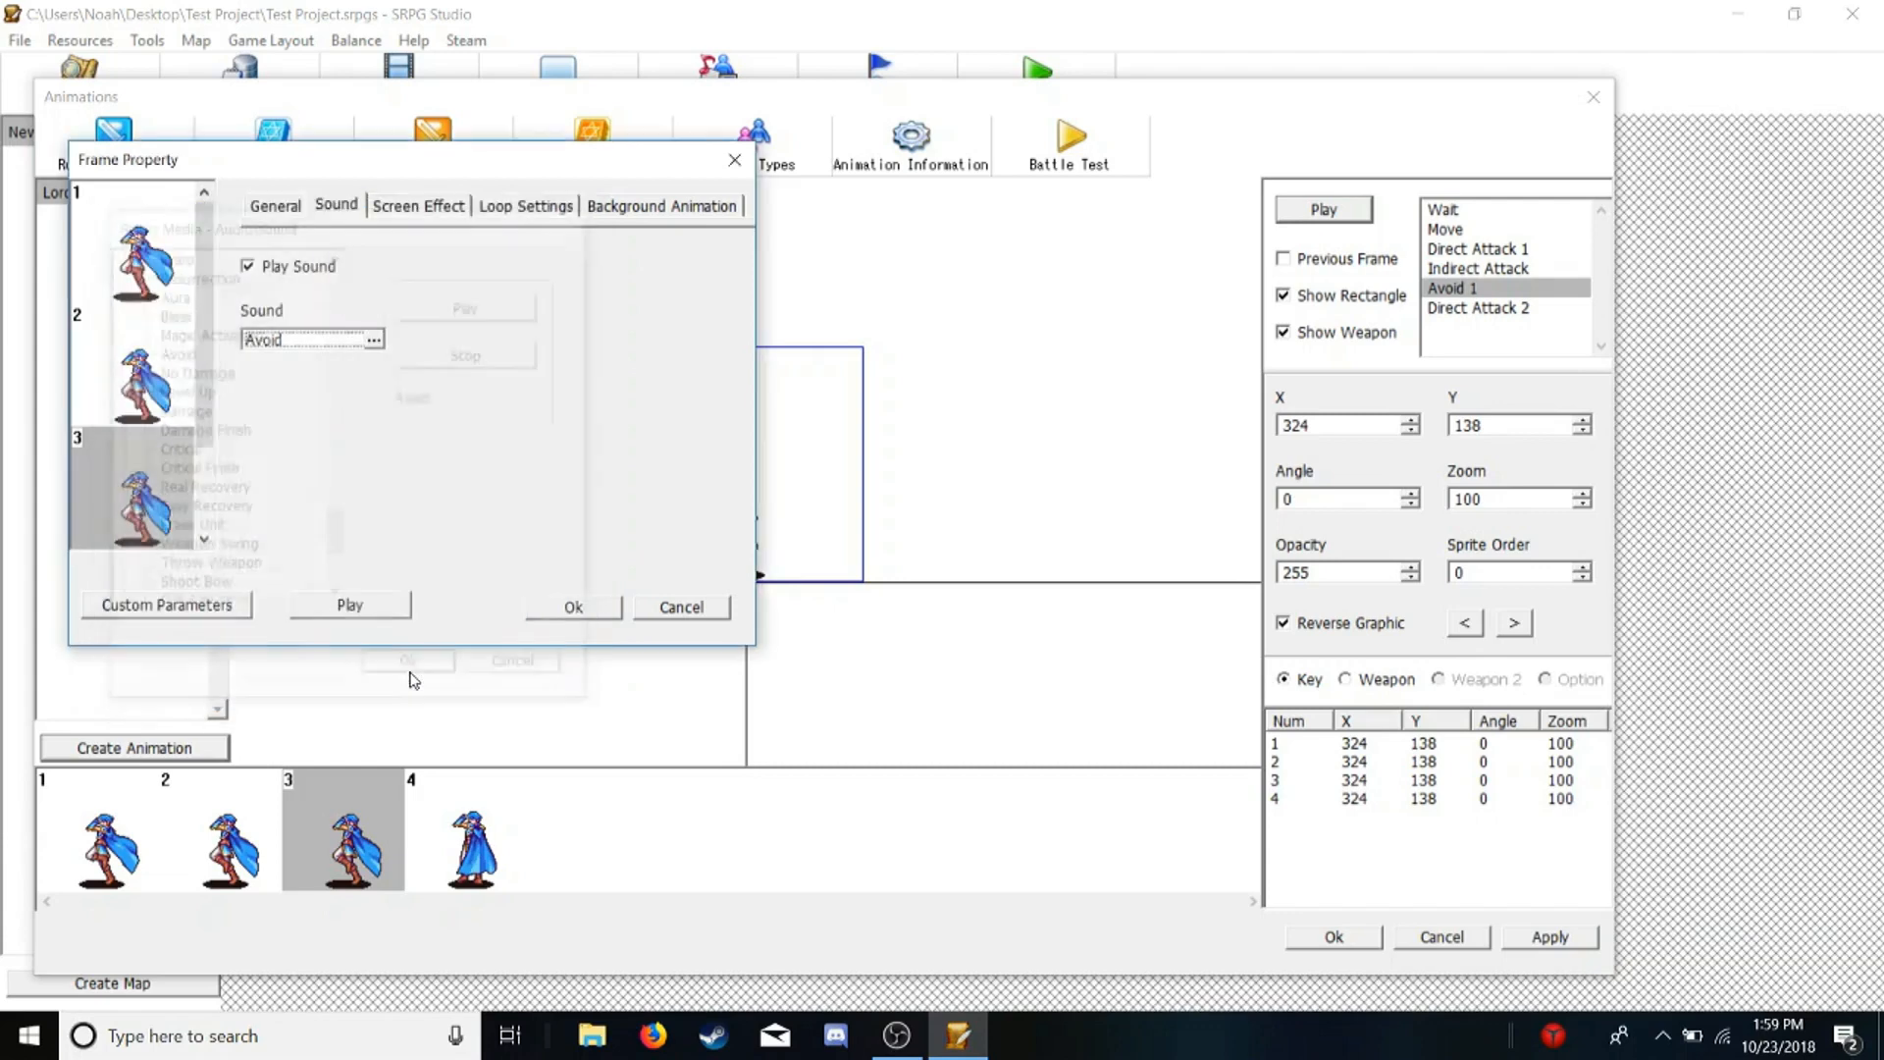
left_click(550, 609)
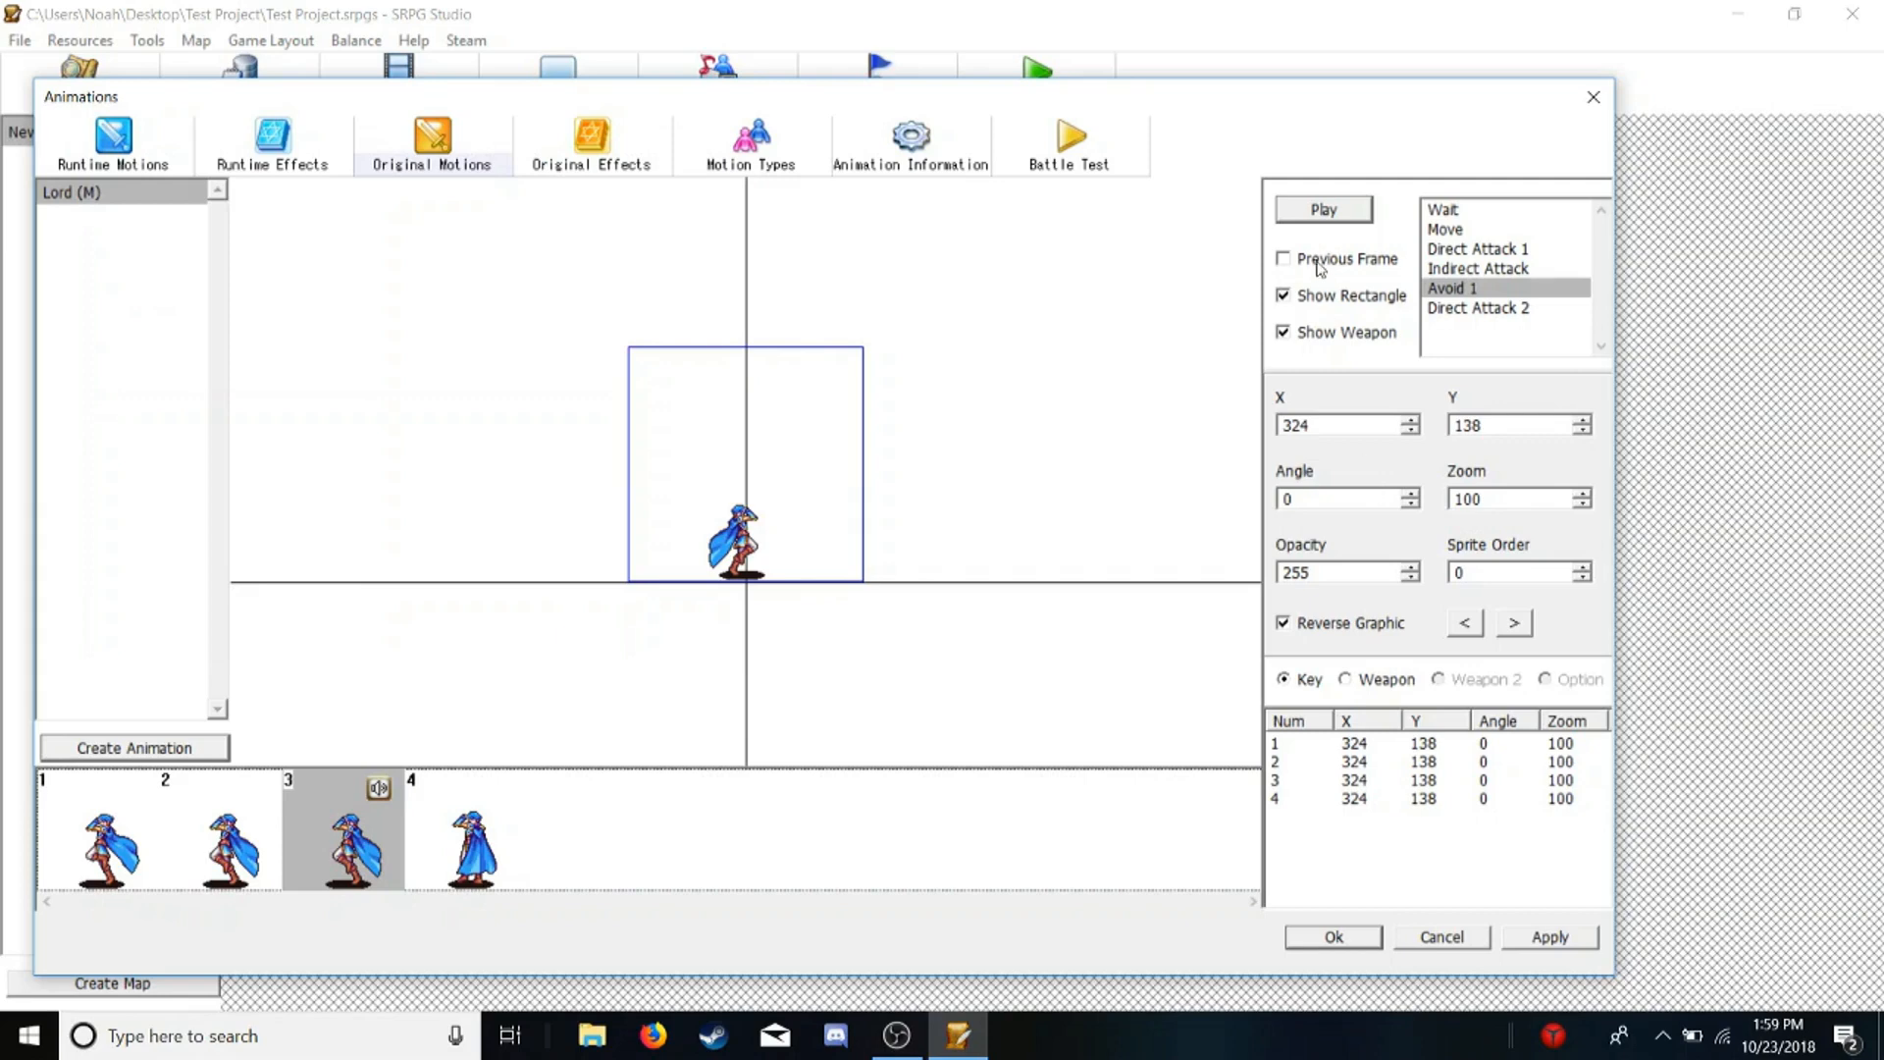
Move the sword to X 306, Y 245 in frames 1 and 2 of the Direct Attack 2 motion
left_click(1450, 310)
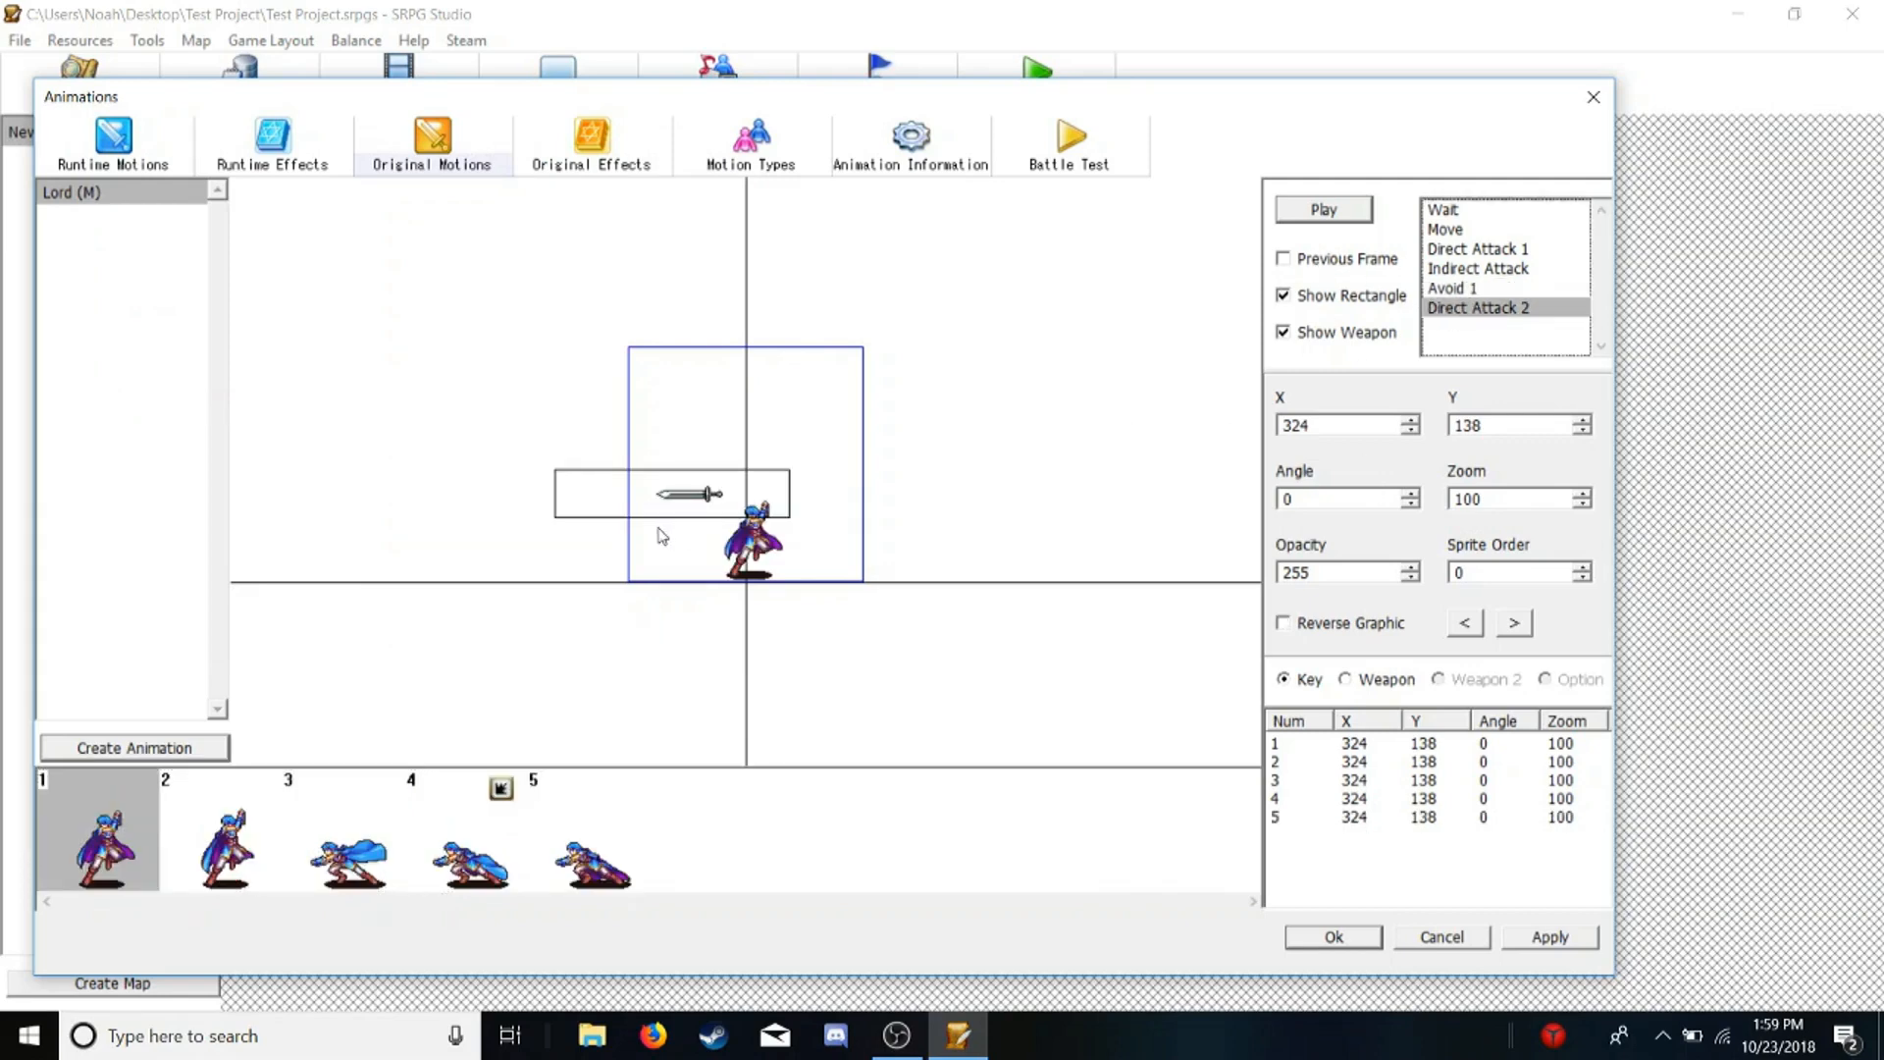
left_click_drag(684, 494, 735, 501)
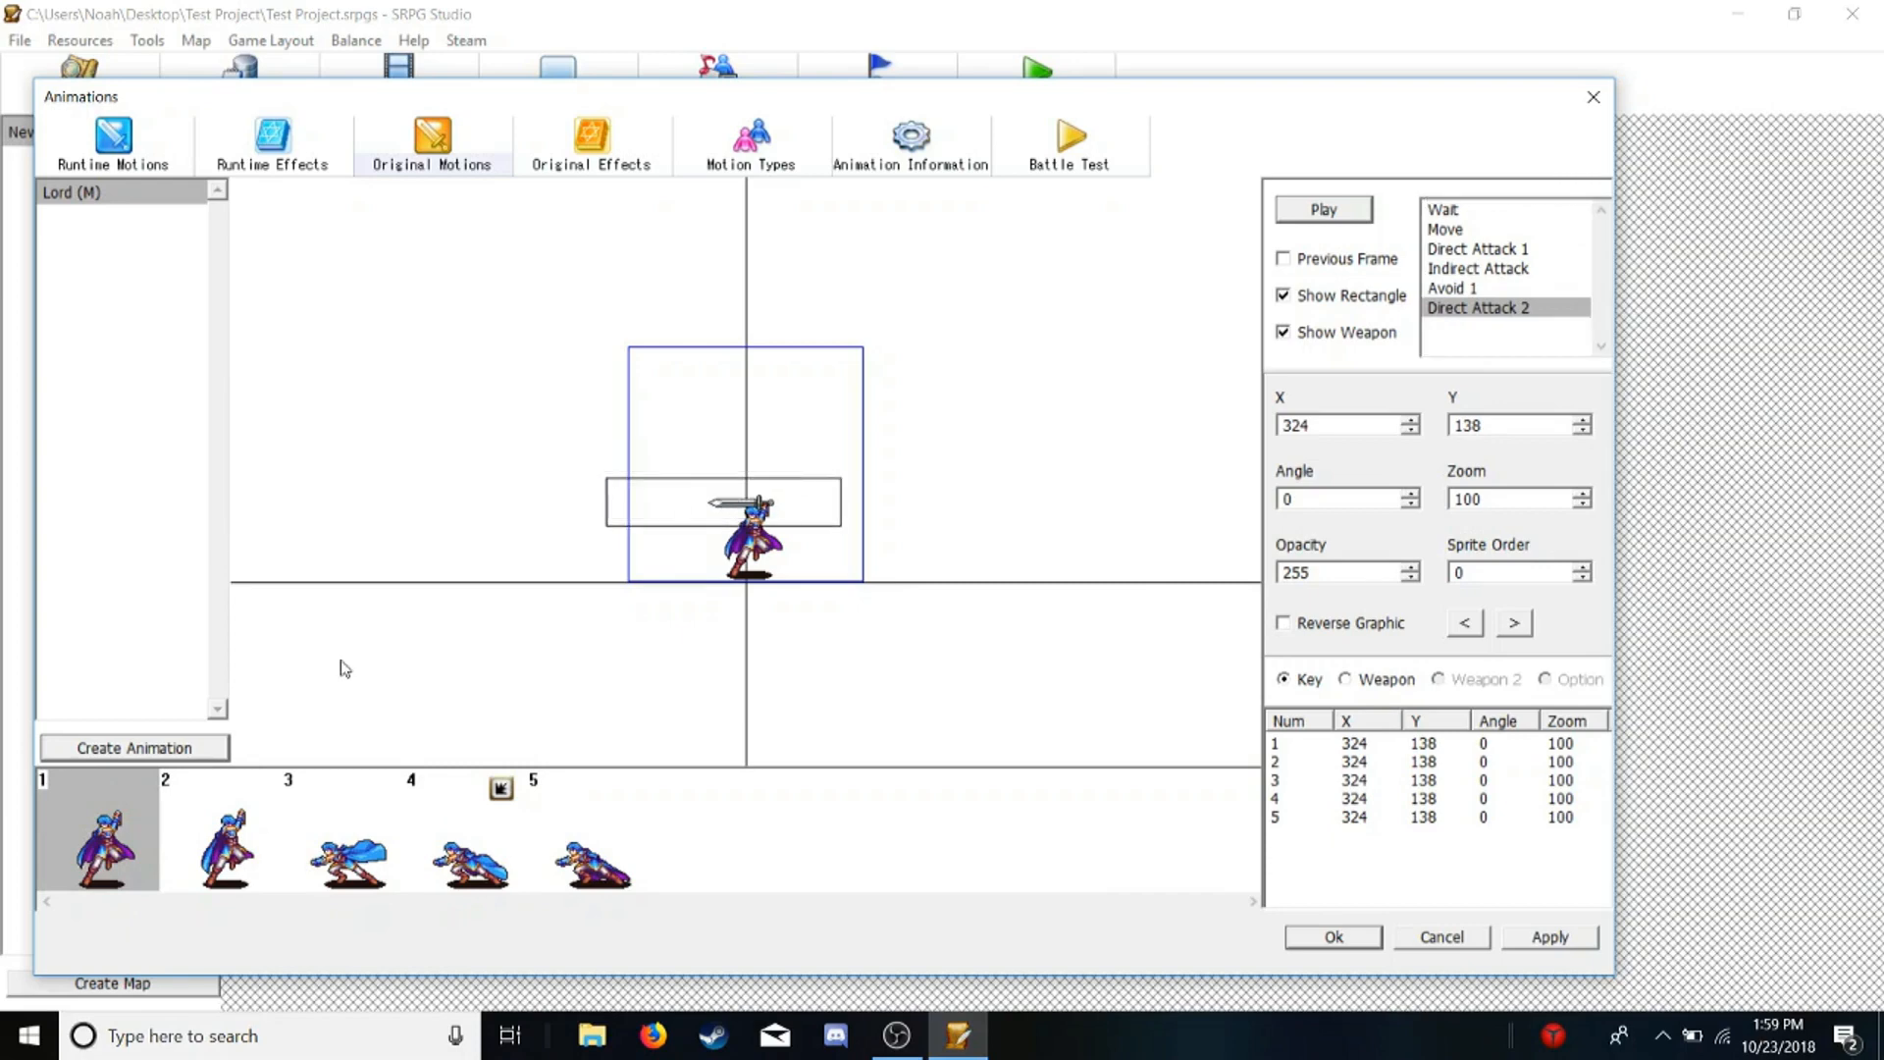
left_click(221, 844)
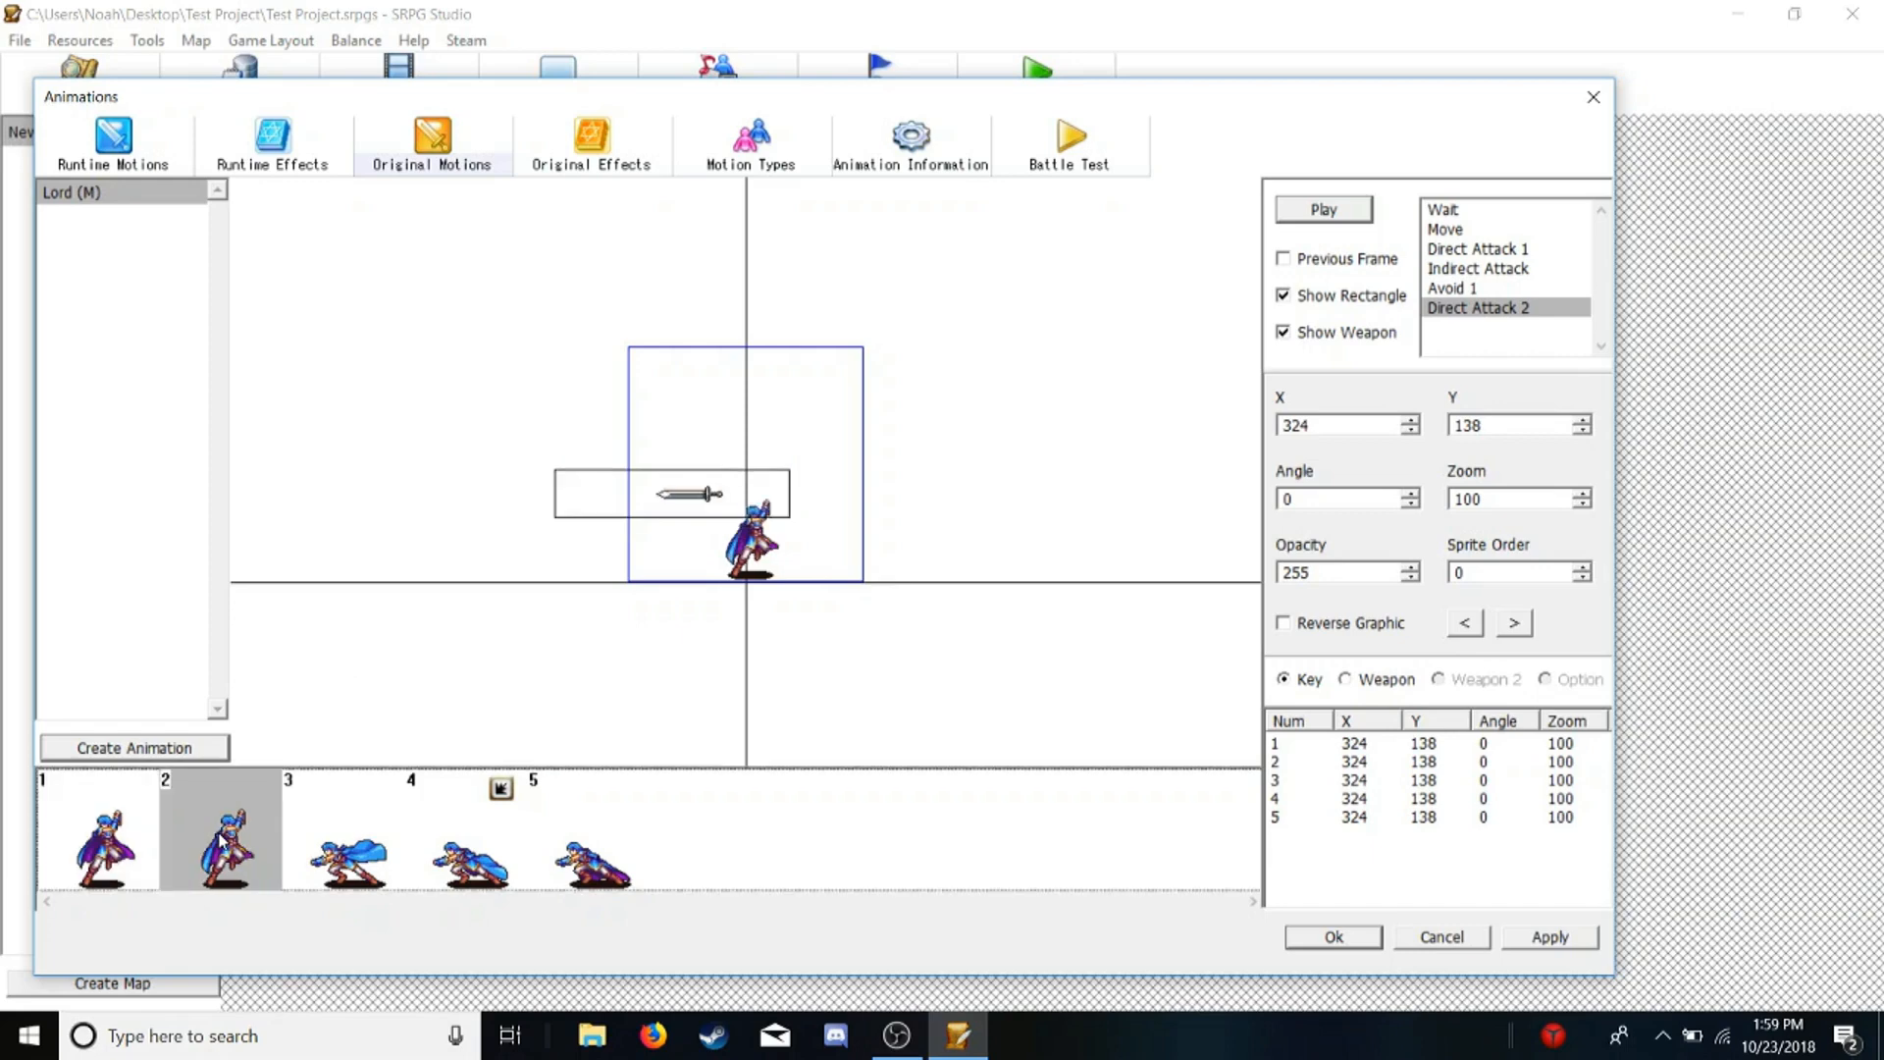
Rotate the sword in frame 3 of the Direct Attack 2 motion to angle 16 and position it at X 269, Y 275
left_click(371, 860)
left_click_drag(690, 503, 693, 555)
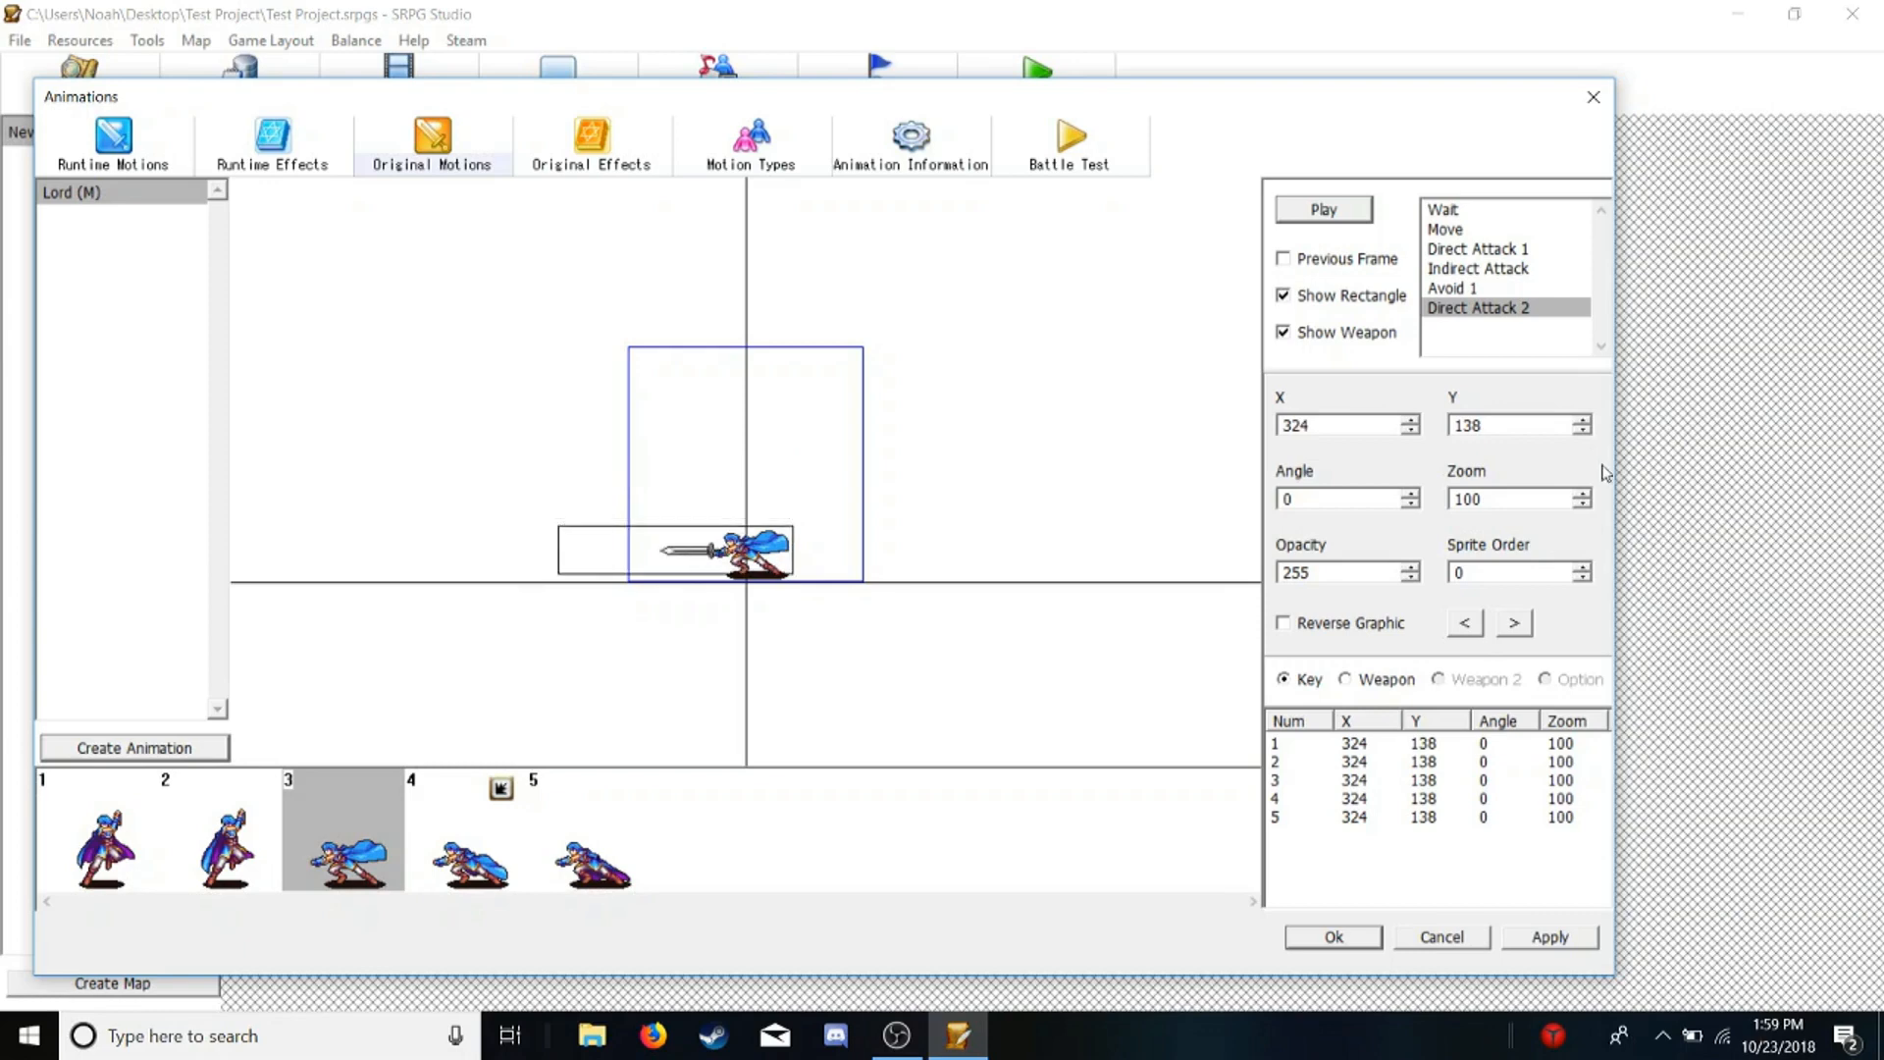
left_click(1409, 493)
left_click(1409, 492)
left_click(1409, 493)
left_click(1409, 493)
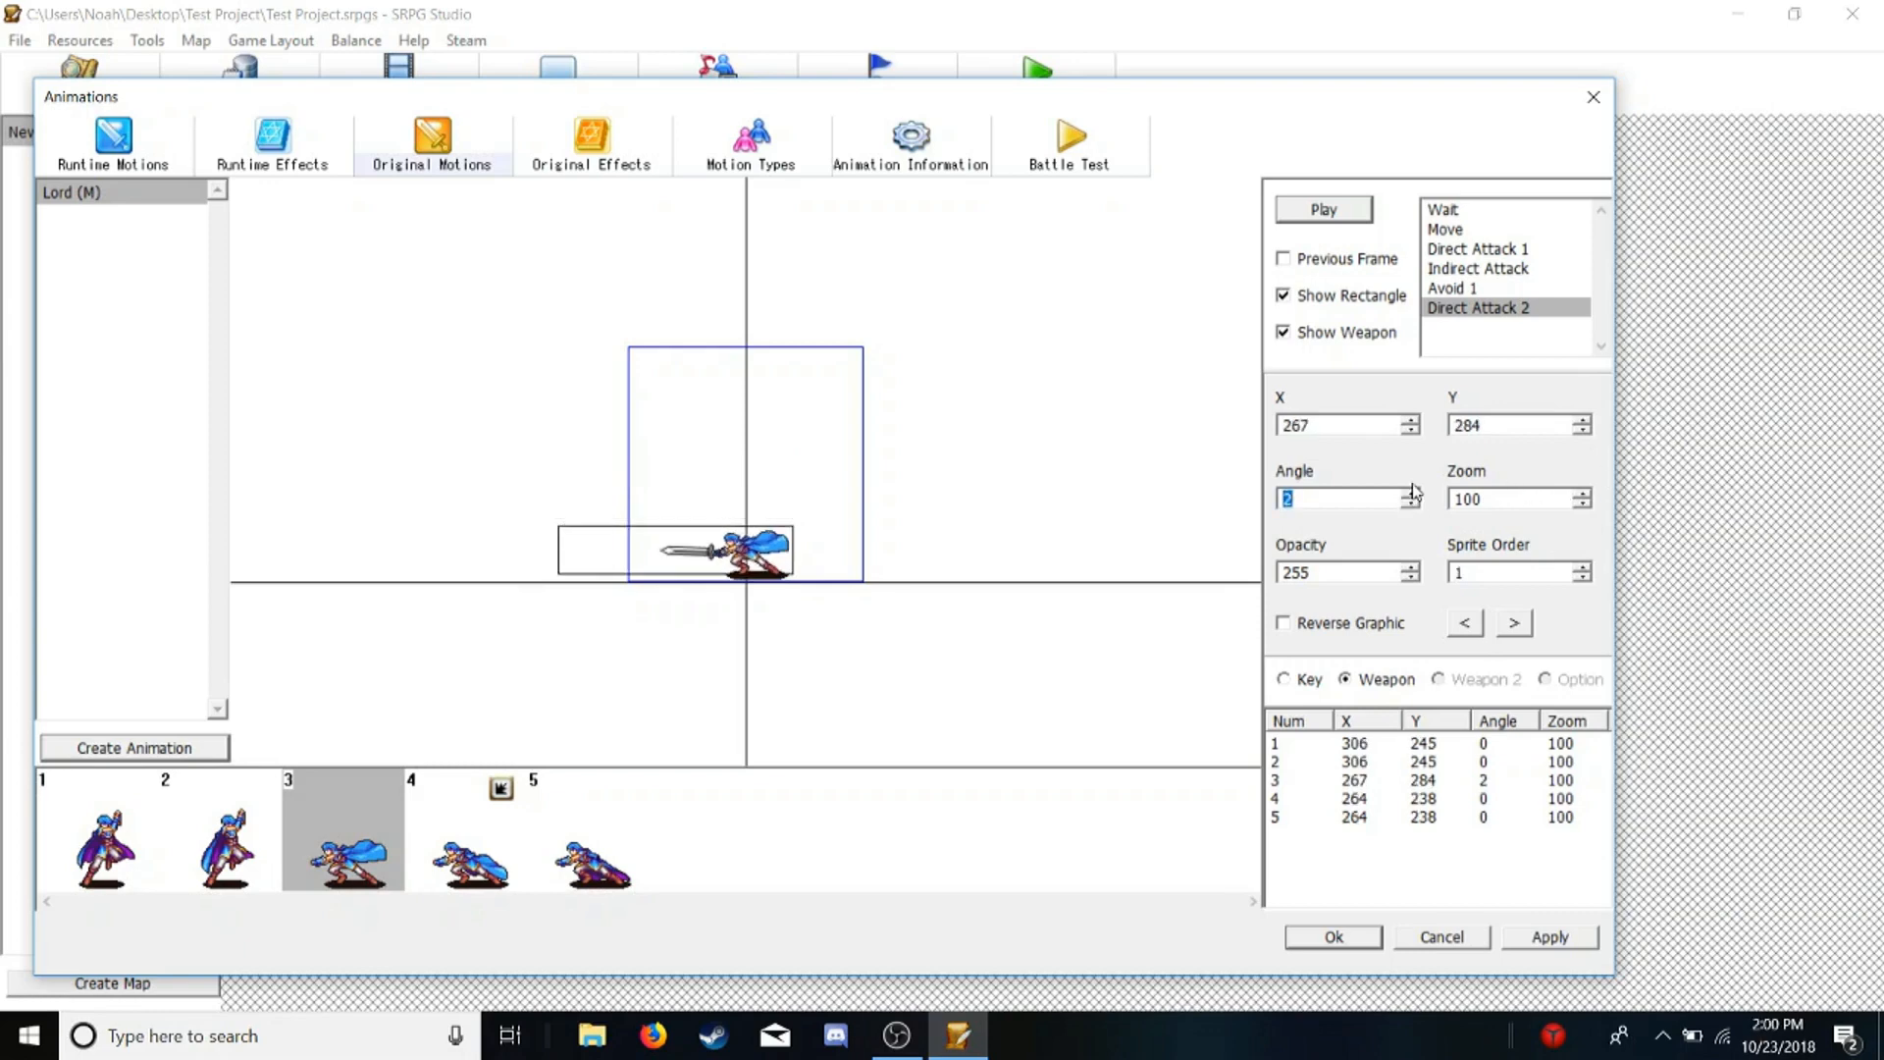
left_click(1409, 493)
left_click(1409, 493)
left_click(1410, 493)
left_click(1410, 493)
left_click(1411, 493)
left_click(1410, 494)
left_click(1410, 494)
left_click(1410, 494)
left_click(1411, 494)
left_click(1411, 494)
left_click(1410, 494)
left_click(1411, 494)
left_click_drag(676, 558, 692, 548)
Rotate the sword in frame 4 of the Direct Attack 2 motion to angle 344 and position it at X 264, Y 295
left_click(492, 829)
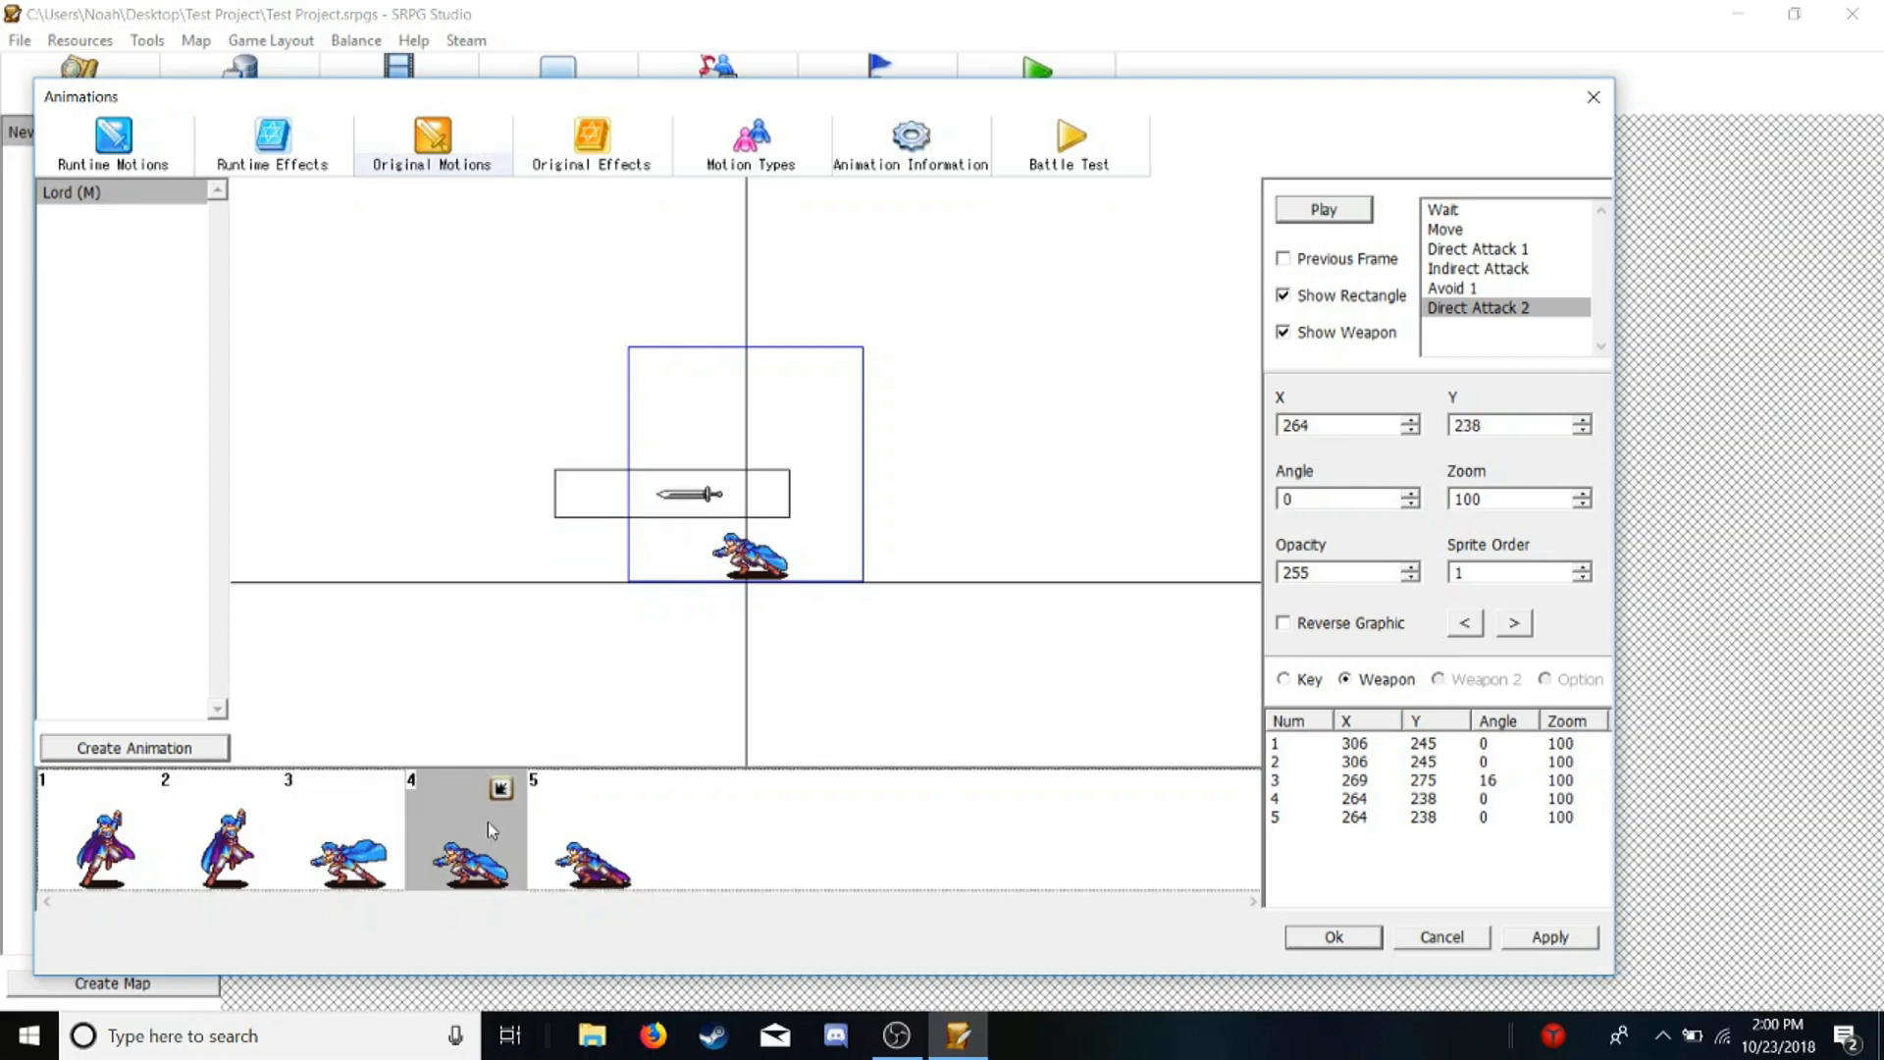
left_click_drag(705, 502, 708, 556)
double_click(1357, 500)
type("360")
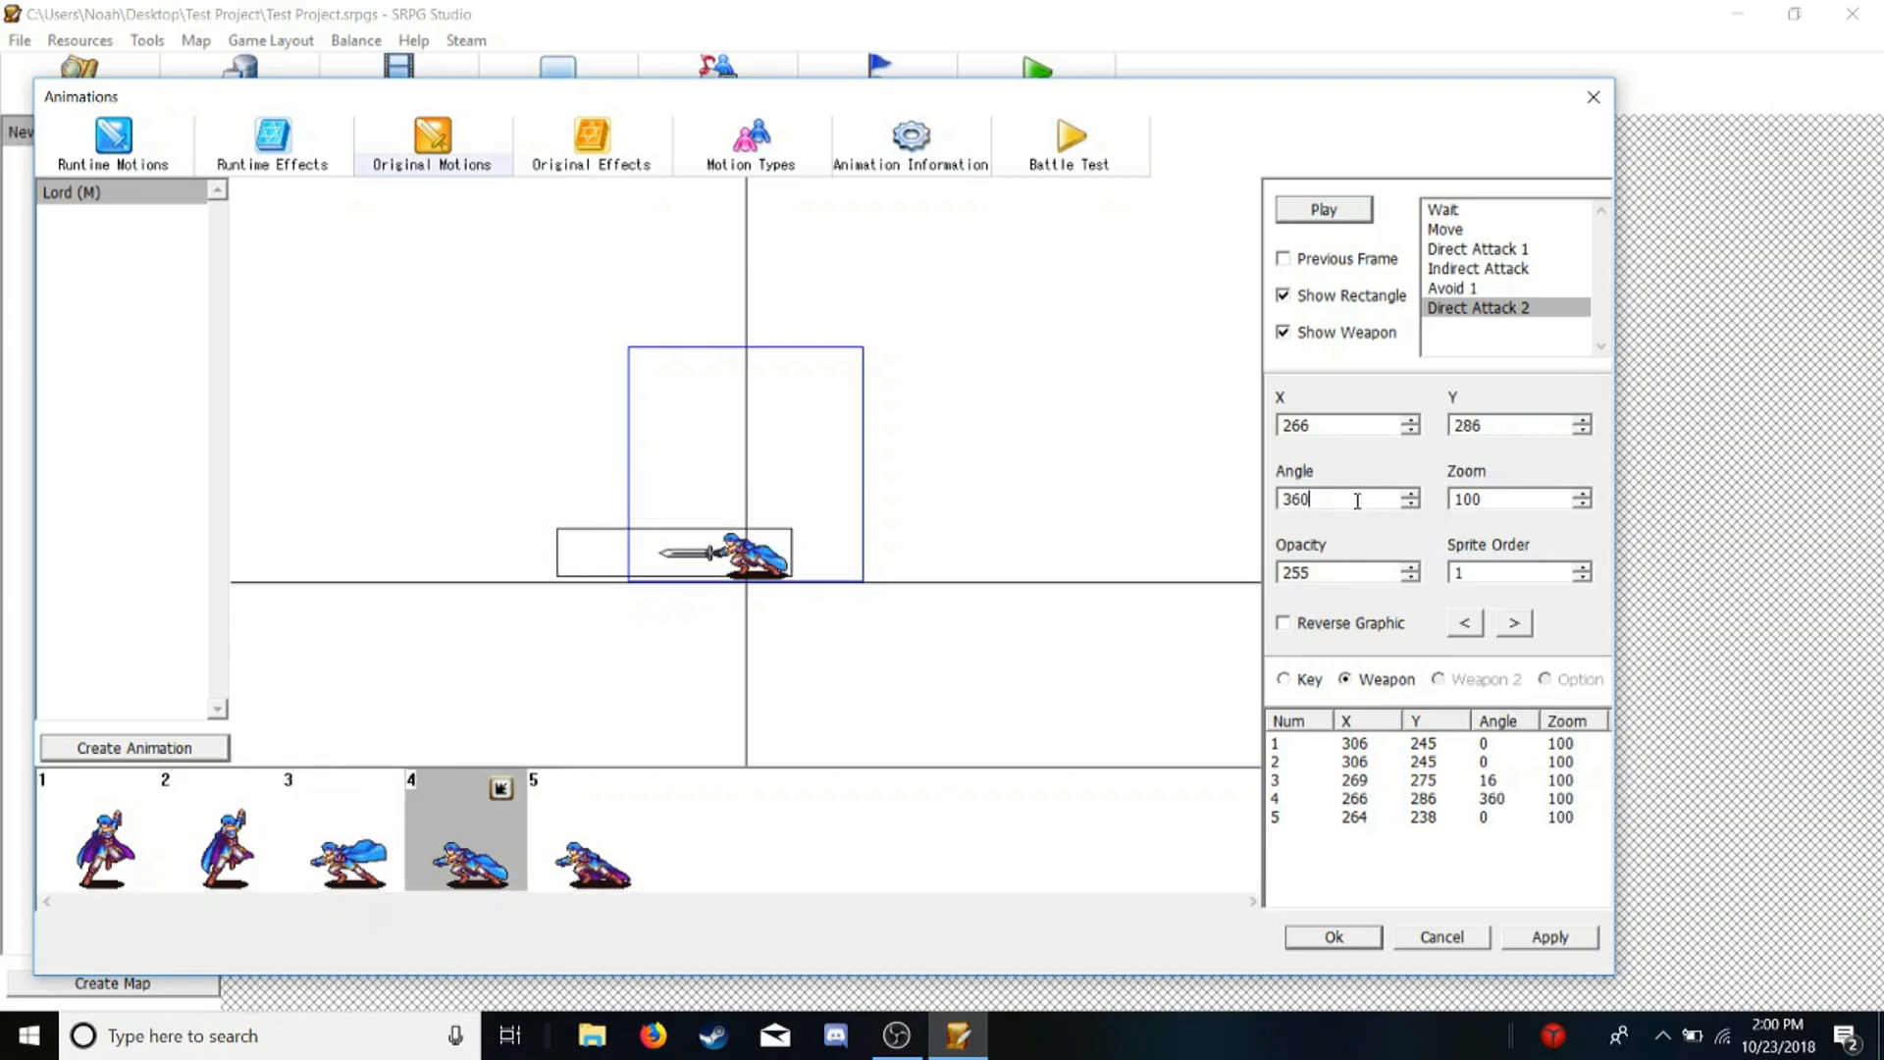
left_click(1411, 505)
left_click(1410, 504)
left_click(1411, 504)
left_click(1411, 504)
left_click(1410, 505)
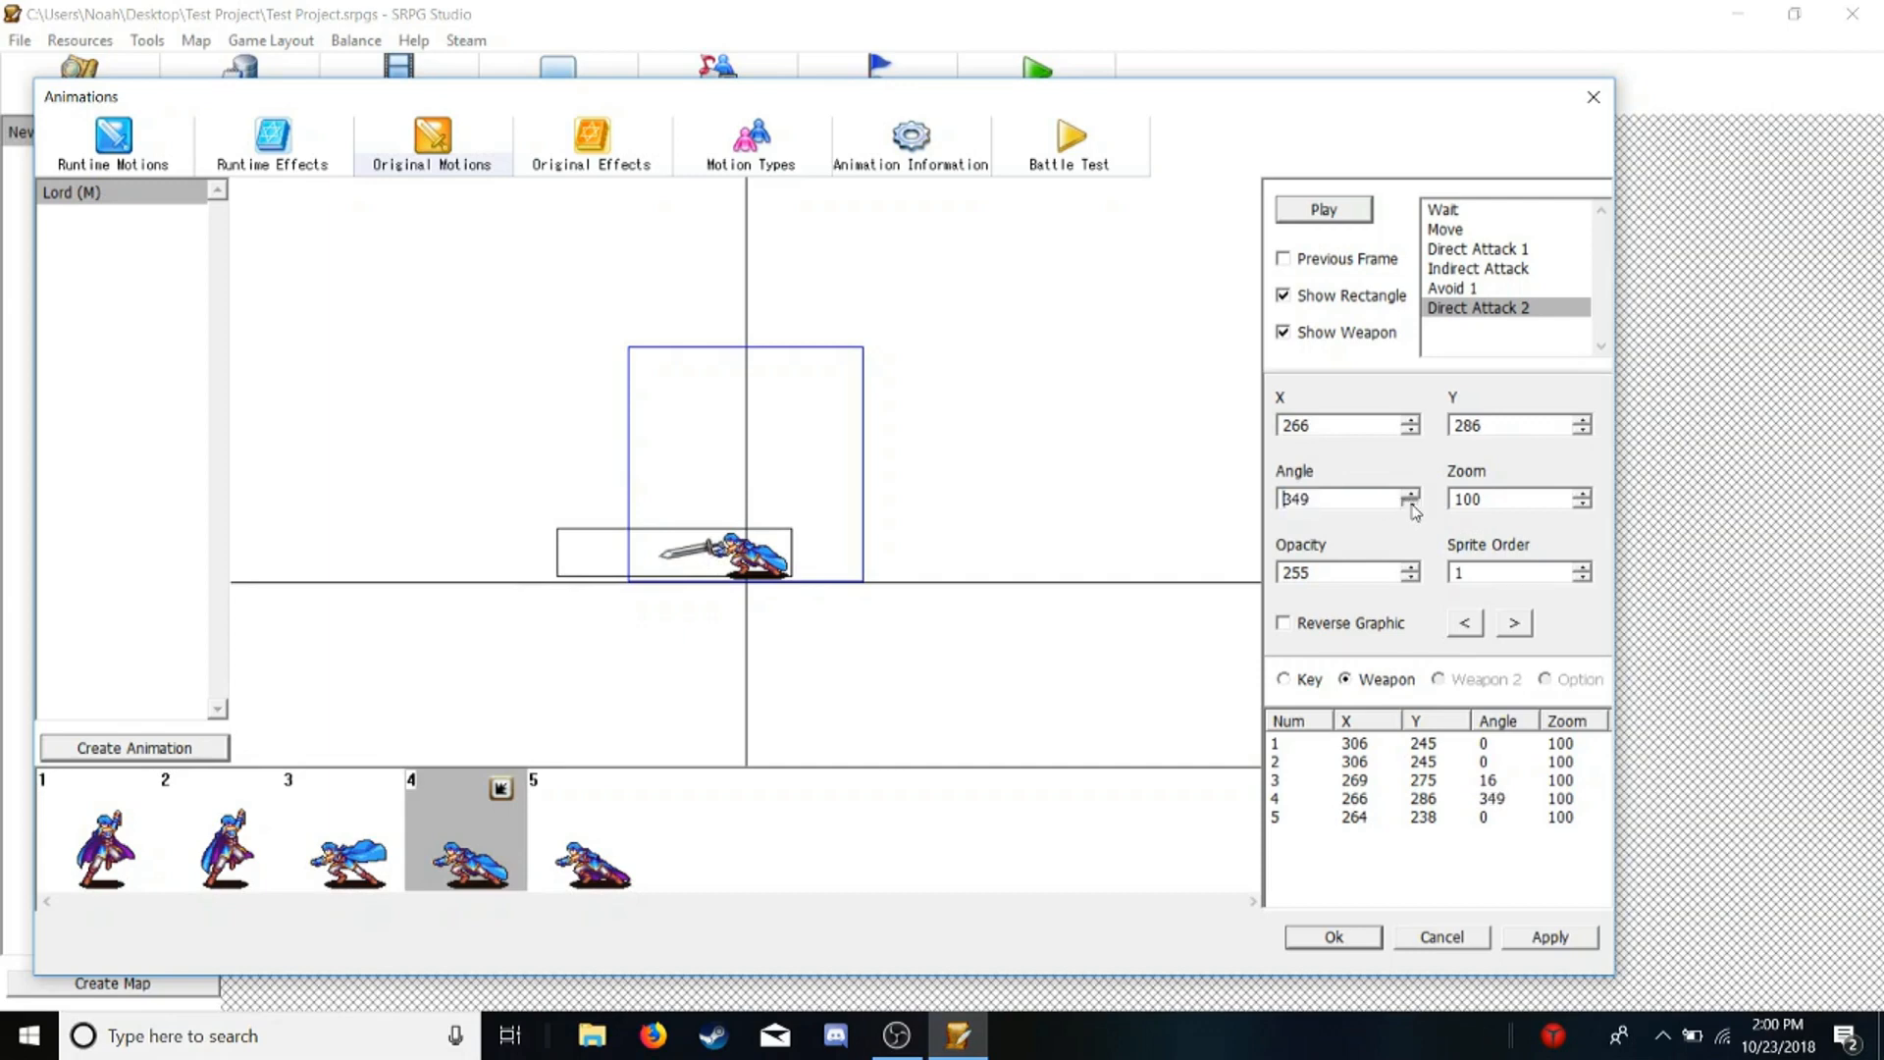
left_click(1410, 505)
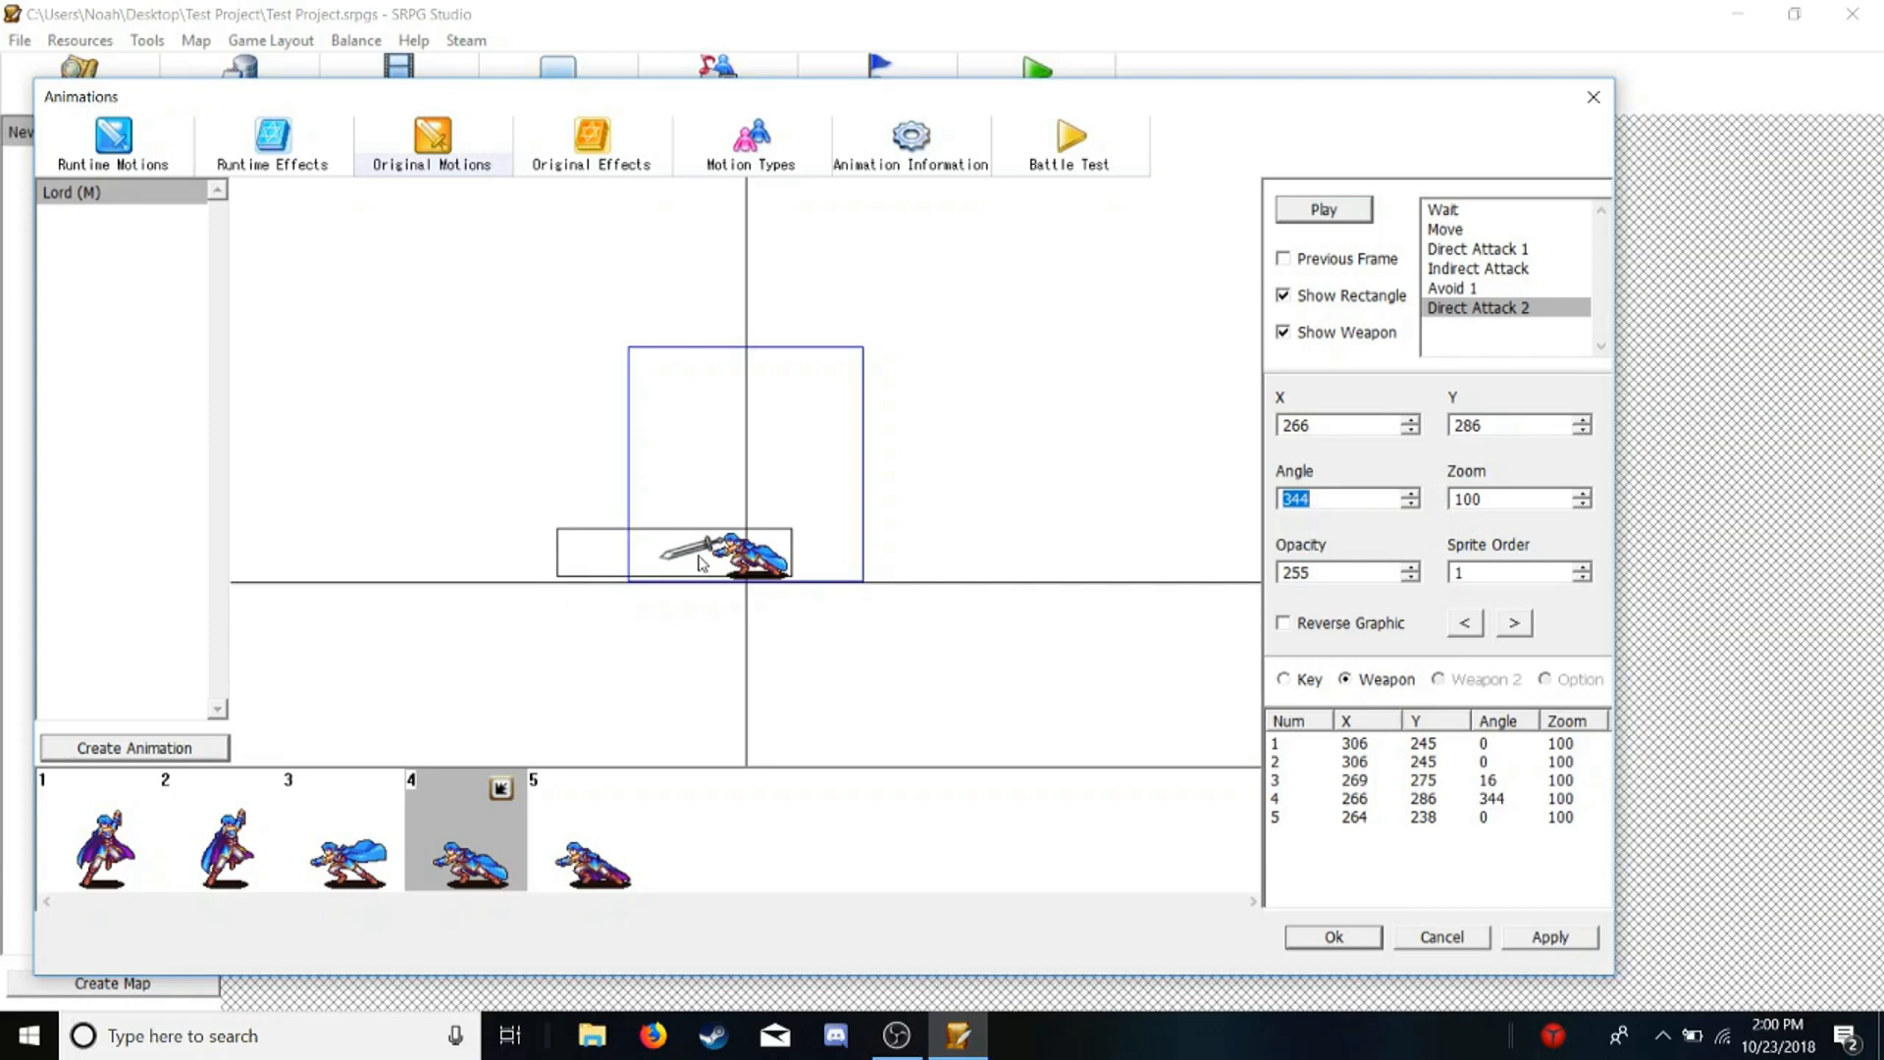
left_click_drag(702, 556, 700, 566)
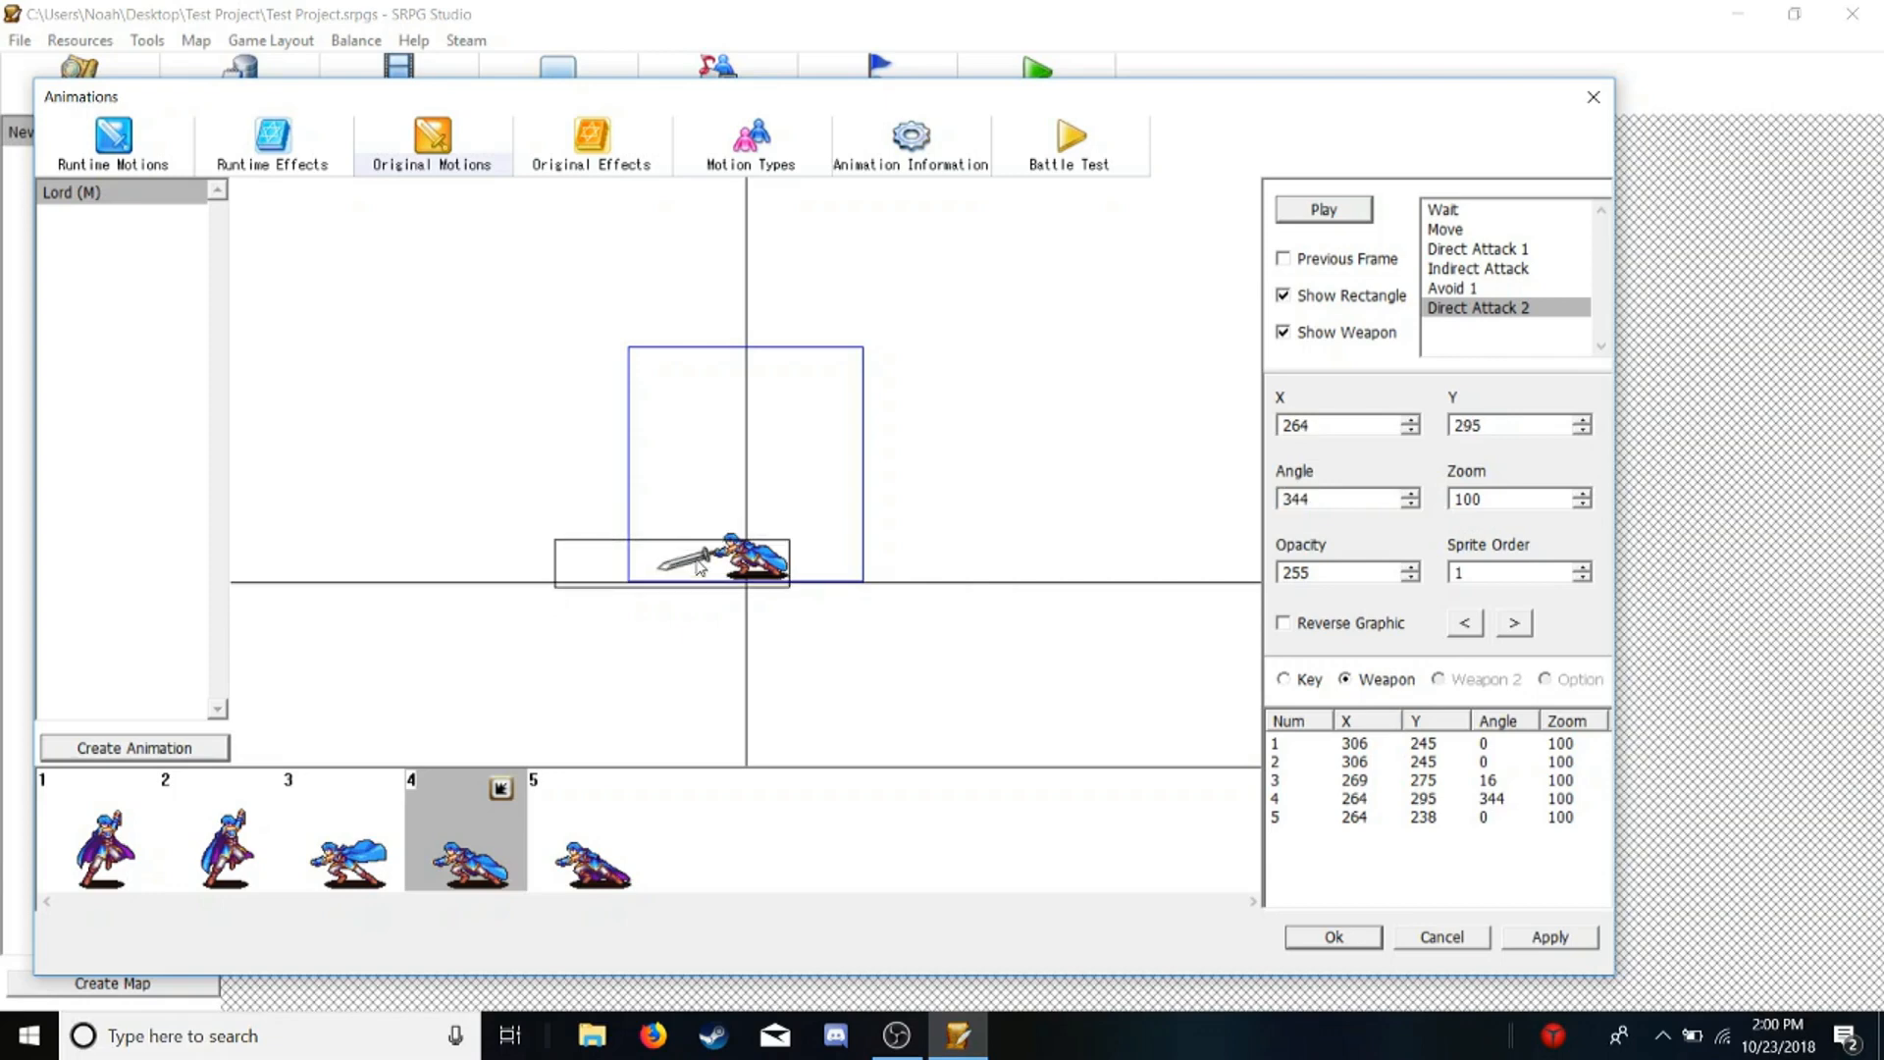
Rotate the sword in frame 5 of the Direct Attack 2 motion to angle 340 and position it at X 268, Y 299
left_click(603, 822)
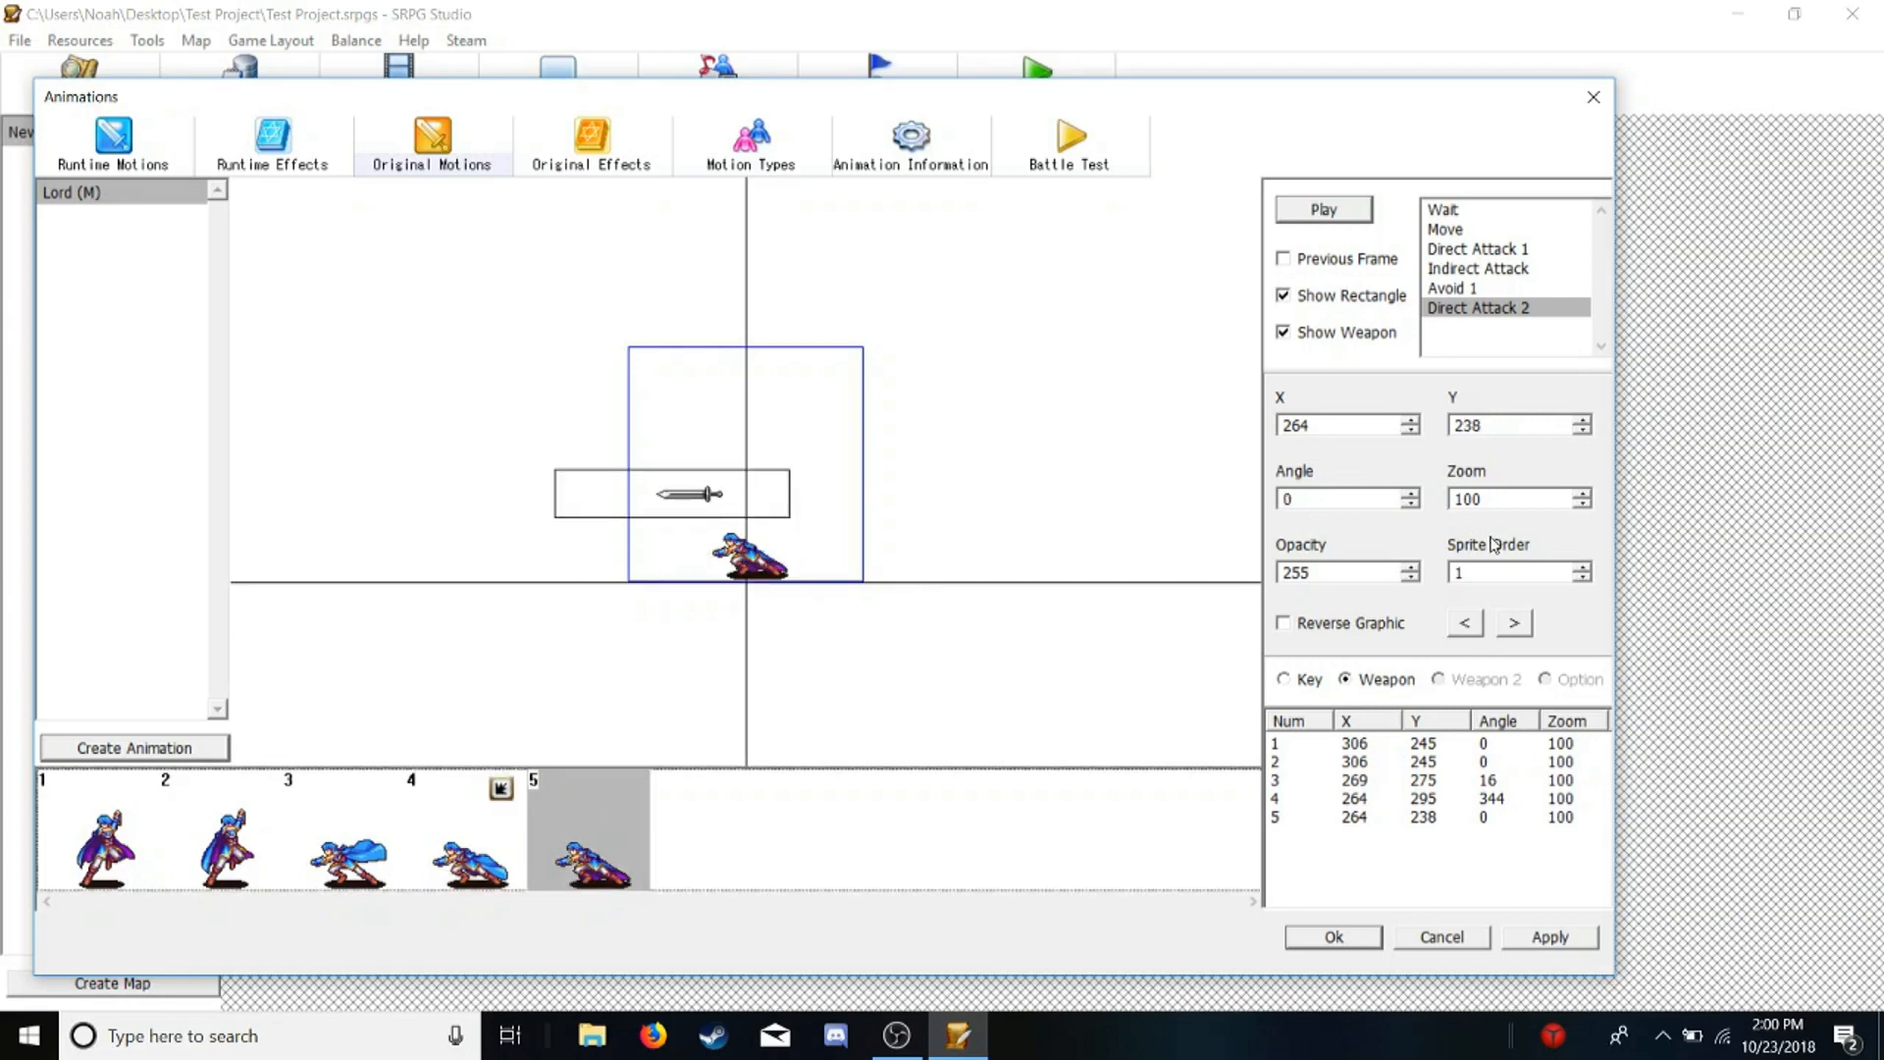
left_click(1386, 501)
key("BackSpace")
type("360")
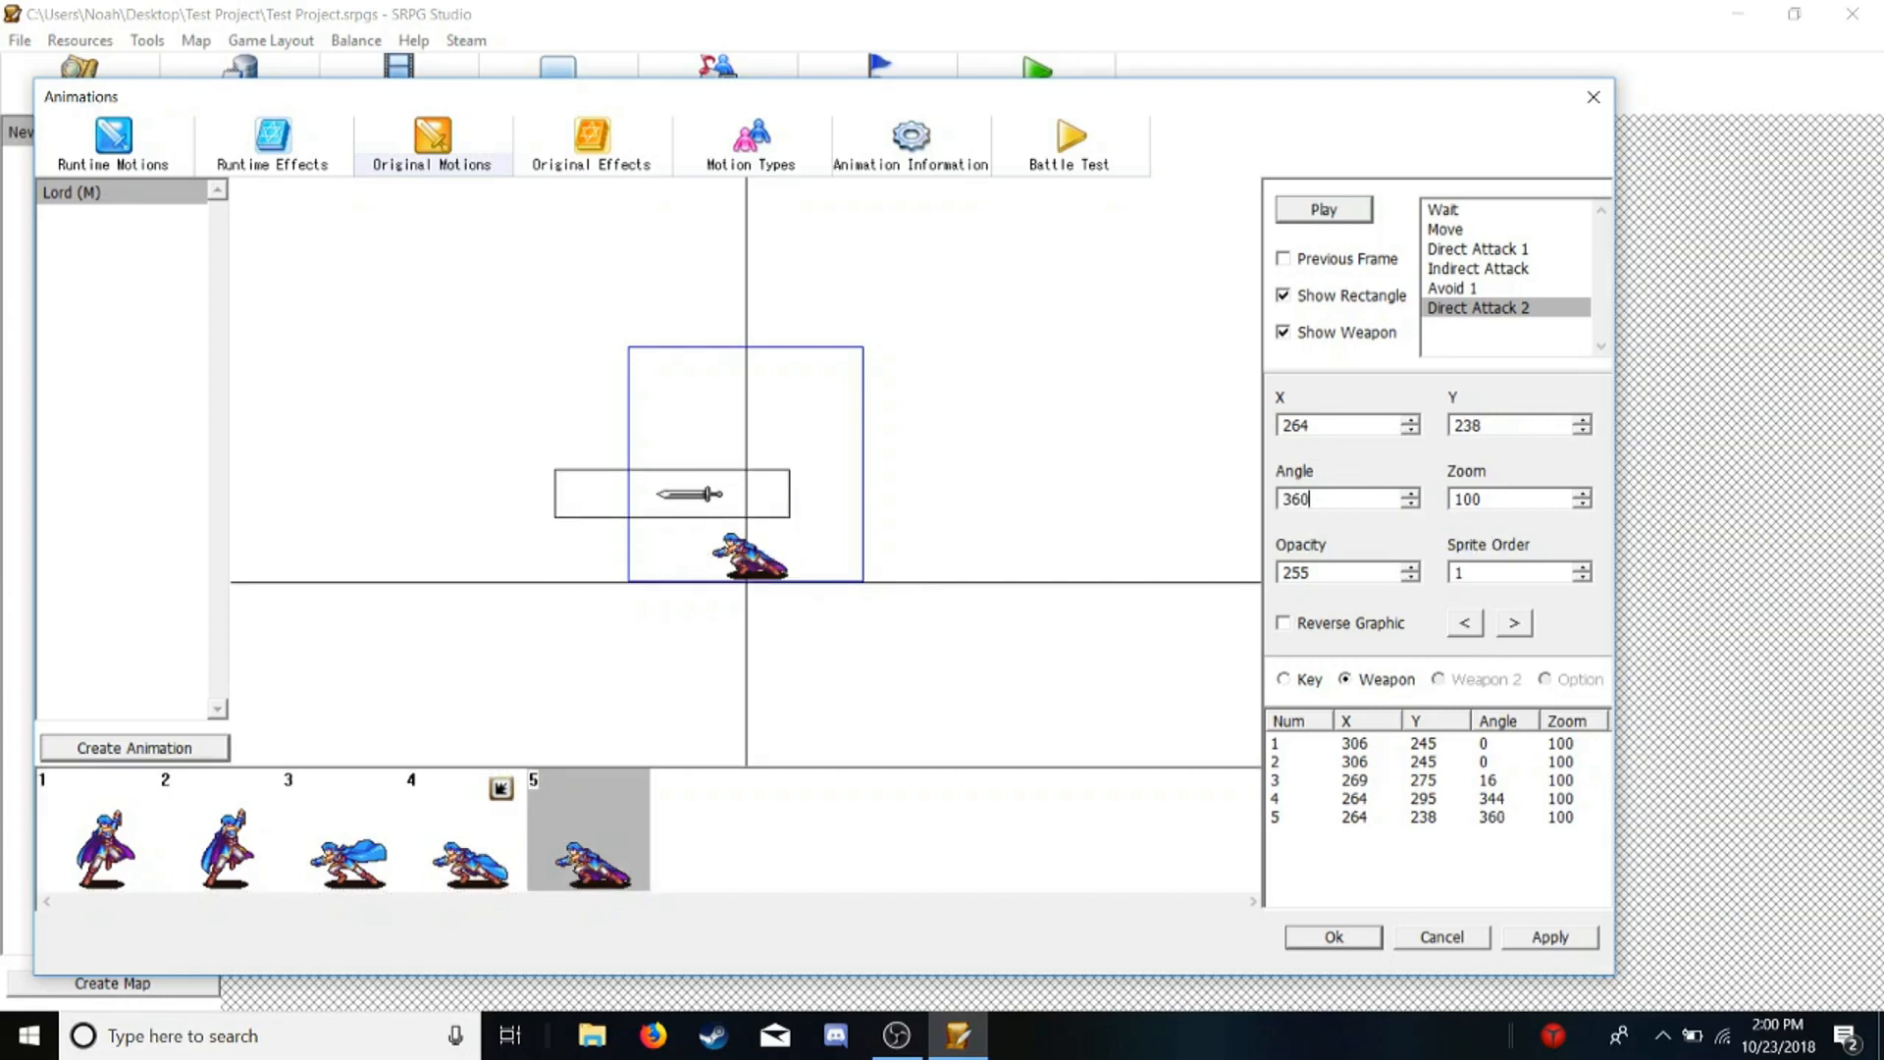
left_click(1411, 504)
left_click(1411, 504)
left_click(1414, 504)
left_click(1415, 504)
left_click(1415, 504)
left_click(1414, 505)
left_click(1414, 505)
left_click(1414, 504)
left_click(1383, 494)
key("BackSpace")
key("BackSpace")
key("BackSpace")
type("340")
left_click_drag(689, 474, 693, 567)
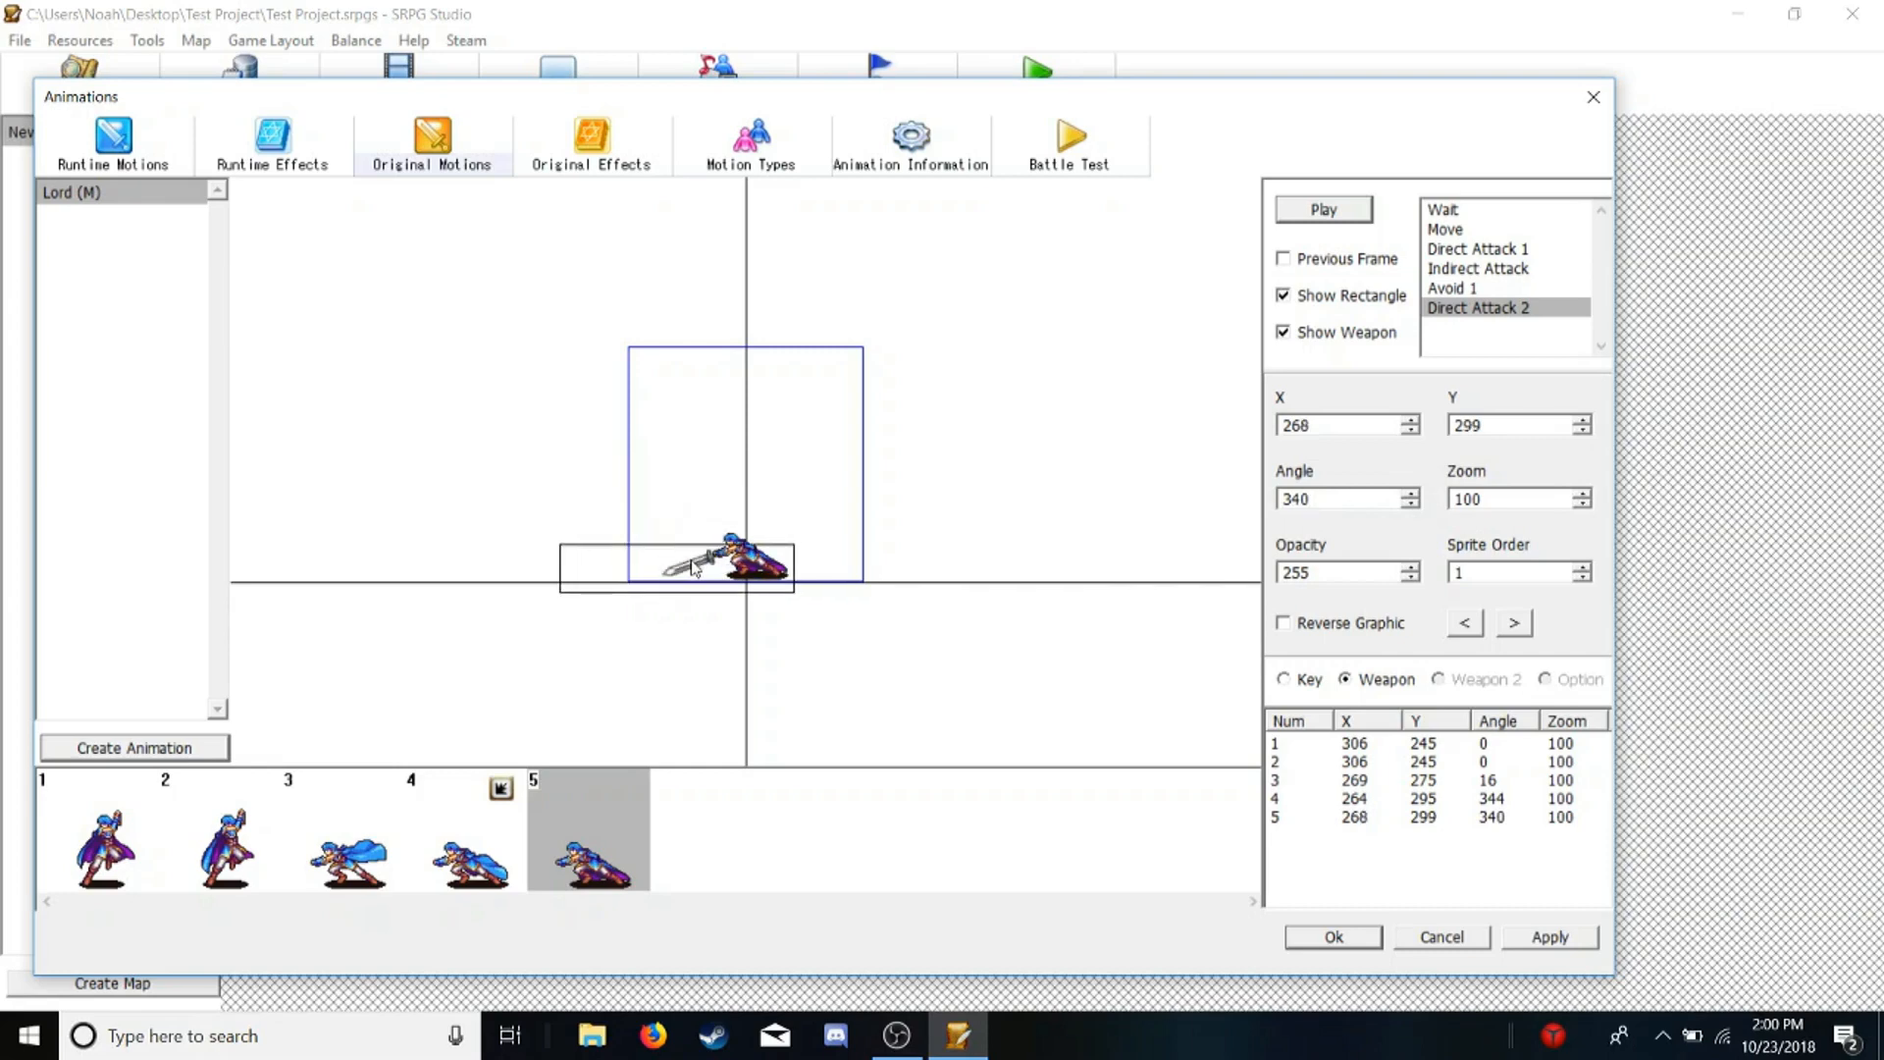
Preview the Direct Attack 2 motion from frame 1 to check the sword placement
left_click(80, 867)
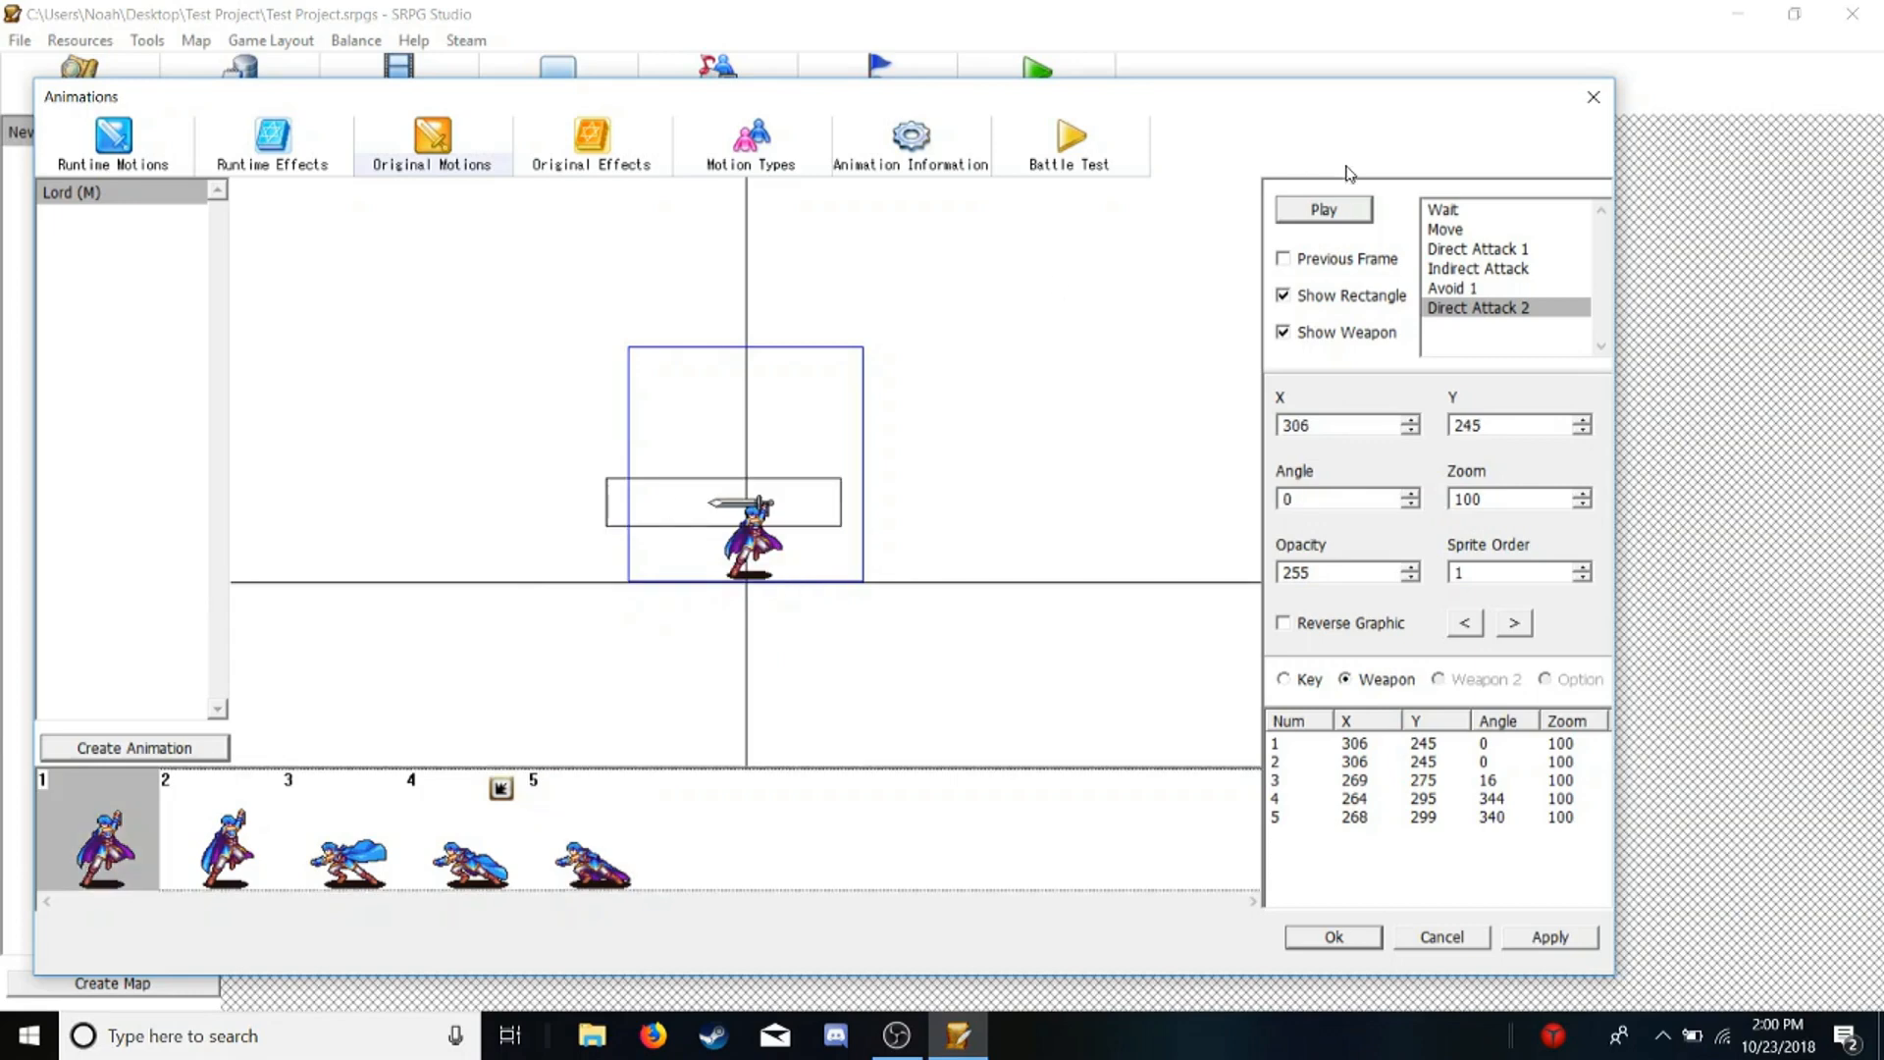
left_click(1334, 209)
left_click(1333, 209)
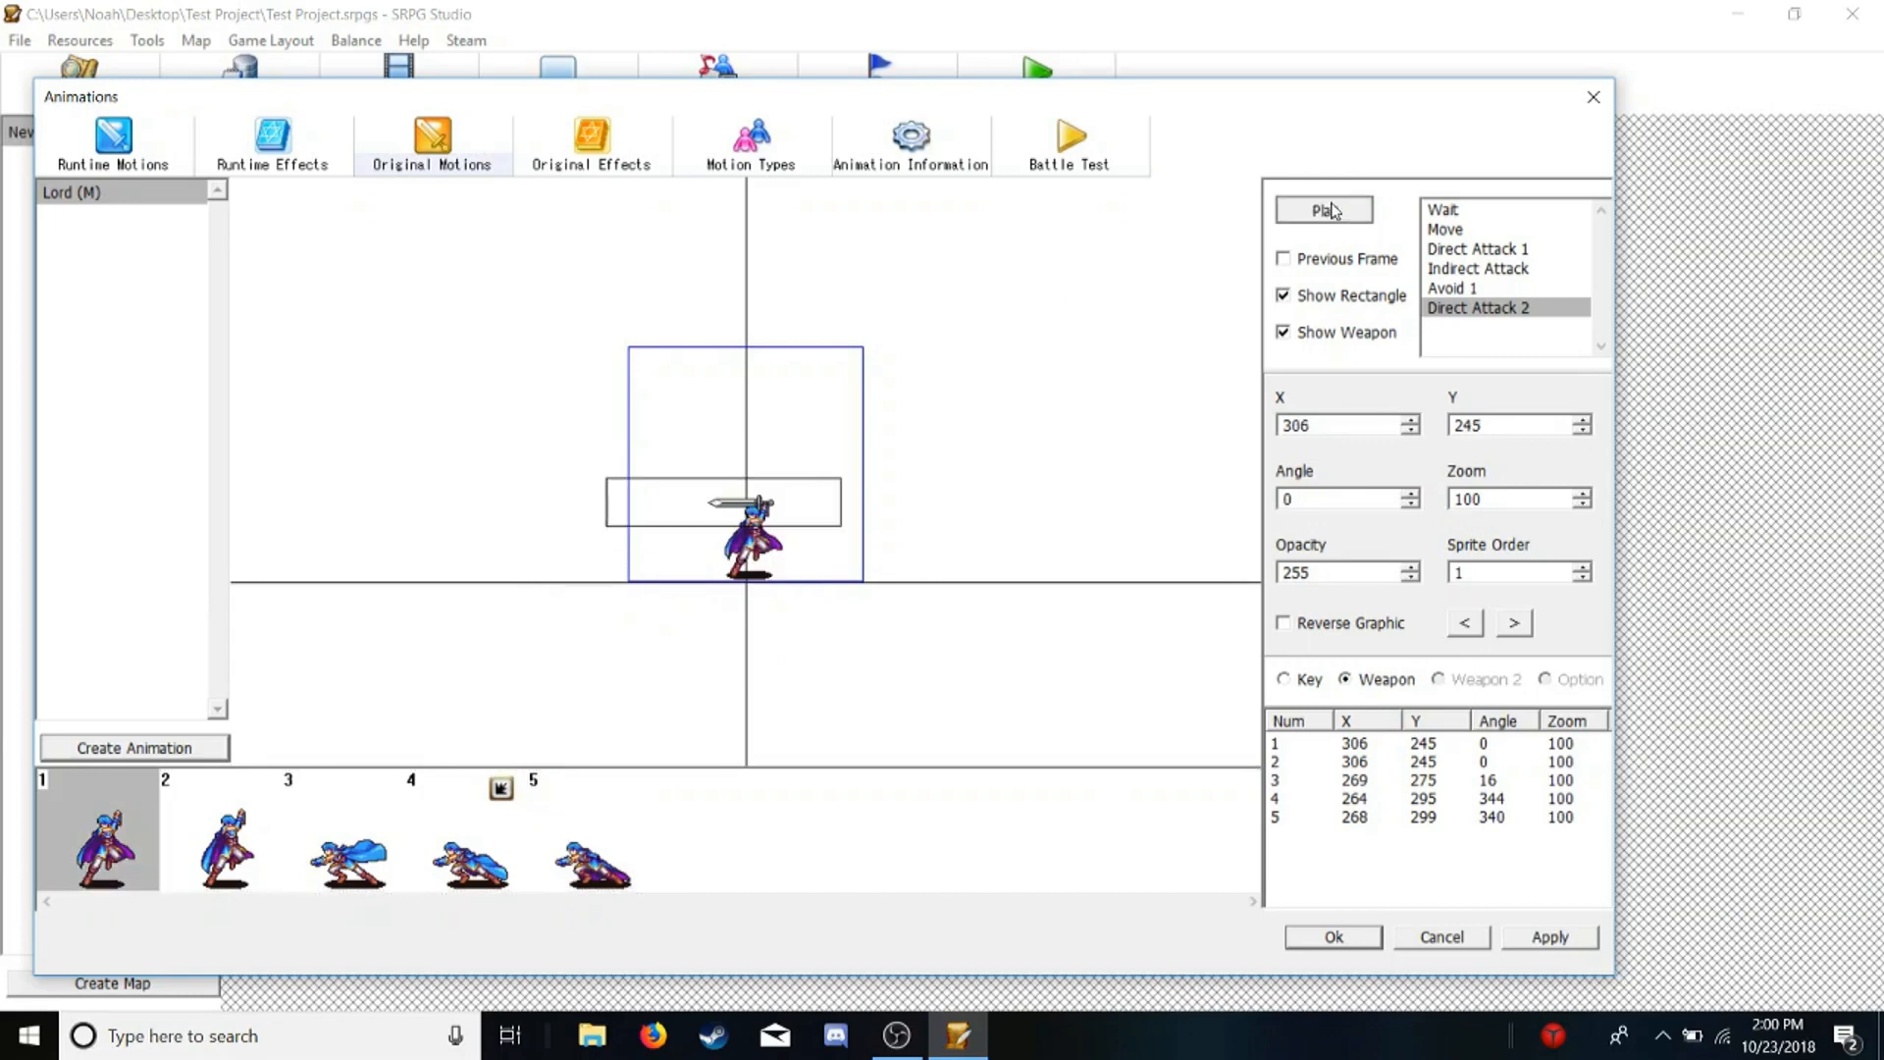
left_click(1334, 209)
Preview the Wait, Move, Direct Attack 1 and Indirect Attack motions of the Lord (M) animation
left_click(1465, 208)
left_click(1363, 211)
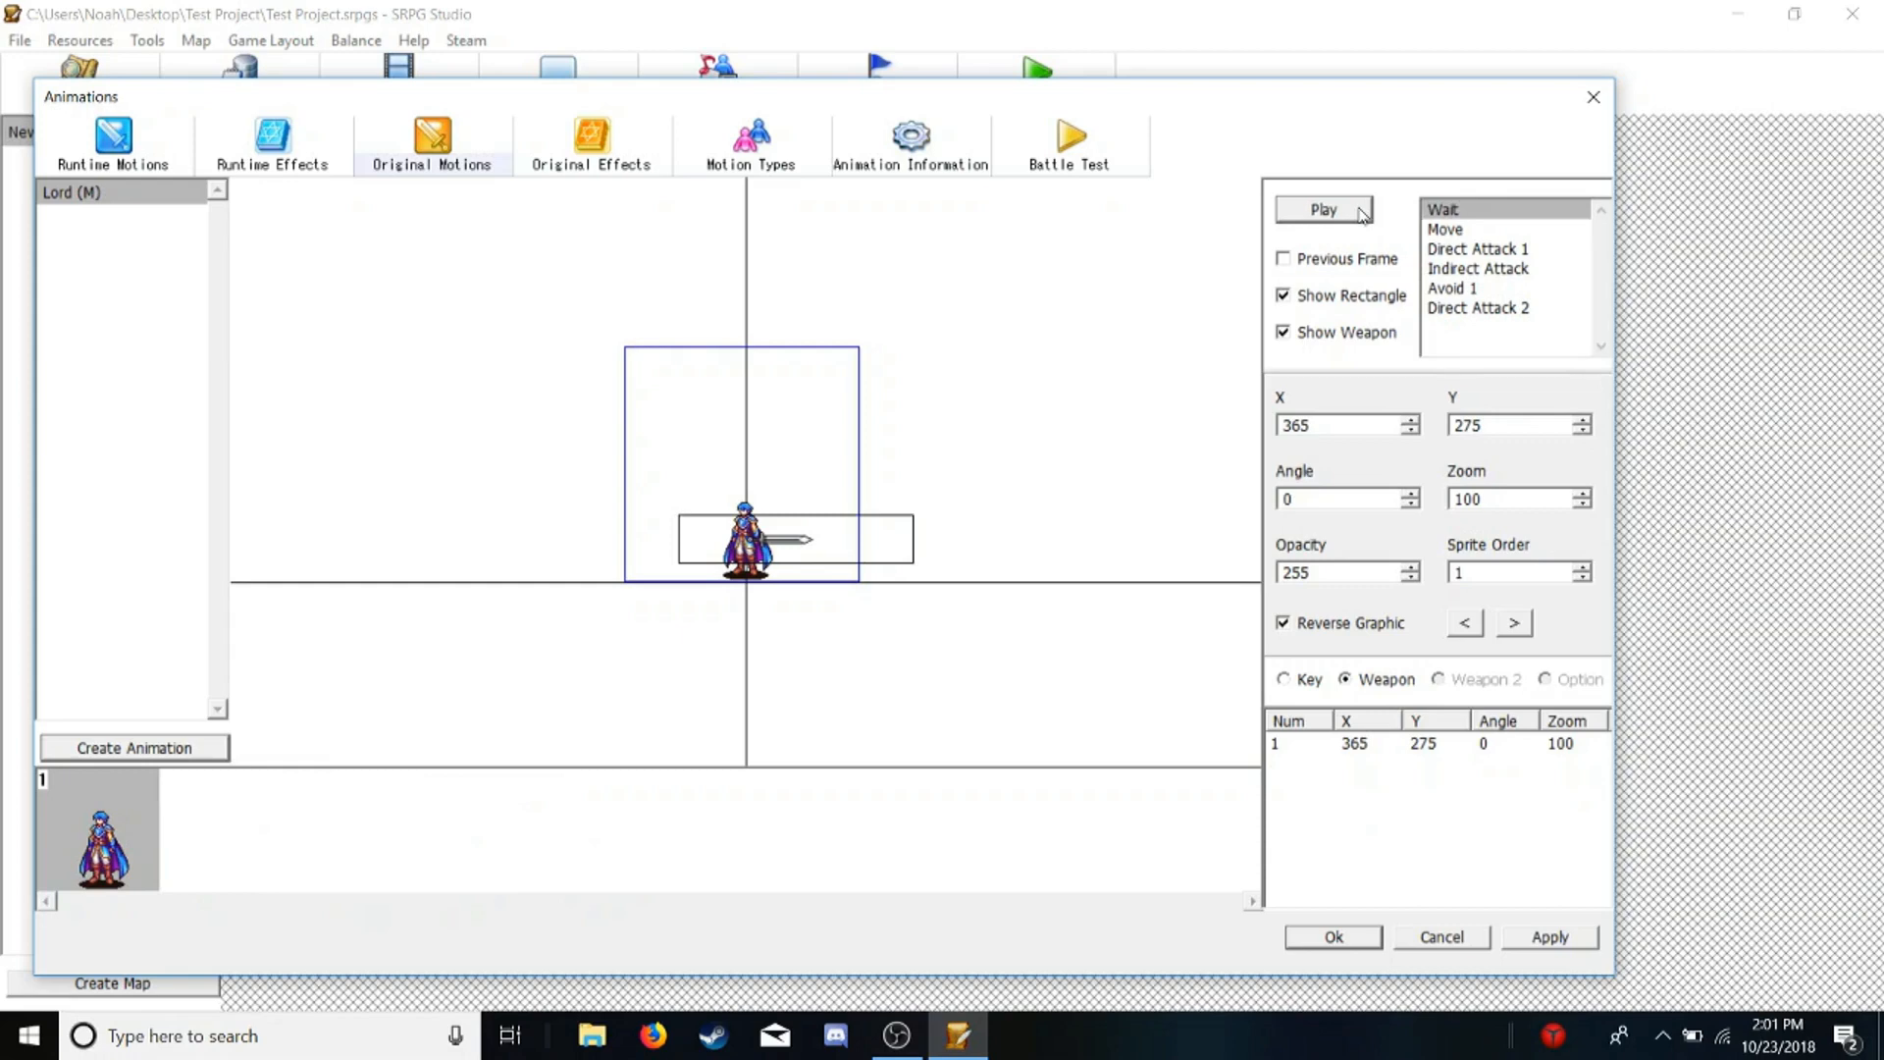
left_click(1438, 229)
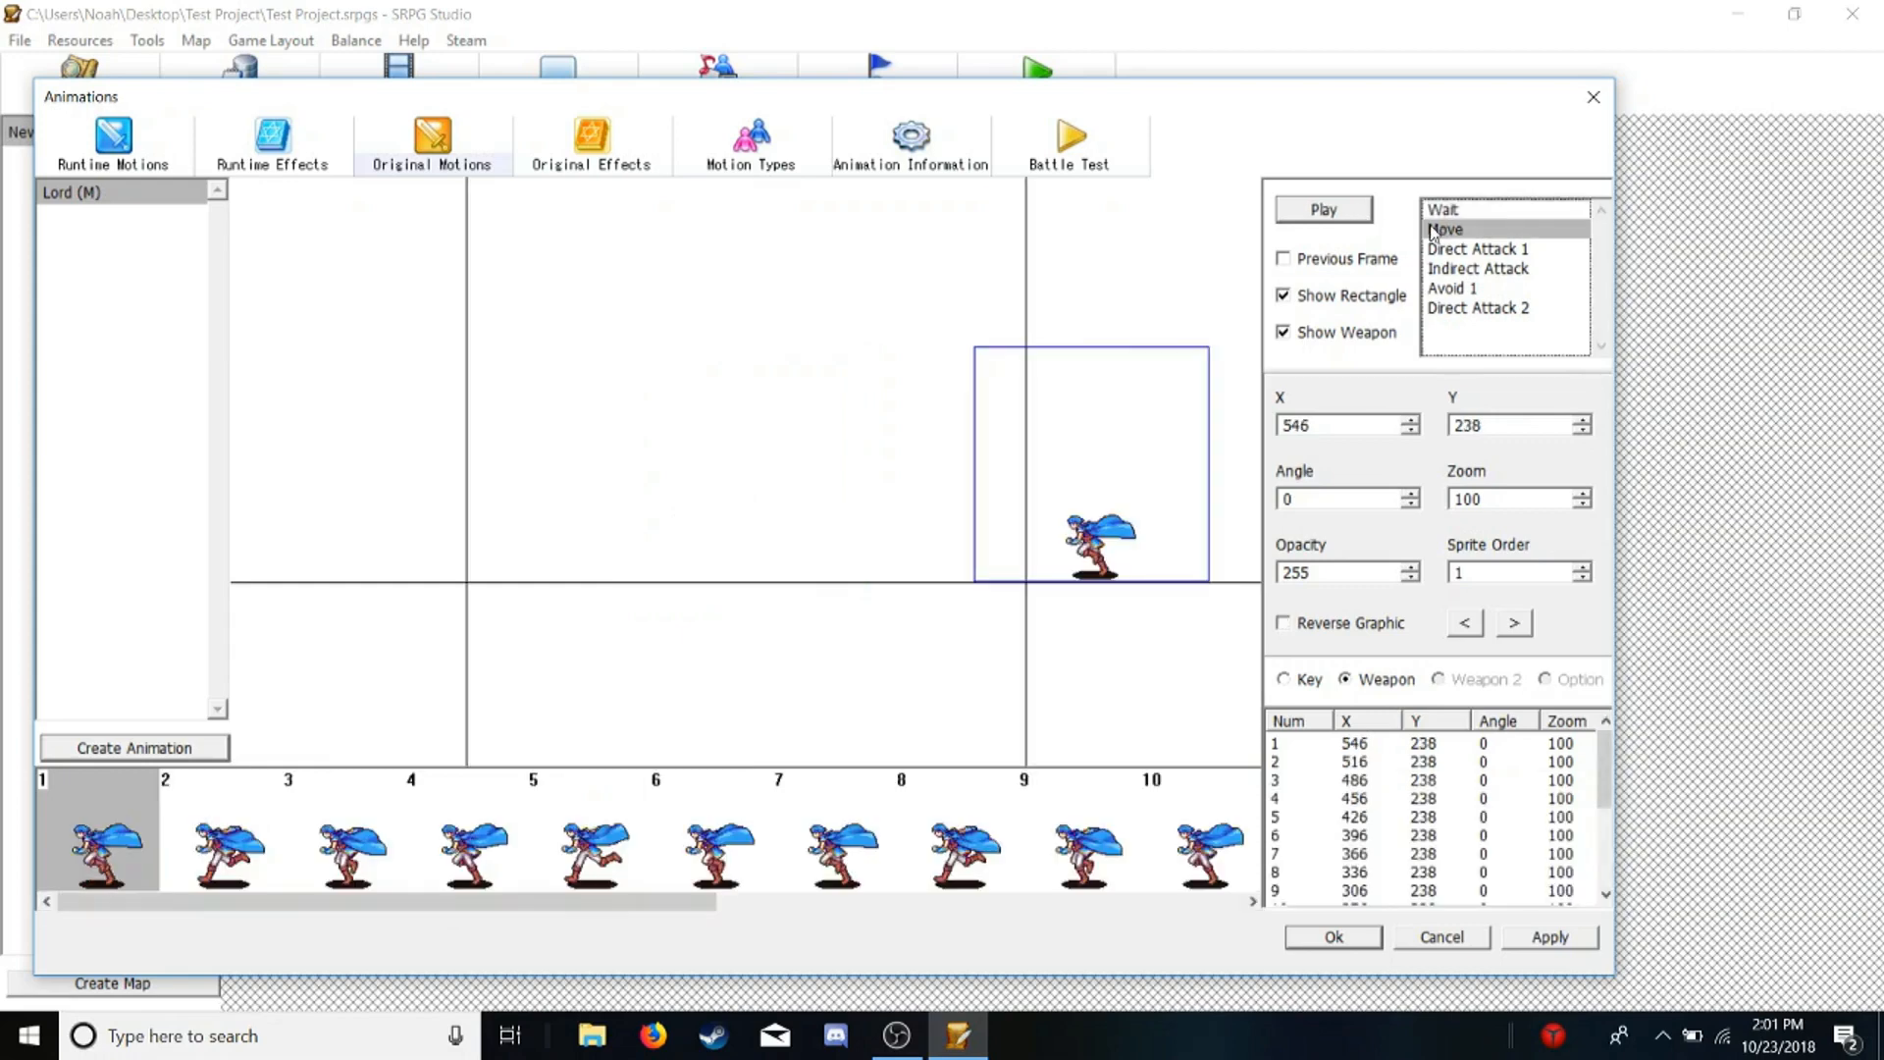
left_click(1352, 212)
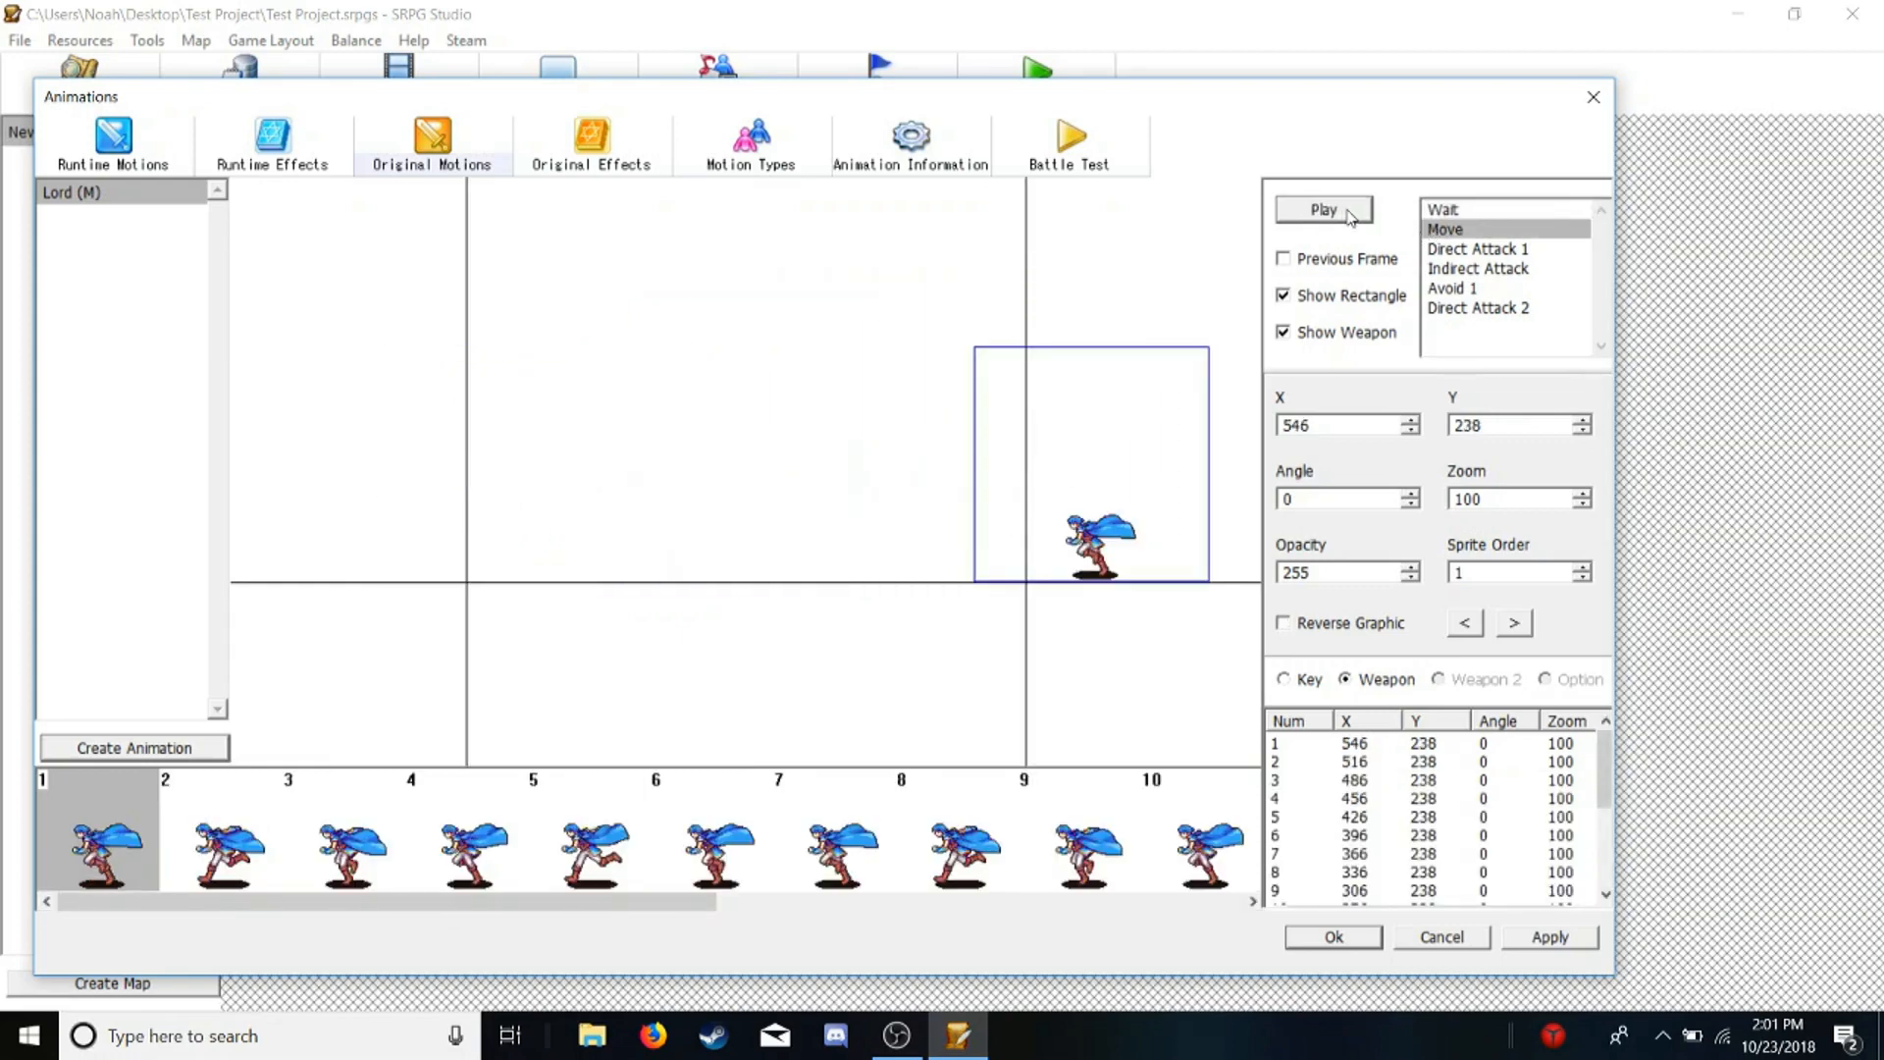
left_click(1443, 250)
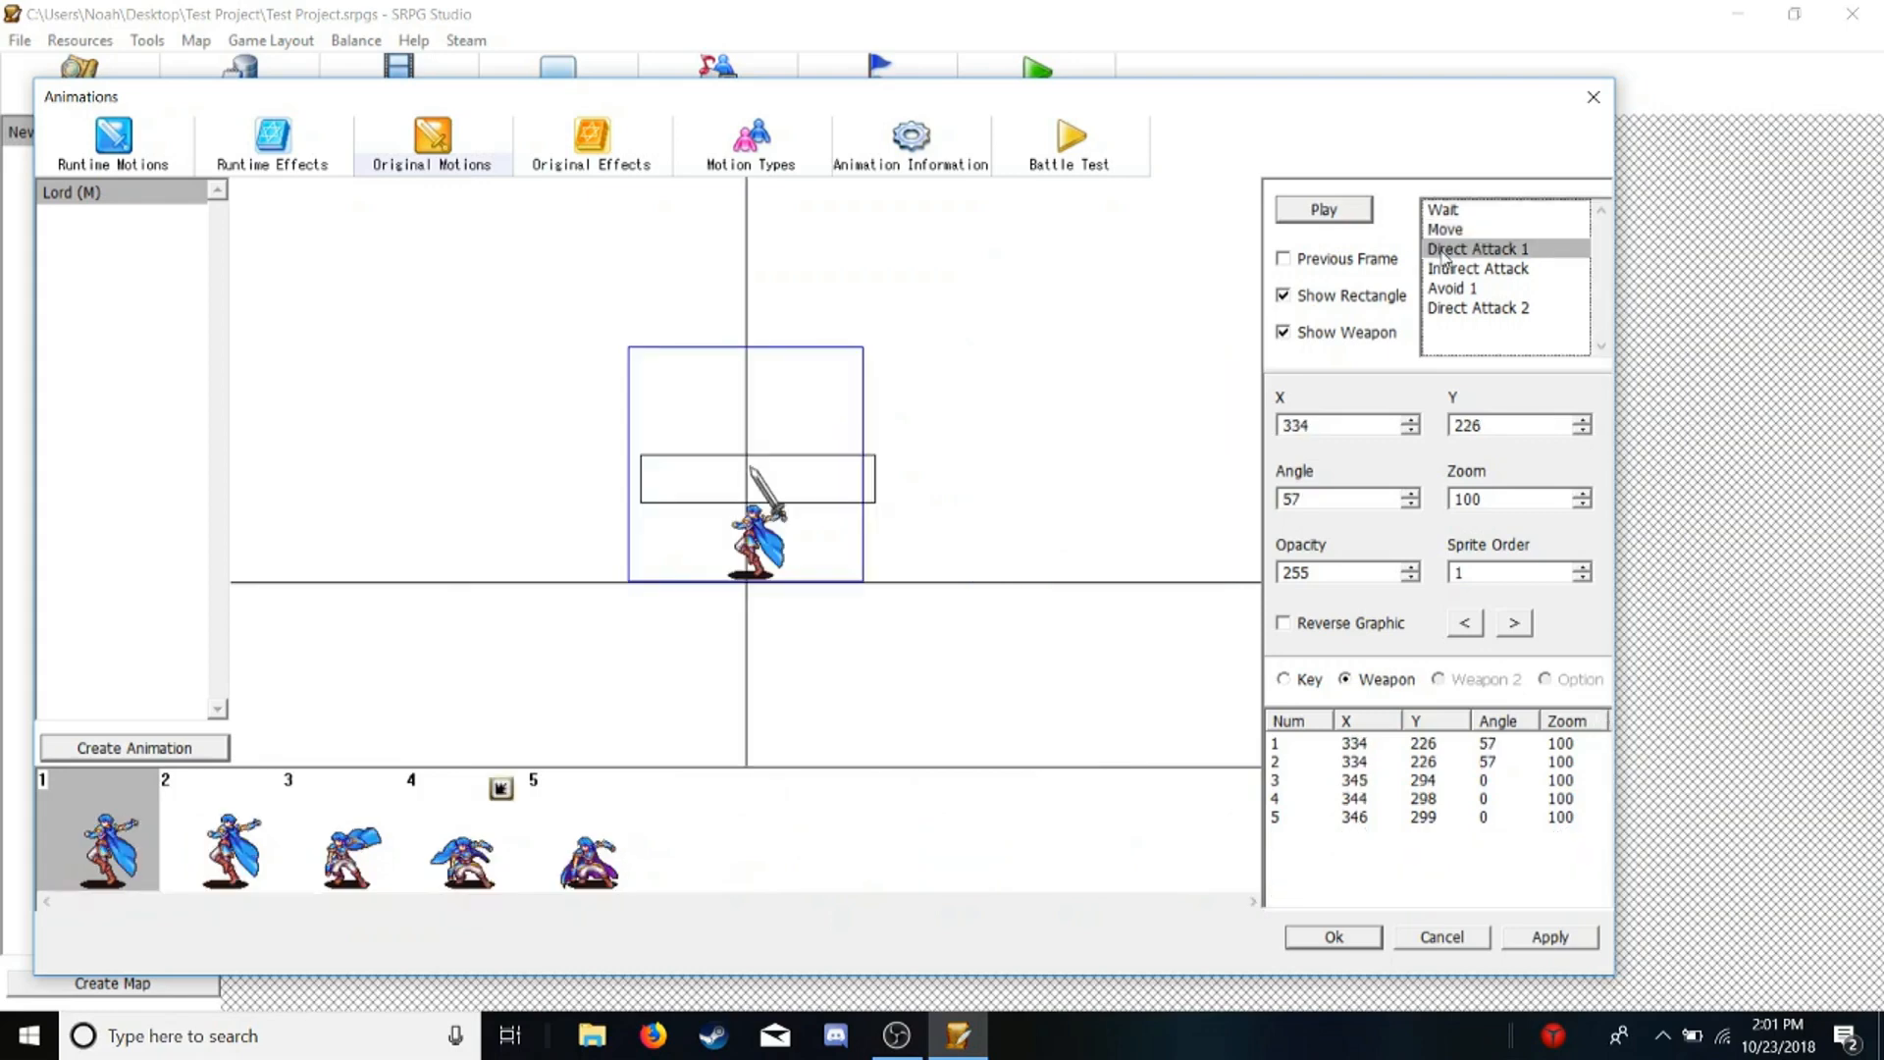
left_click(1354, 212)
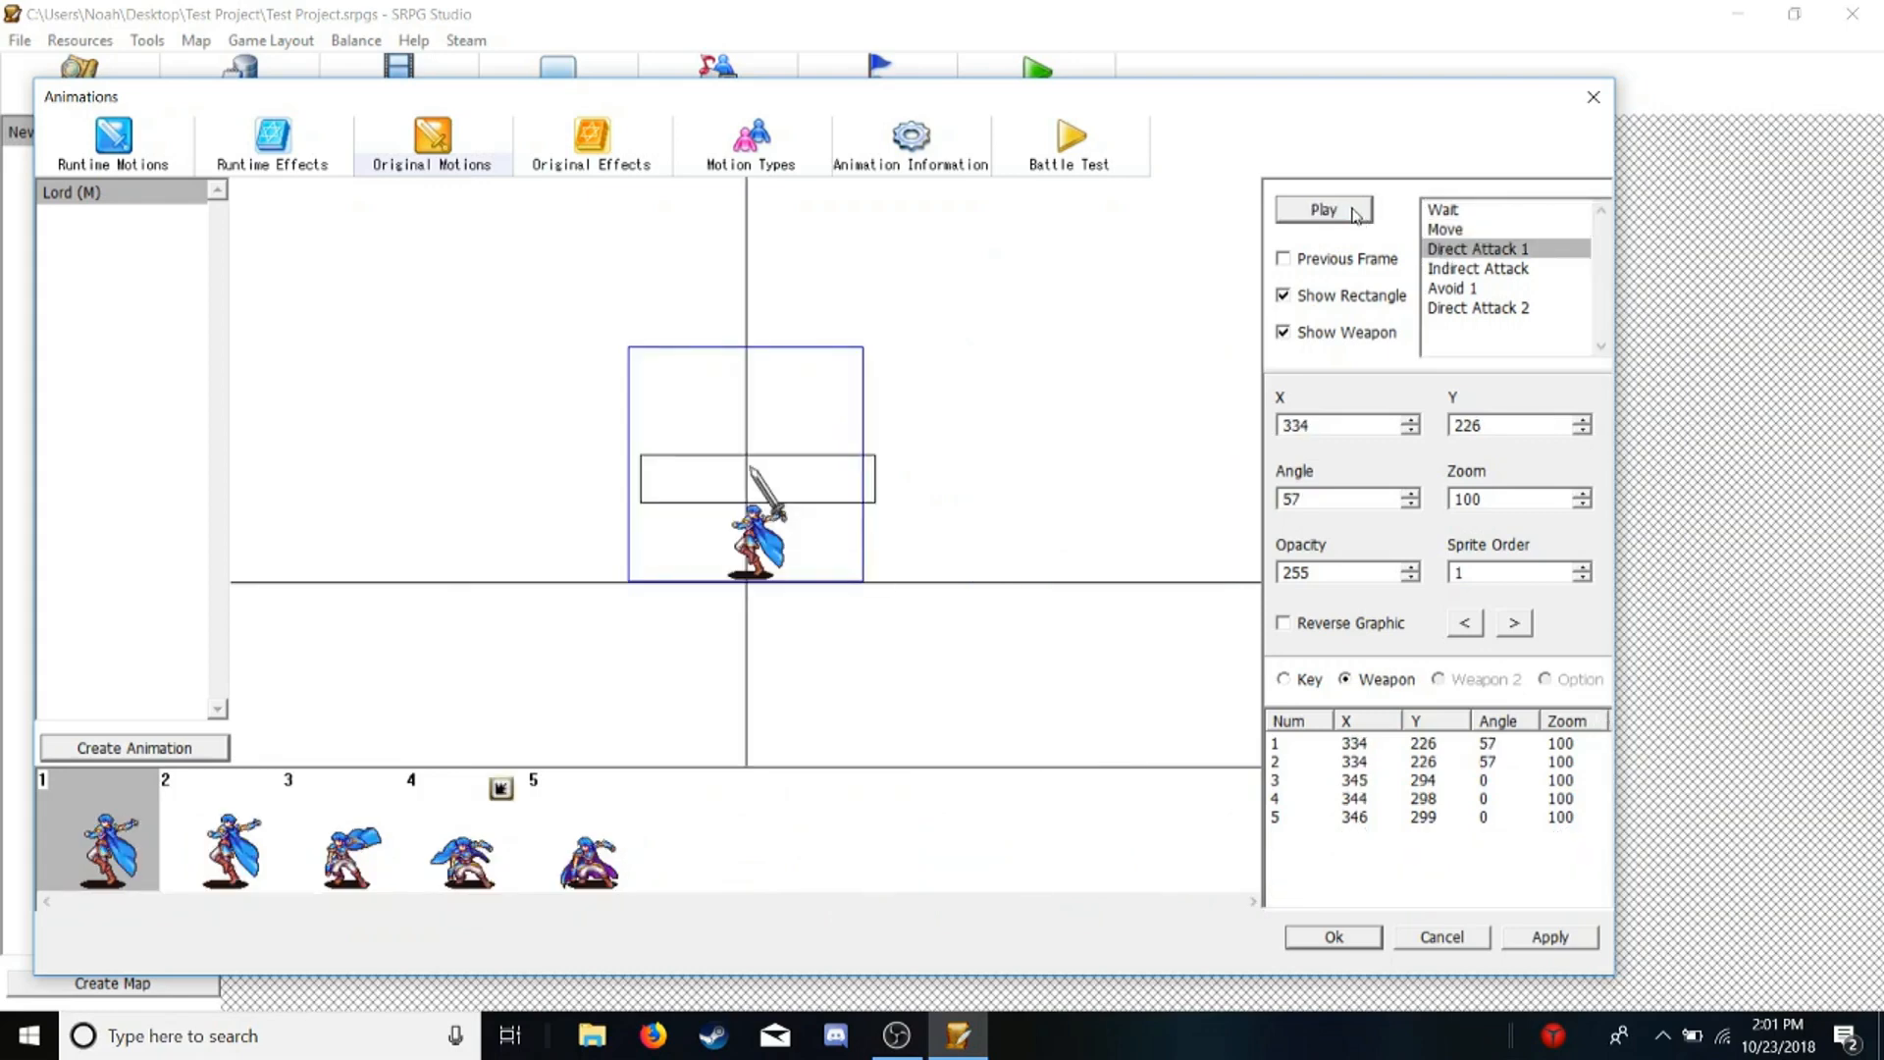
left_click(1457, 270)
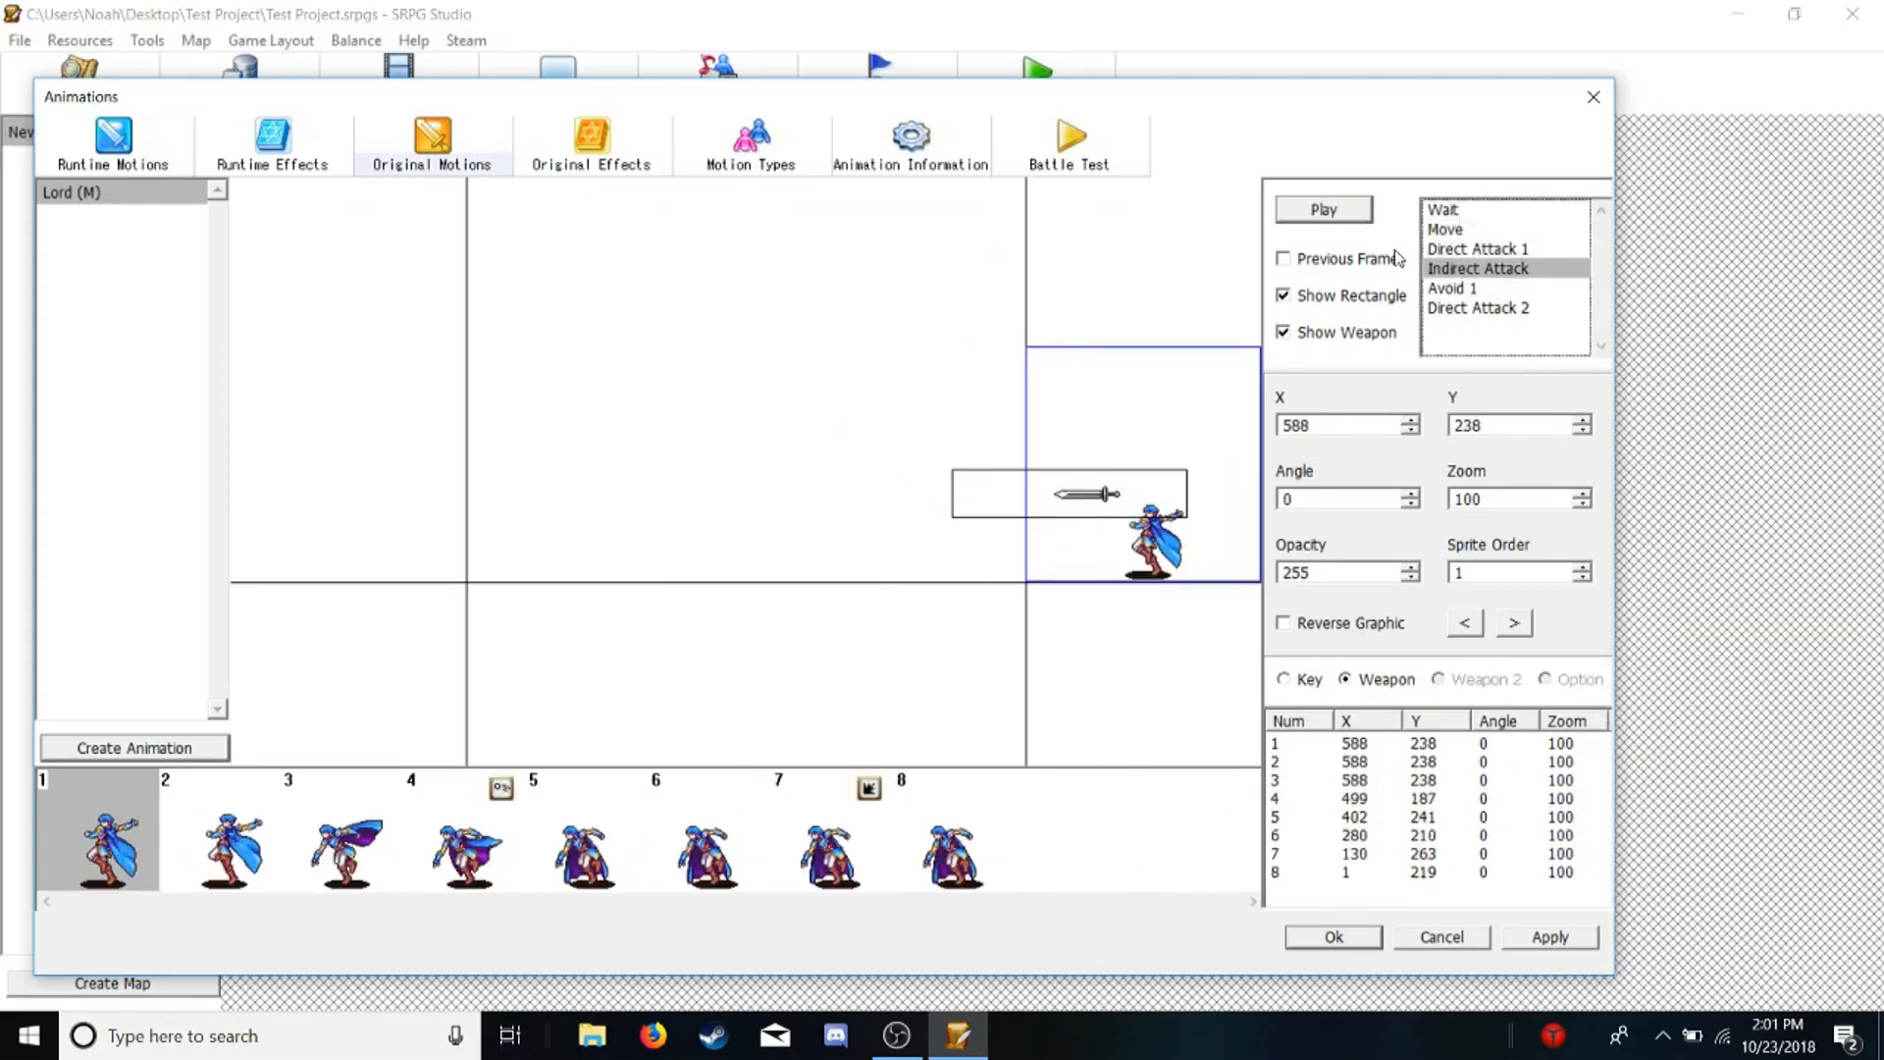
left_click(1332, 212)
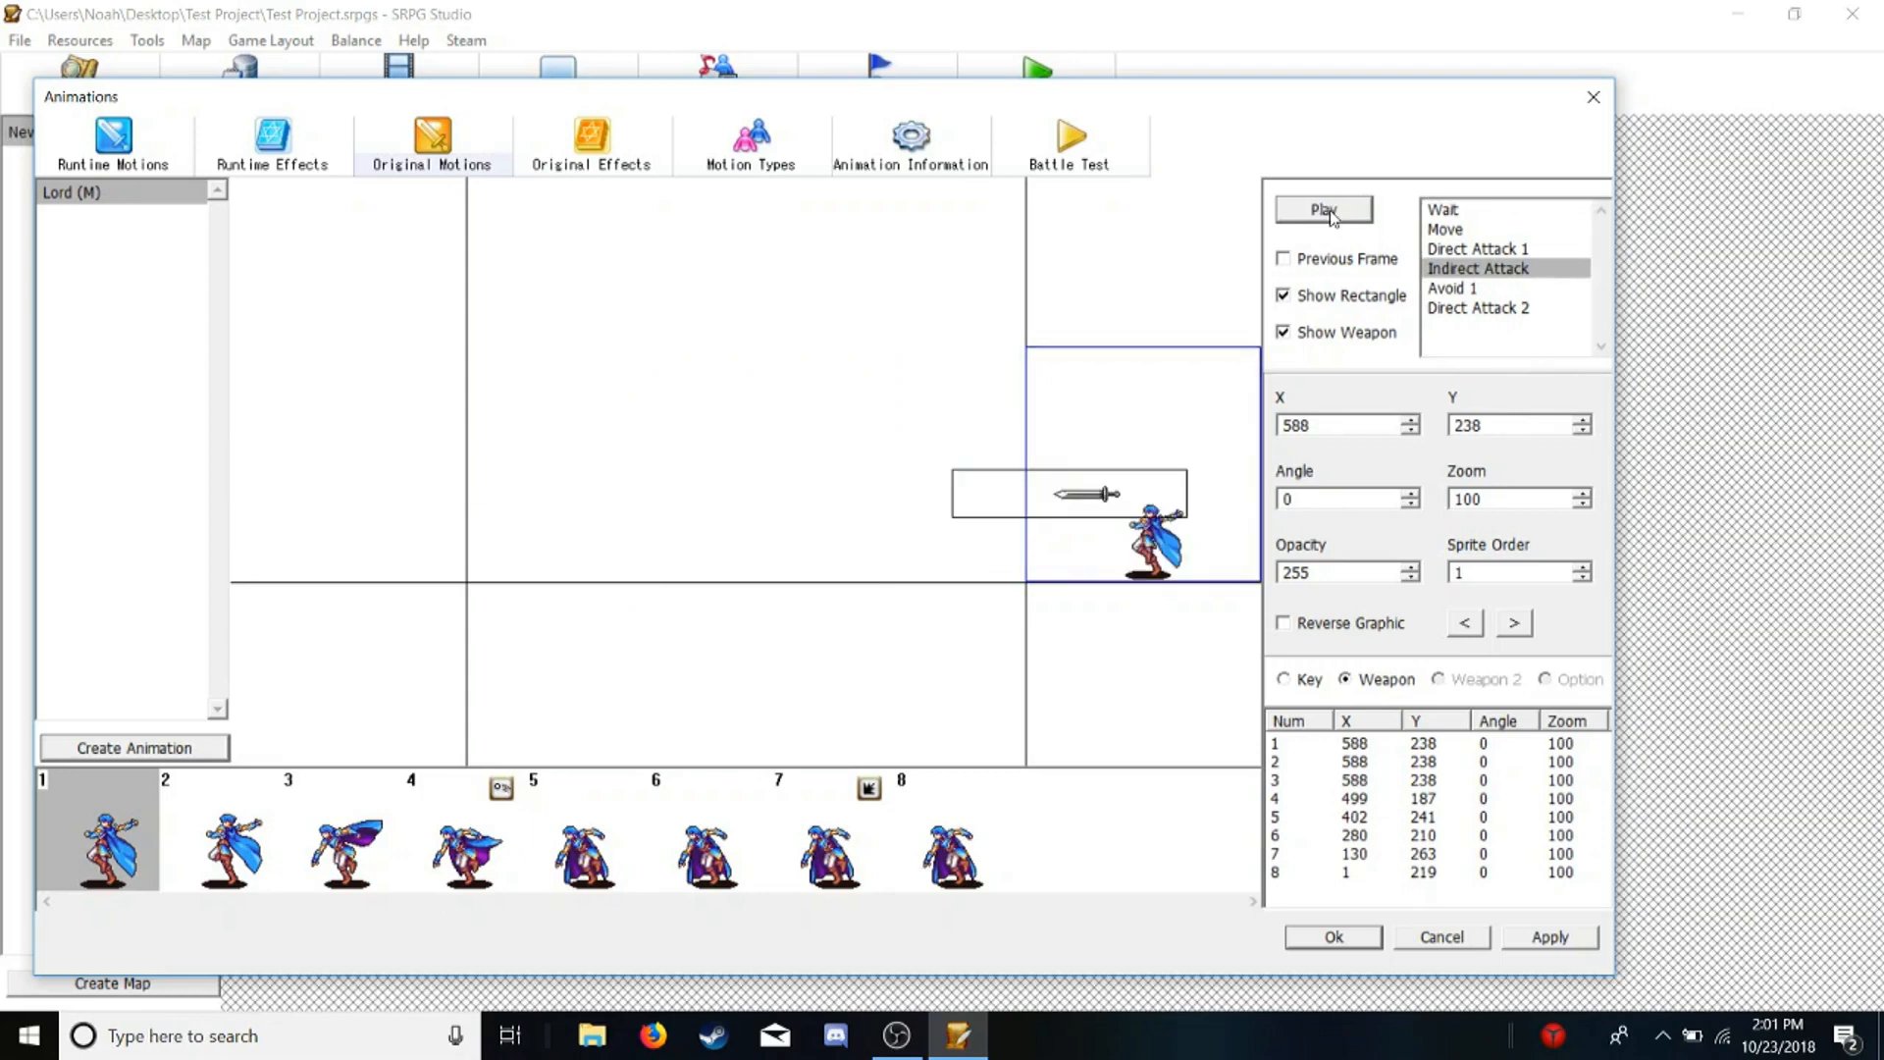
Preview the Avoid 1 motion, check its frames 1 and 2, and replay the Direct Attack 2 motion
left_click(1435, 289)
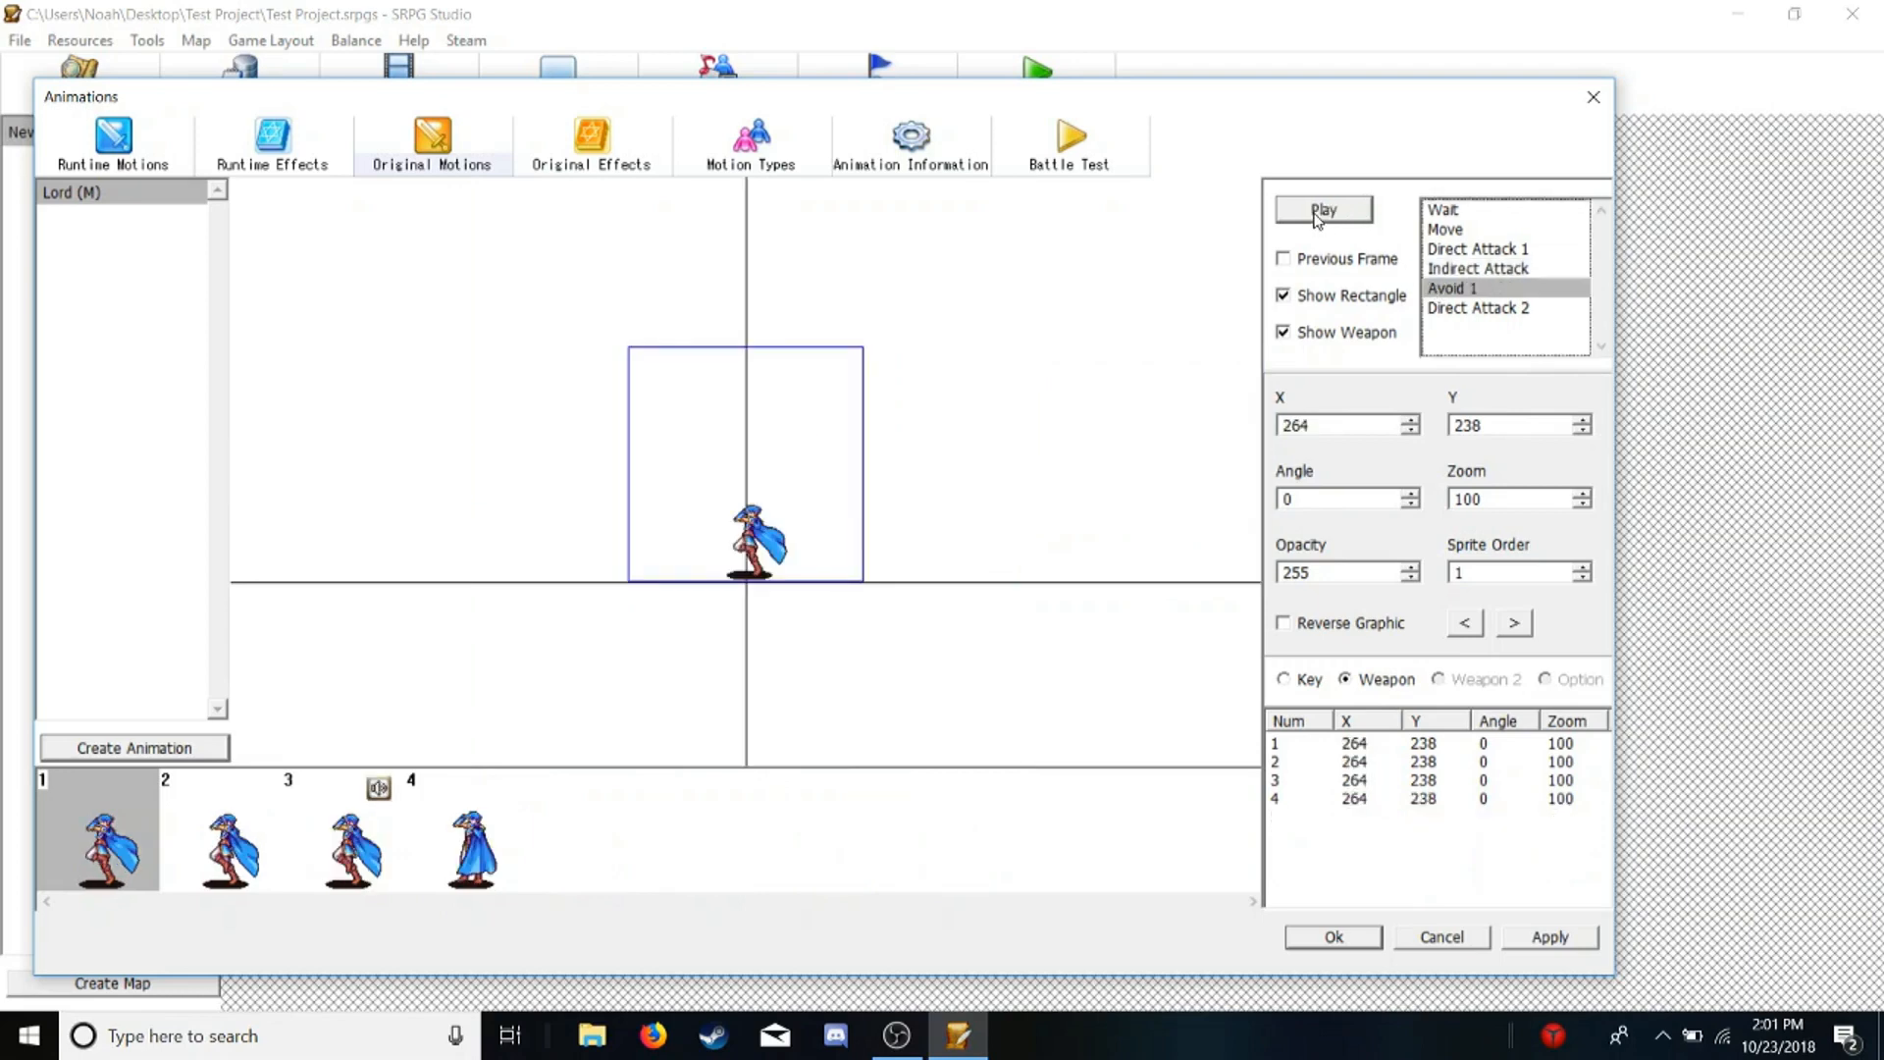
left_click(1318, 216)
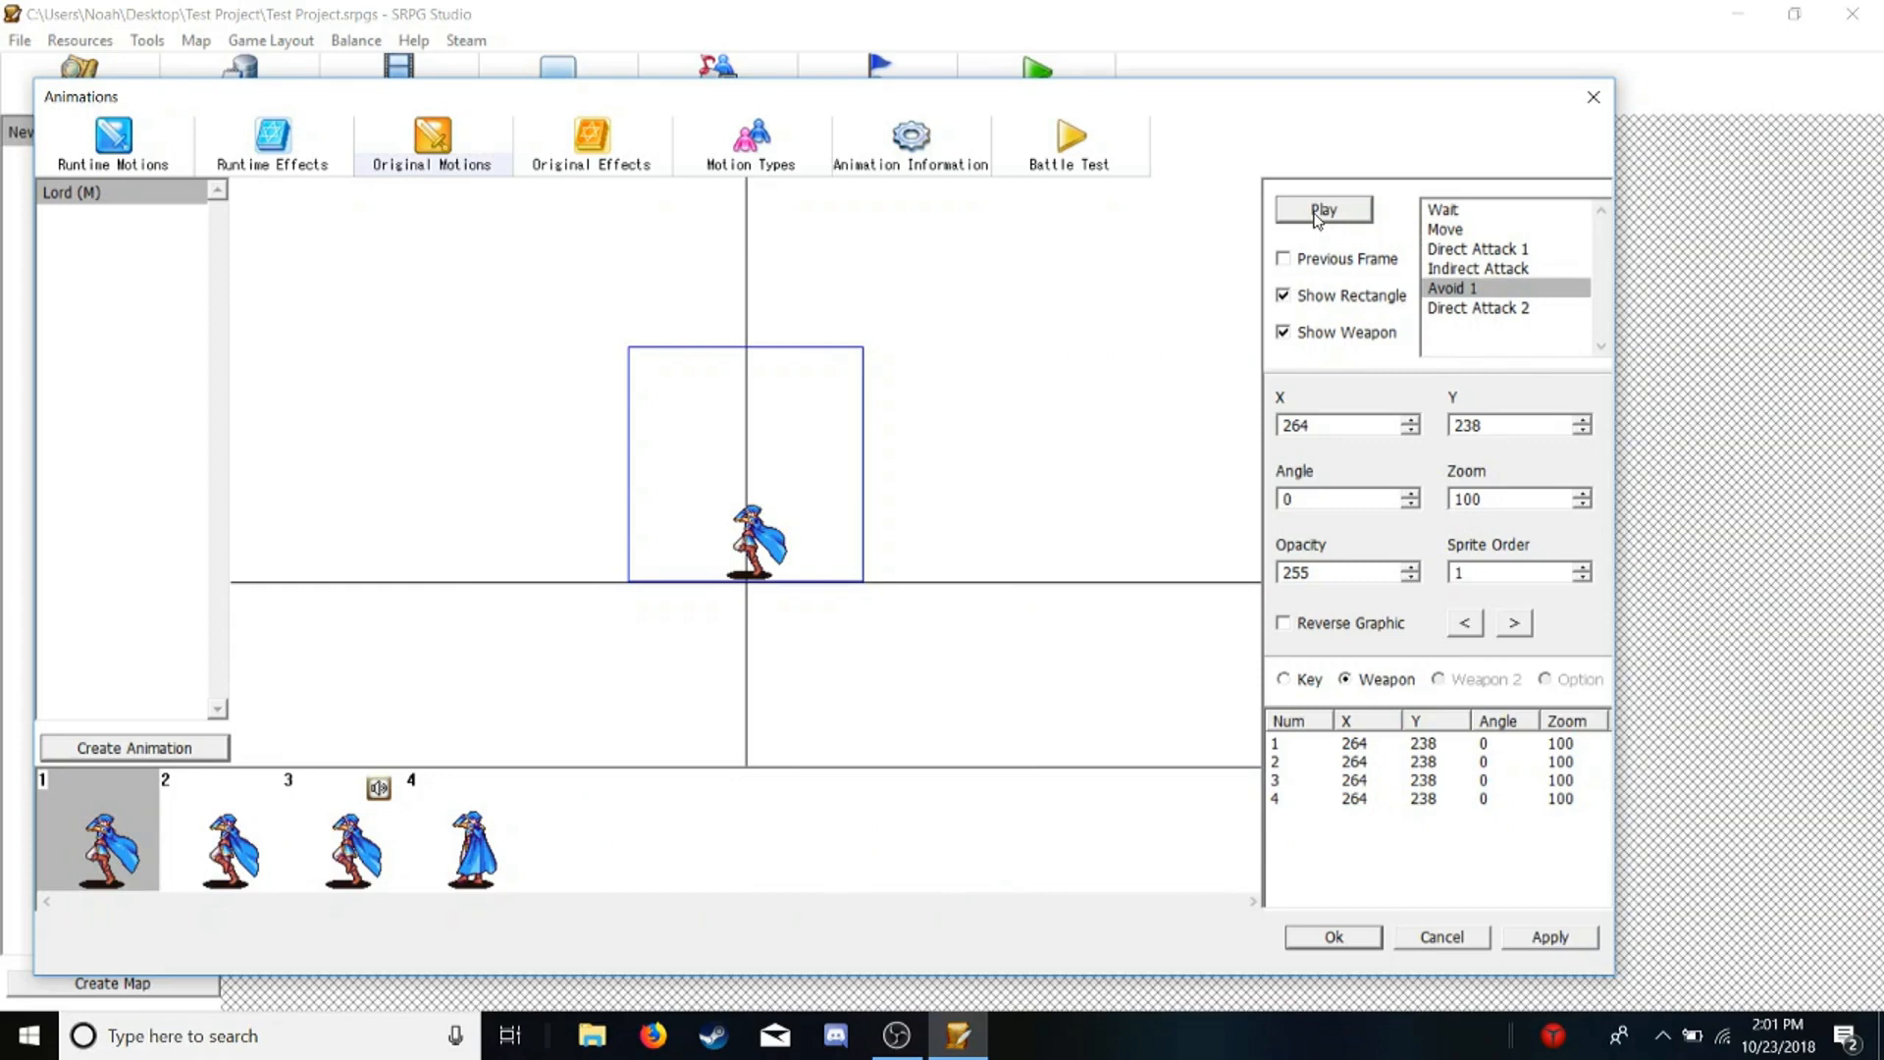
left_click(232, 850)
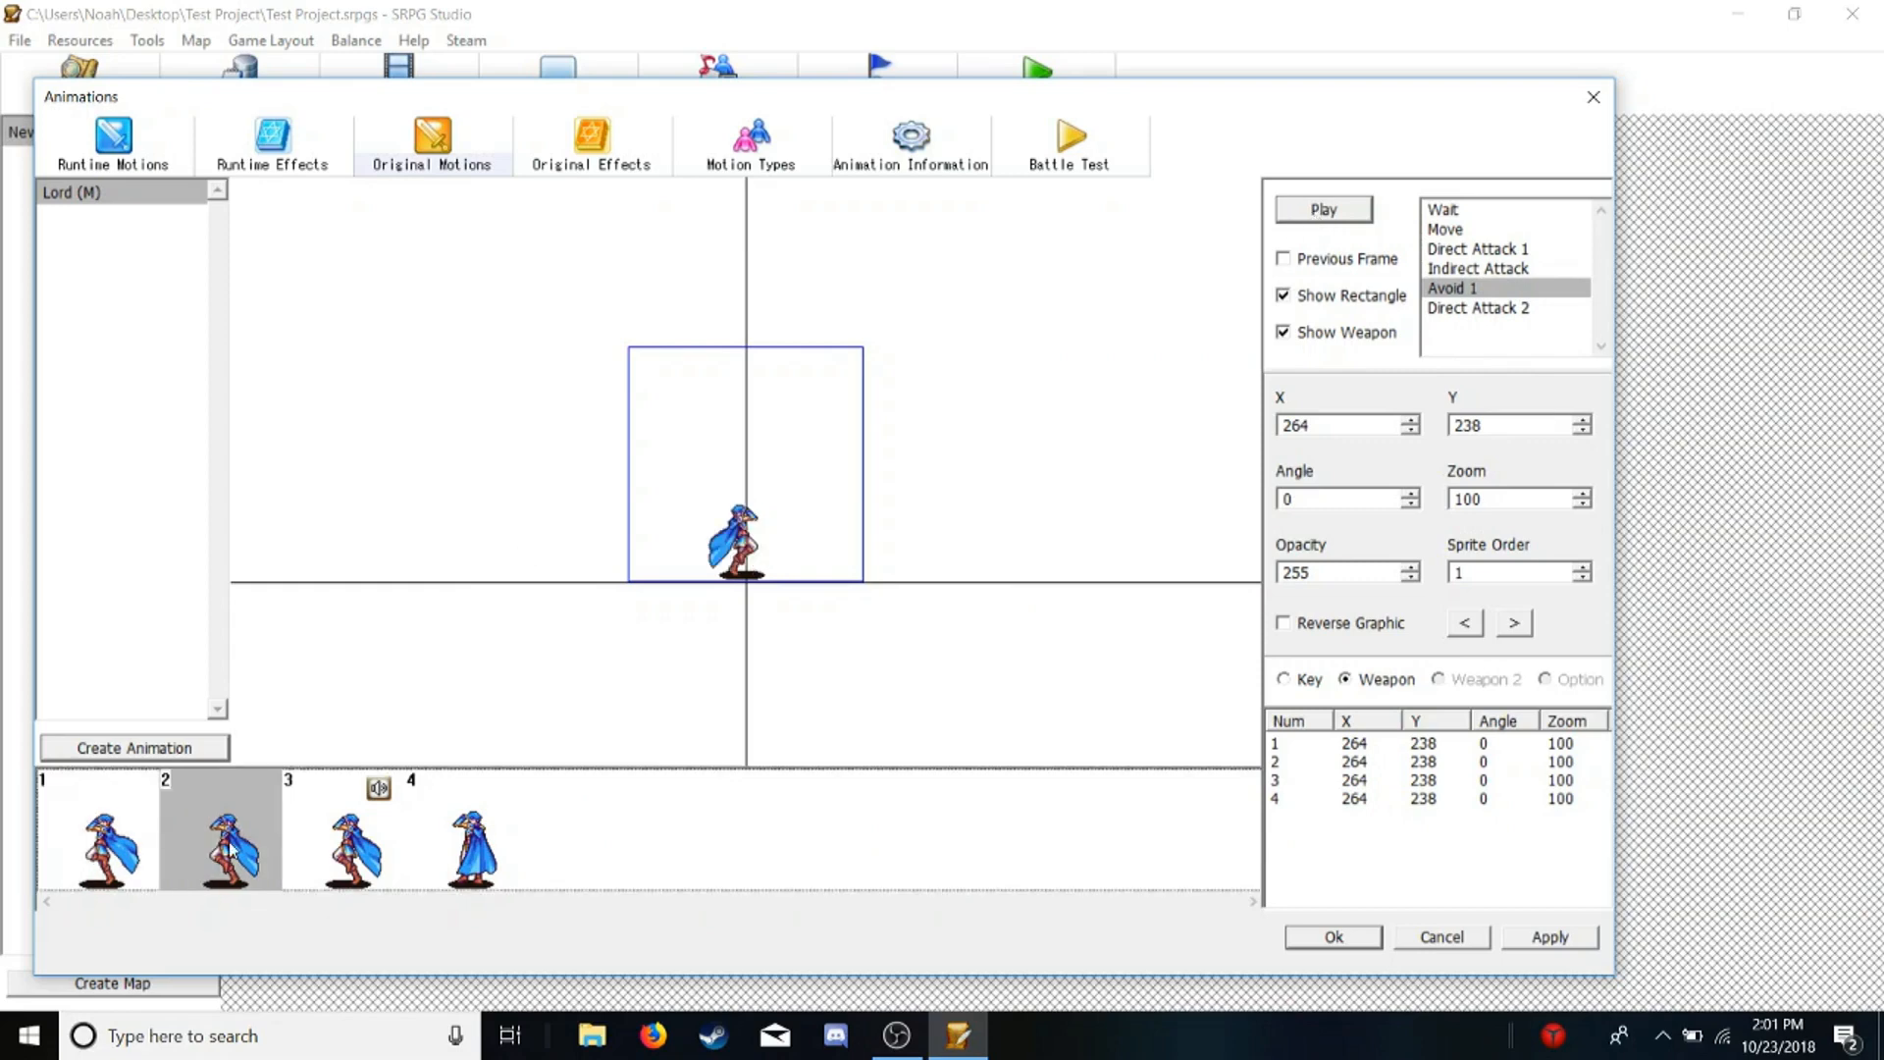
left_click(145, 838)
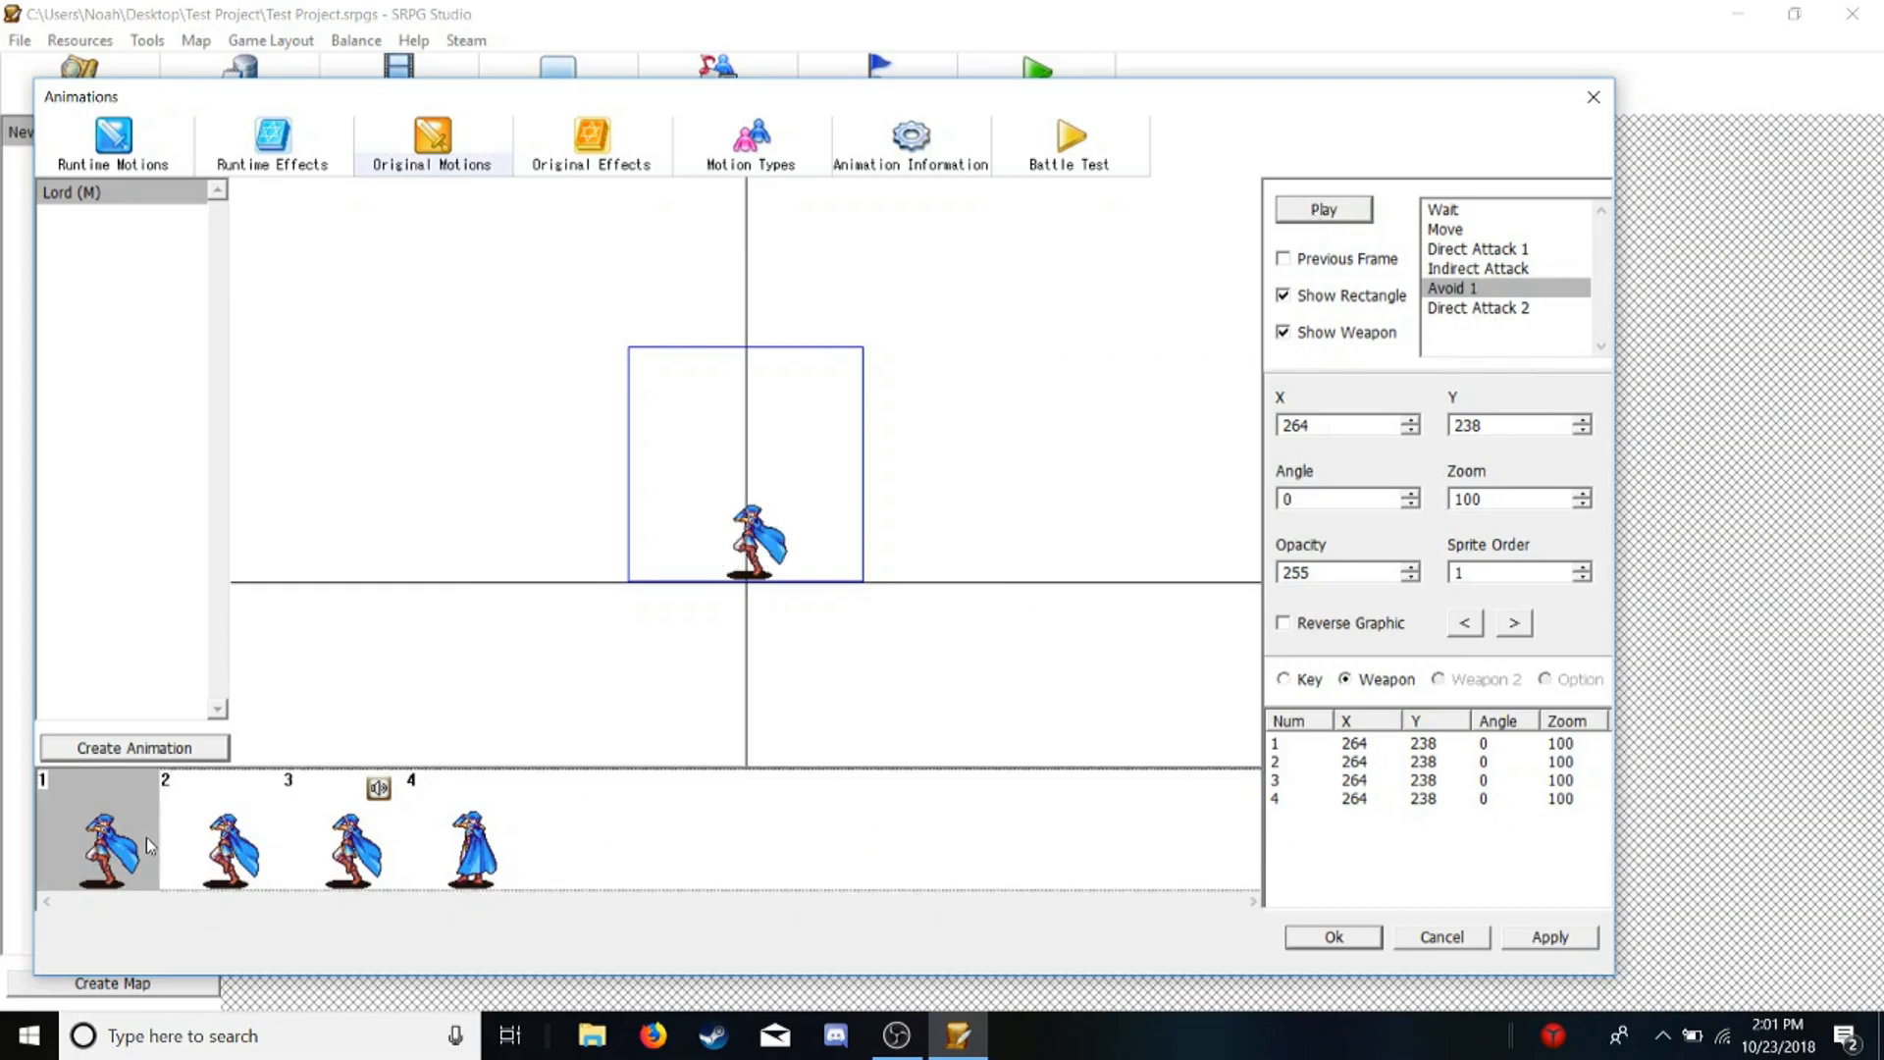
left_click(1528, 310)
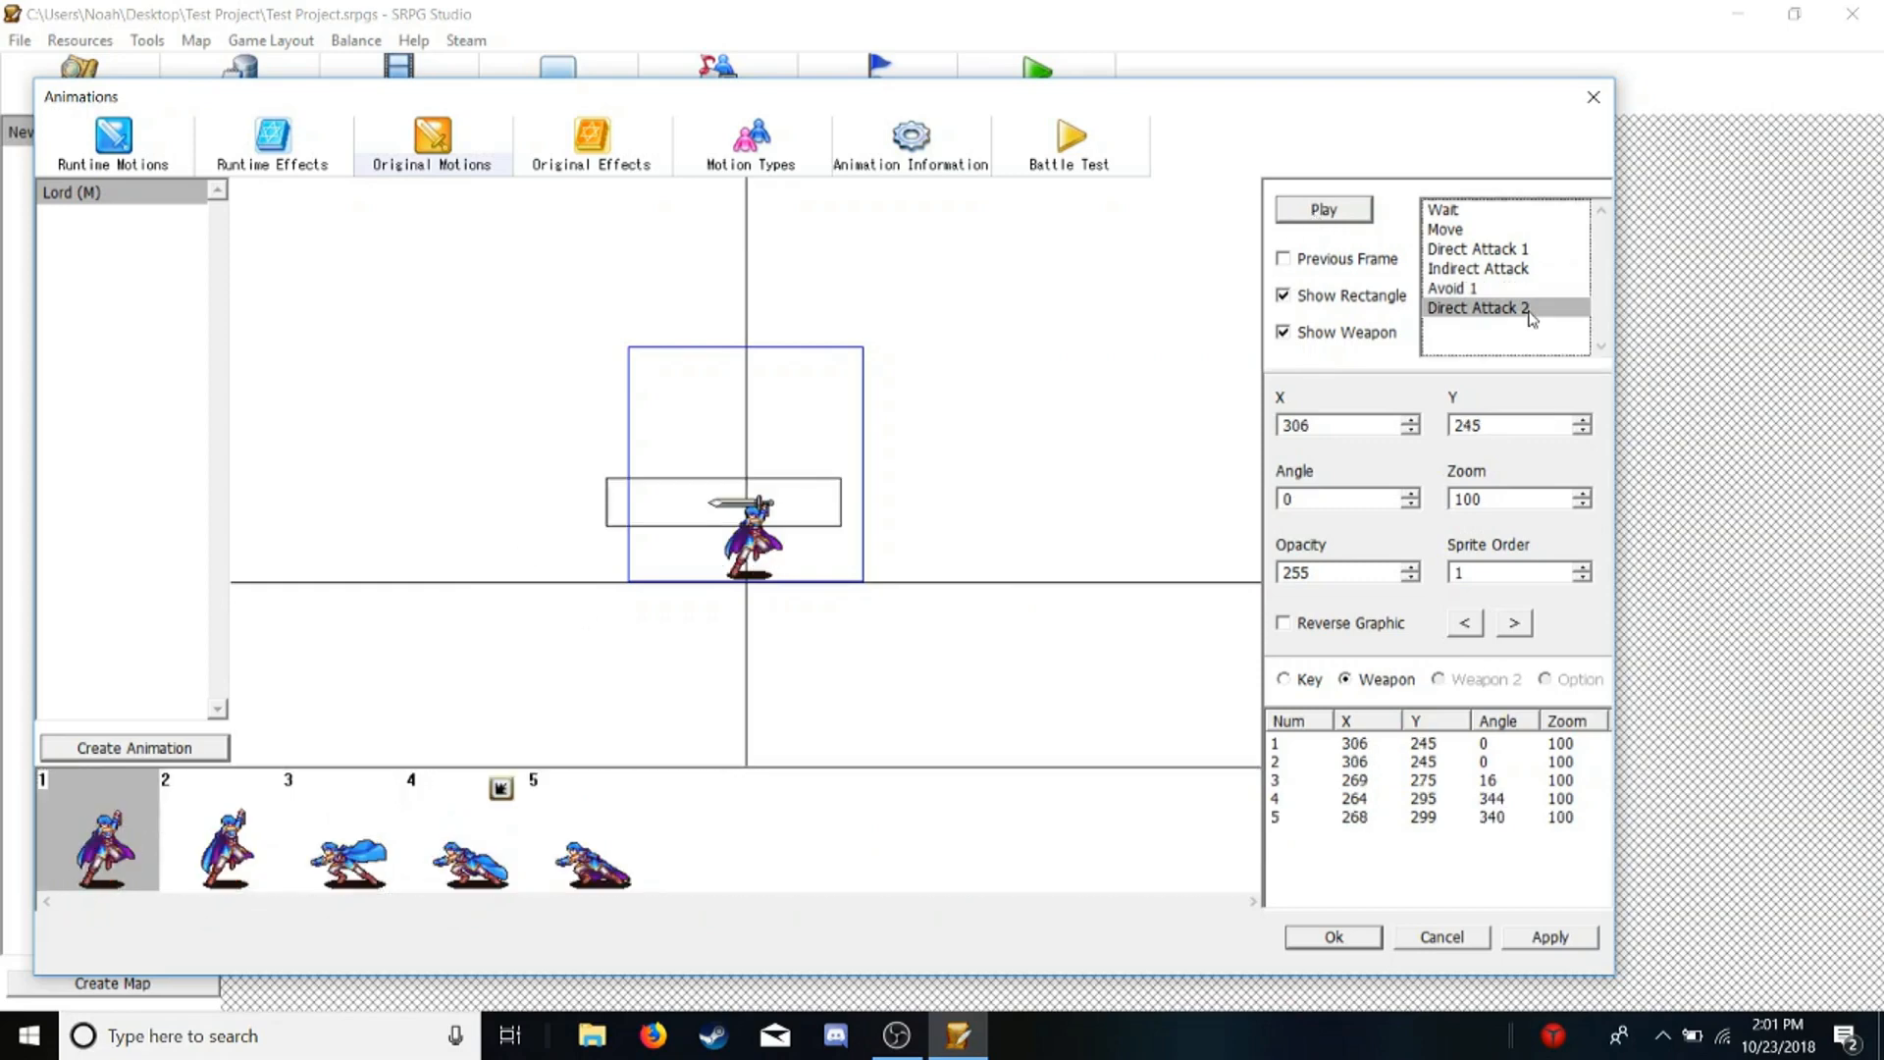
left_click(1358, 216)
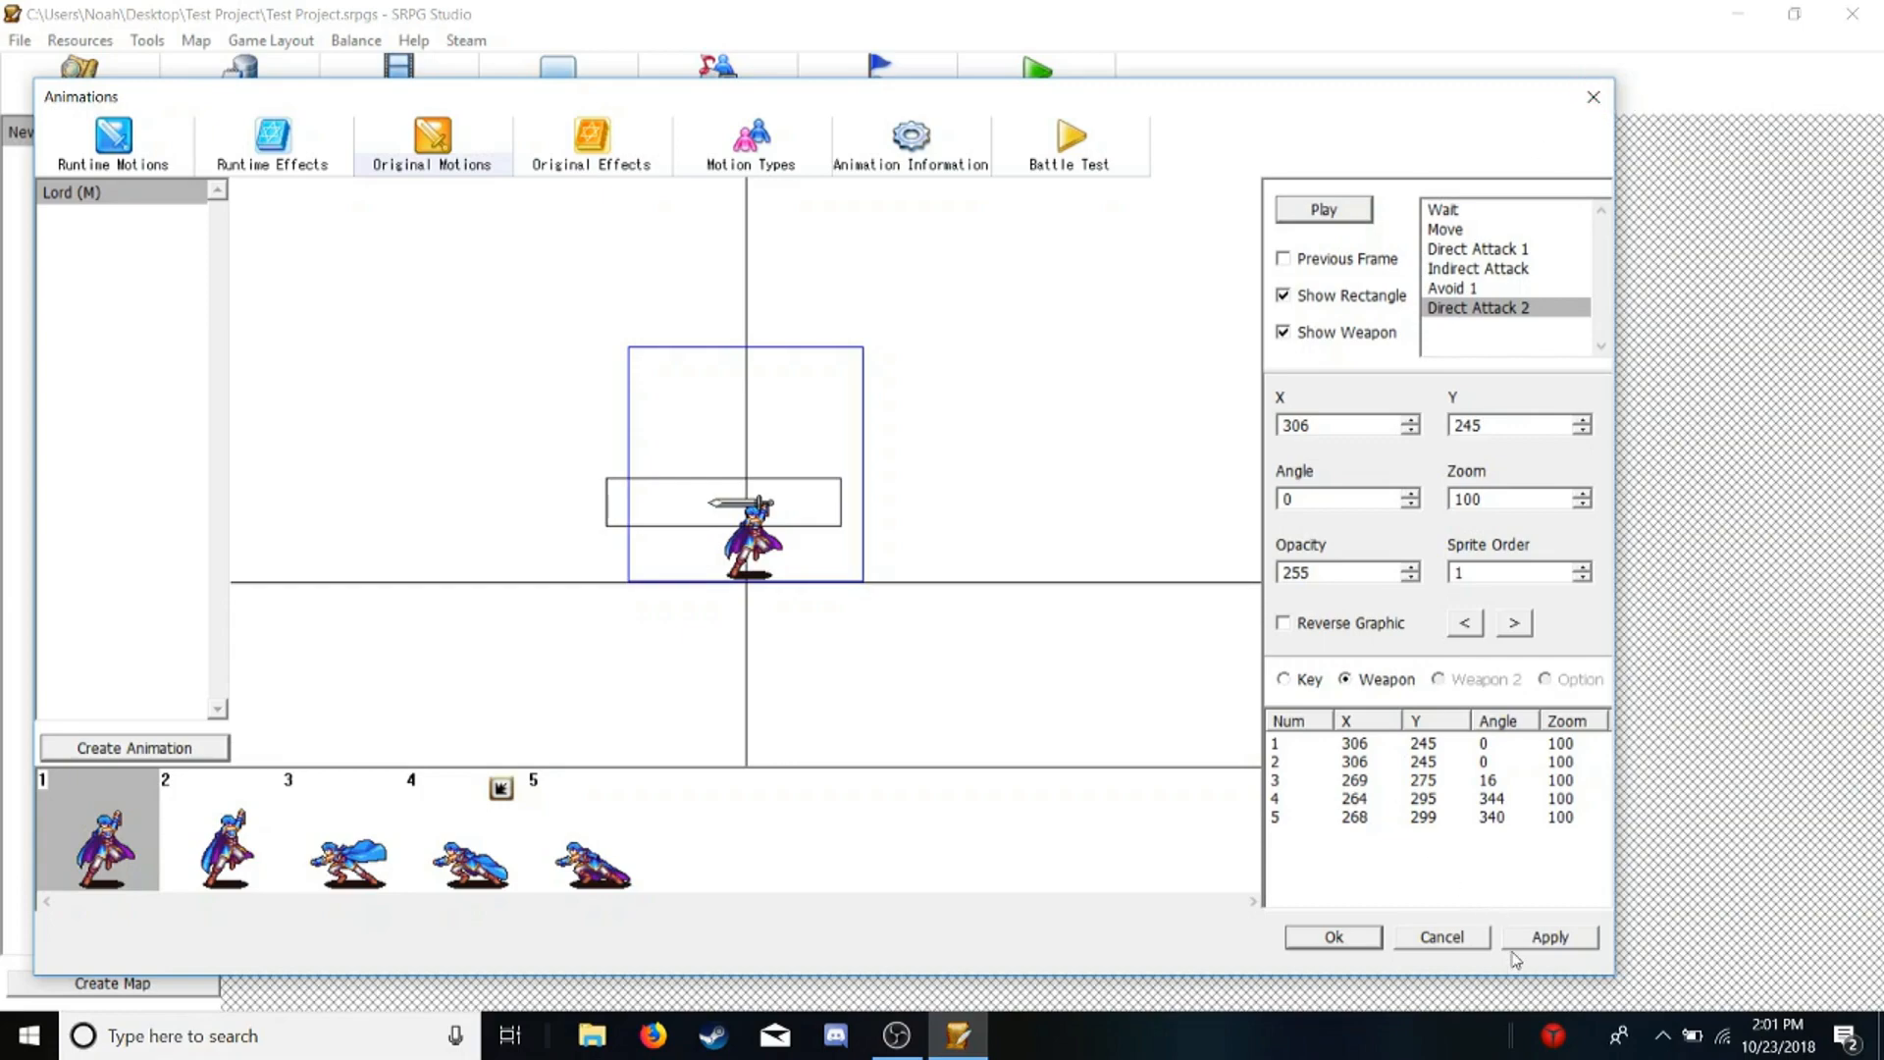
Accept the animation changes and close the program, saving the changed project data
left_click(1315, 945)
left_click(1870, 9)
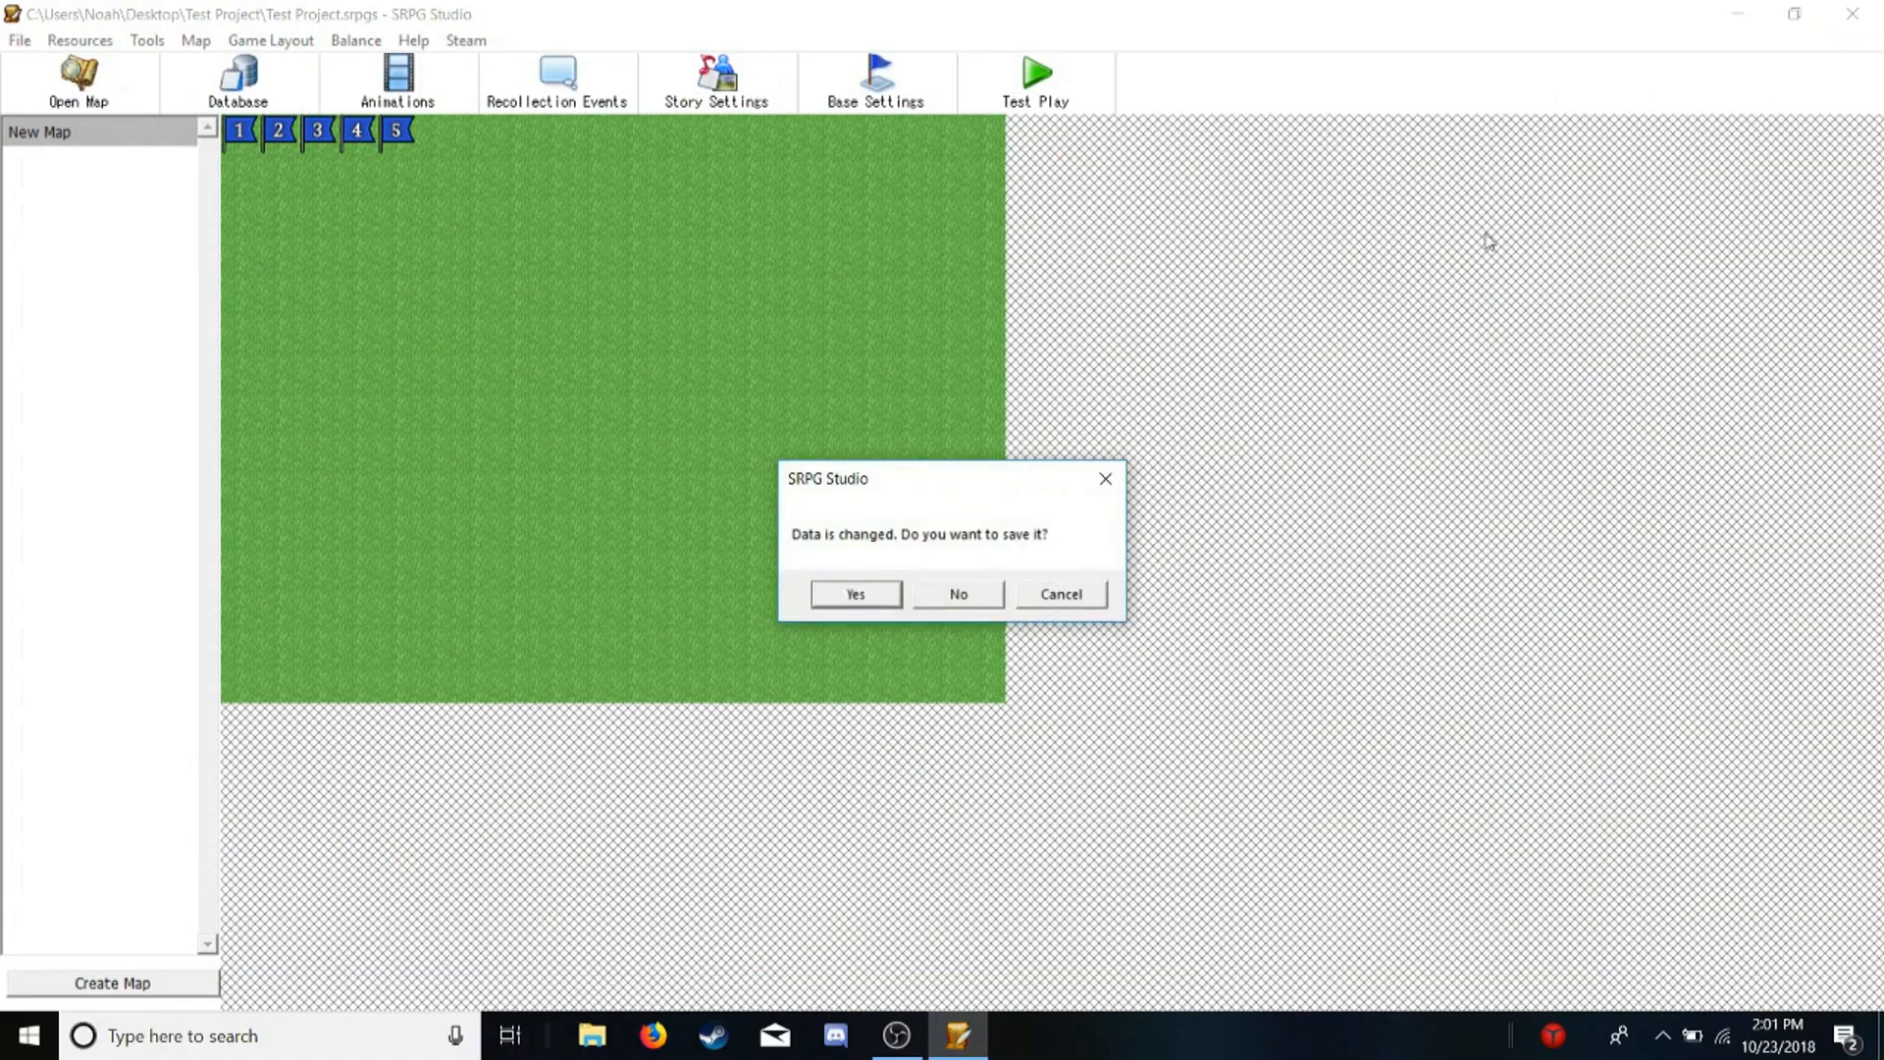
left_click(883, 596)
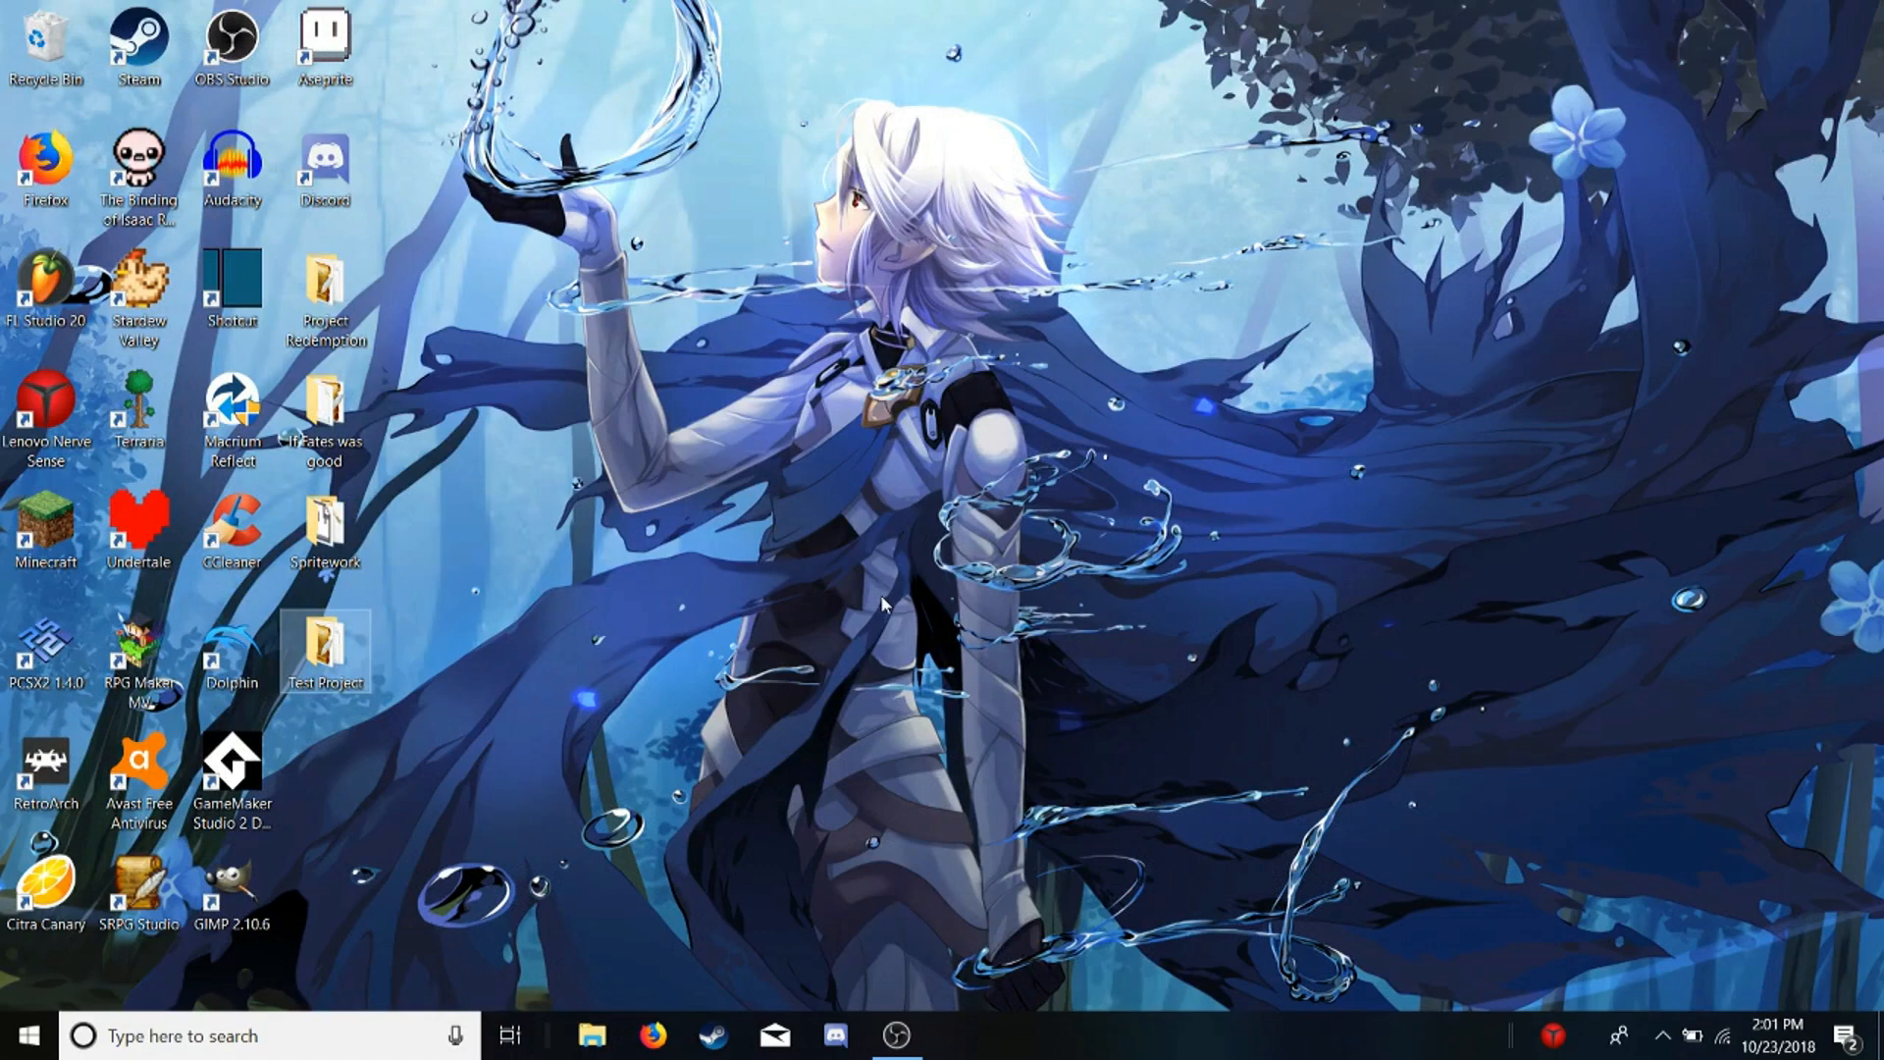